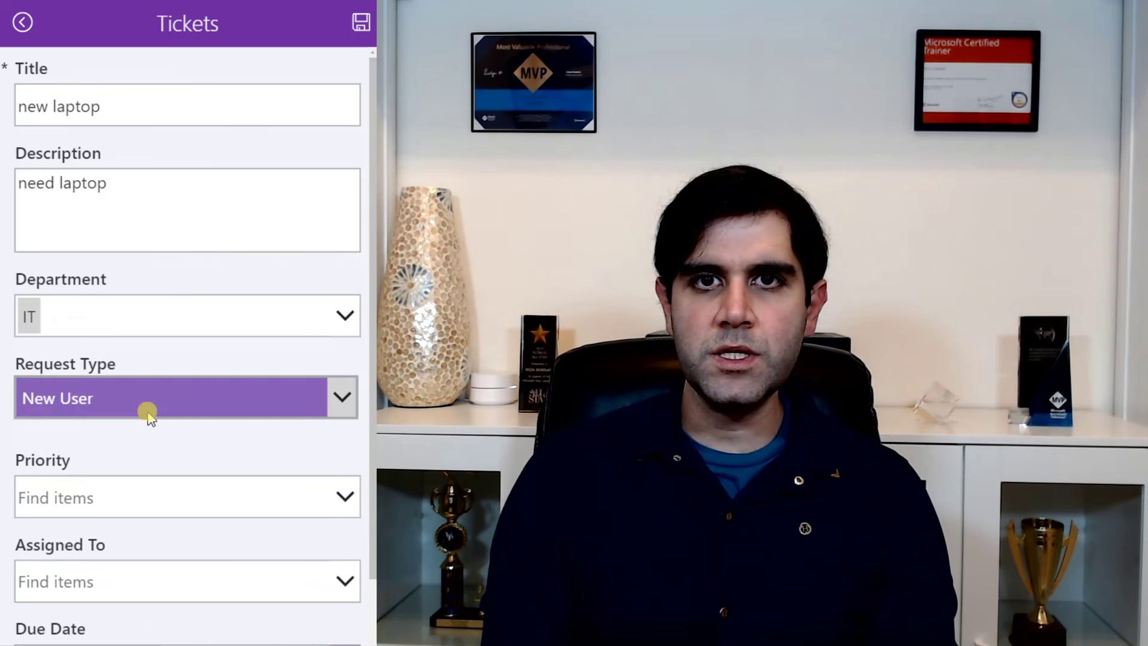
- Set the new laptop ticket's Request Type to New User, change its Department to Marketing, and open the Request Type choices
{"action": "left_click", "coordinate": [148, 410]}
{"action": "left_click", "coordinate": [94, 330]}
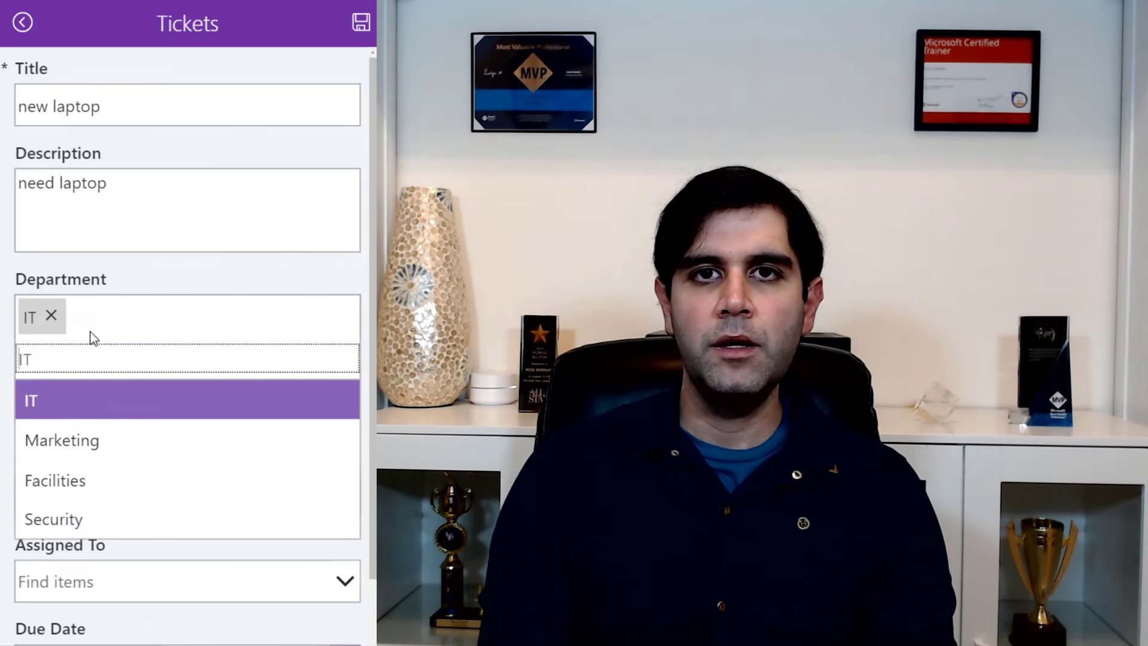
{"action": "left_click", "coordinate": [87, 441]}
{"action": "left_click", "coordinate": [184, 406]}
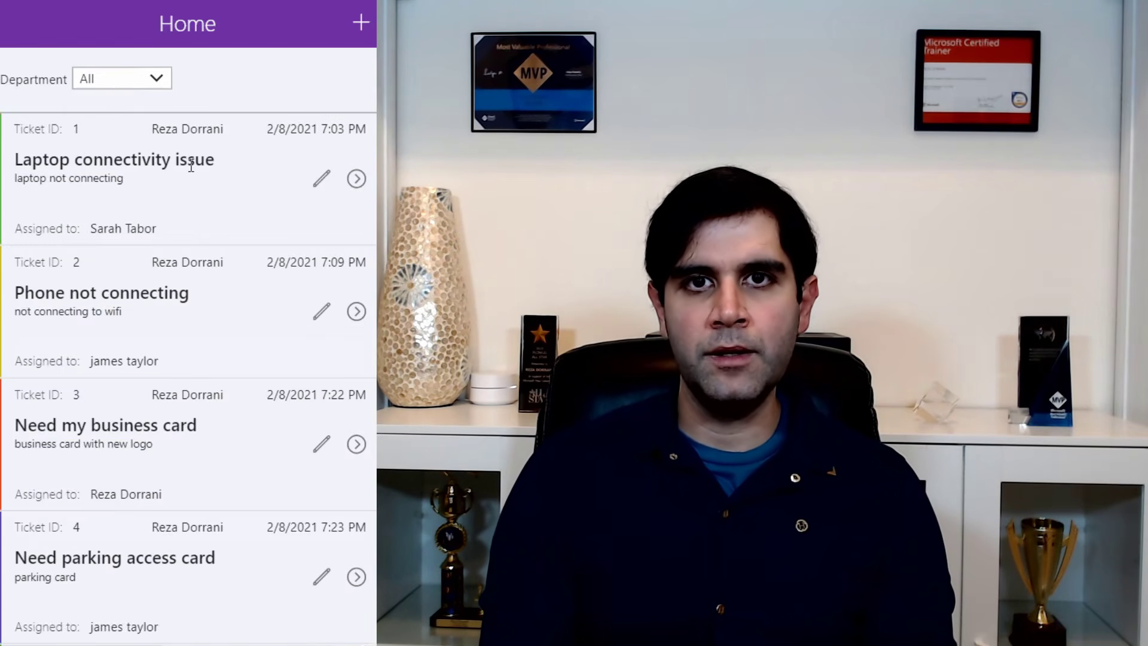
- Filter the Home ticket list by the Marketing department and one of its request types
{"action": "left_click", "coordinate": [120, 78]}
{"action": "left_click", "coordinate": [133, 149]}
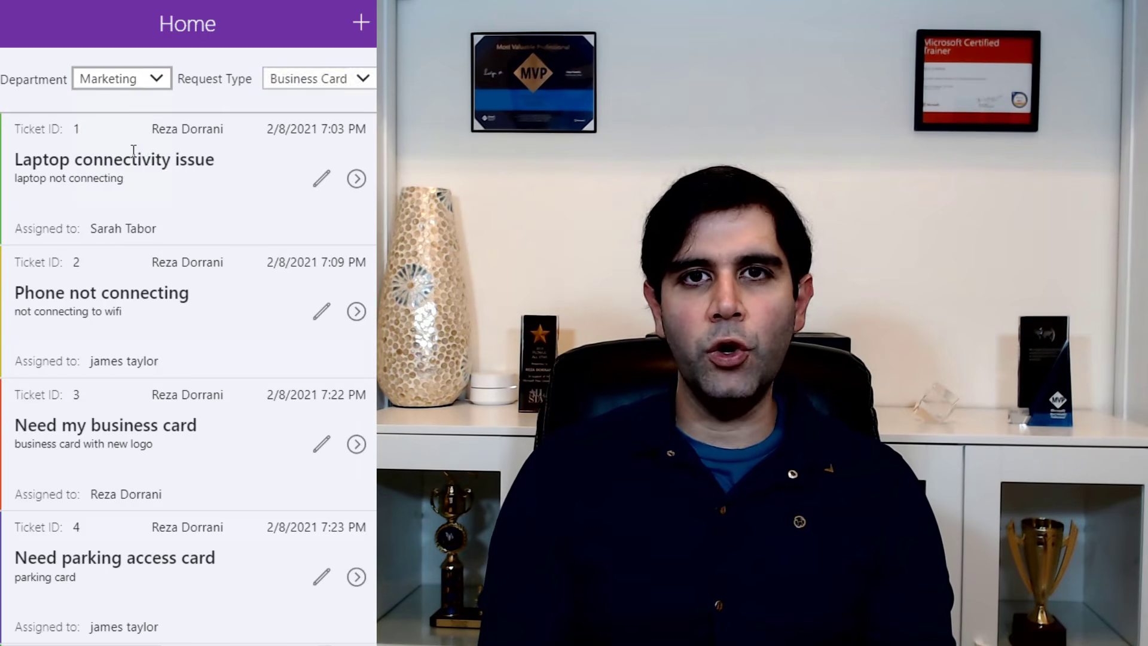
{"action": "left_click", "coordinate": [306, 81]}
{"action": "left_click", "coordinate": [297, 126]}
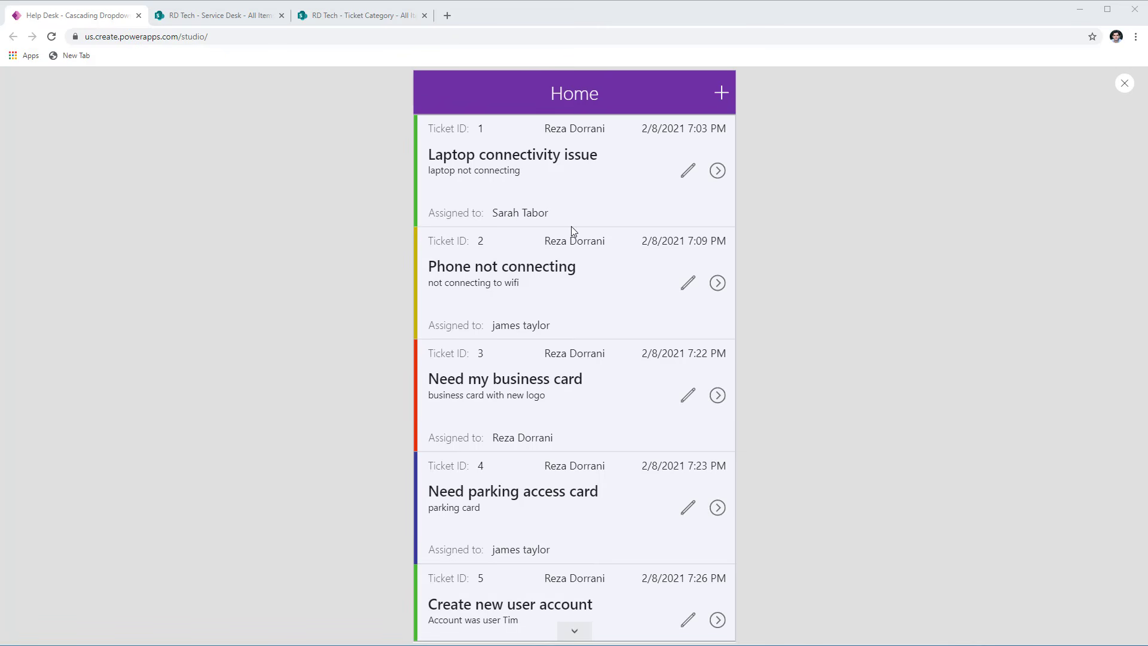
- Examine the blank new-ticket form and the details view of the Laptop connectivity issue ticket, returning to Home
{"action": "left_click", "coordinate": [720, 101]}
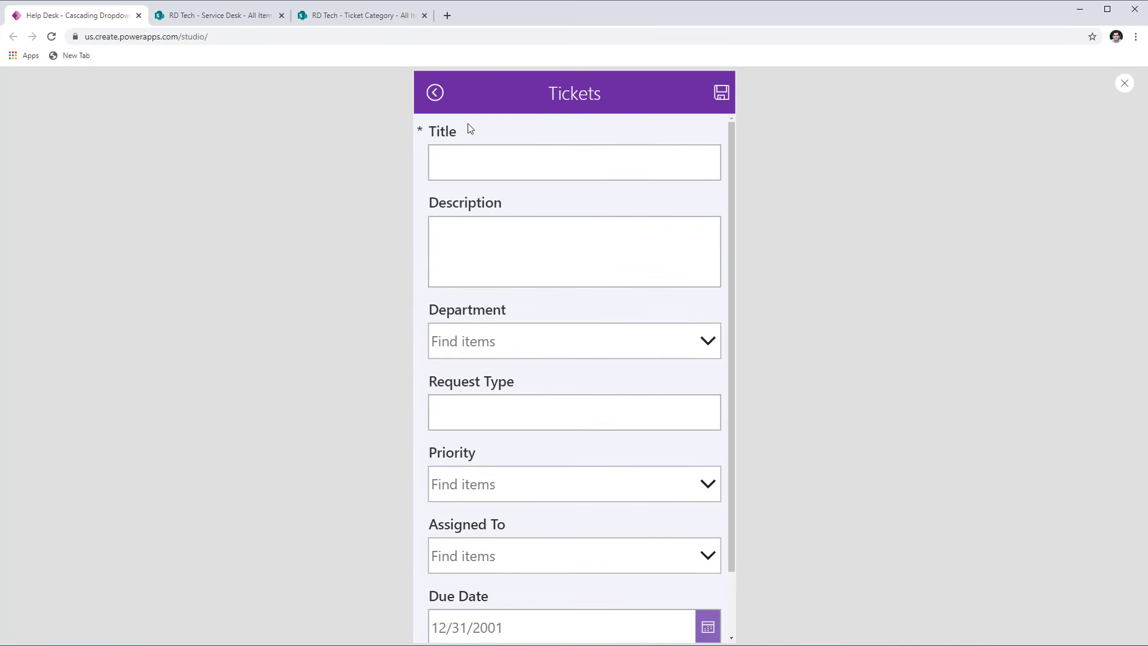
{"action": "left_click", "coordinate": [437, 98]}
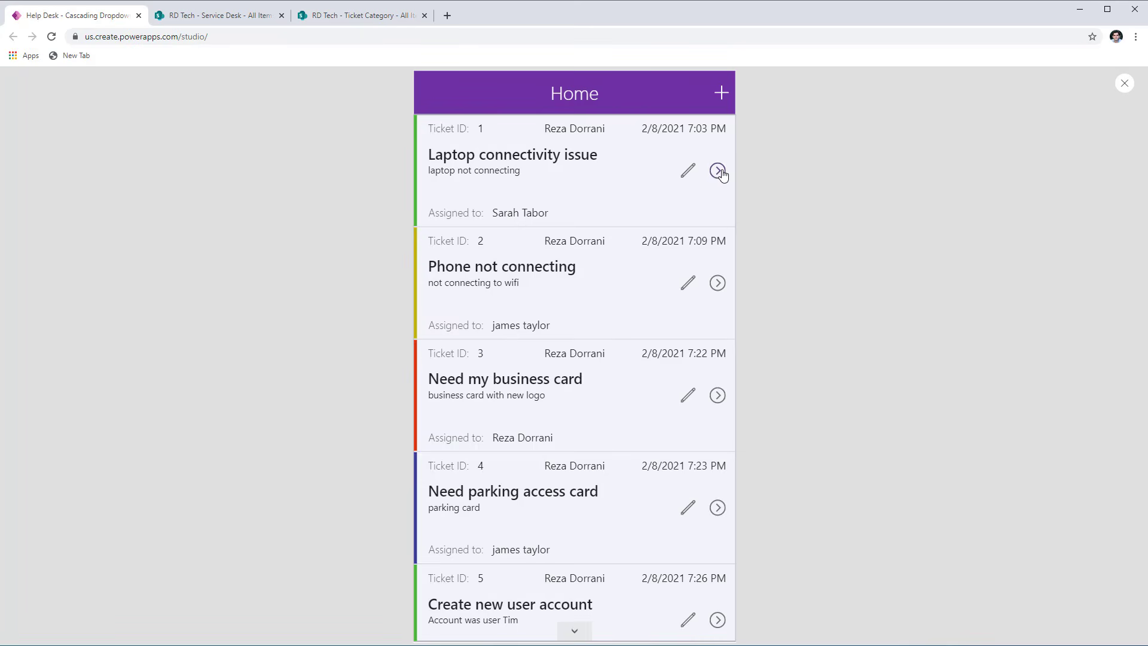
{"action": "left_click", "coordinate": [701, 225]}
{"action": "left_click", "coordinate": [435, 92]}
- Review all fields in the edit form of the Laptop connectivity issue ticket and return to Home without saving
{"action": "left_click", "coordinate": [690, 173]}
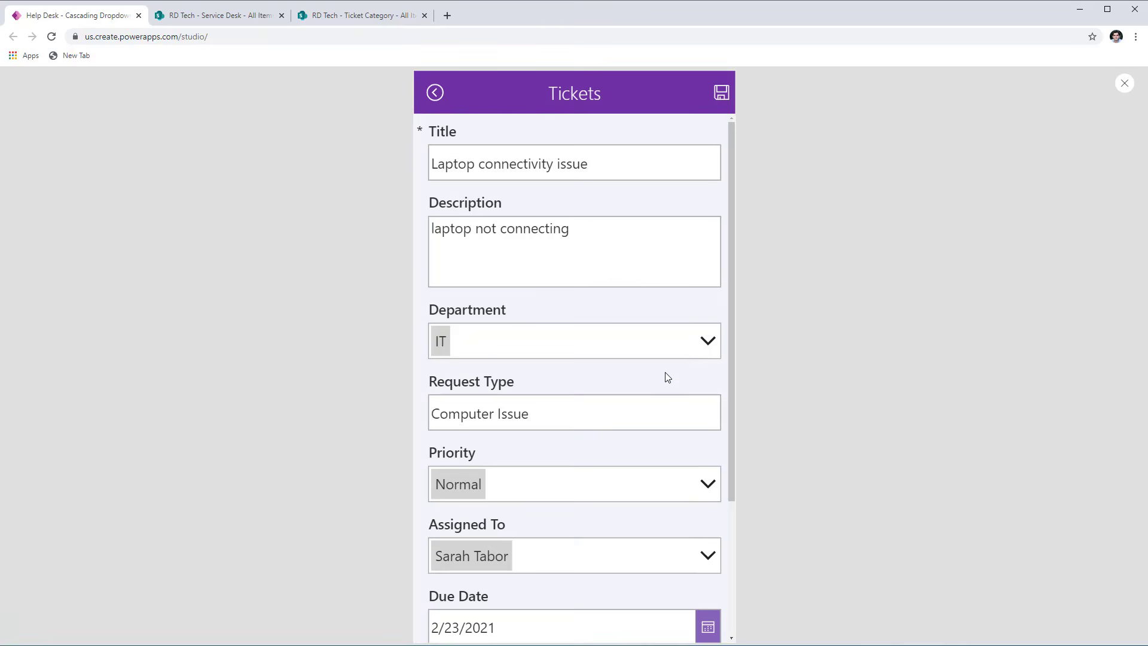
{"action": "scroll", "coordinate": [667, 377], "scroll_direction": "down", "scroll_amount": 3}
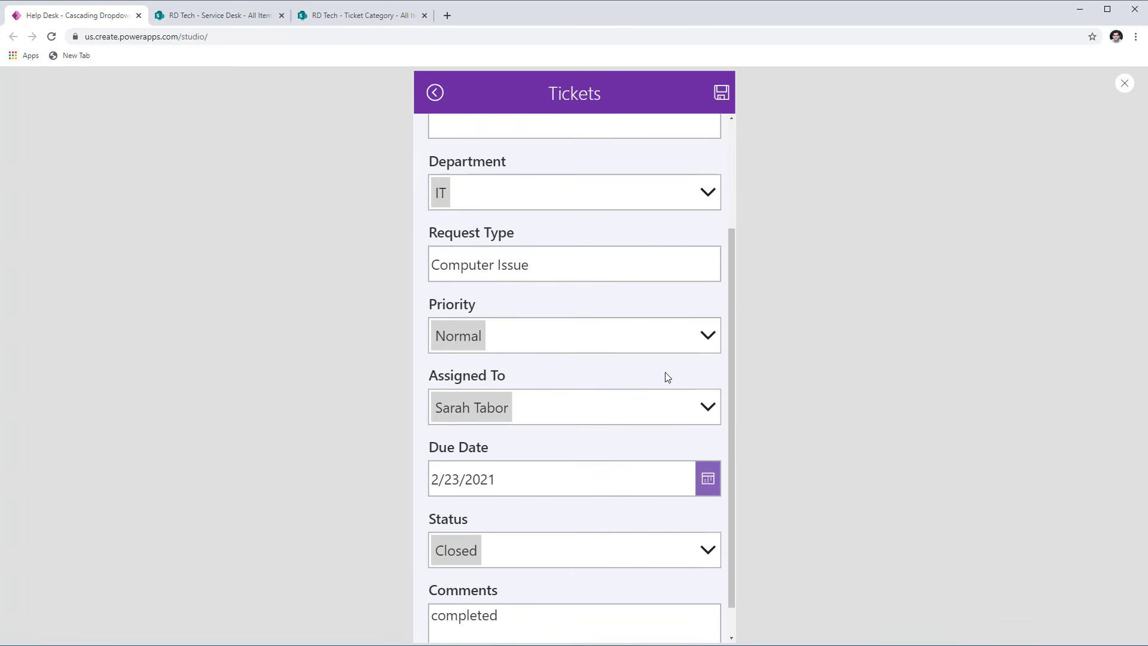
{"action": "scroll", "coordinate": [667, 377], "scroll_direction": "up", "scroll_amount": 3}
{"action": "left_click", "coordinate": [435, 94]}
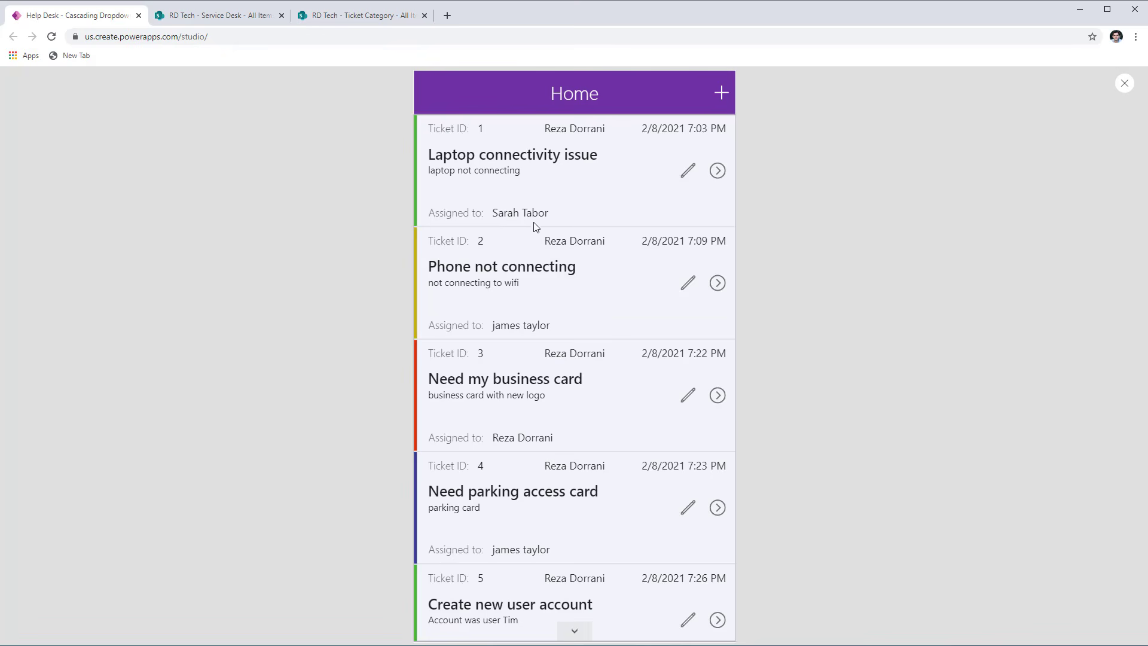
- Switch to the Service Desk SharePoint list and inspect the settings of its Department and Request Type columns without changing them
{"action": "left_click", "coordinate": [222, 16]}
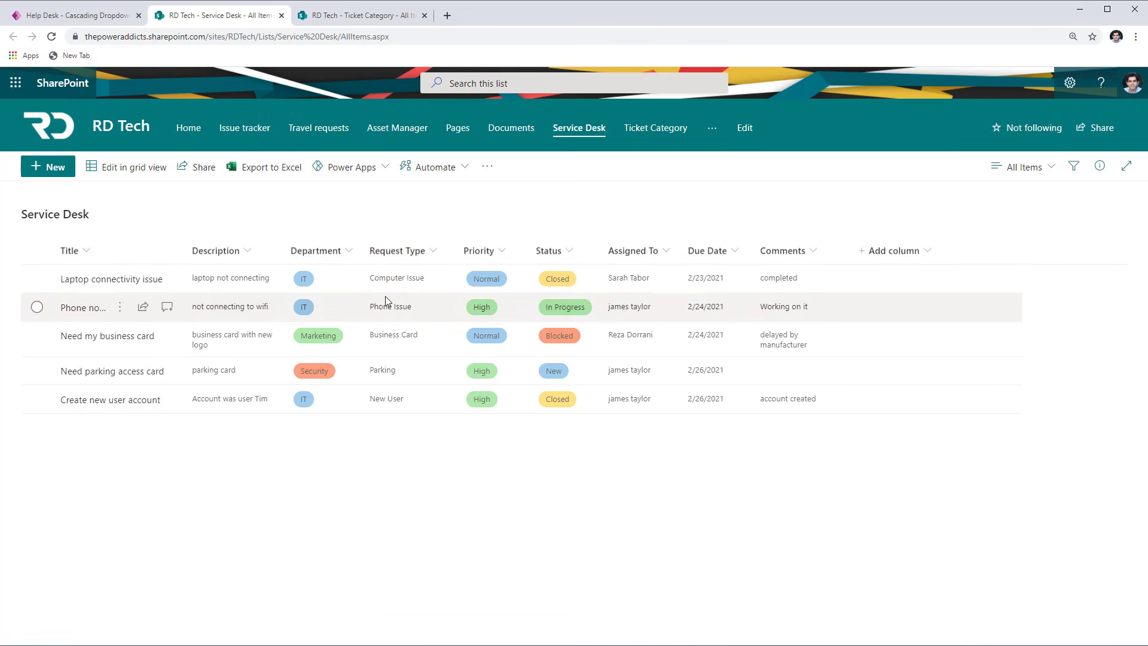
{"action": "left_click", "coordinate": [347, 254]}
{"action": "mouse_move", "coordinate": [364, 377]}
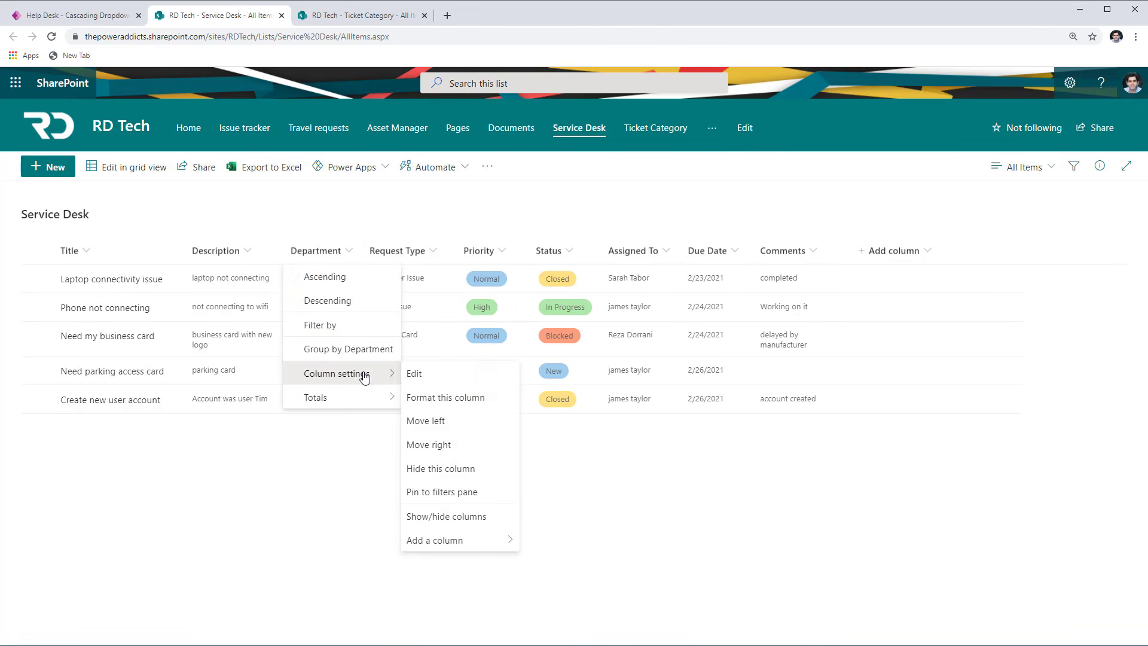
{"action": "left_click", "coordinate": [415, 374]}
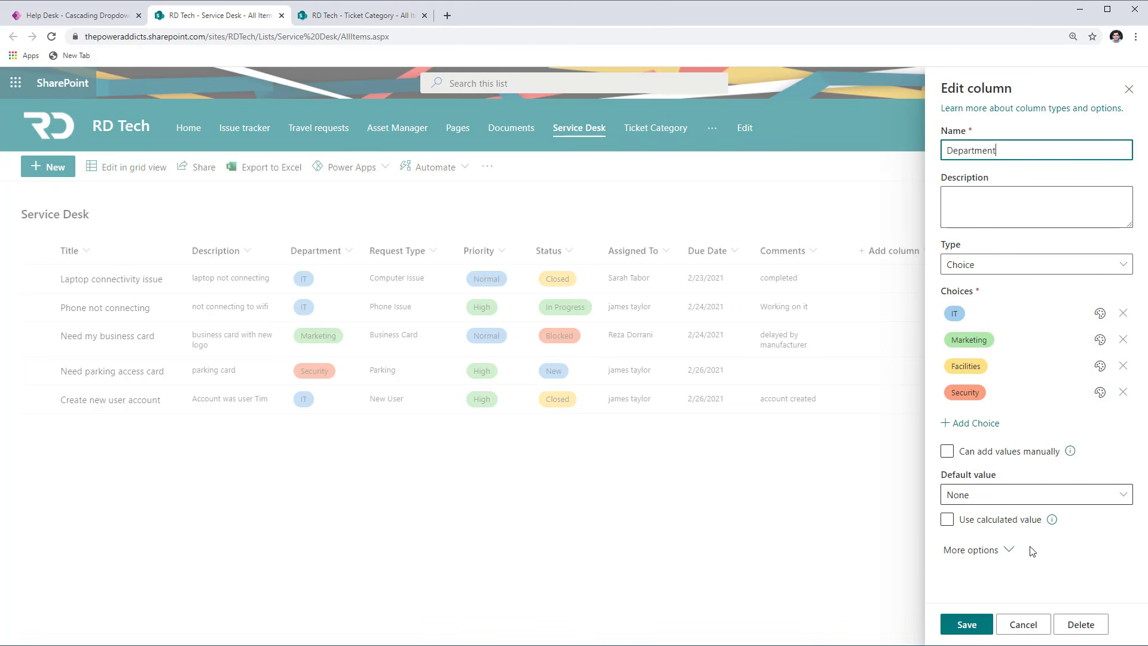
{"action": "left_click", "coordinate": [1031, 632]}
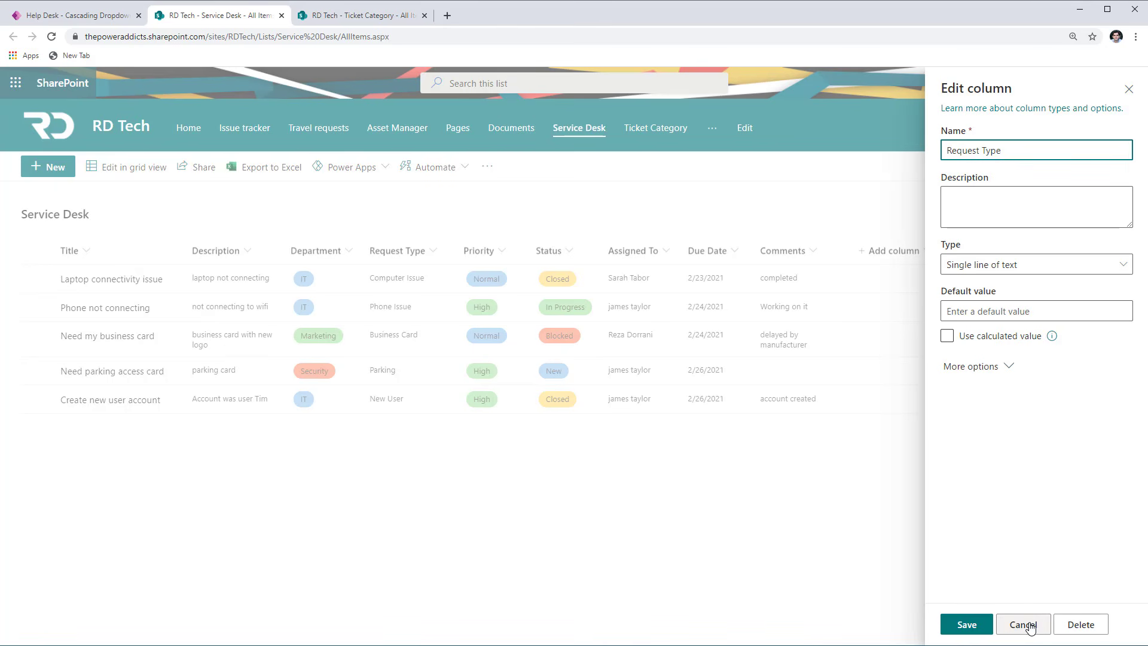
{"action": "left_click", "coordinate": [1128, 89]}
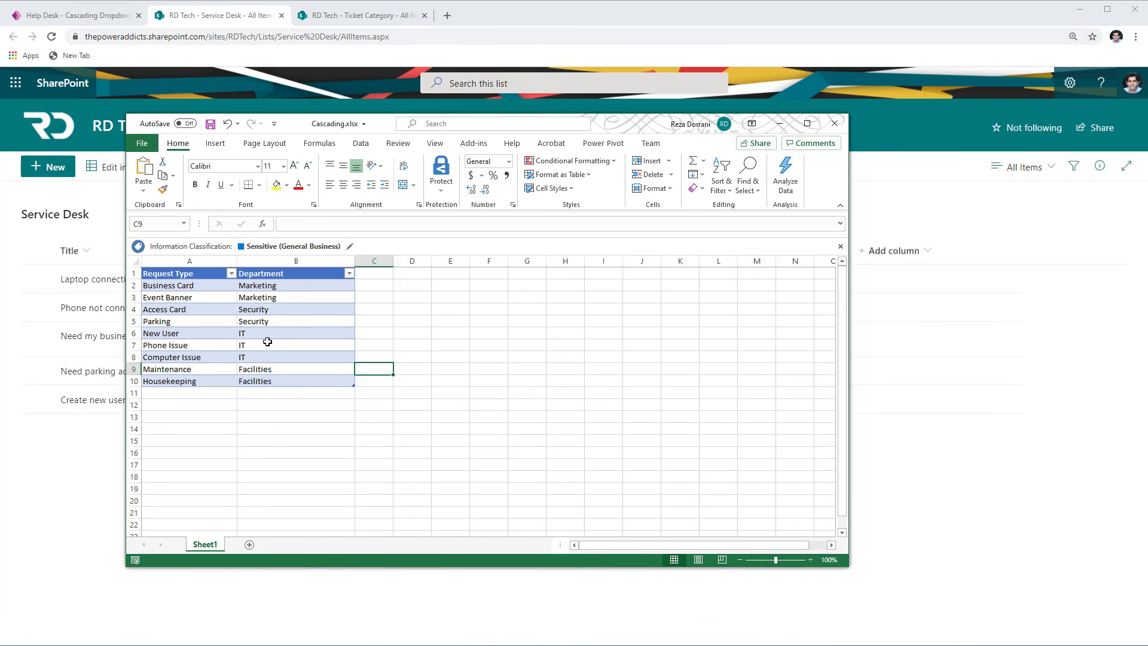
- Examine how request types map to departments in the Cascading.xlsx workbook, including the Marketing rows, and close the workbook
{"action": "left_click_drag", "start_coordinate": [188, 267], "coordinate": [280, 338]}
{"action": "left_click", "coordinate": [193, 274]}
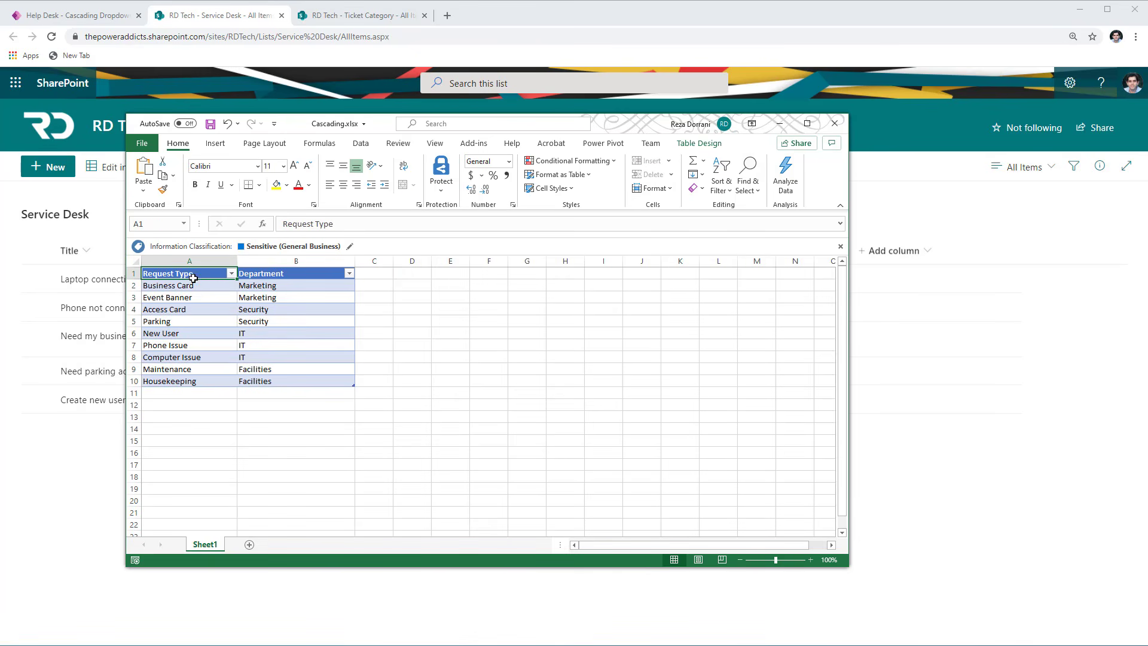
{"action": "left_click", "coordinate": [278, 275]}
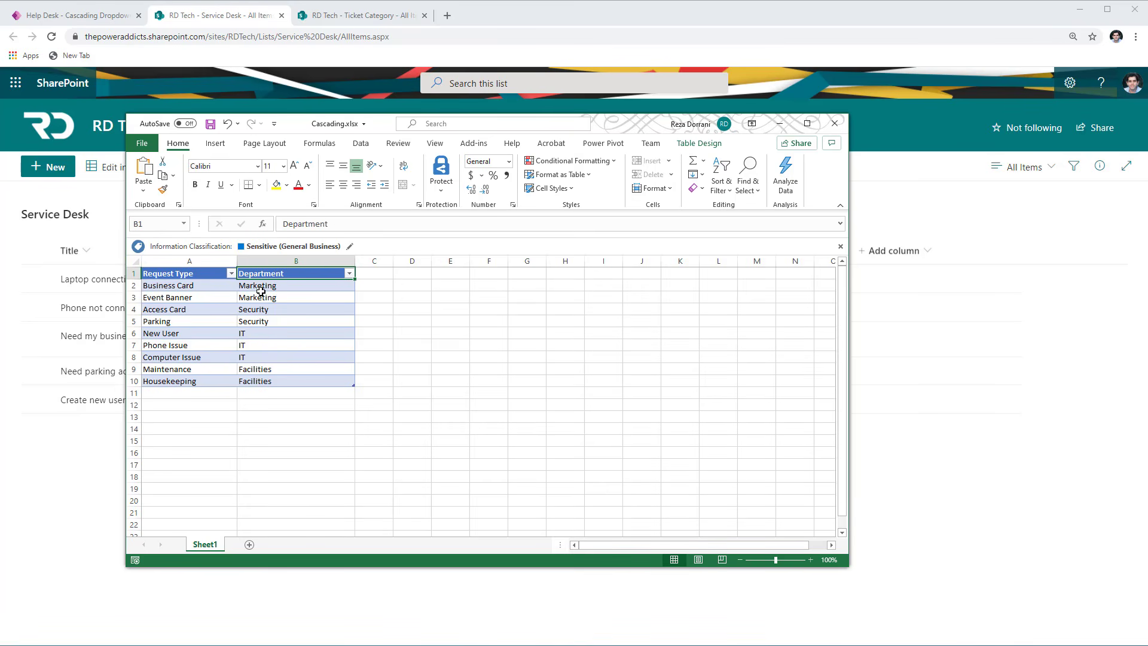
{"action": "left_click_drag", "start_coordinate": [261, 288], "coordinate": [291, 297]}
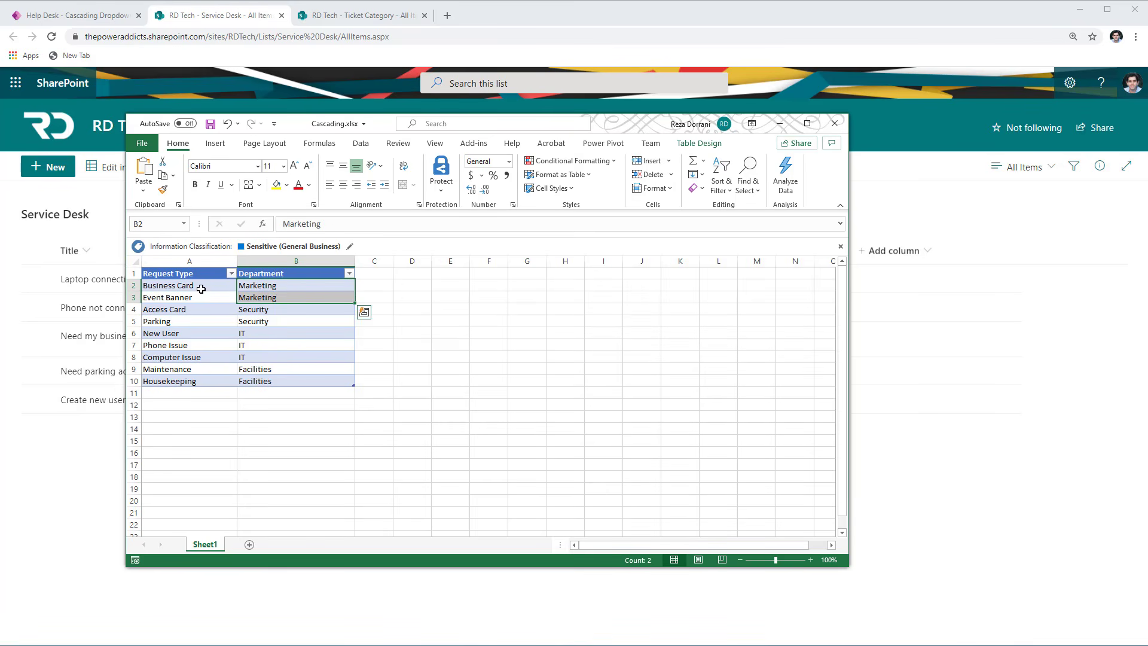
{"action": "left_click", "coordinate": [183, 289]}
{"action": "left_click_drag", "start_coordinate": [182, 289], "coordinate": [192, 297]}
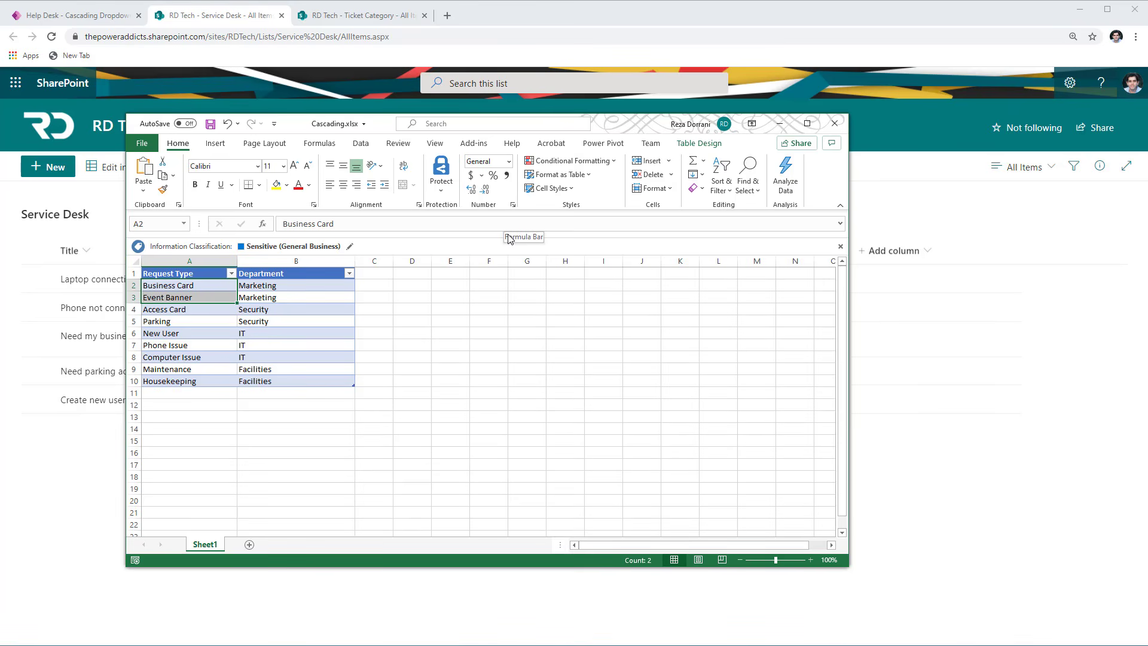
{"action": "left_click", "coordinate": [830, 129]}
- Switch to the Ticket Category SharePoint list and inspect its Department column's settings without changing them
{"action": "left_click", "coordinate": [362, 18]}
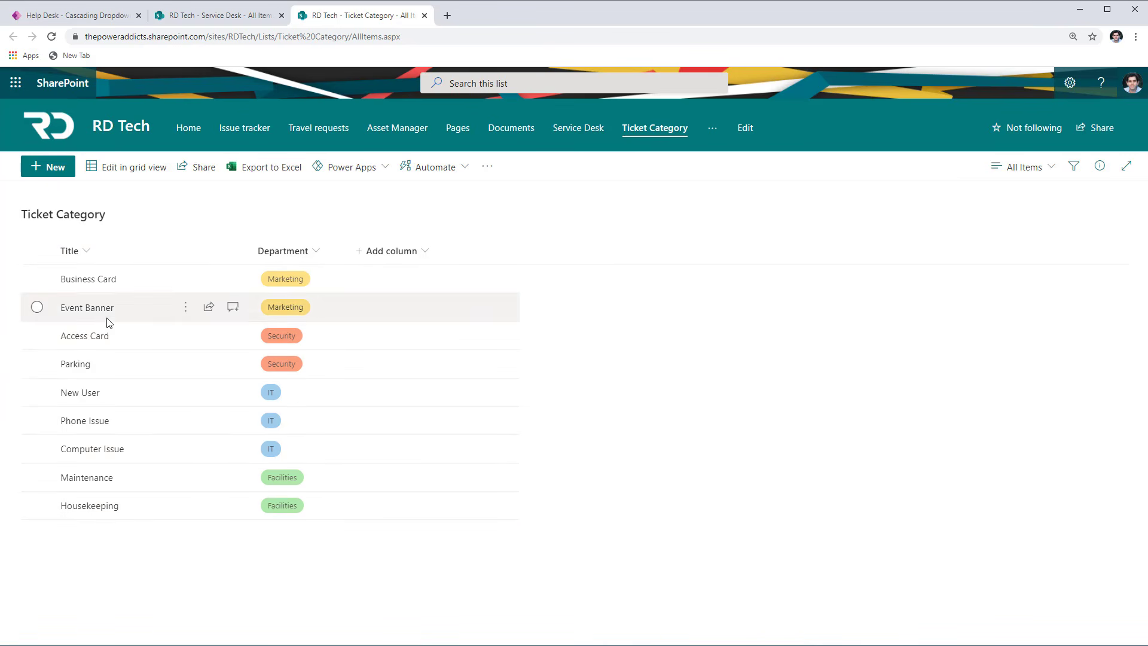
{"action": "left_click", "coordinate": [287, 251]}
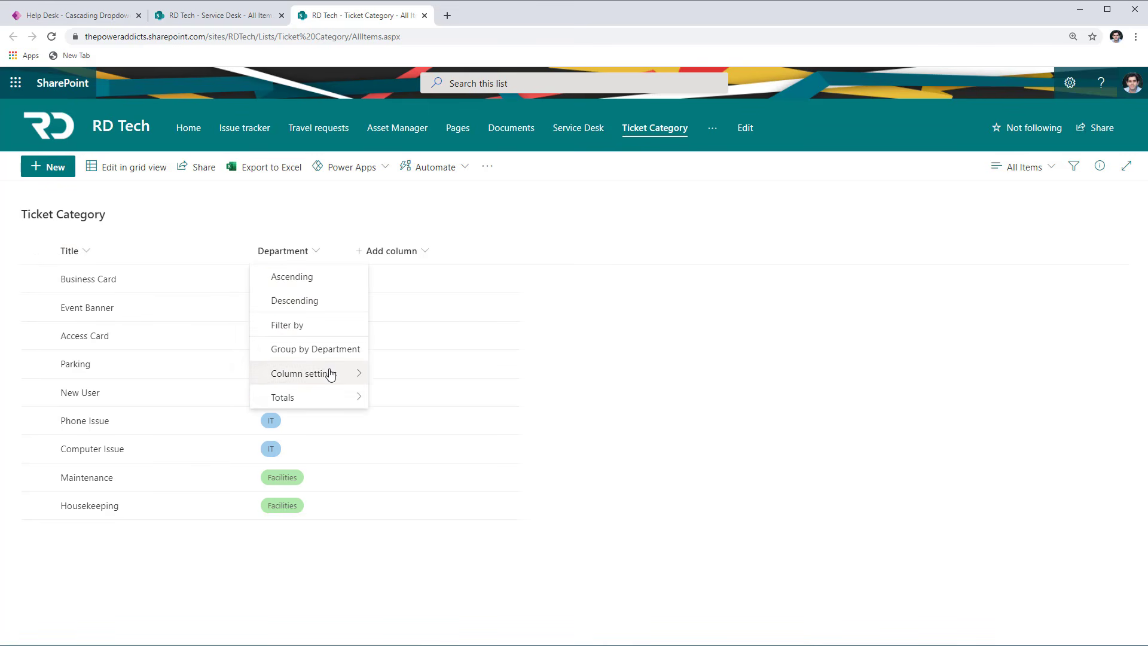
{"action": "mouse_move", "coordinate": [328, 373]}
{"action": "left_click", "coordinate": [399, 382]}
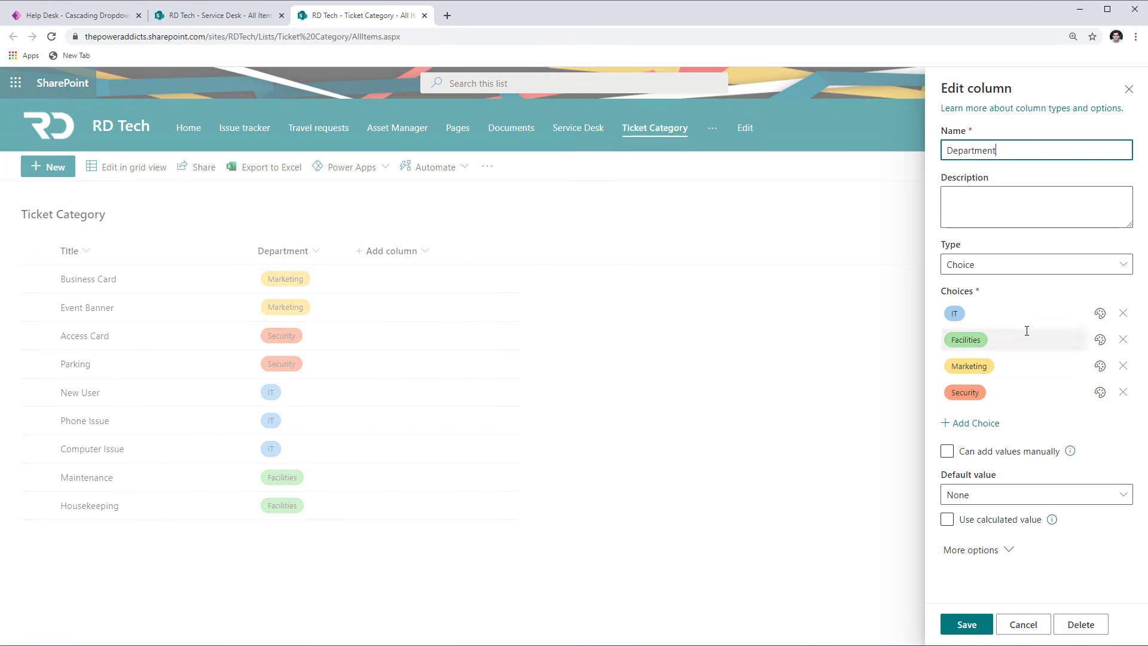
{"action": "left_click", "coordinate": [1034, 621]}
- Switch to Power Apps Studio, open the Cascading screen, and inspect its Department and Request Type labels
{"action": "key", "text": "ctrl+Tab"}
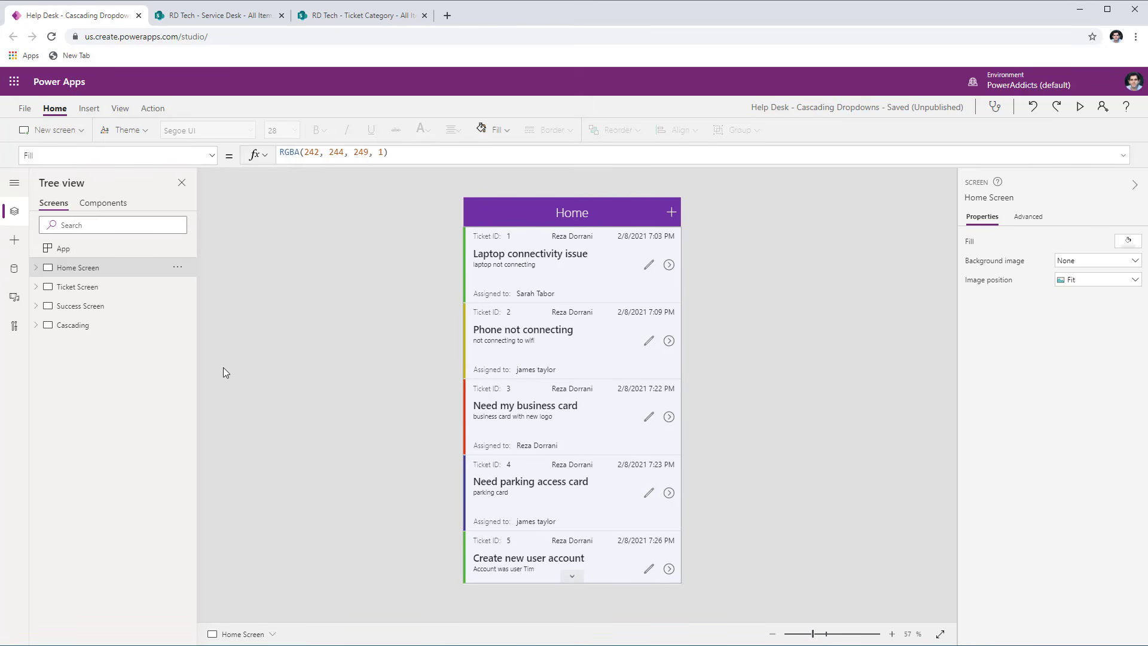
{"action": "left_click", "coordinate": [61, 329]}
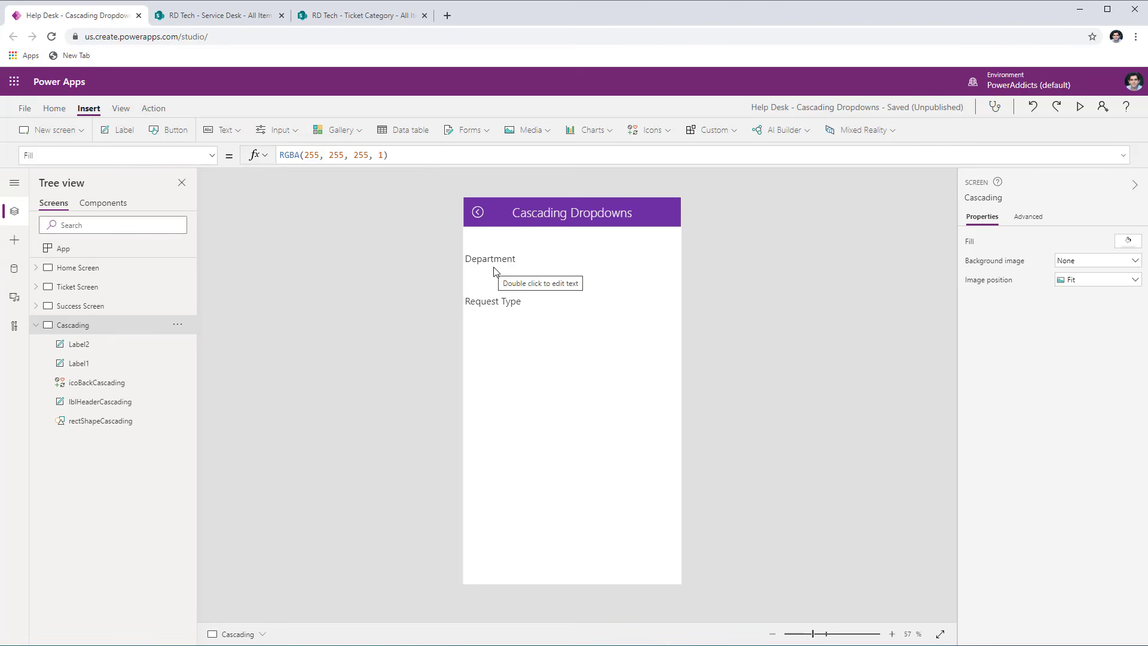
{"action": "left_click", "coordinate": [501, 262]}
{"action": "left_click", "coordinate": [512, 297]}
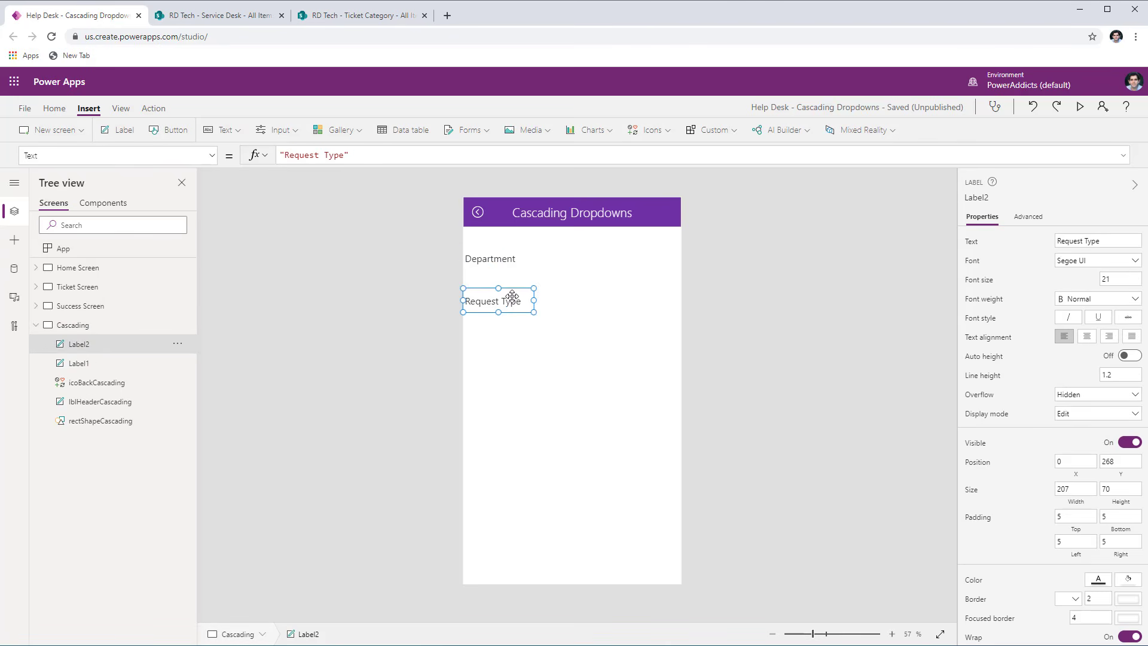
{"action": "left_click", "coordinate": [487, 262]}
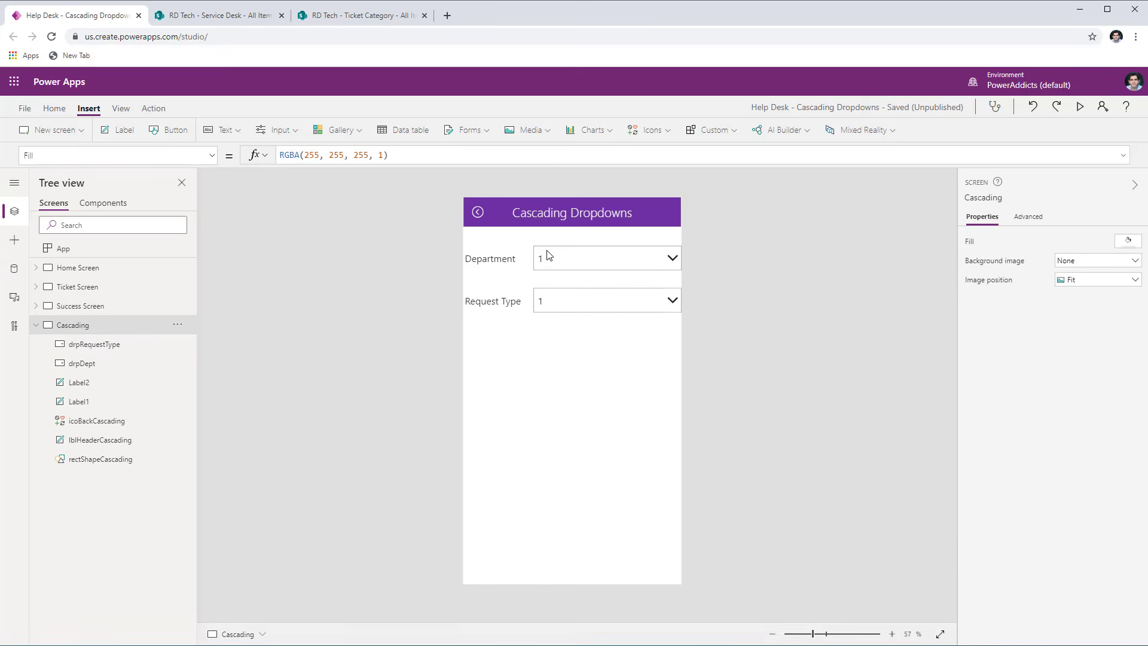
- Inspect the properties of the drpDept and drpRequestType dropdowns on the Cascading screen
{"action": "left_click", "coordinate": [558, 256]}
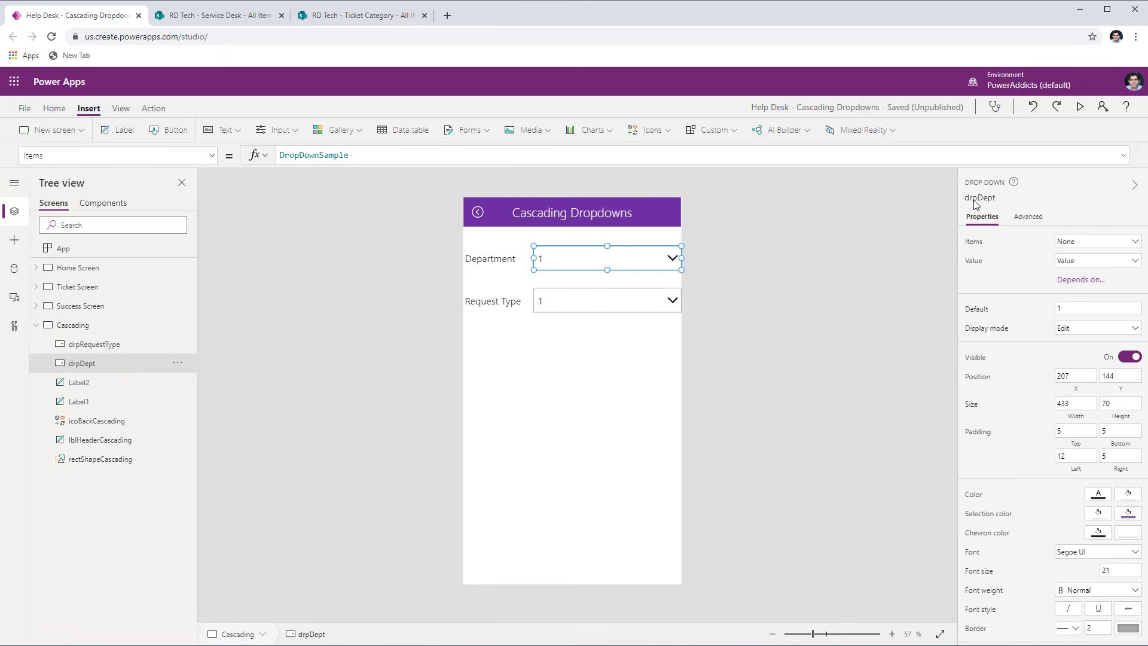
{"action": "left_click", "coordinate": [621, 302]}
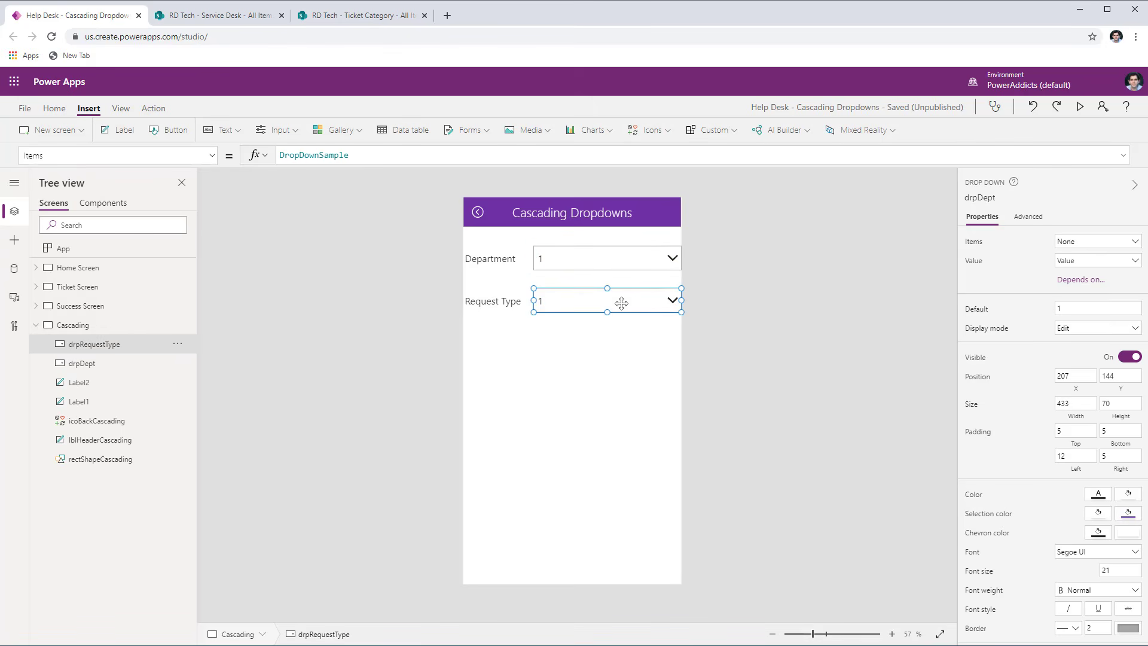
{"action": "left_click", "coordinate": [607, 259]}
{"action": "left_click", "coordinate": [569, 313]}
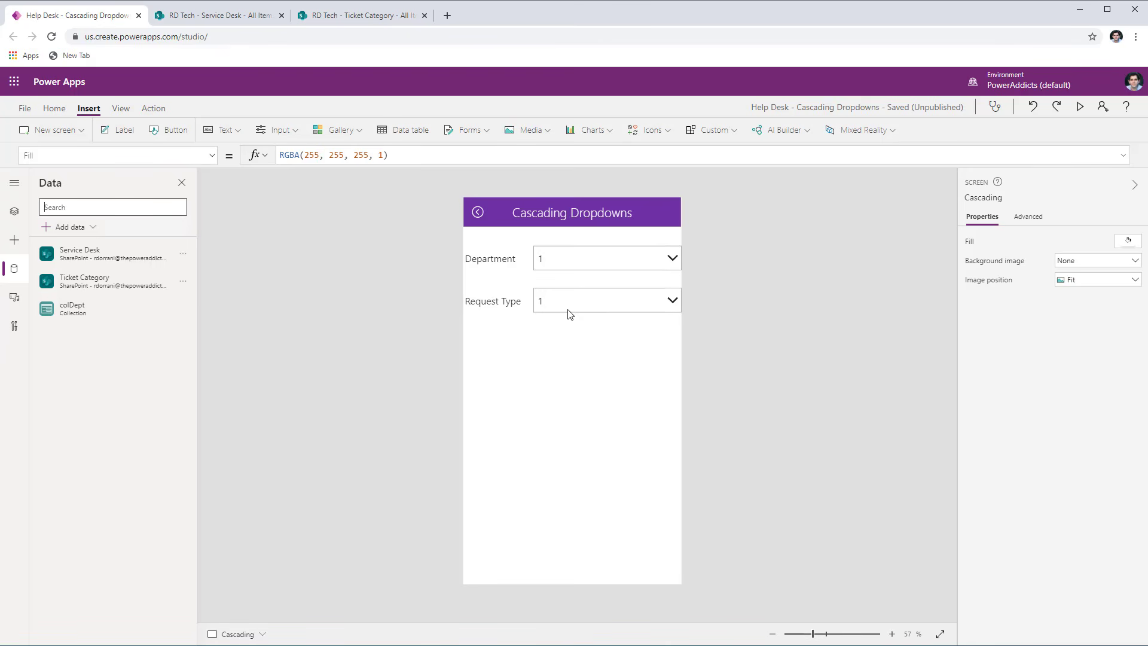
- Add TicketCategoryTable to the app as a static data source using Import from Excel
{"action": "left_click", "coordinate": [83, 227]}
{"action": "left_click", "coordinate": [78, 269]}
{"action": "type", "text": "excel"}
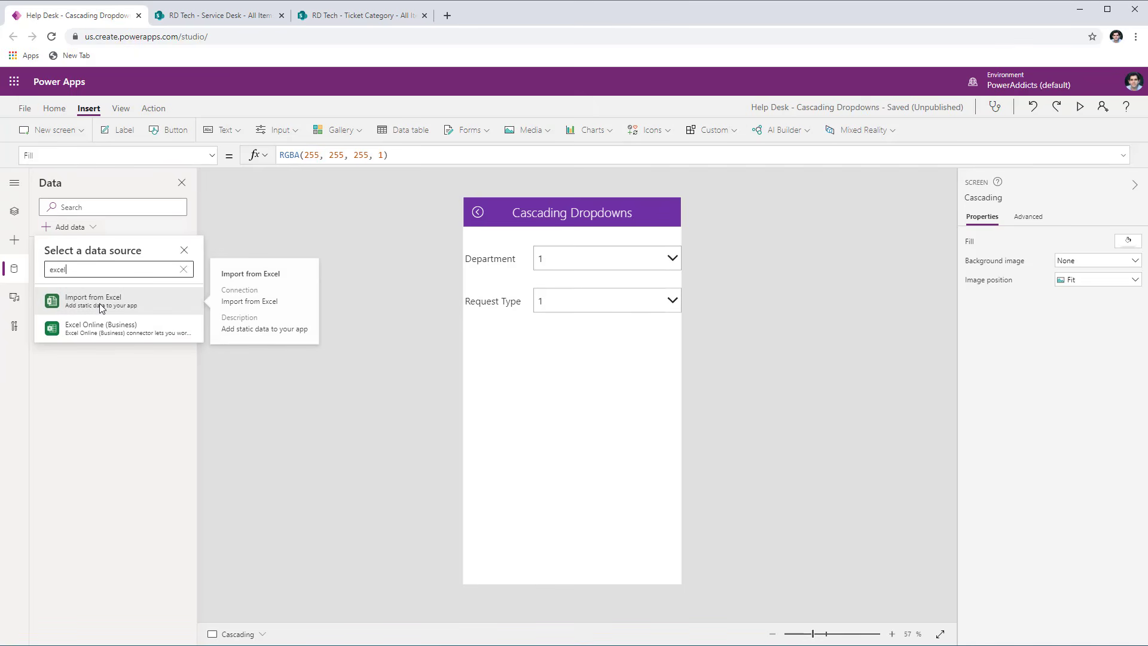
{"action": "left_click", "coordinate": [101, 302]}
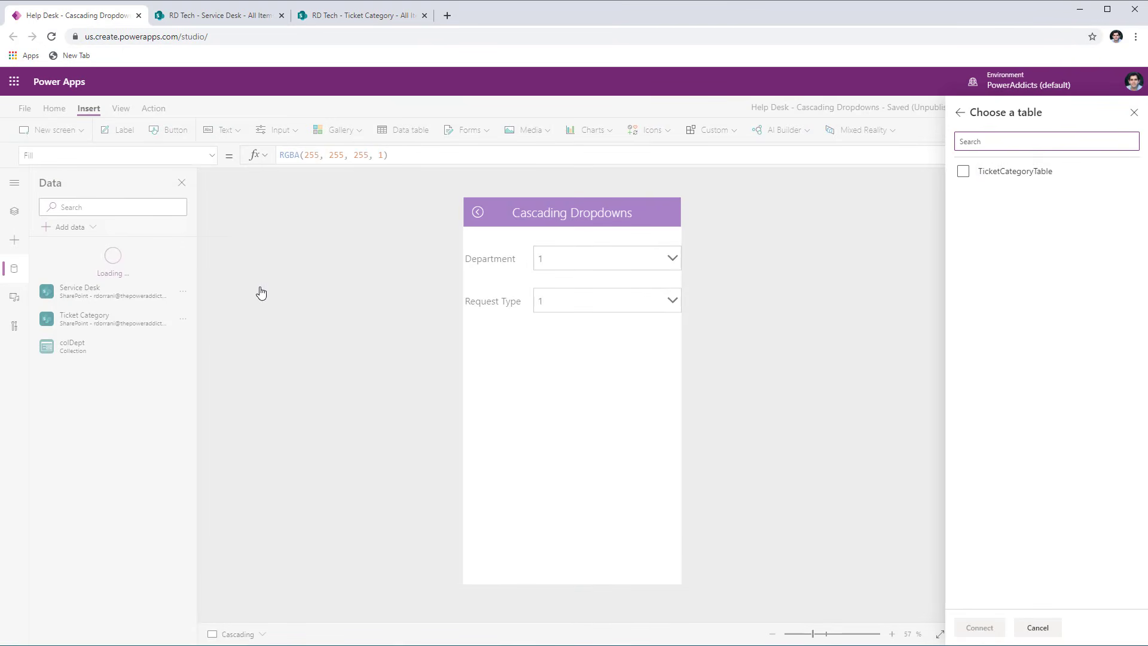
{"action": "left_click", "coordinate": [969, 177]}
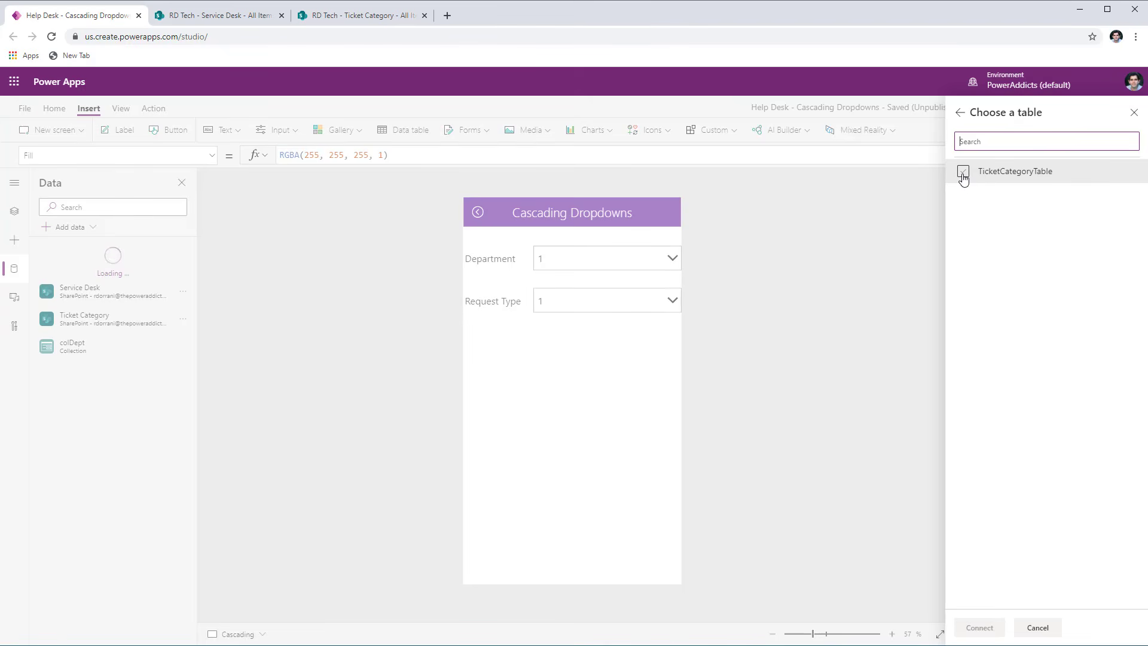
{"action": "left_click", "coordinate": [962, 174]}
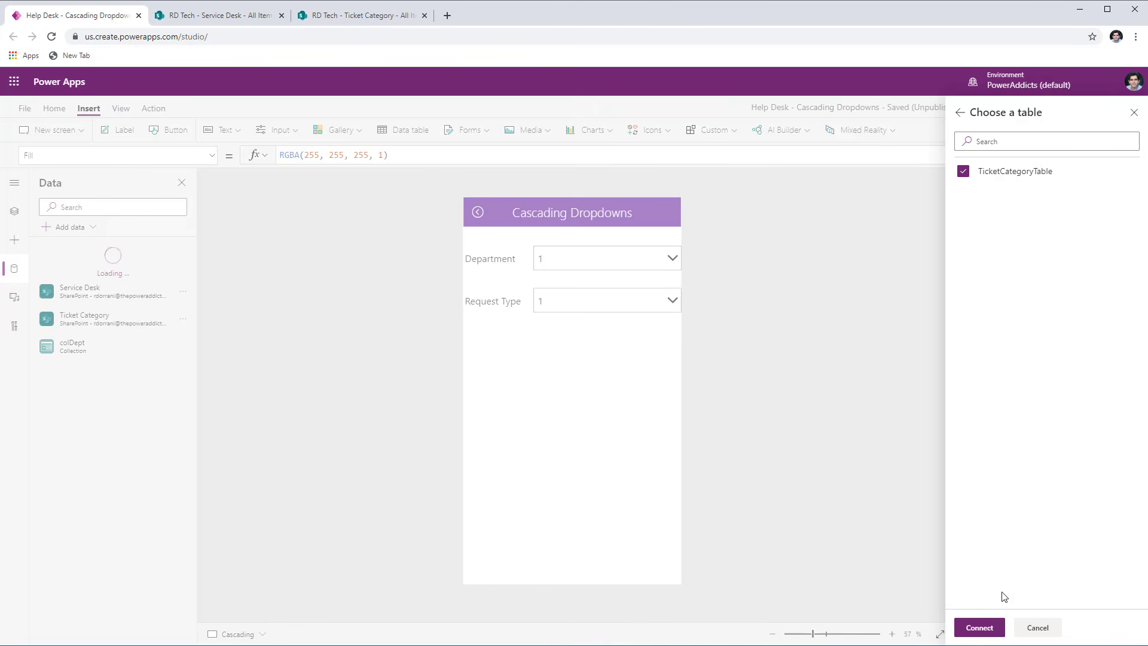
{"action": "left_click", "coordinate": [980, 627]}
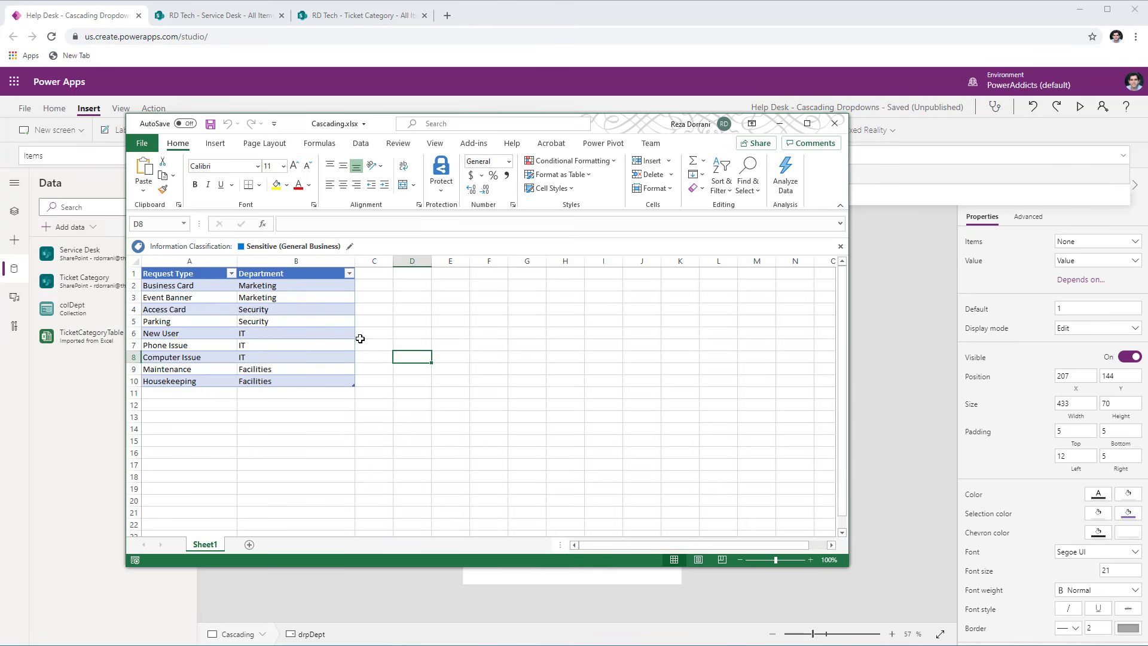
- Check the Department column in the Cascading.xlsx workbook and return to the drpDept dropdown's Items formula in Power Apps Studio
{"action": "left_click", "coordinate": [286, 276]}
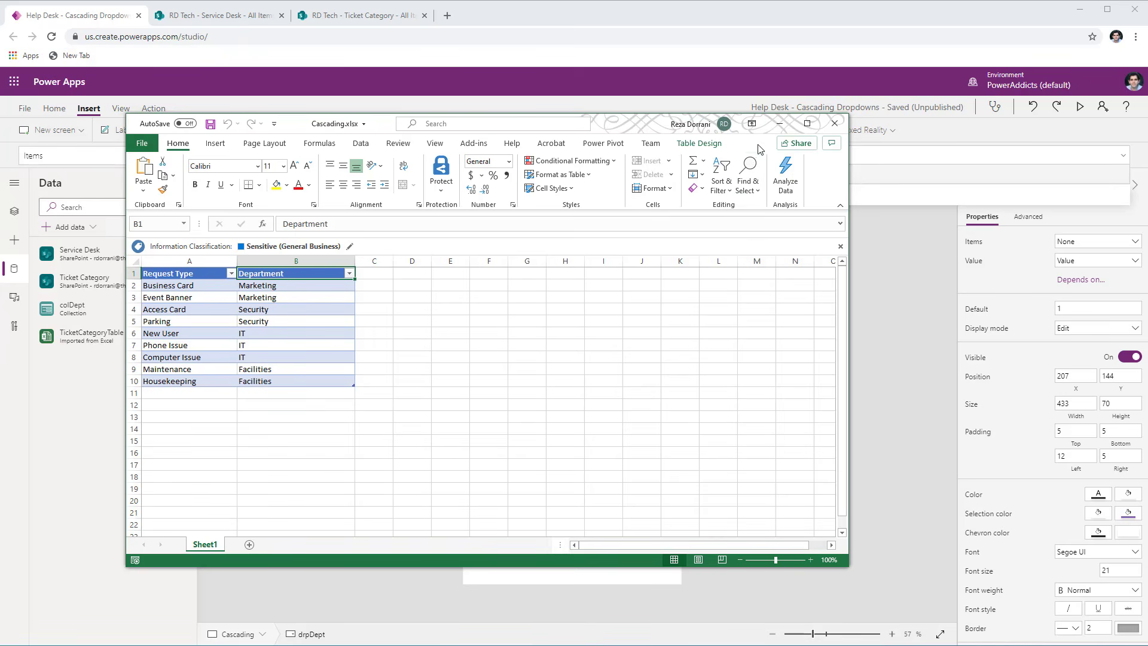
{"action": "left_click", "coordinate": [779, 124]}
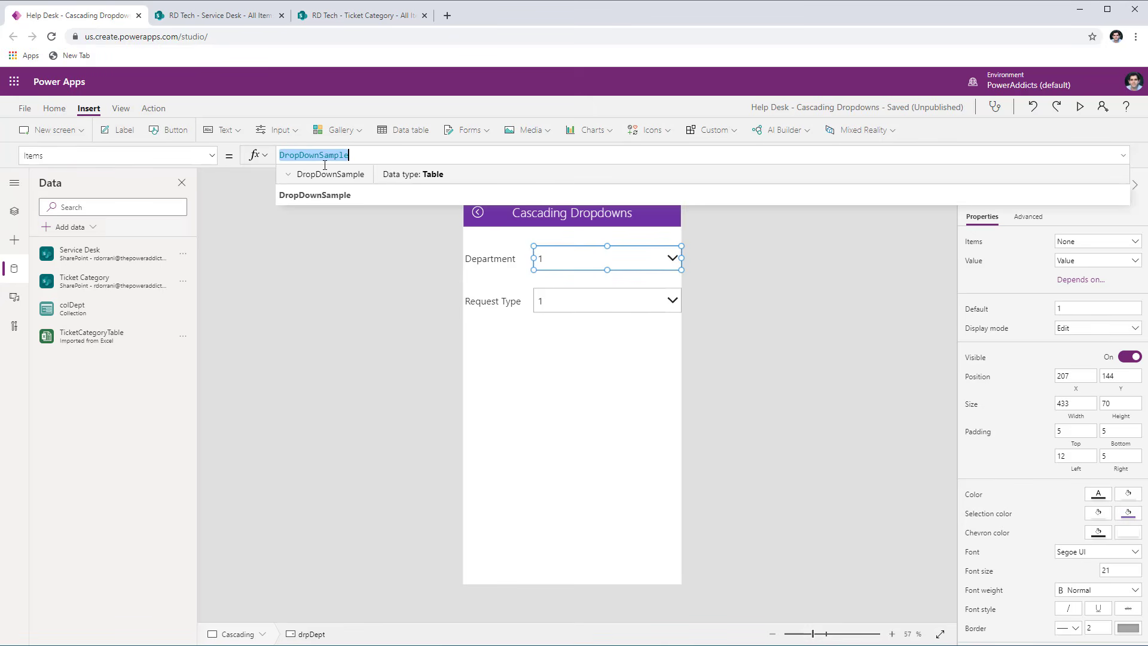
- Set the drpDept dropdown's Items formula to Distinct(TicketCategoryTable,Department)
{"action": "type", "text": "Distinct("}
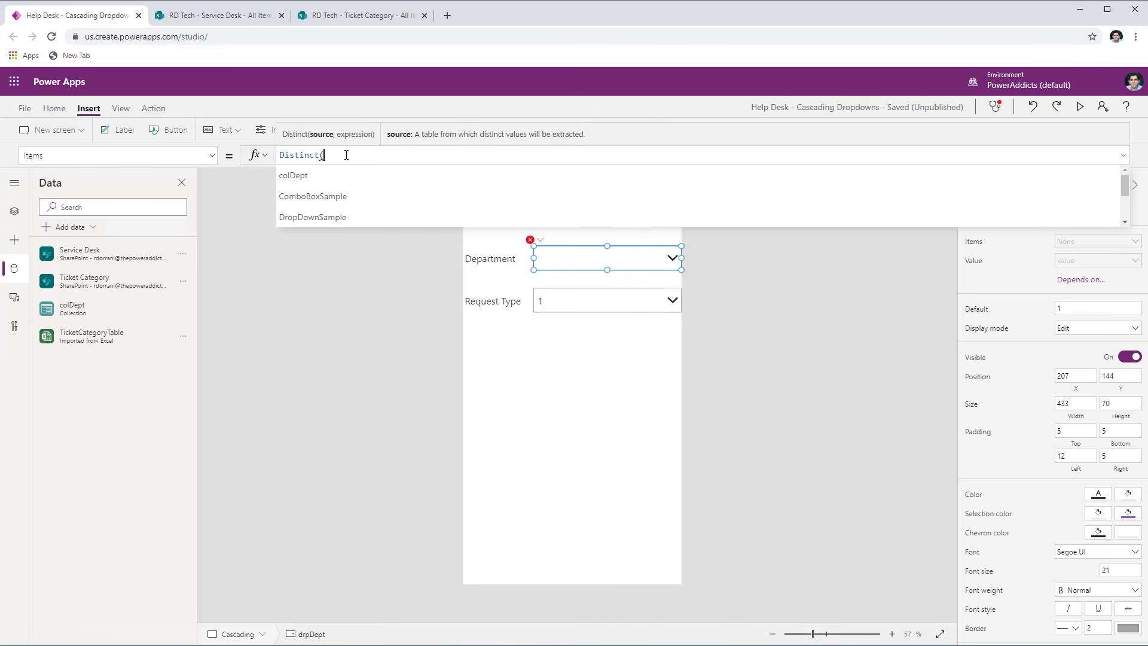
{"action": "type", "text": "ticket"}
{"action": "left_click", "coordinate": [345, 204]}
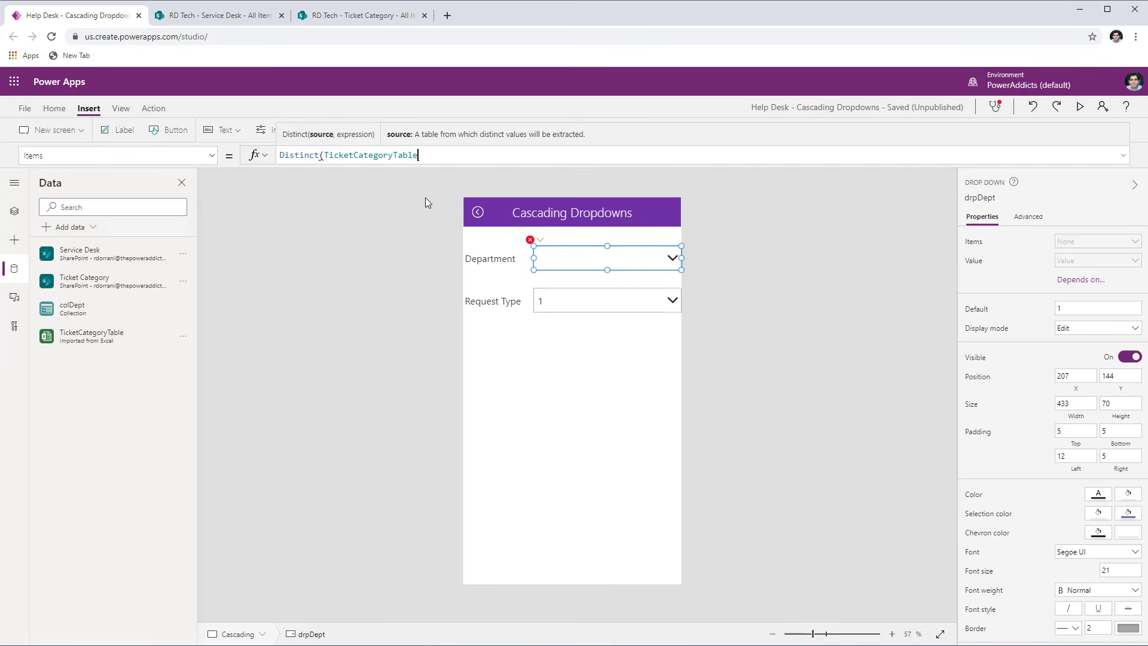
{"action": "mouse_move", "coordinate": [105, 337]}
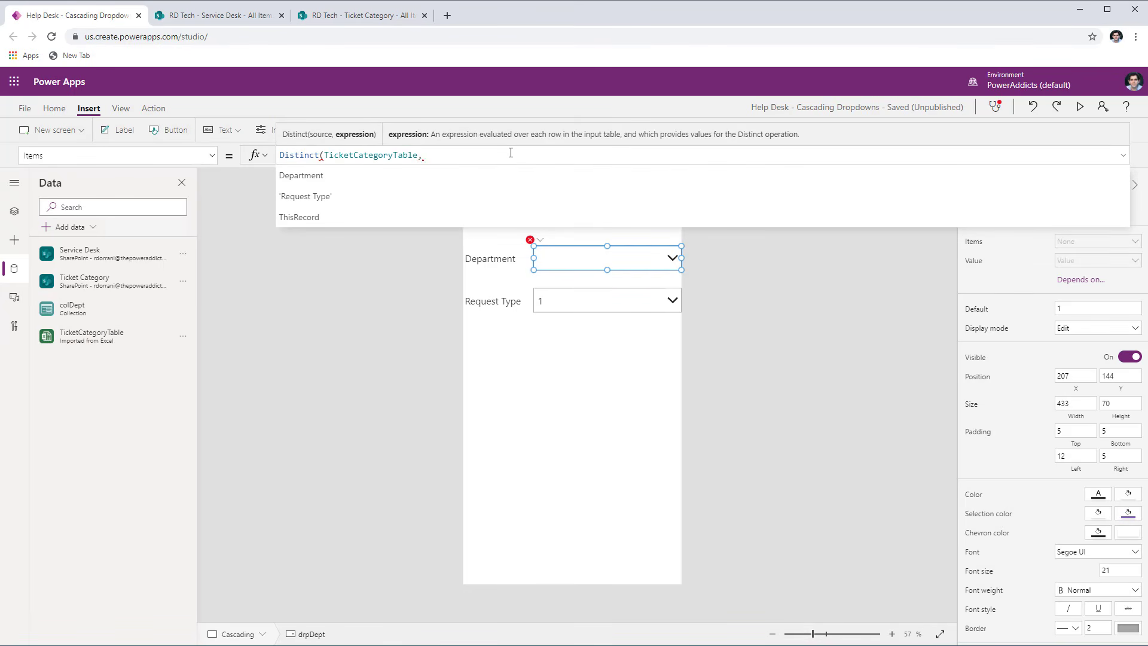
{"action": "left_click", "coordinate": [453, 177]}
{"action": "type", "text": ")"}
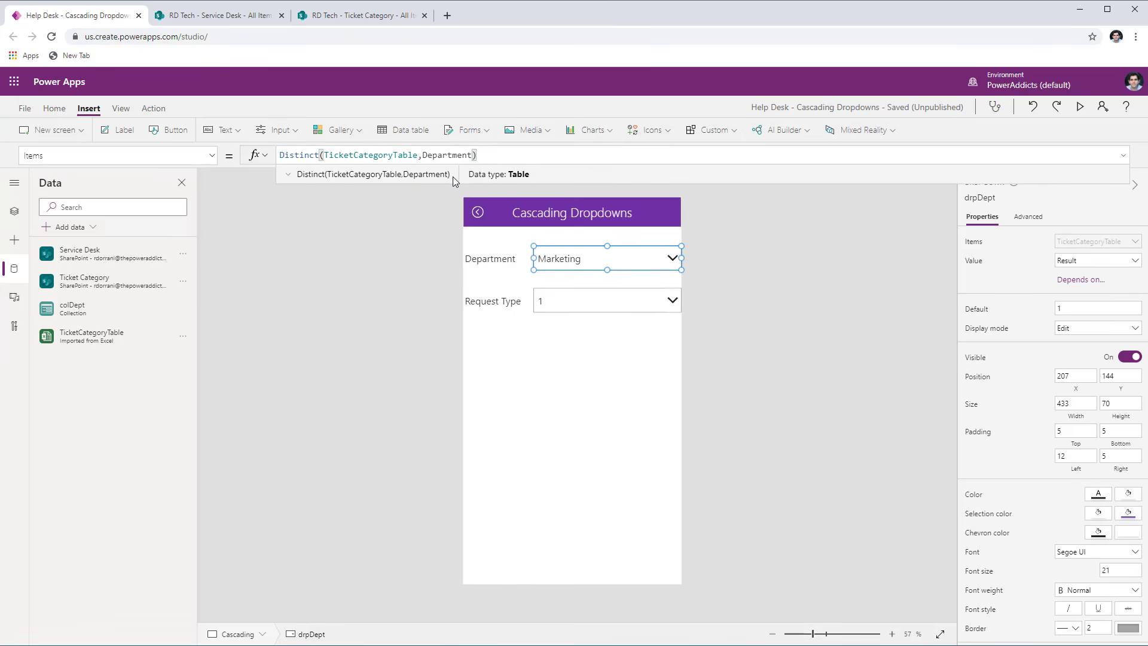
- Preview the app and compare the Department dropdown's choices with the Department column in Cascading.xlsx
{"action": "left_click", "coordinate": [1080, 106]}
{"action": "left_click", "coordinate": [597, 161]}
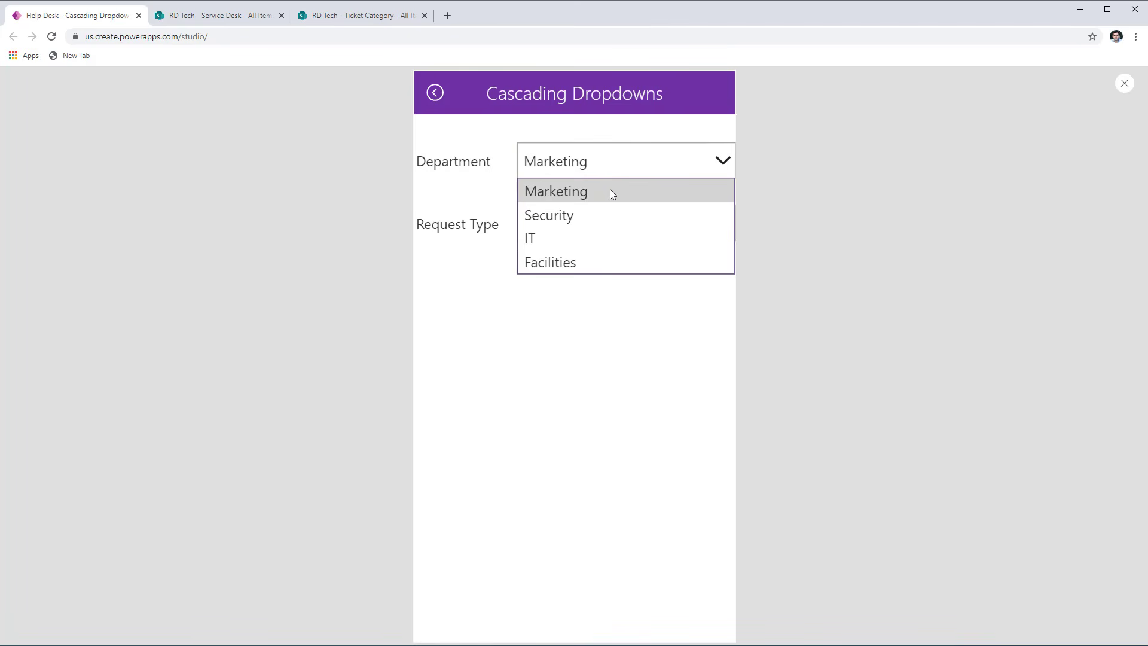
{"action": "left_click", "coordinate": [610, 191]}
{"action": "key", "text": "alt+Tab"}
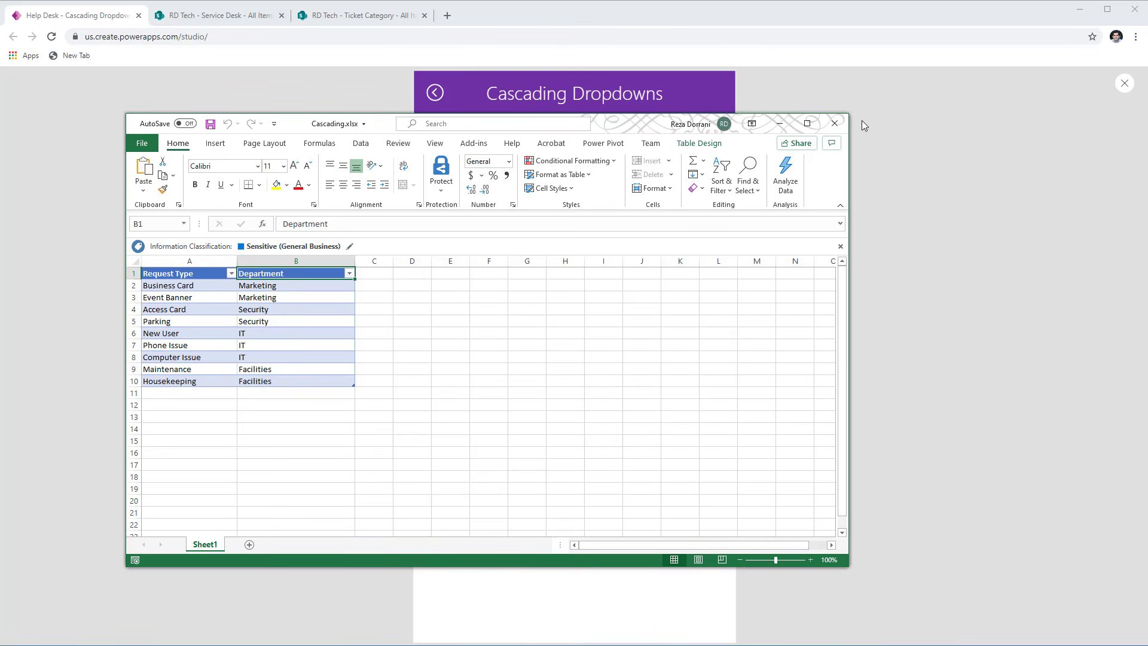
{"action": "left_click", "coordinate": [778, 123]}
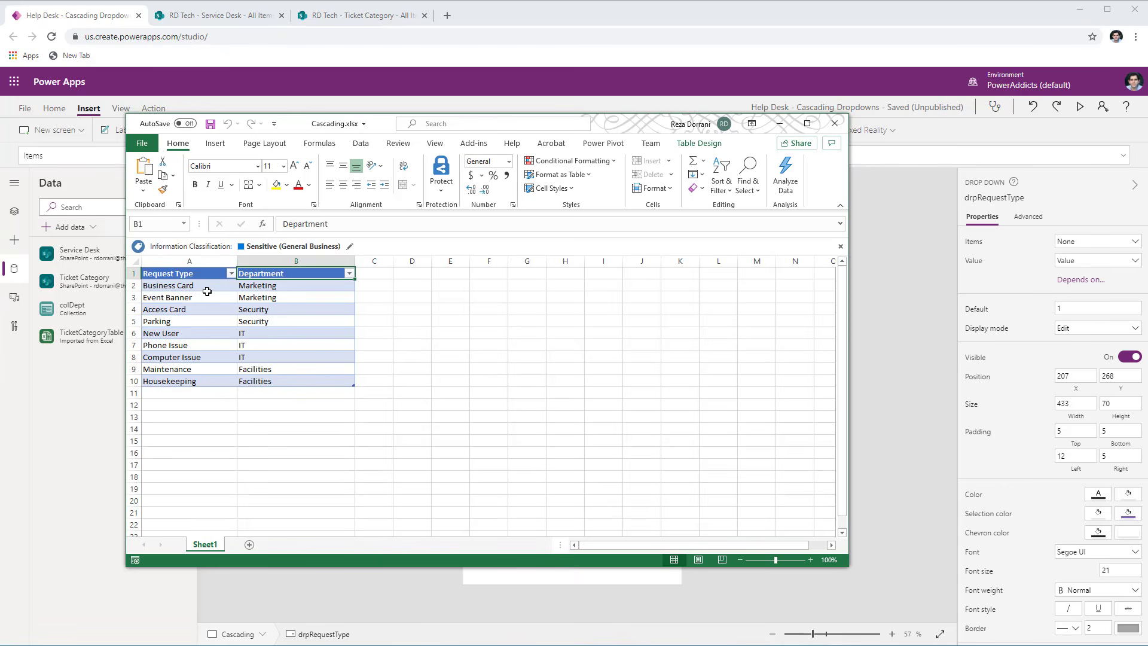
- Examine which request types belong to Marketing in Cascading.xlsx, and return to the drpRequestType dropdown in Power Apps Studio
{"action": "left_click", "coordinate": [203, 297]}
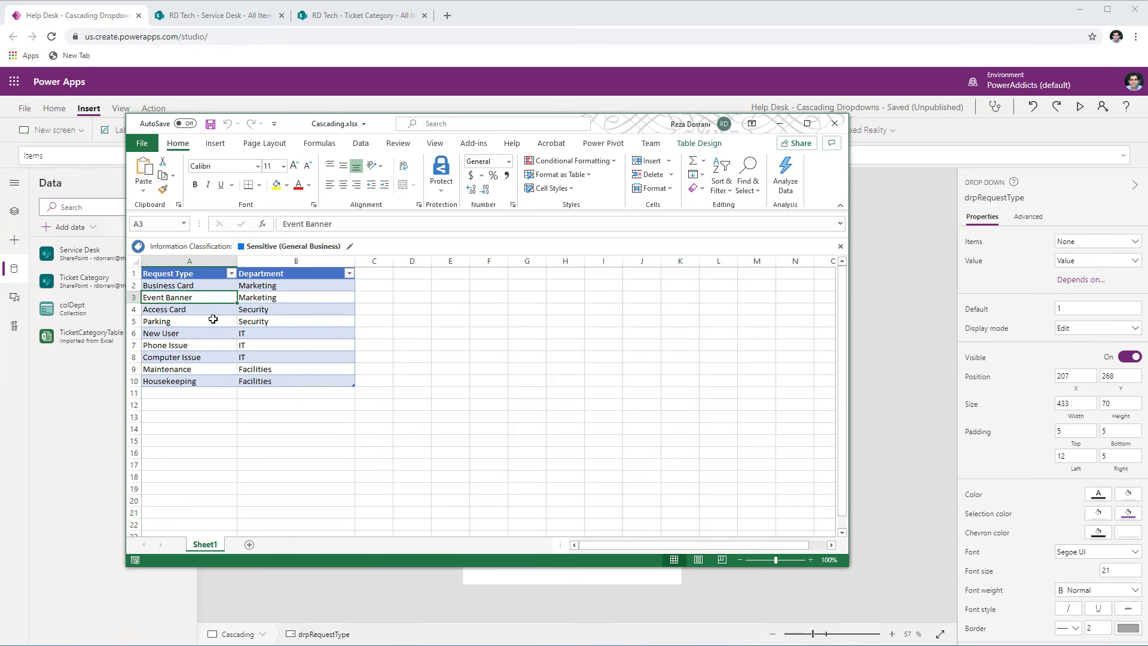
{"action": "left_click", "coordinate": [225, 287]}
{"action": "left_click", "coordinate": [258, 281]}
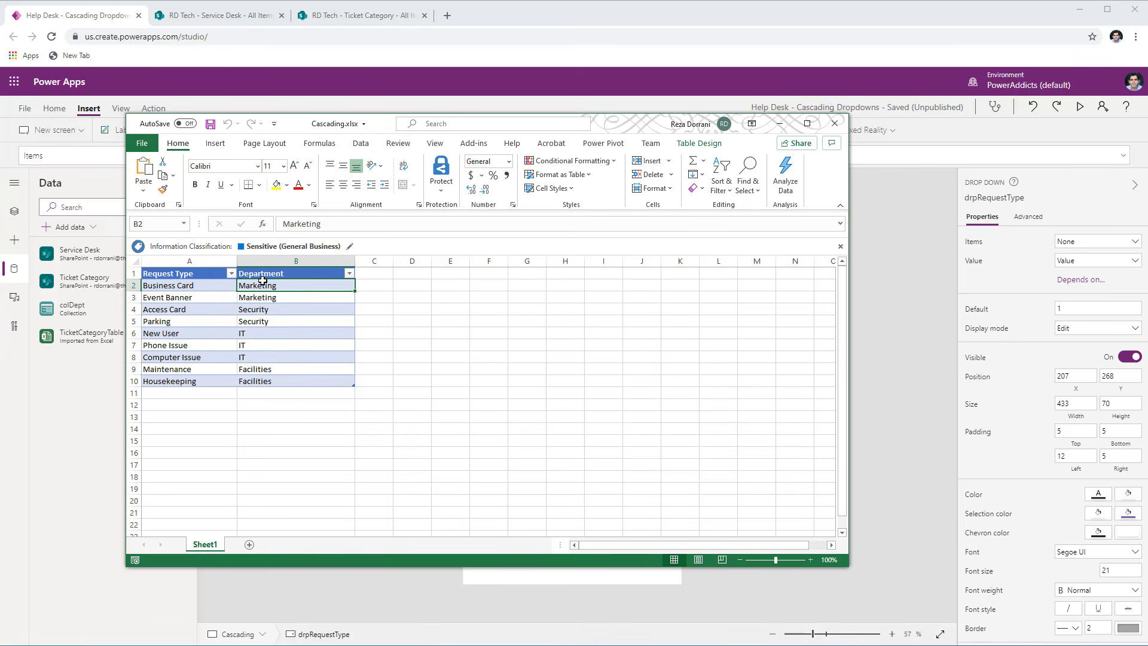
{"action": "left_click", "coordinate": [199, 299]}
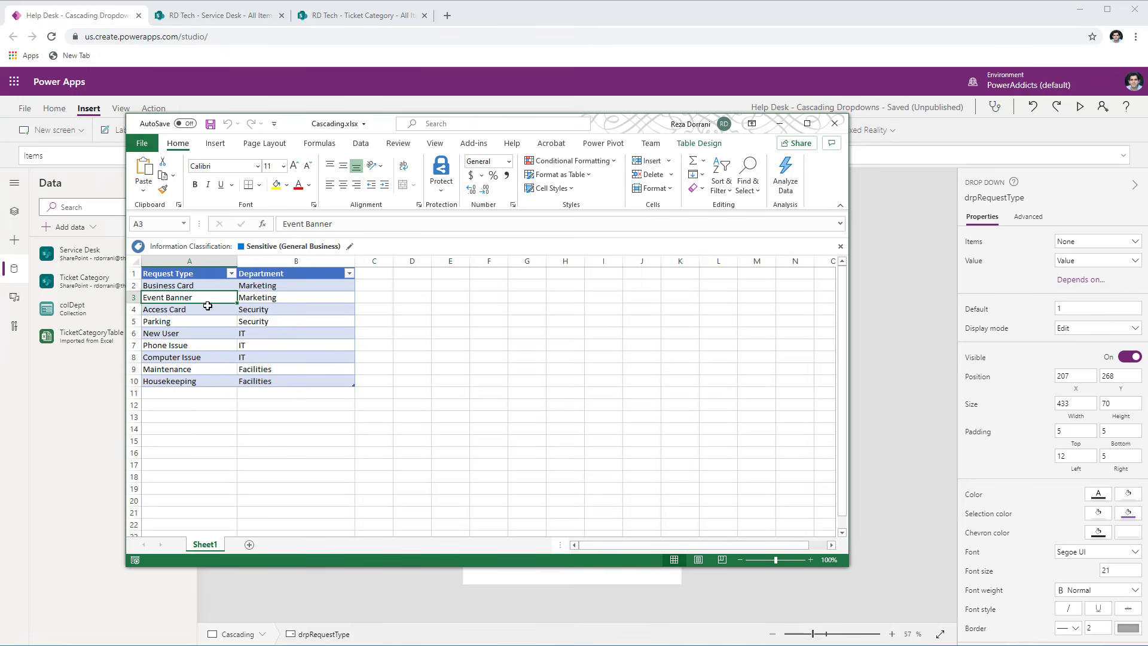
{"action": "left_click", "coordinate": [779, 123]}
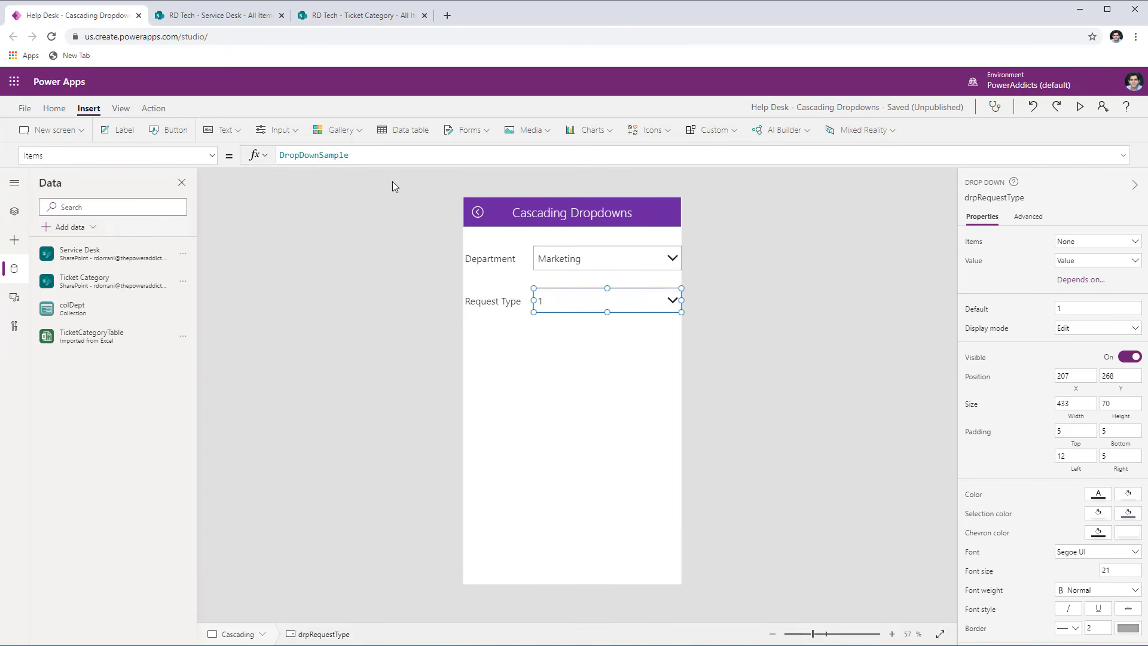
- Replace the drpRequestType dropdown's Items formula with the start of a Filter function that uses TicketCategoryTable as its source
{"action": "double_click", "coordinate": [346, 156]}
{"action": "type", "text": "filt"}
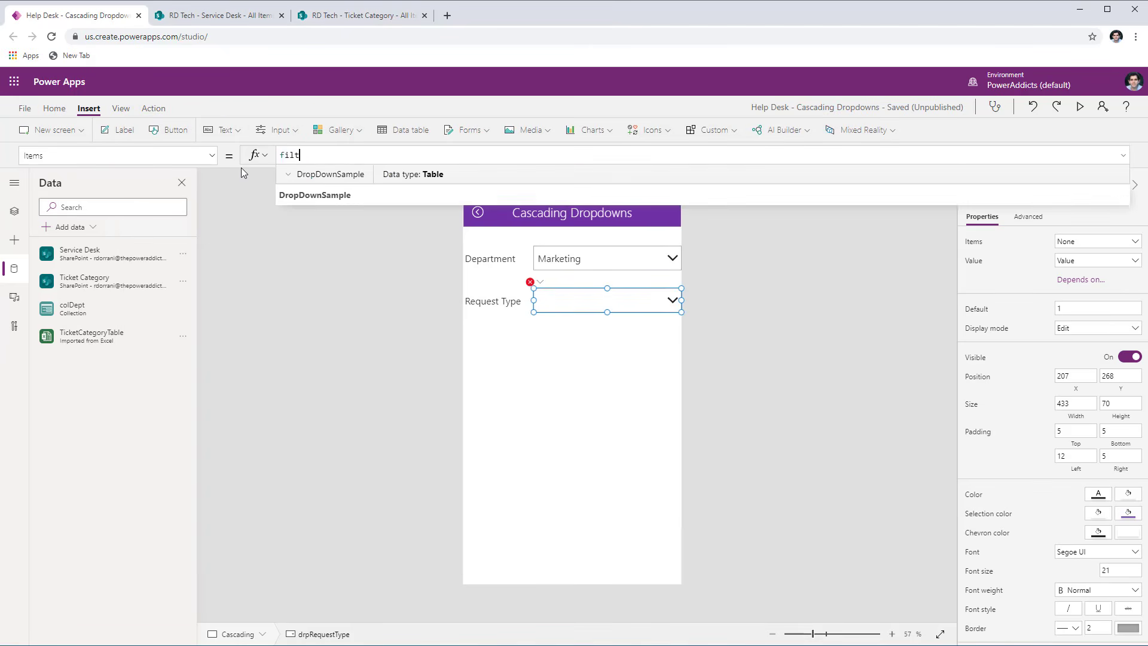
{"action": "type", "text": "er("}
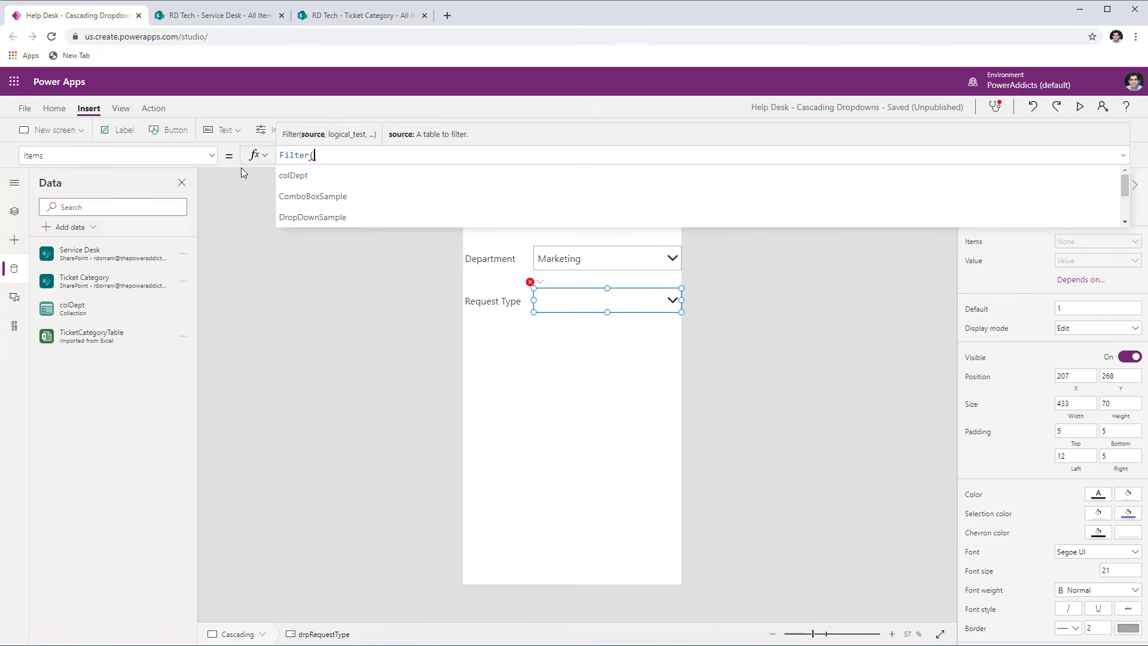
{"action": "type", "text": "ticke"}
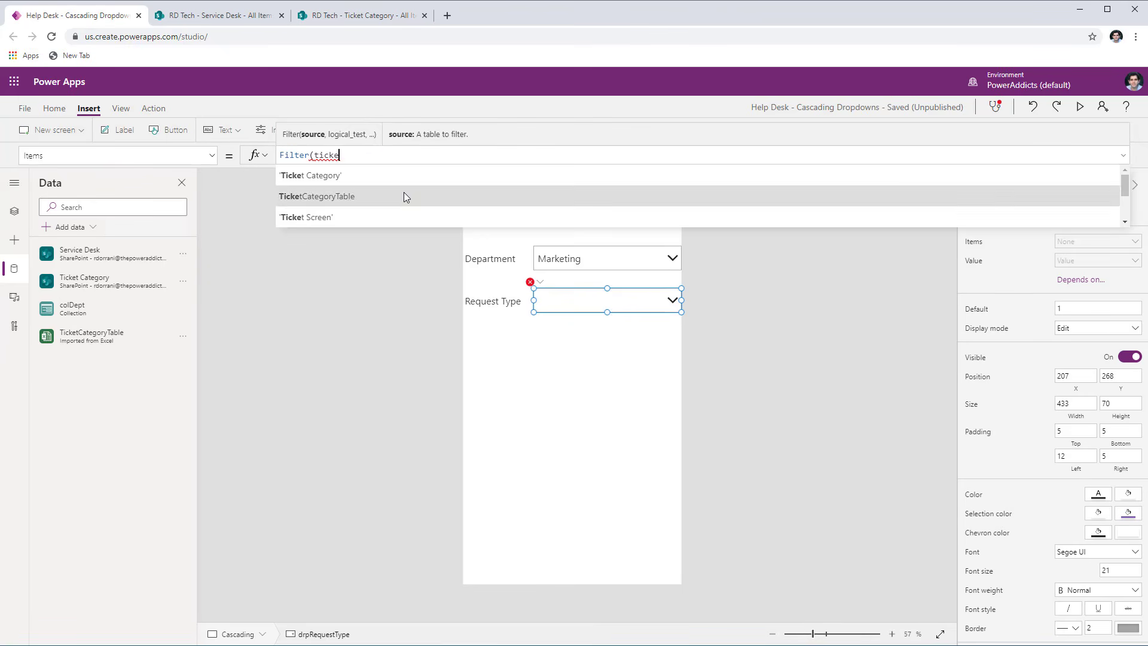
{"action": "left_click", "coordinate": [403, 193]}
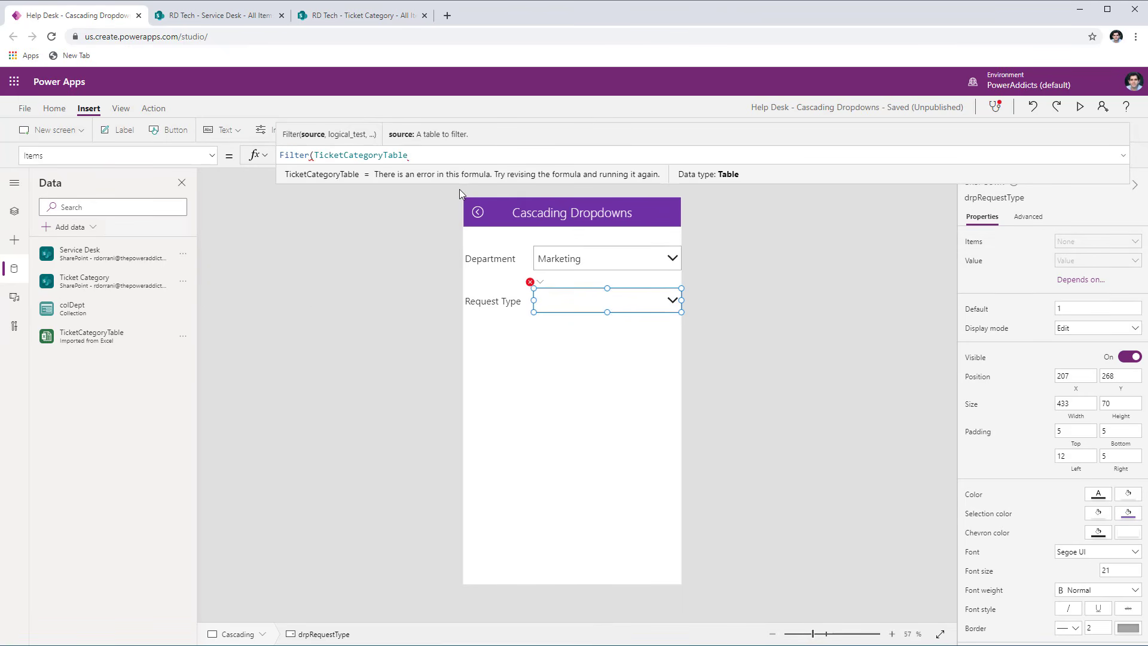
{"action": "type", "text": ","}
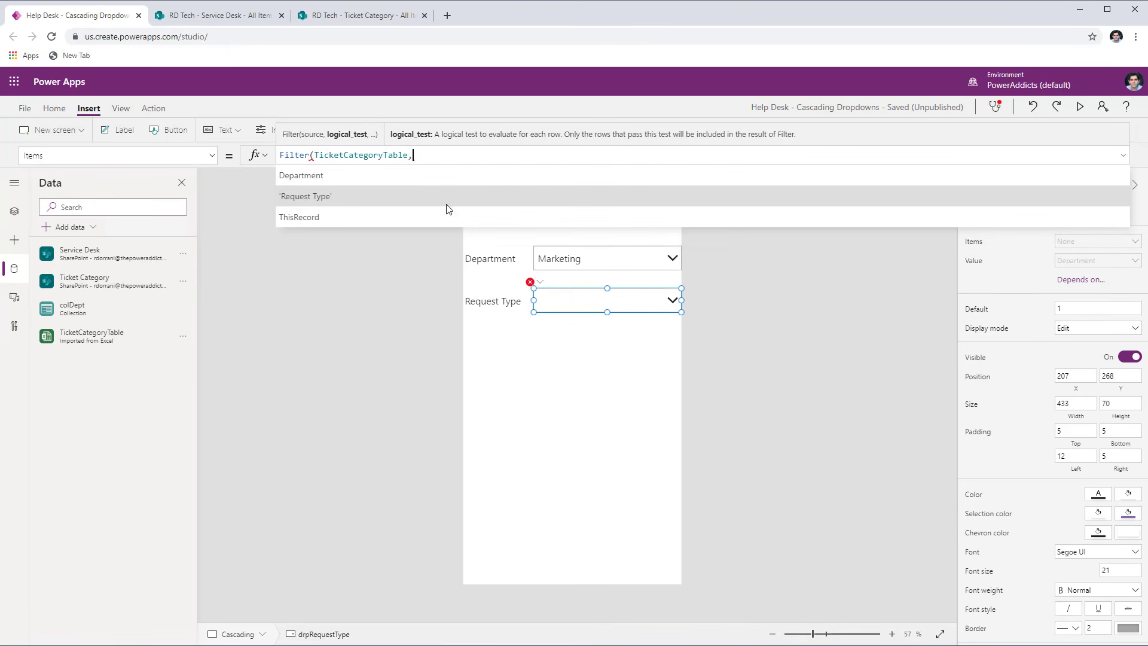
- Complete the Filter in drpRequestType's Items formula with the condition Department = drpDept.Selected.Result
{"action": "left_click", "coordinate": [350, 177]}
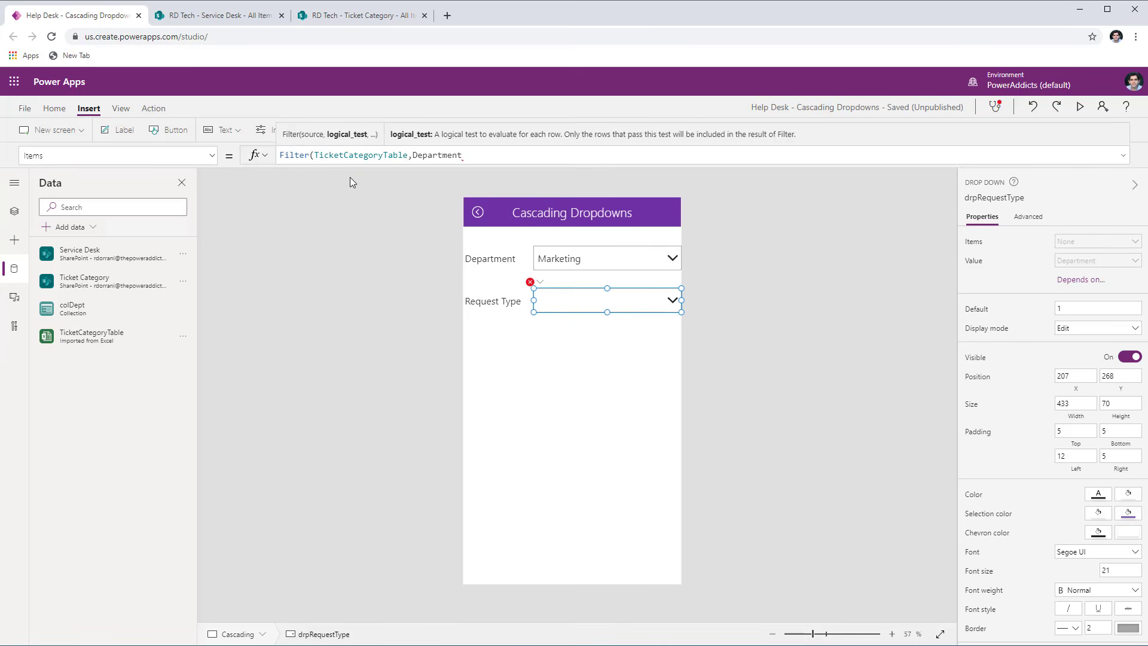
{"action": "type", "text": "= drp"}
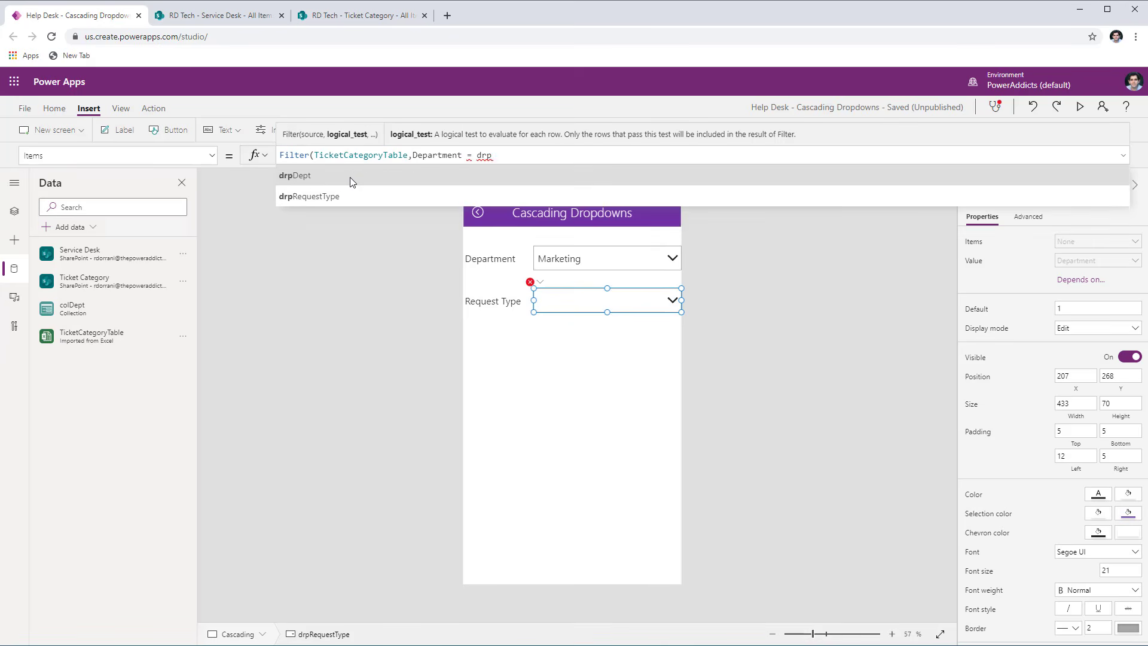
{"action": "left_click", "coordinate": [350, 177]}
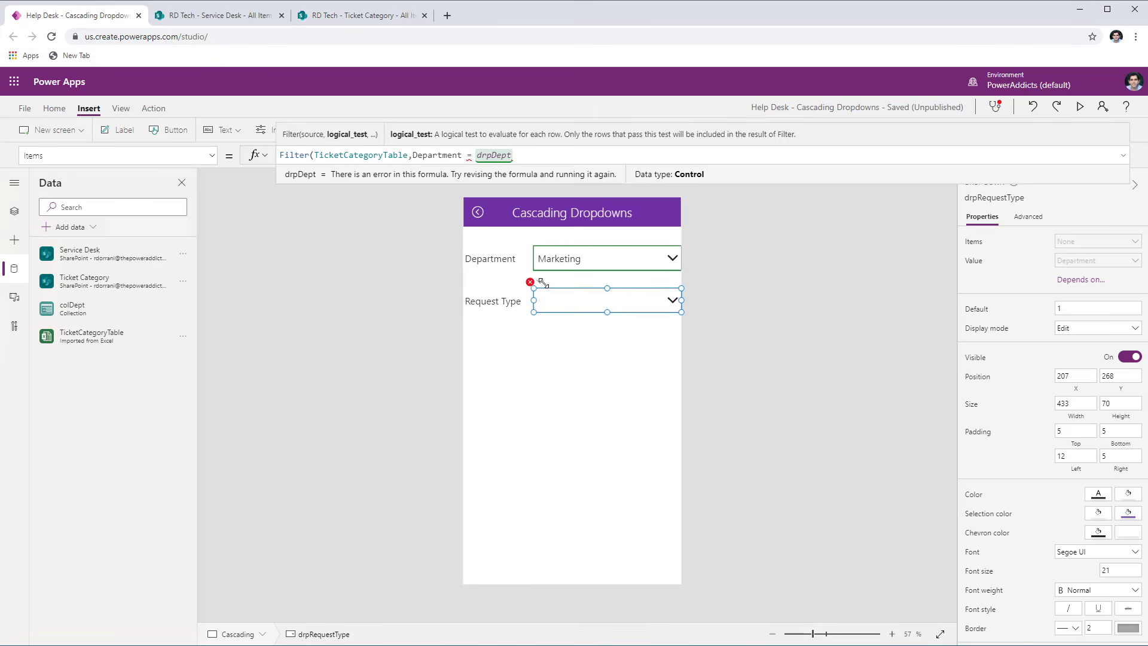
{"action": "type", "text": ".sel"}
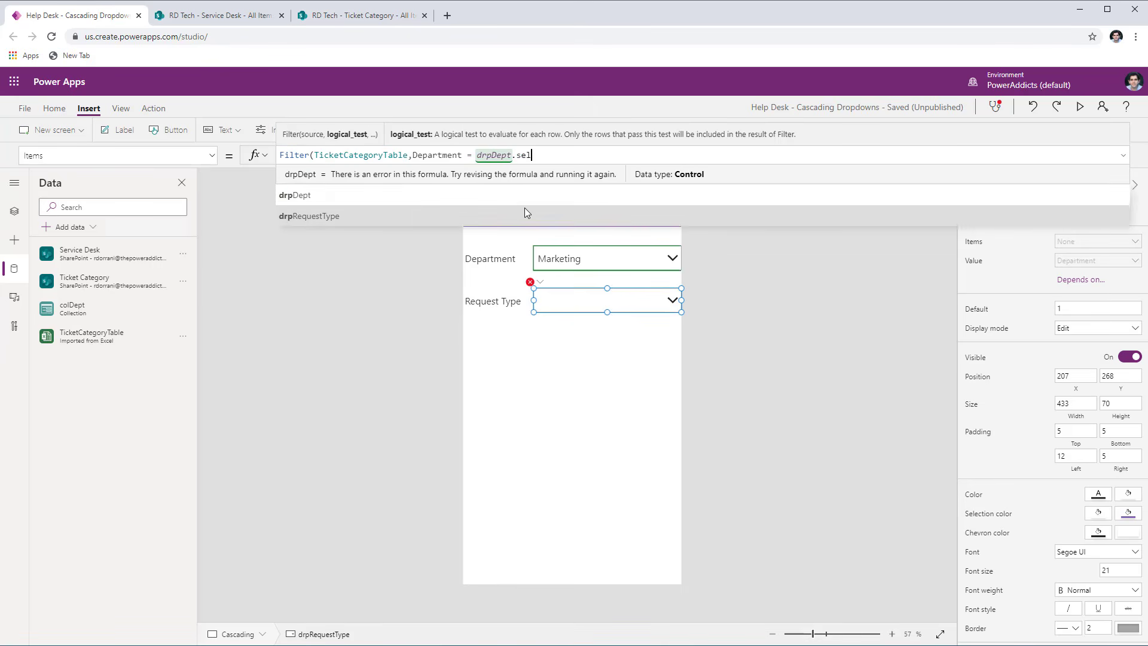
{"action": "left_click", "coordinate": [333, 200]}
{"action": "type", "text": ".res"}
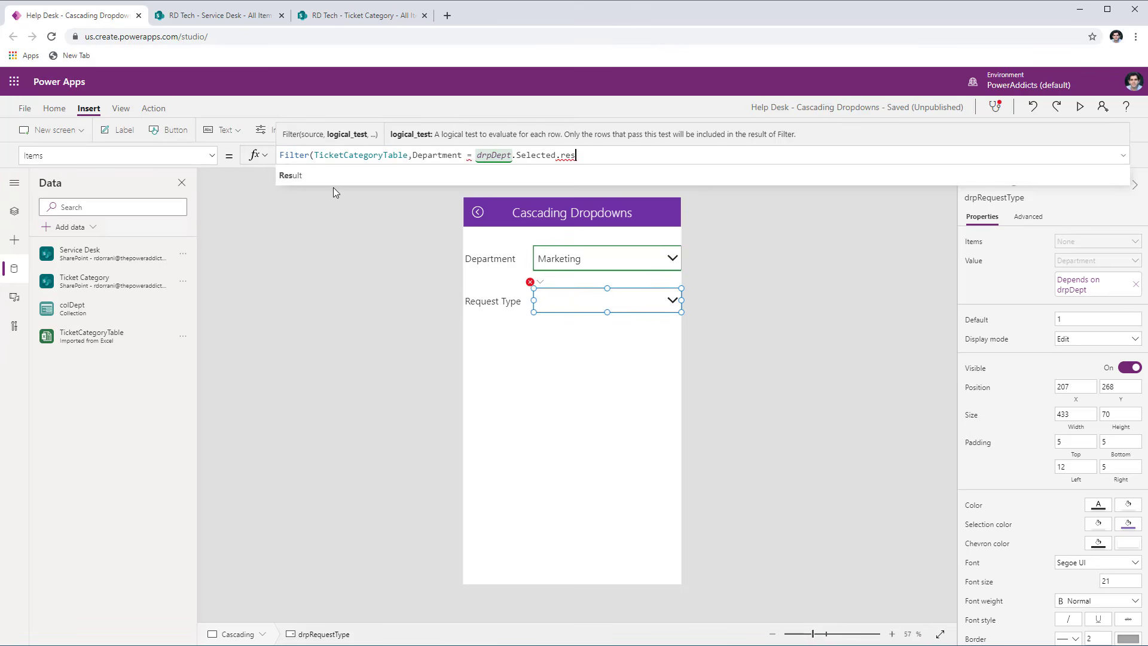
{"action": "left_click", "coordinate": [329, 177]}
{"action": "type", "text": ")"}
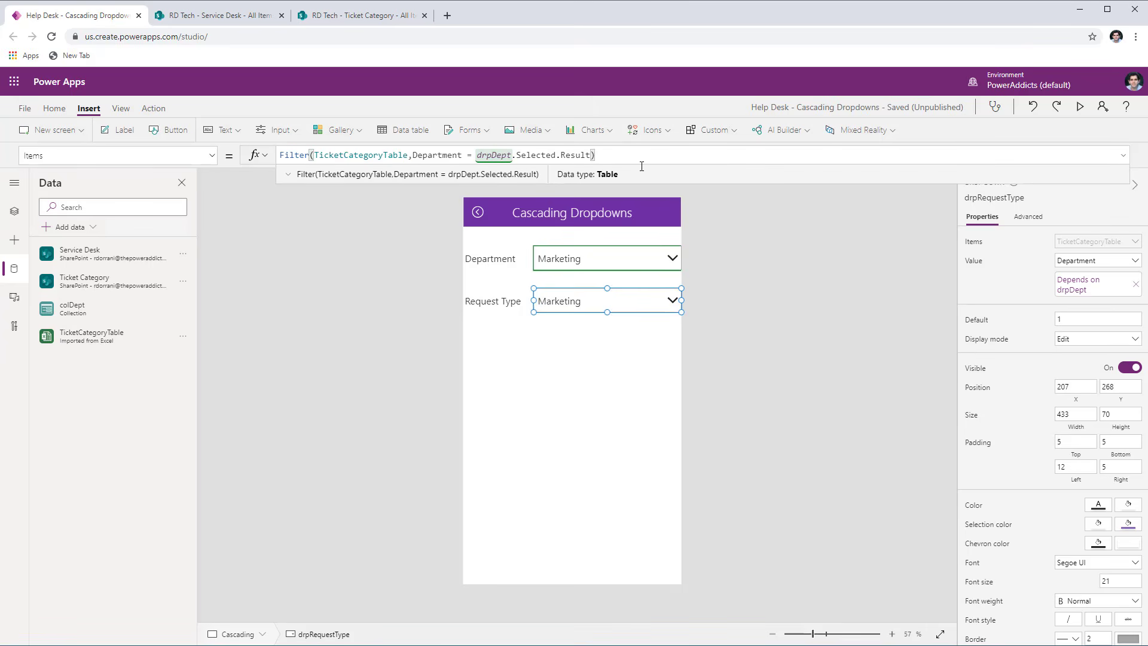
{"action": "type", "text": "."}
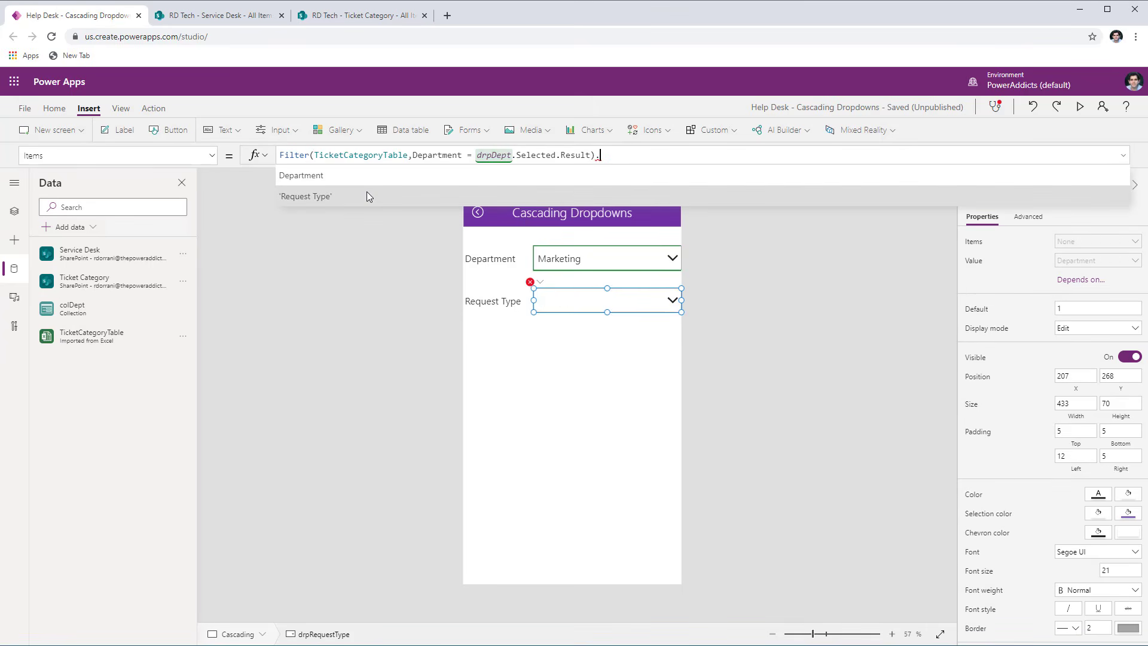
- Append .'Request Type' to drpRequestType's Items formula and check the source columns in Cascading.xlsx
{"action": "left_click", "coordinate": [335, 196]}
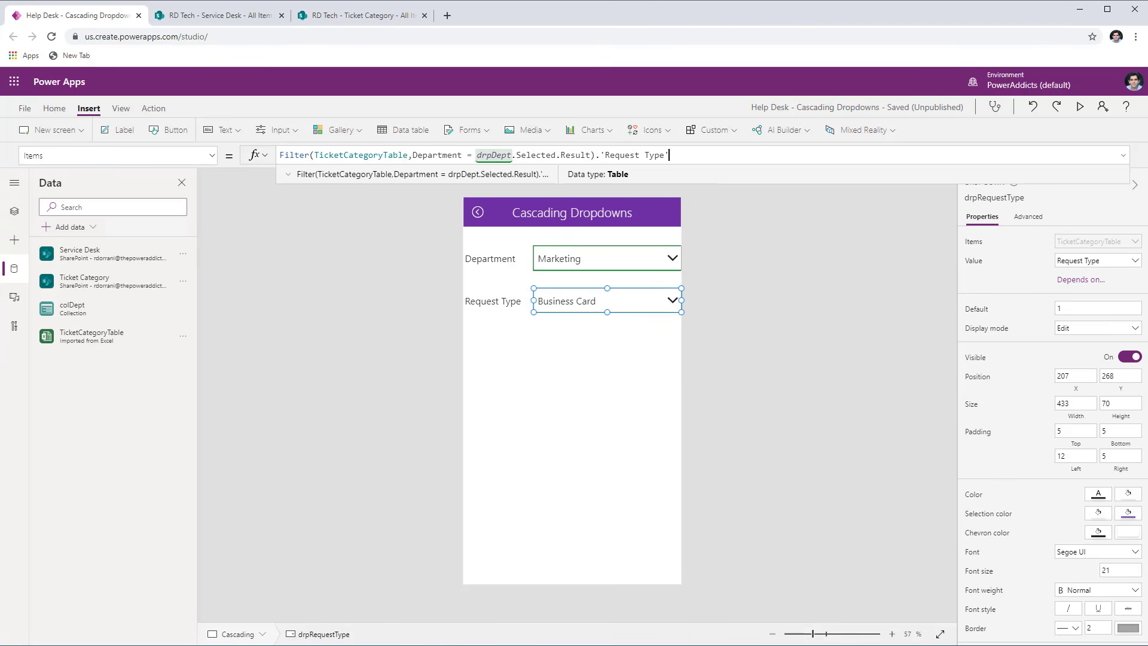
{"action": "key", "text": "alt+Tab"}
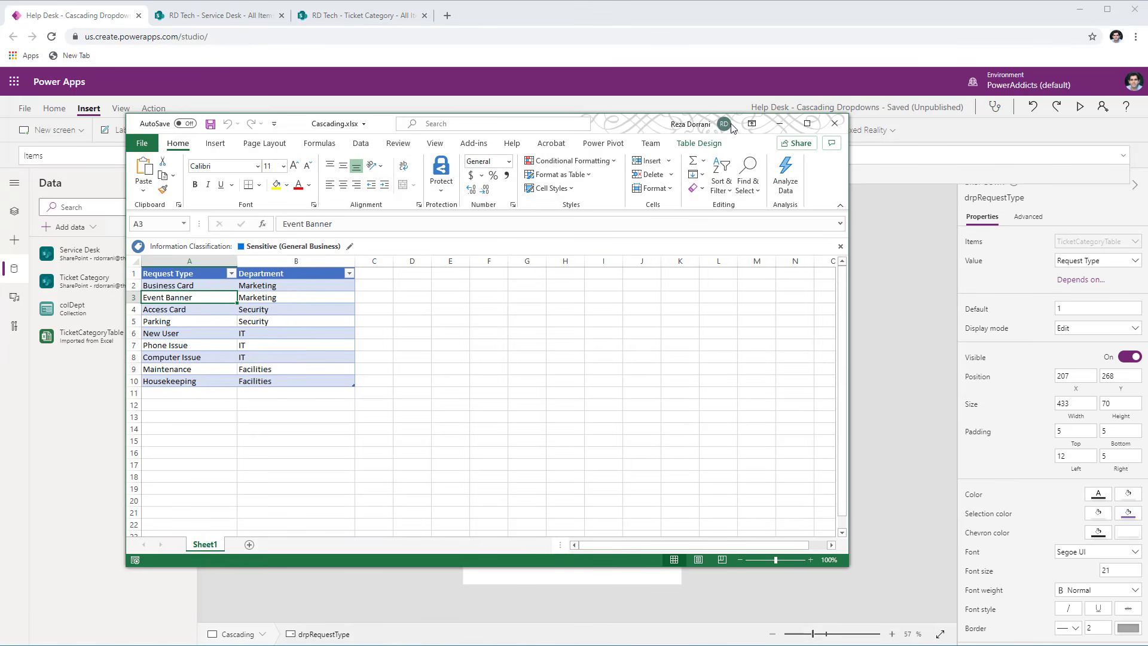
{"action": "left_click", "coordinate": [780, 123]}
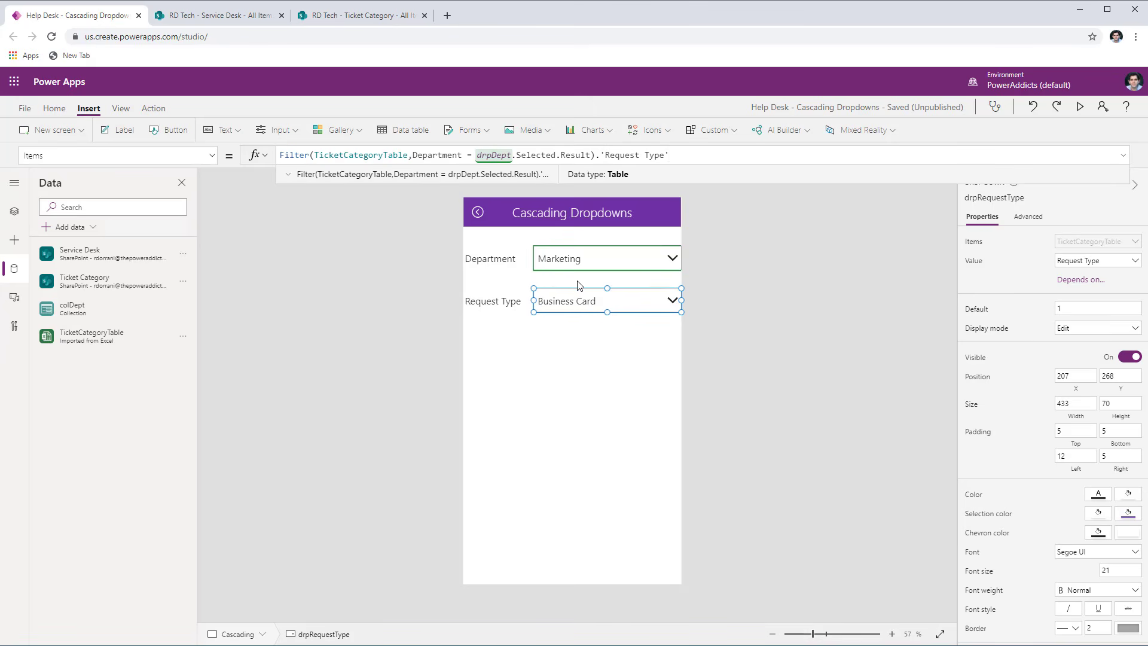
- Preview the app and check the Request Type choices offered for the Marketing department
{"action": "left_click", "coordinate": [1079, 109]}
{"action": "left_click", "coordinate": [687, 166]}
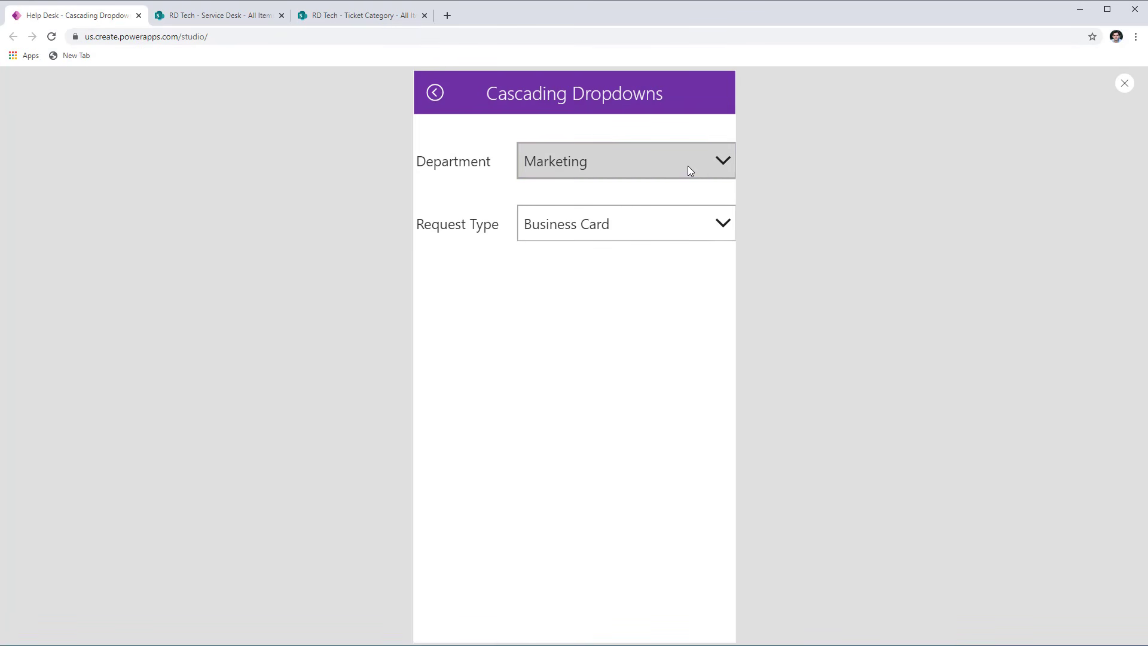
{"action": "left_click", "coordinate": [705, 189]}
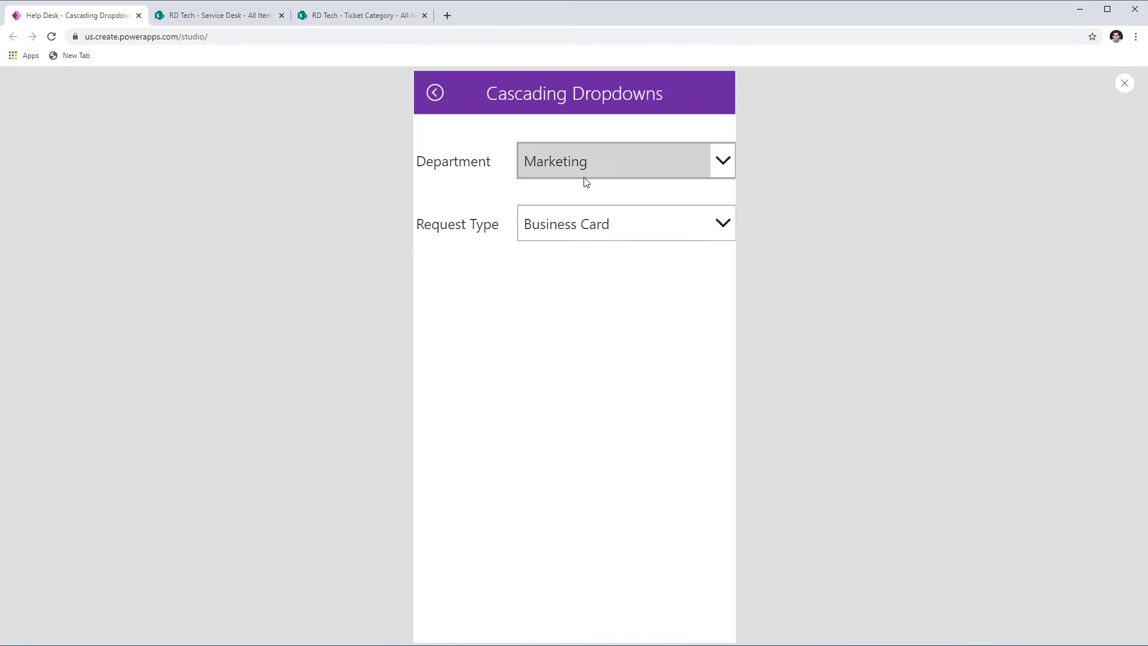
{"action": "left_click", "coordinate": [647, 220]}
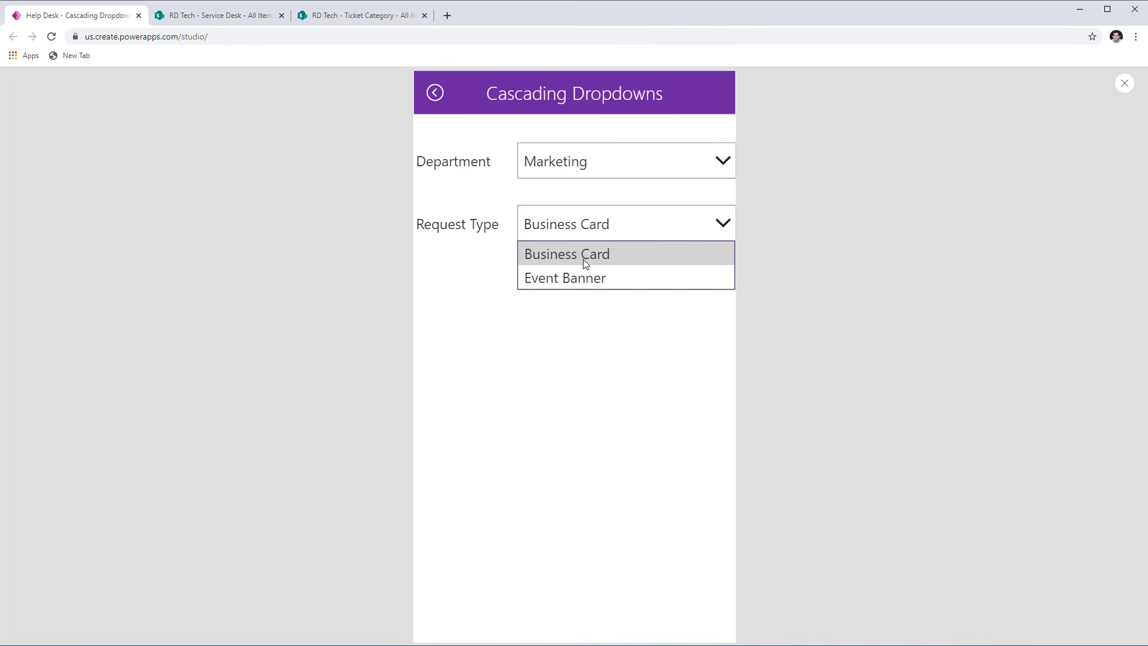
{"action": "left_click", "coordinate": [583, 259]}
{"action": "left_click_drag", "start_coordinate": [166, 286], "coordinate": [287, 297]}
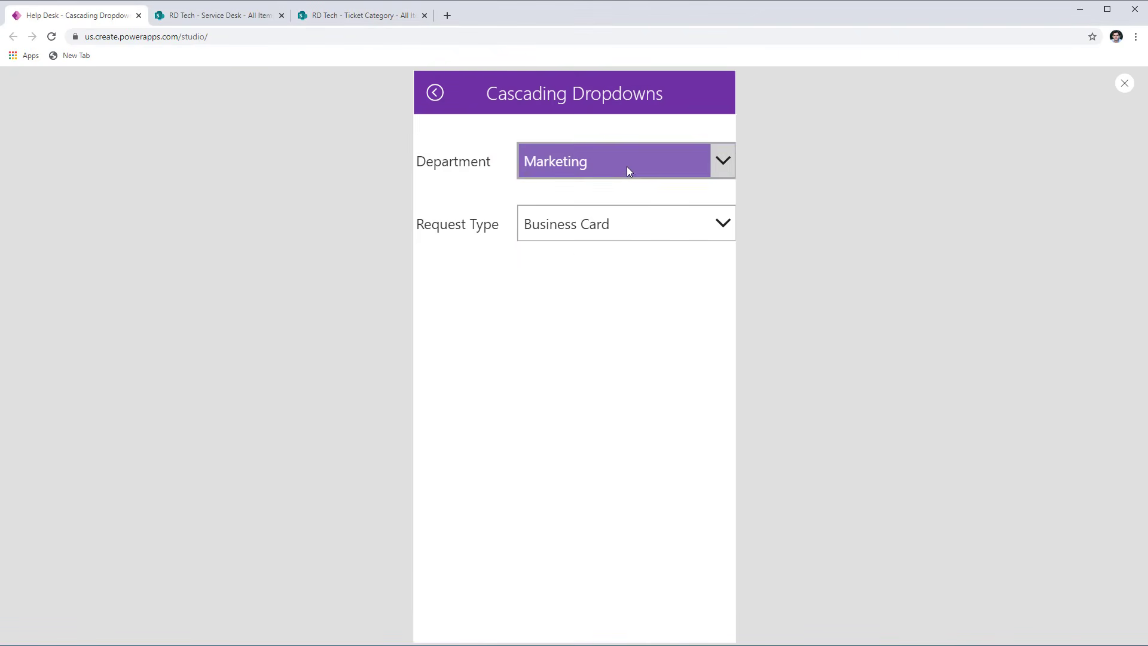
- Choose IT as the Department, check the matching Request Type choices, and close the preview
{"action": "left_click", "coordinate": [626, 166]}
{"action": "left_click", "coordinate": [591, 238]}
{"action": "left_click", "coordinate": [667, 227]}
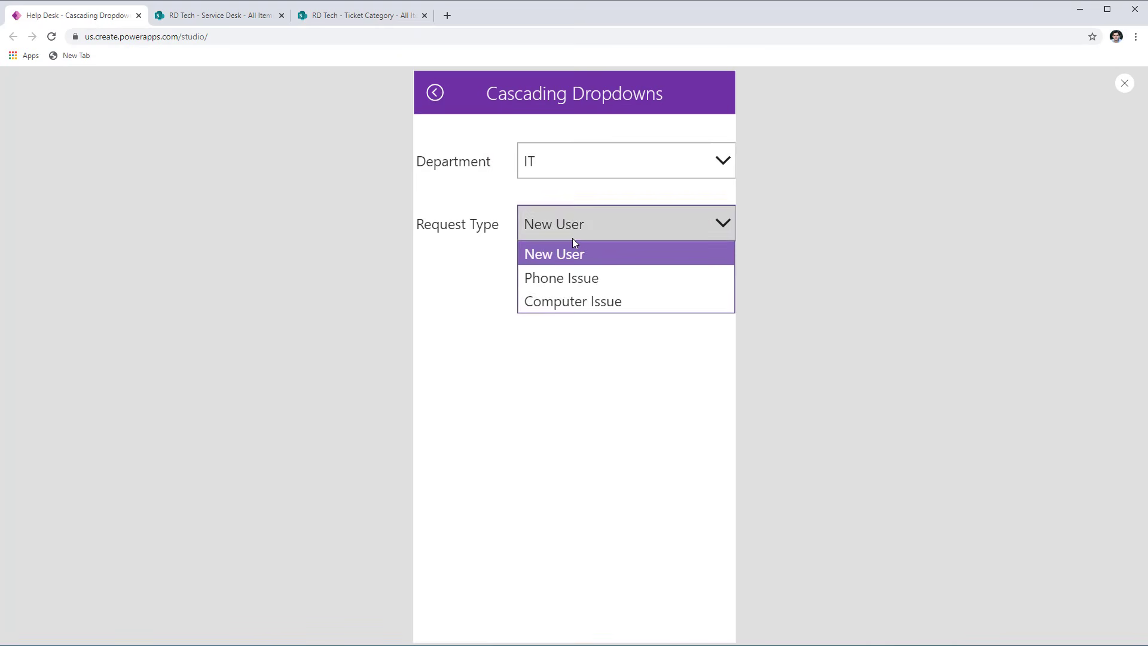
{"action": "left_click", "coordinate": [754, 267]}
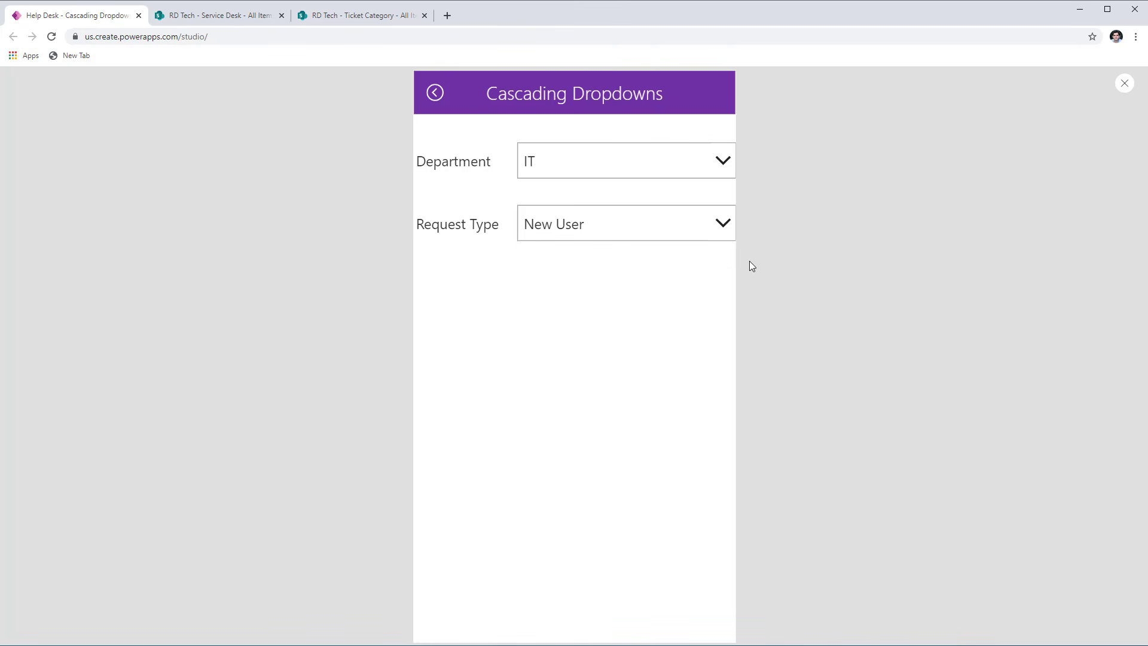
{"action": "left_click", "coordinate": [1122, 83]}
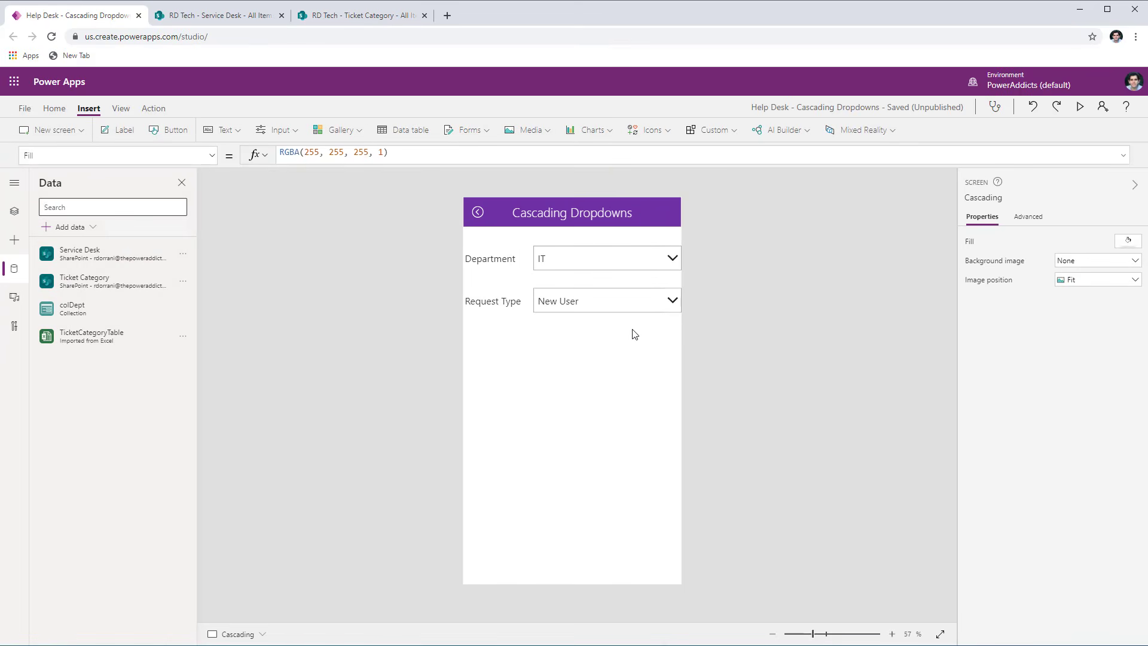
- Switch to the Ticket Category list in SharePoint to view its Title and Department columns
{"action": "left_click", "coordinate": [588, 302]}
{"action": "left_click", "coordinate": [574, 288]}
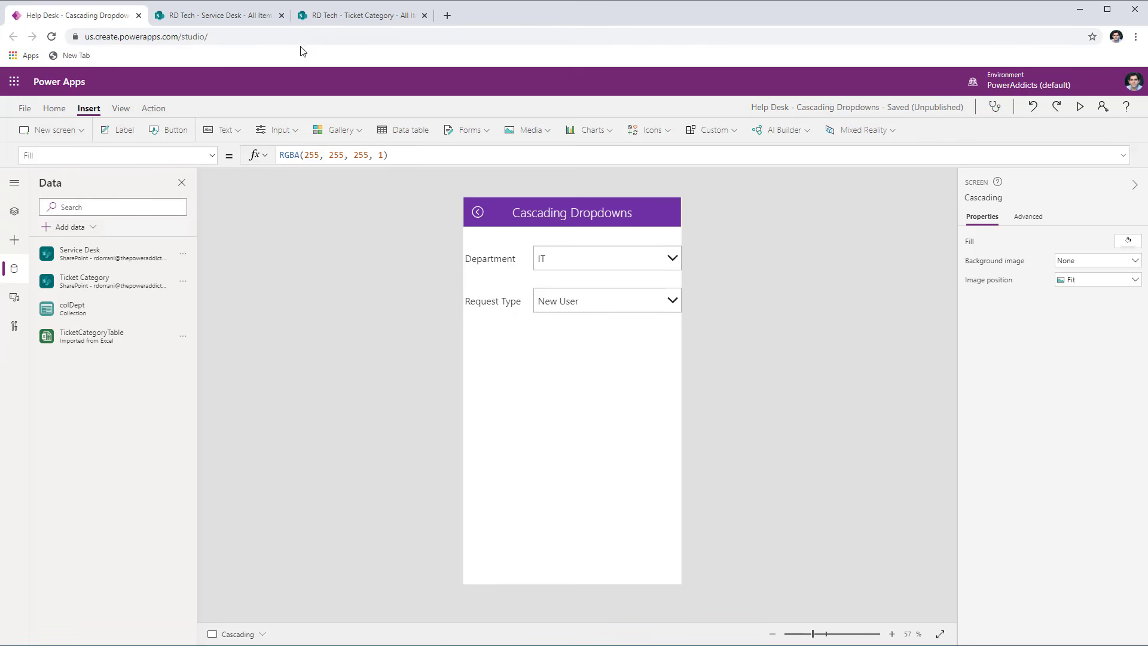
{"action": "left_click", "coordinate": [335, 18]}
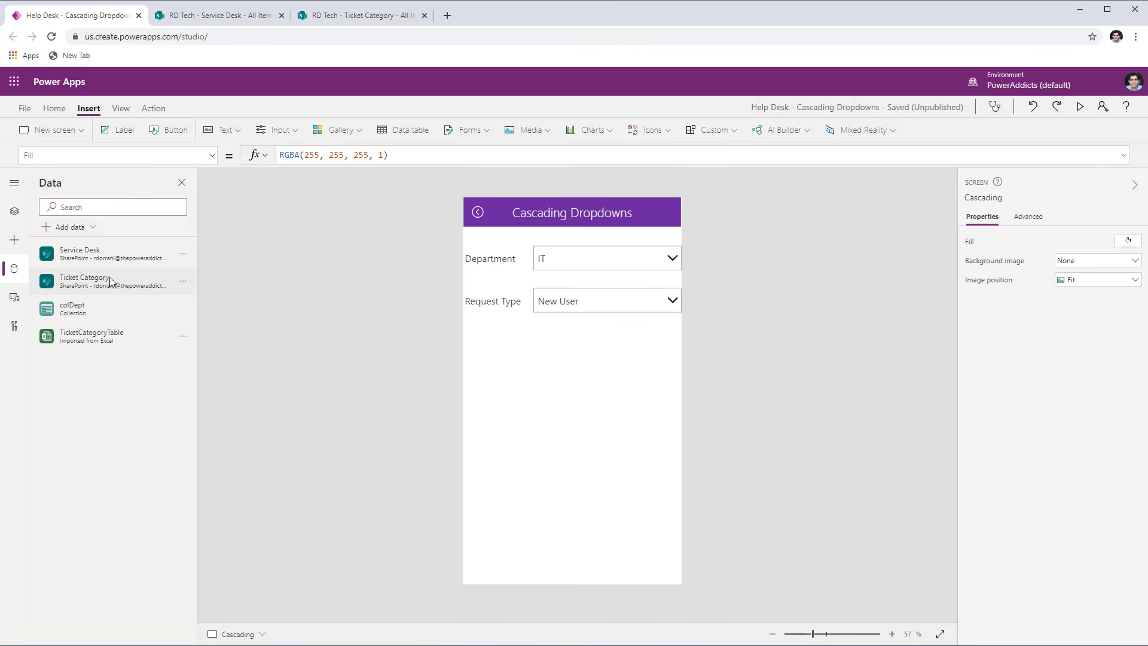
- Back in the Power Apps editor, replace drpDept's Items formula with Choices('Ticket Category'.Department)
{"action": "mouse_move", "coordinate": [99, 277]}
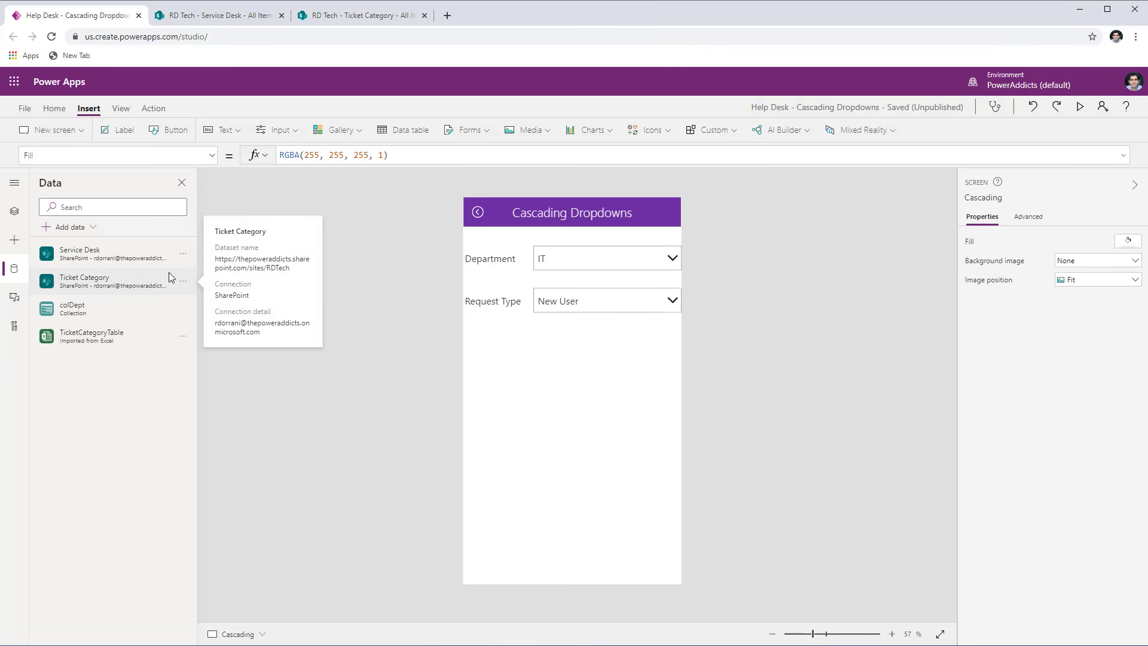
{"action": "left_click", "coordinate": [584, 256]}
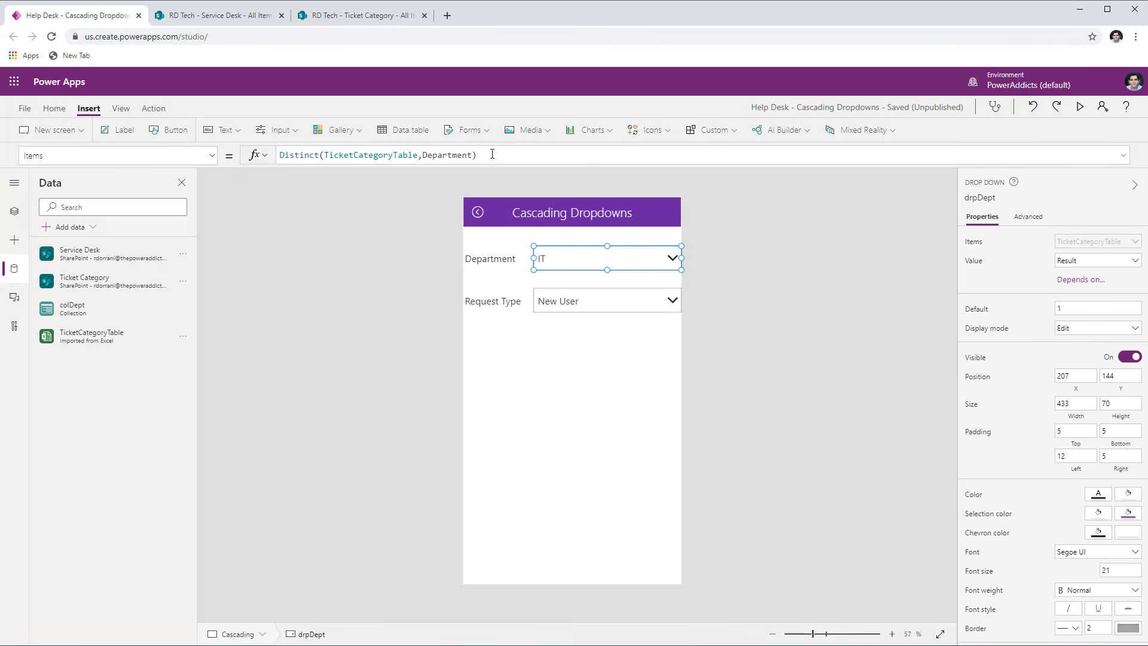
{"action": "left_click_drag", "start_coordinate": [492, 154], "coordinate": [215, 156]}
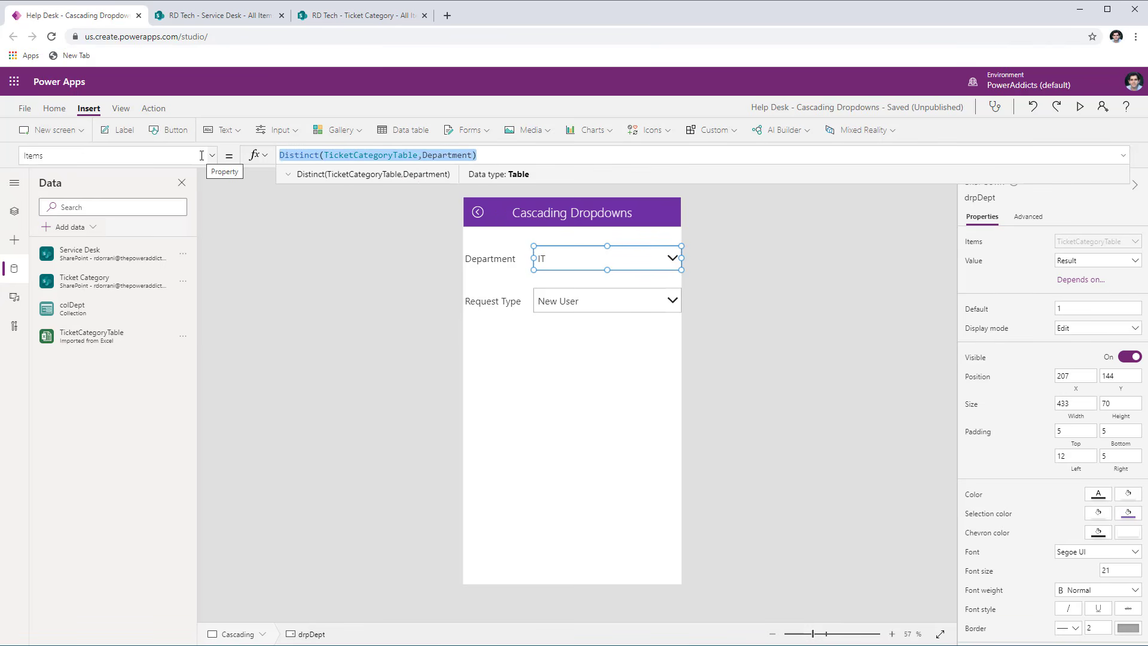
{"action": "type", "text": "choic"}
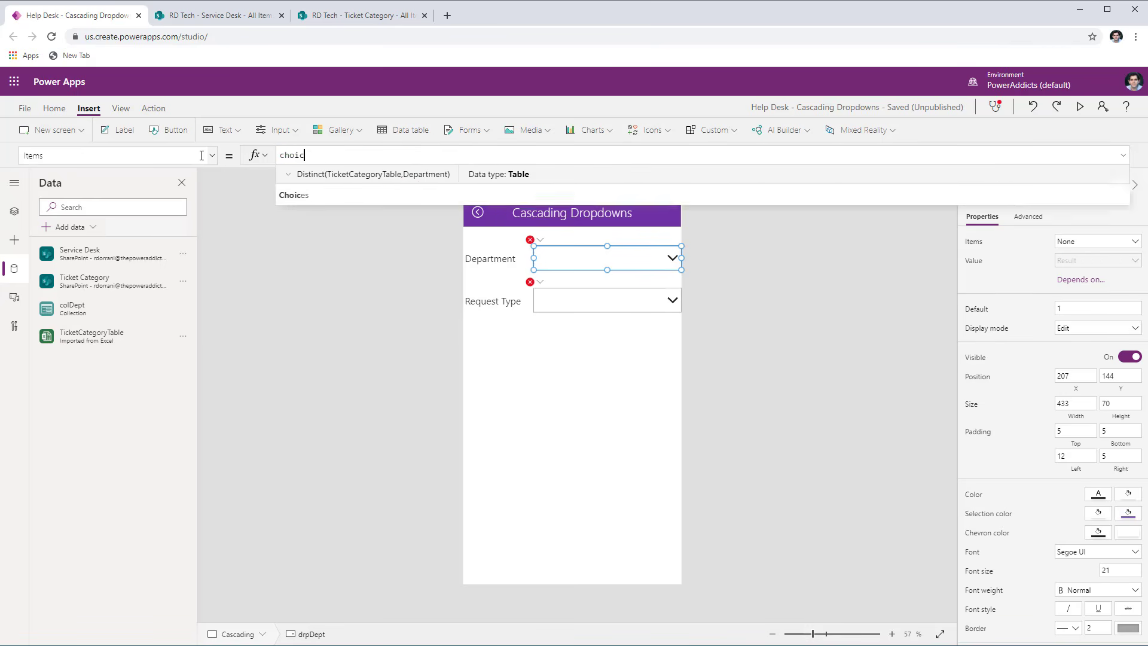
{"action": "left_click", "coordinate": [315, 174]}
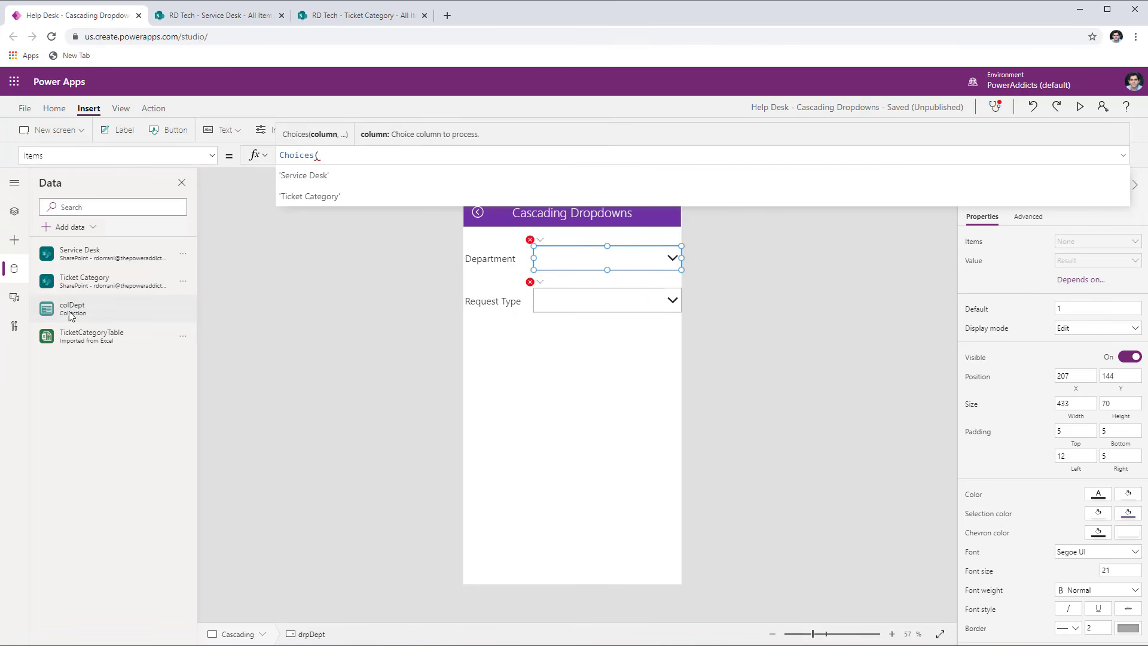
{"action": "left_click", "coordinate": [337, 192]}
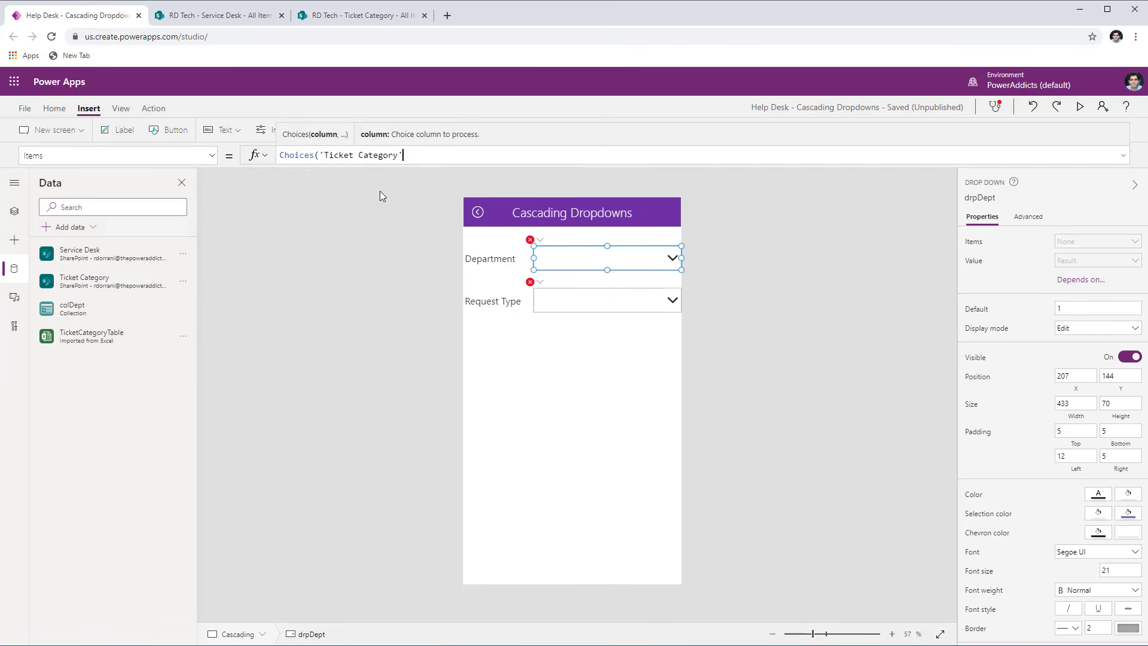
{"action": "type", "text": "."}
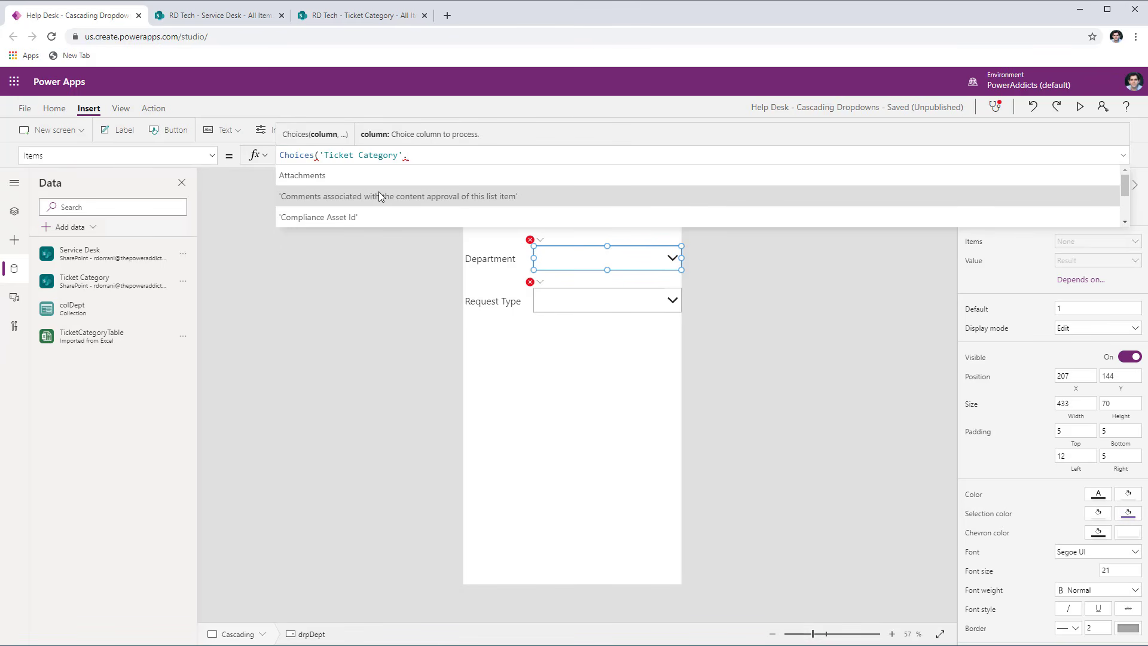
{"action": "type", "text": "depar"}
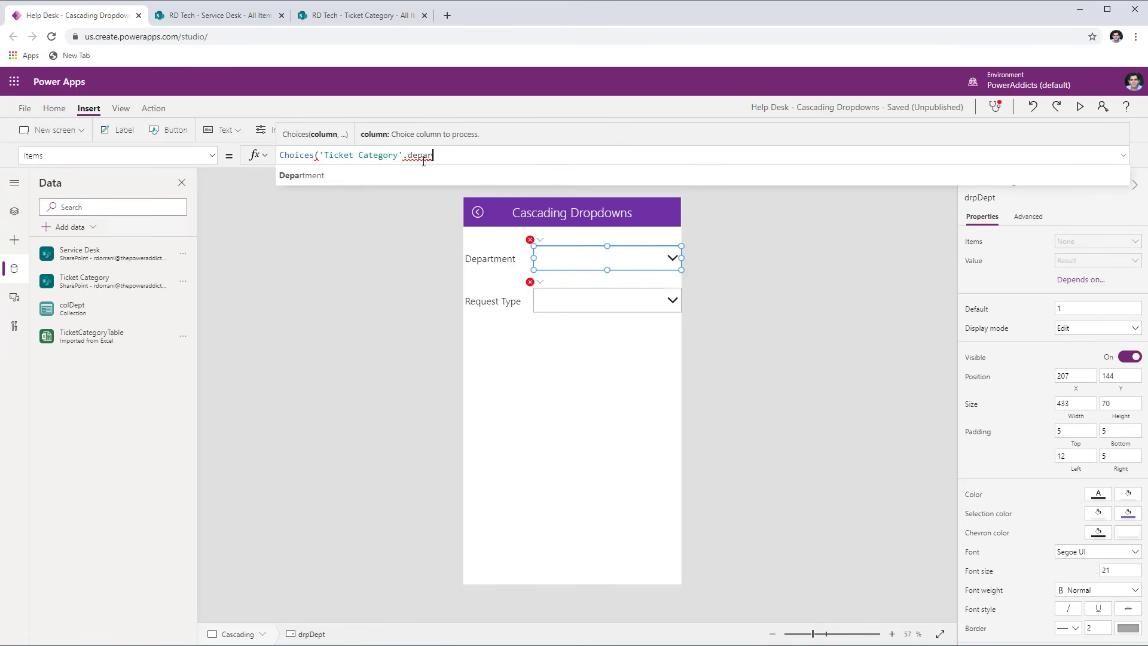
{"action": "left_click", "coordinate": [368, 175]}
- Preview the Department choices, compare them with the Ticket Category list in SharePoint, and close the preview
{"action": "key", "text": "F5"}
{"action": "left_click", "coordinate": [573, 161]}
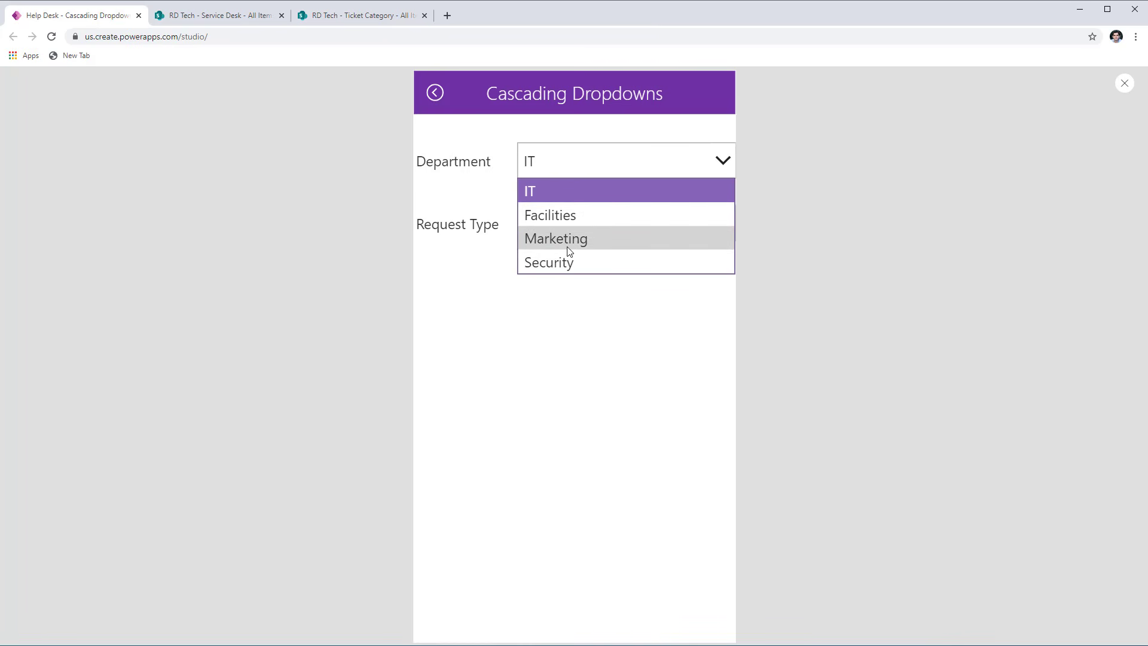
{"action": "left_click", "coordinate": [338, 17]}
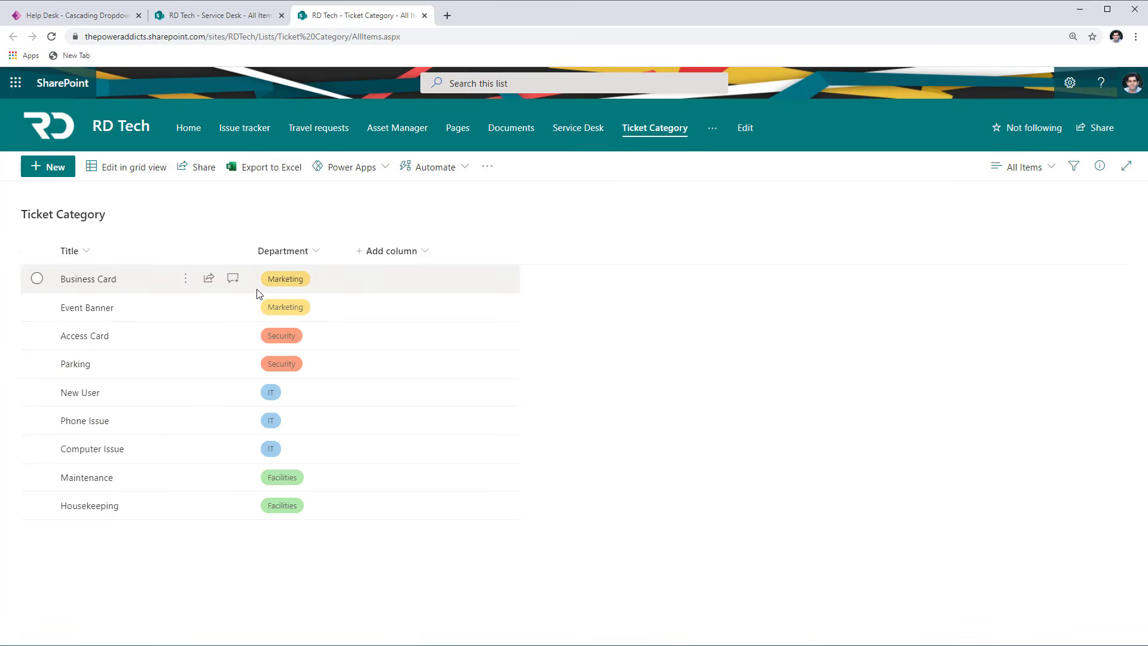
{"action": "left_click", "coordinate": [55, 16]}
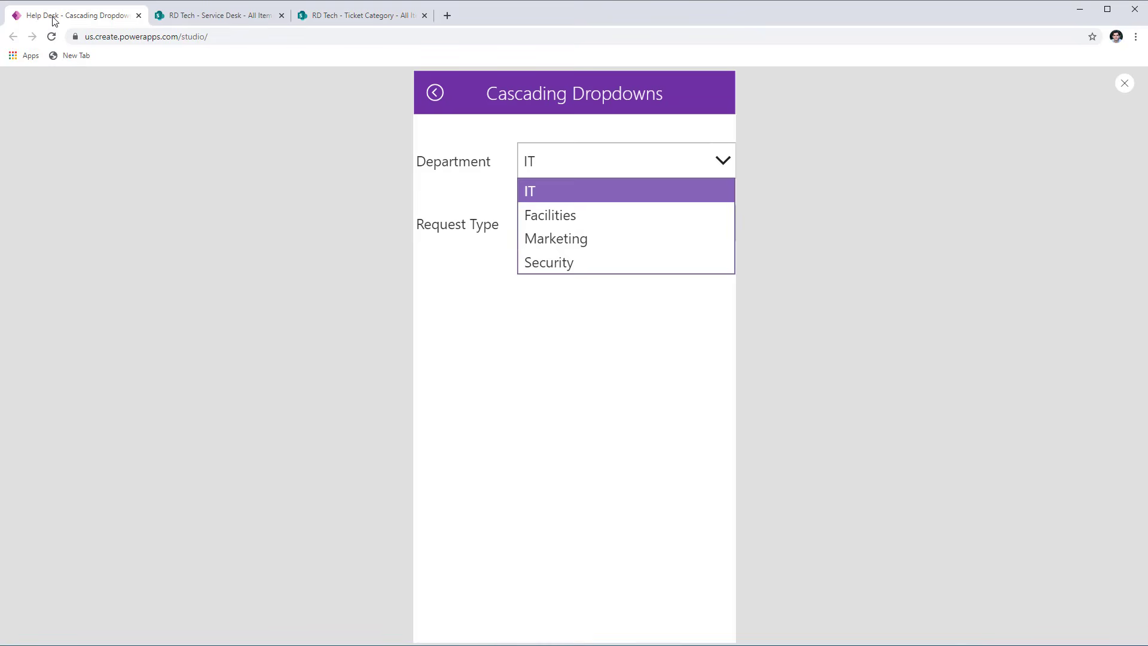
{"action": "key", "text": "Escape"}
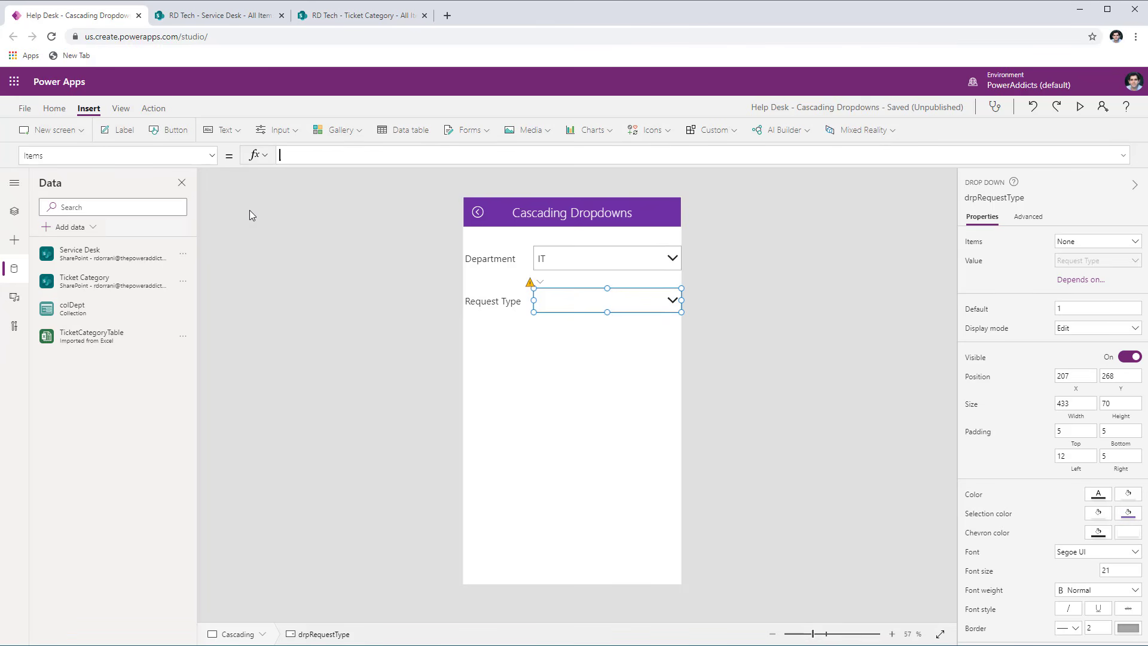
- Set drpRequestType's Items formula to Filter('Ticket Category',Department.Value = drpDept.Selected.Value)
{"action": "type", "text": "filter('Ticket Category'"}
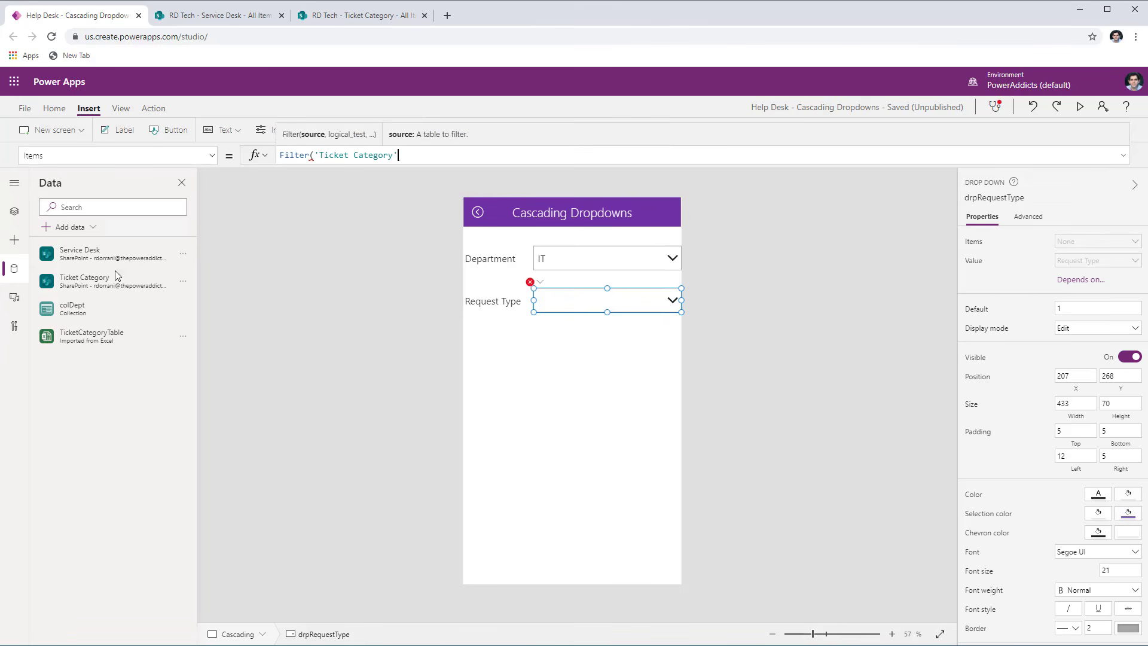
{"action": "type", "text": ",dep"}
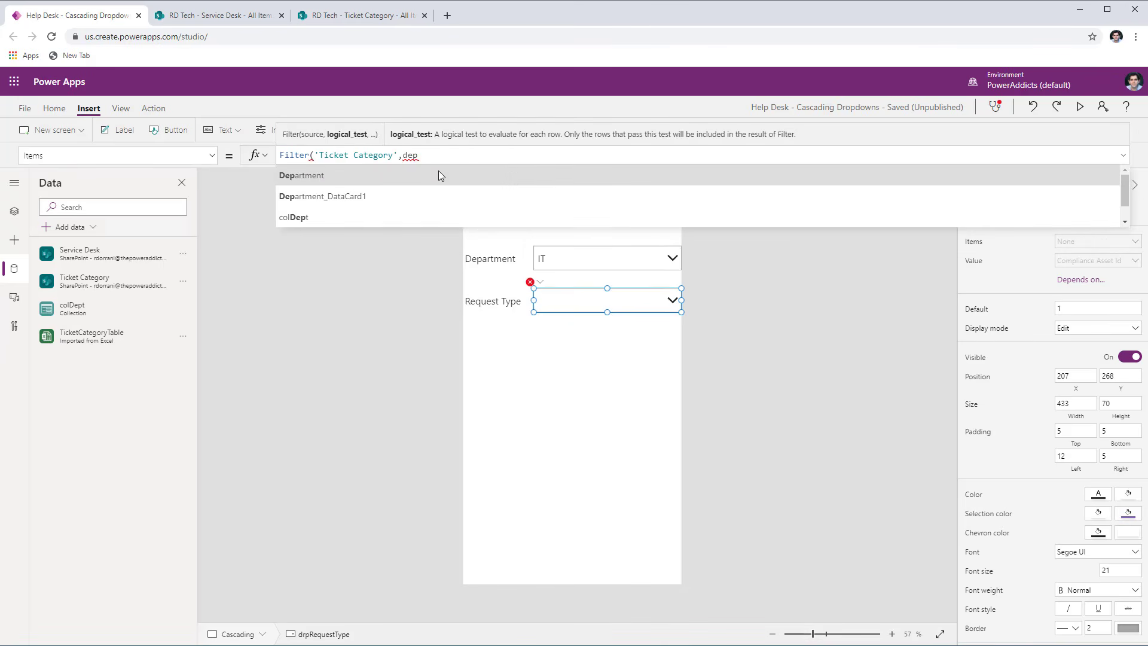
{"action": "left_click", "coordinate": [438, 174]}
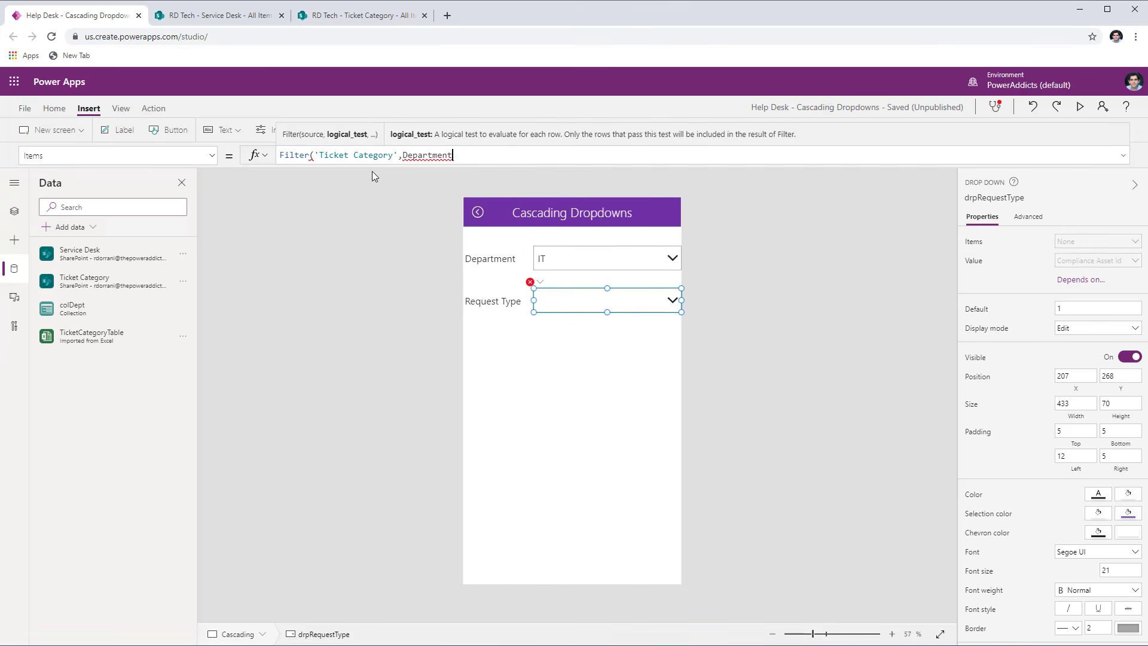
{"action": "type", "text": ".Value"}
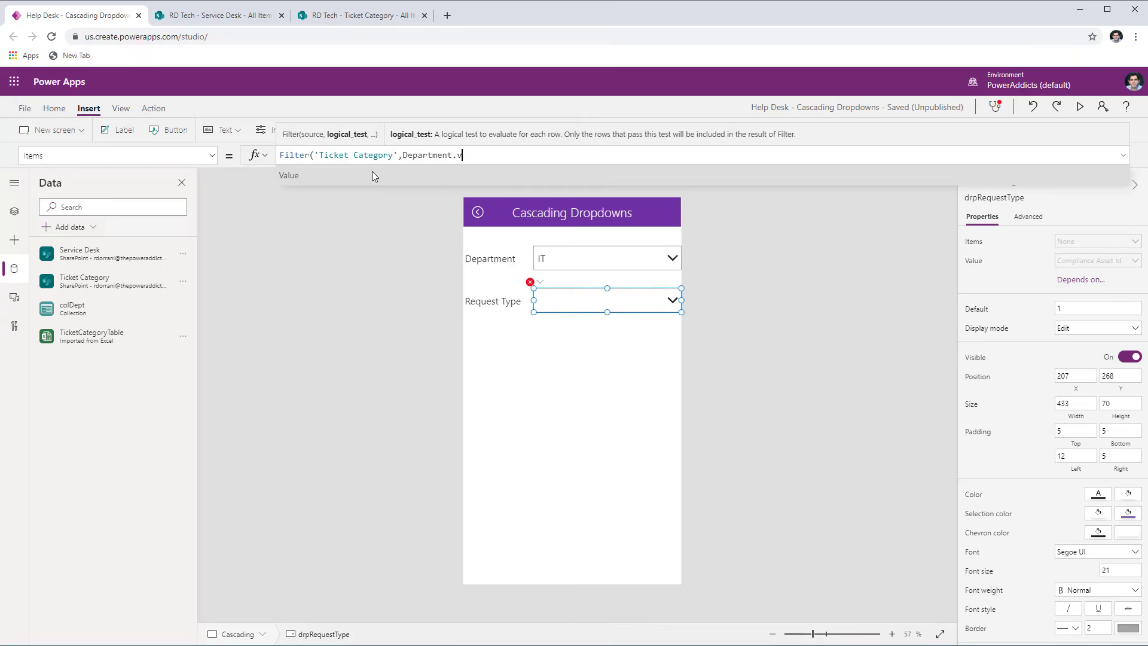
{"action": "type", "text": " = "}
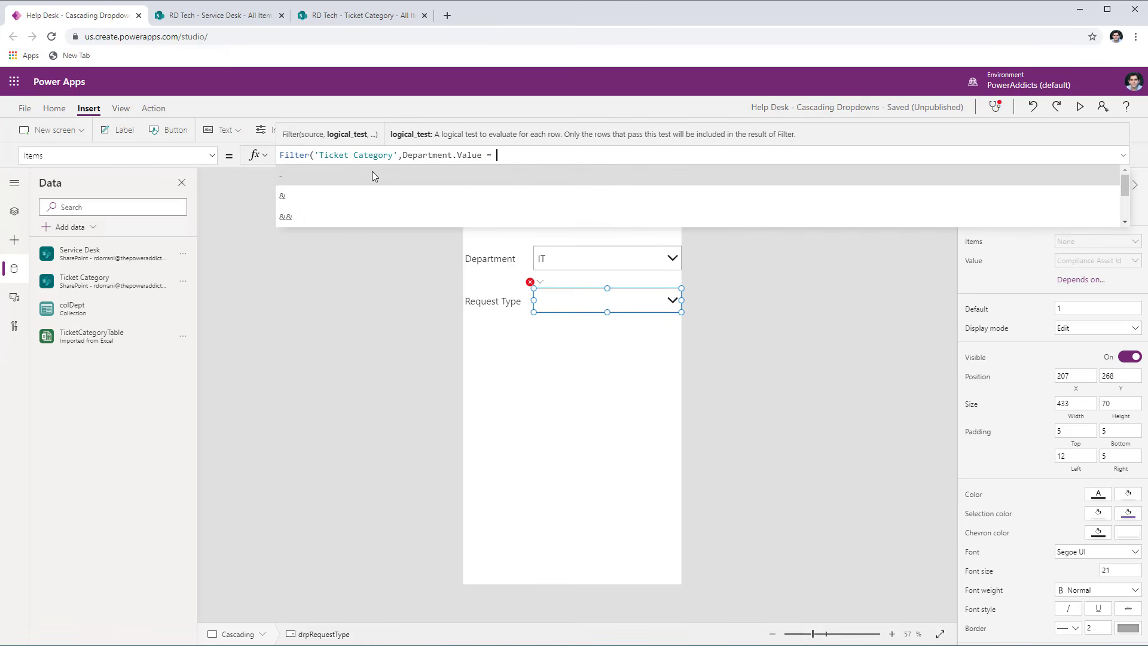
{"action": "type", "text": "drpDept"}
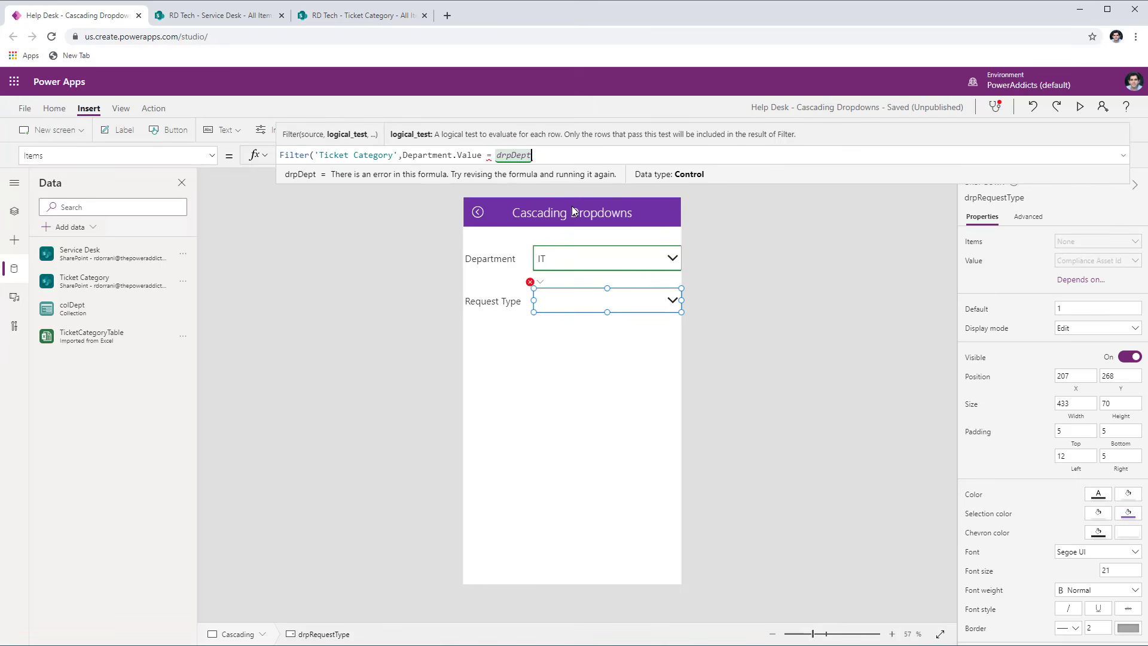
{"action": "type", "text": ".Selected"}
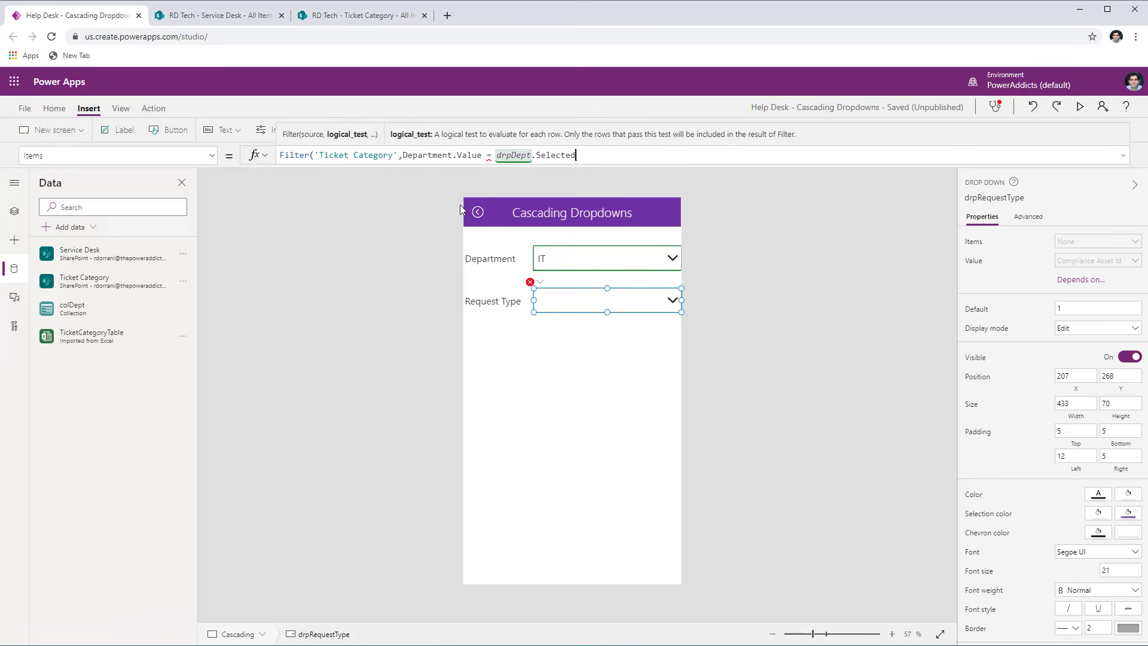
{"action": "type", "text": ".Value)"}
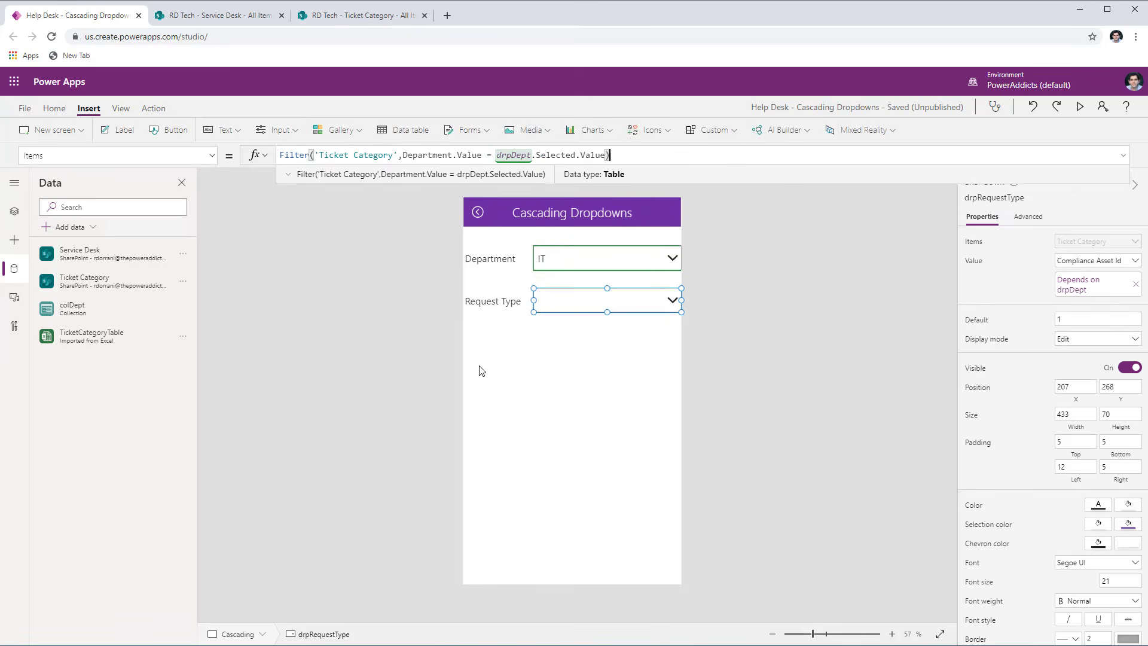
- Set drpRequestType's displayed value to the Title field and check that column in the SharePoint Ticket Category list
{"action": "left_click", "coordinate": [970, 263]}
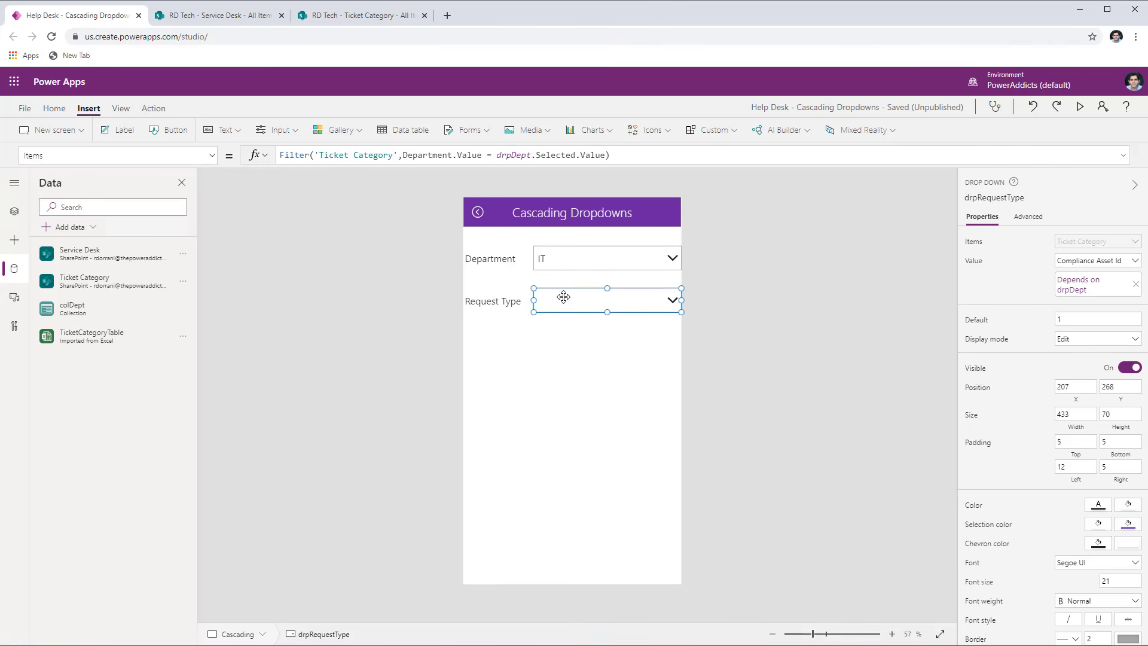
{"action": "left_click", "coordinate": [1105, 265]}
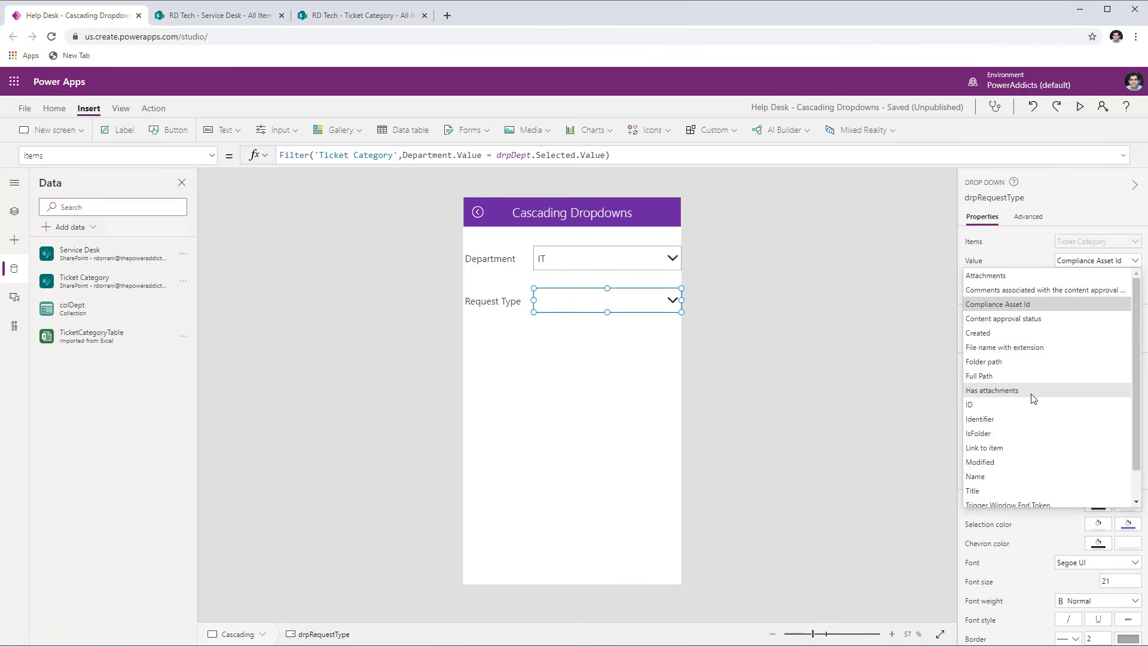
{"action": "scroll", "coordinate": [1033, 398], "scroll_direction": "down", "scroll_amount": 2}
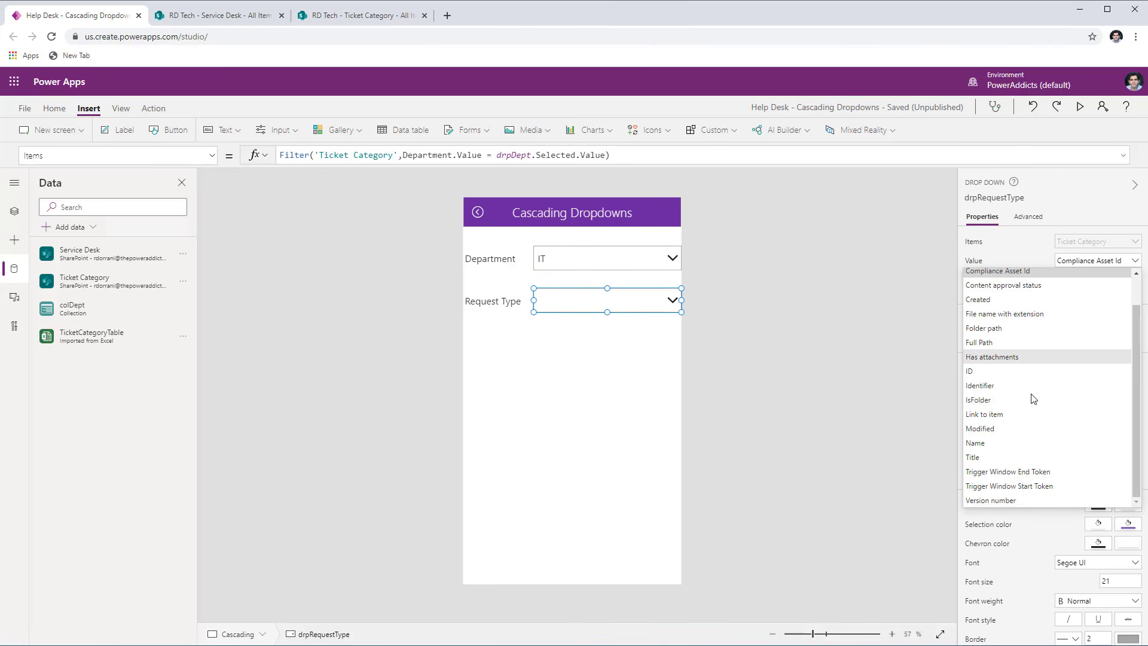
{"action": "left_click", "coordinate": [989, 459]}
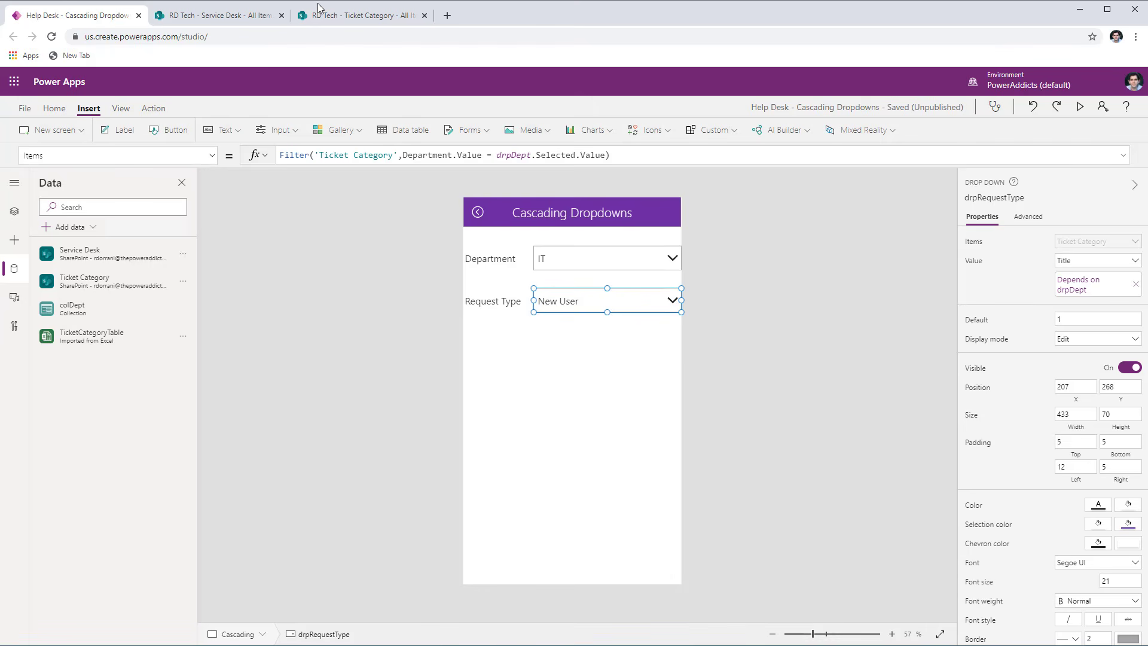
{"action": "left_click", "coordinate": [331, 16]}
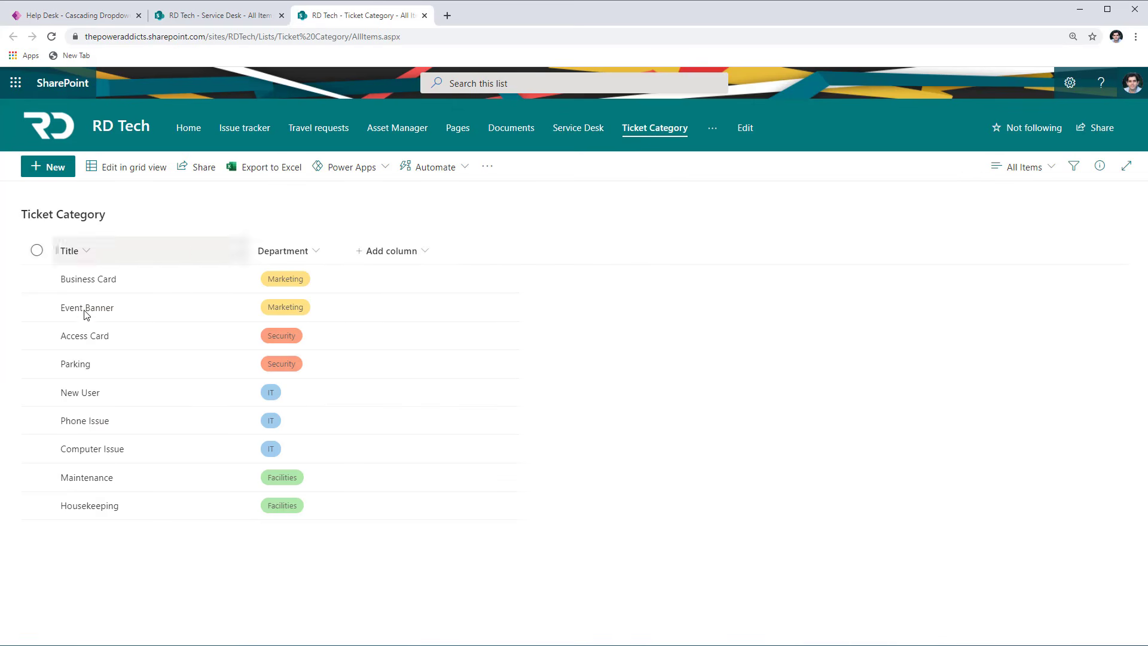
{"action": "left_click", "coordinate": [72, 15]}
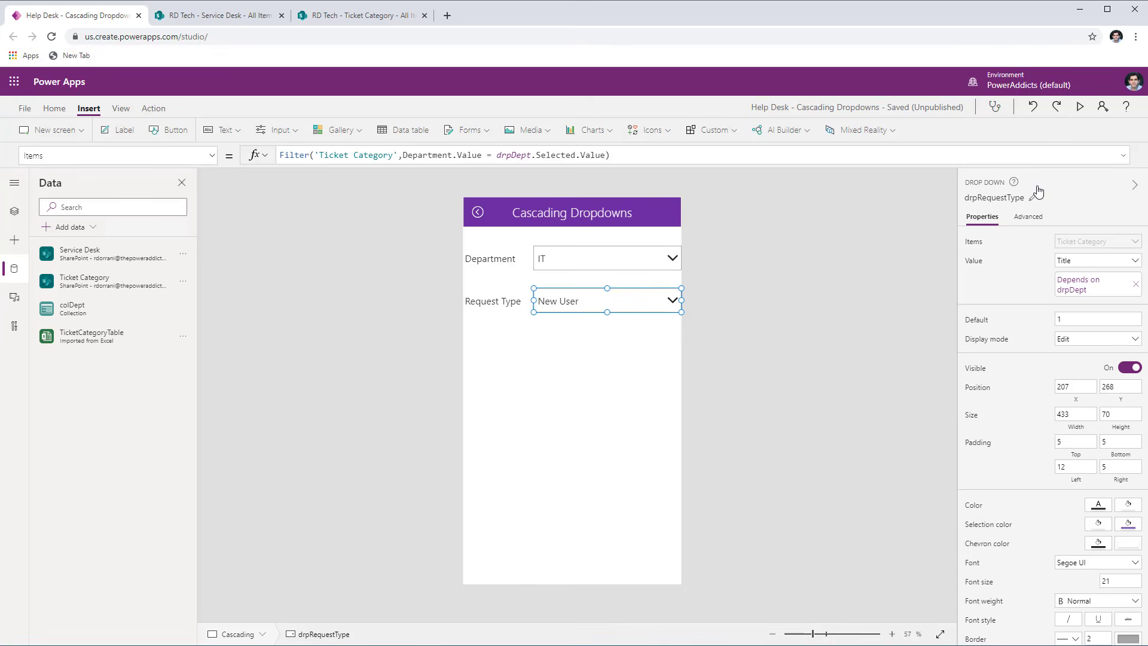
- Preview the Request Type choices for the IT and Security departments, and compare them with the Ticket Category list
{"action": "left_click", "coordinate": [1080, 107]}
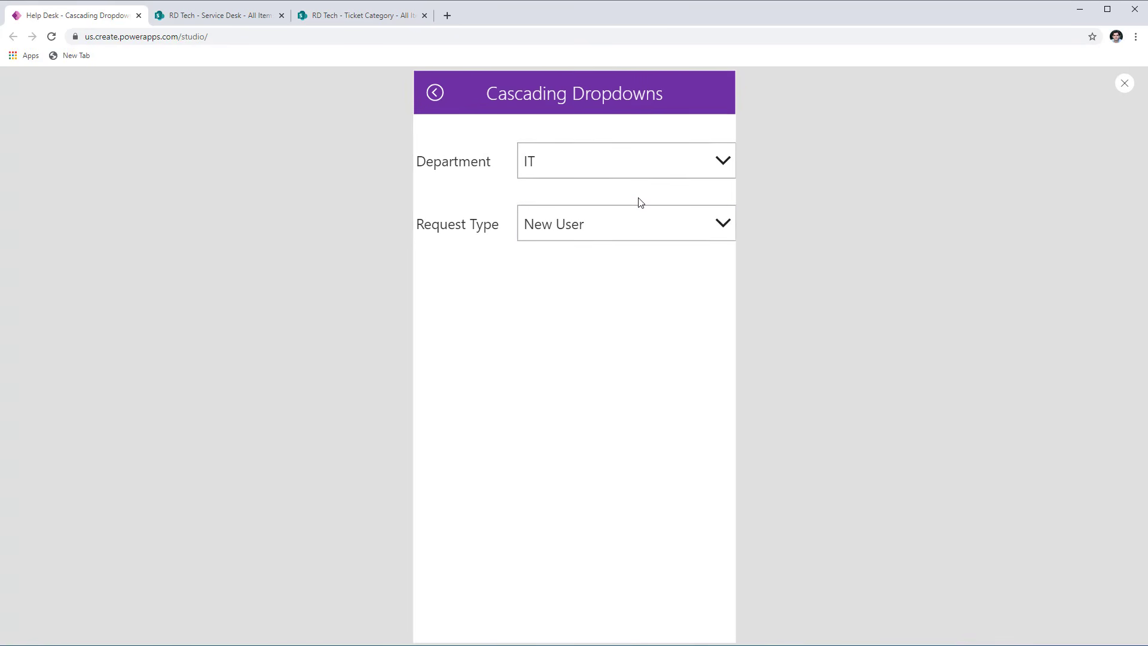
{"action": "left_click", "coordinate": [617, 236]}
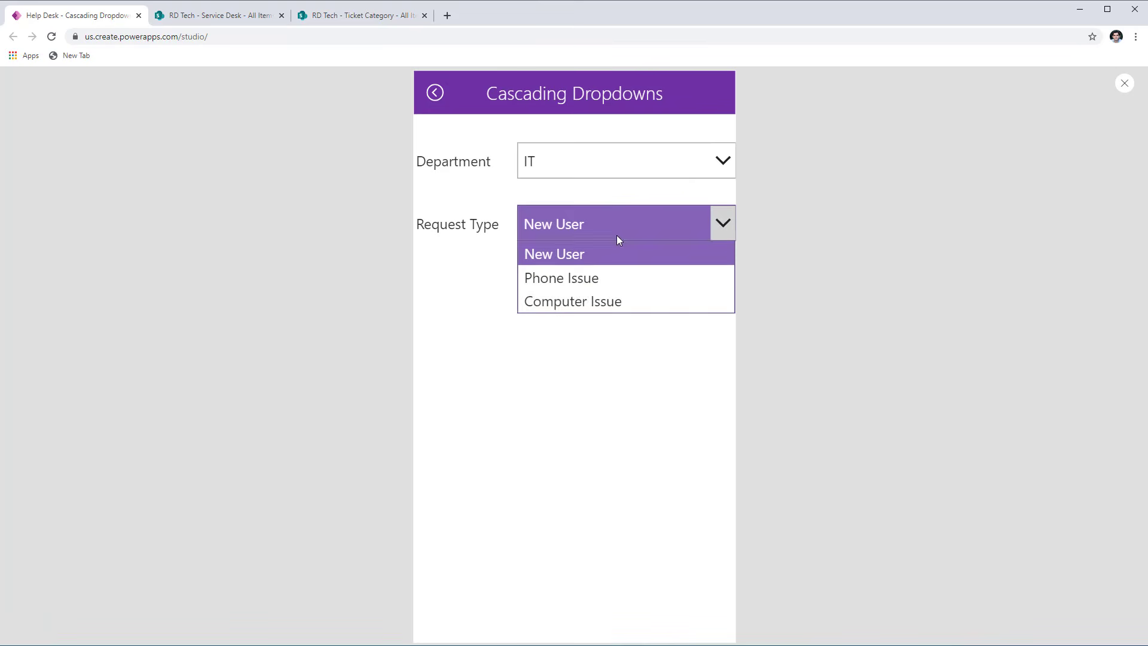
{"action": "left_click", "coordinate": [586, 172]}
{"action": "left_click", "coordinate": [574, 258]}
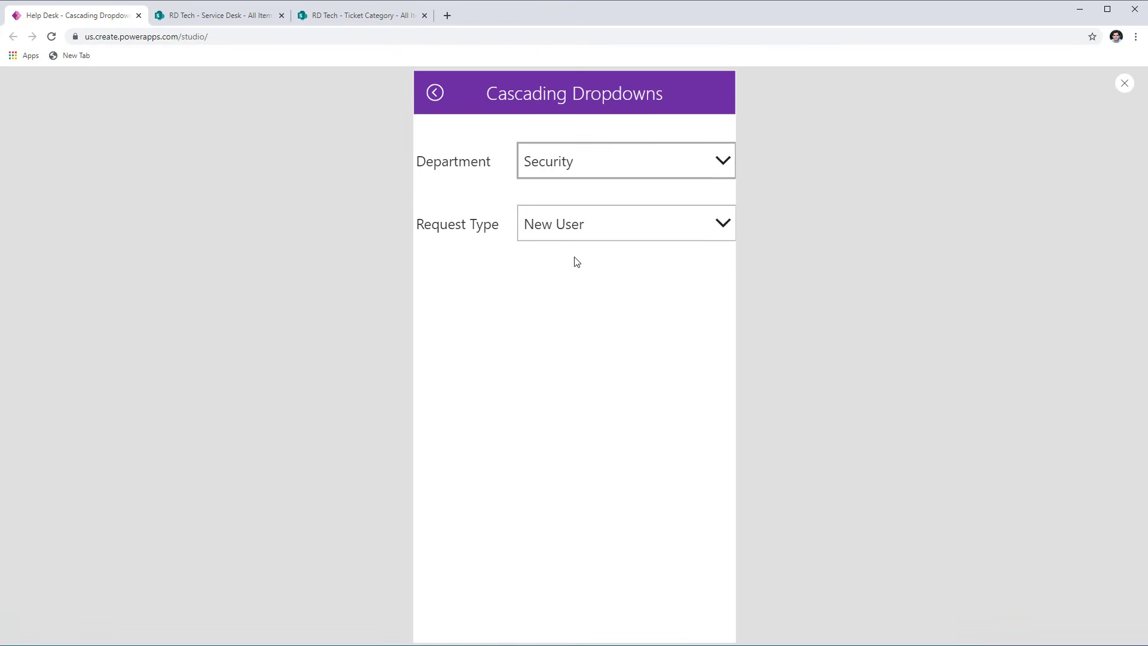
{"action": "left_click", "coordinate": [575, 227]}
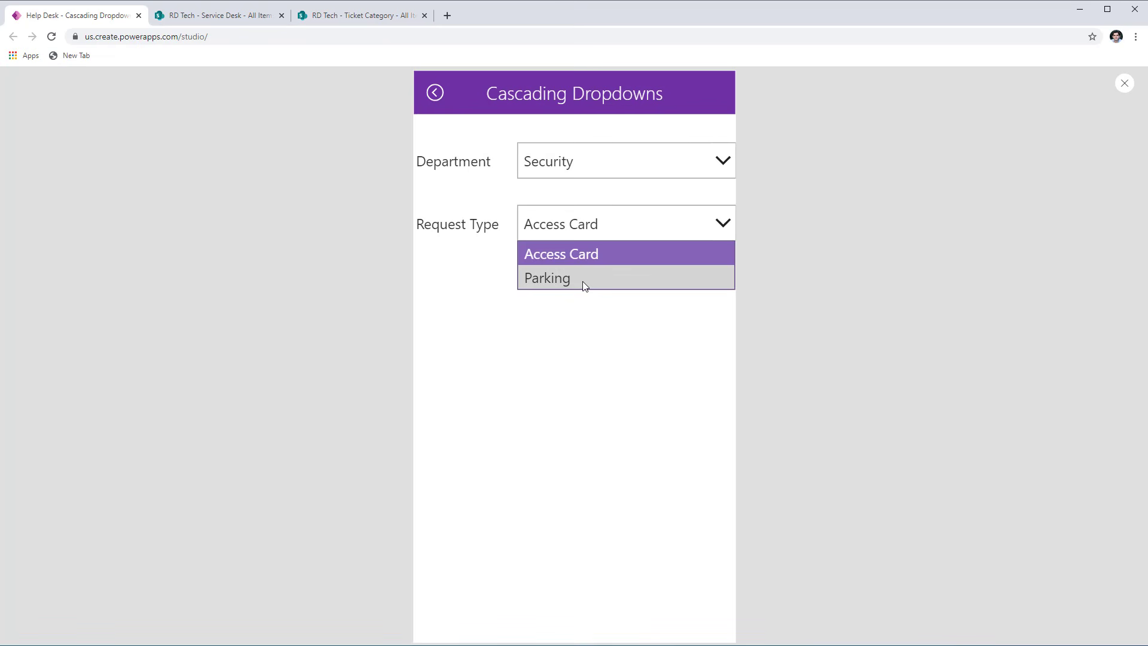
{"action": "left_click", "coordinate": [321, 19]}
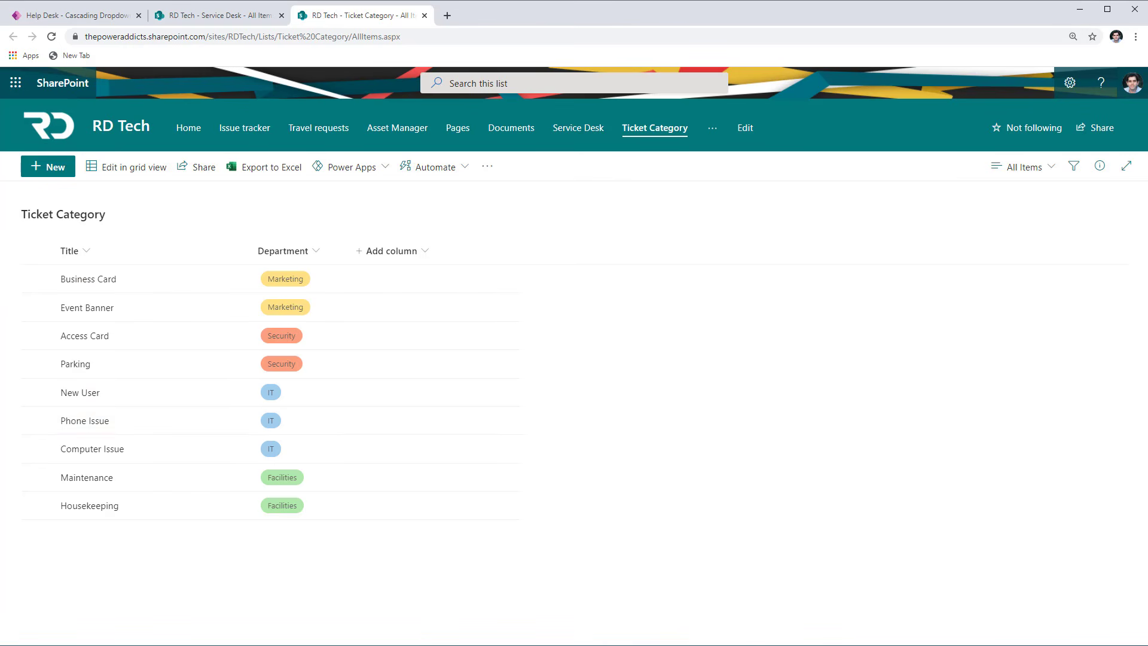
- View the new-ticket form in the app preview, exit to the editor, and switch to the Service Desk list in SharePoint
{"action": "left_click", "coordinate": [74, 15]}
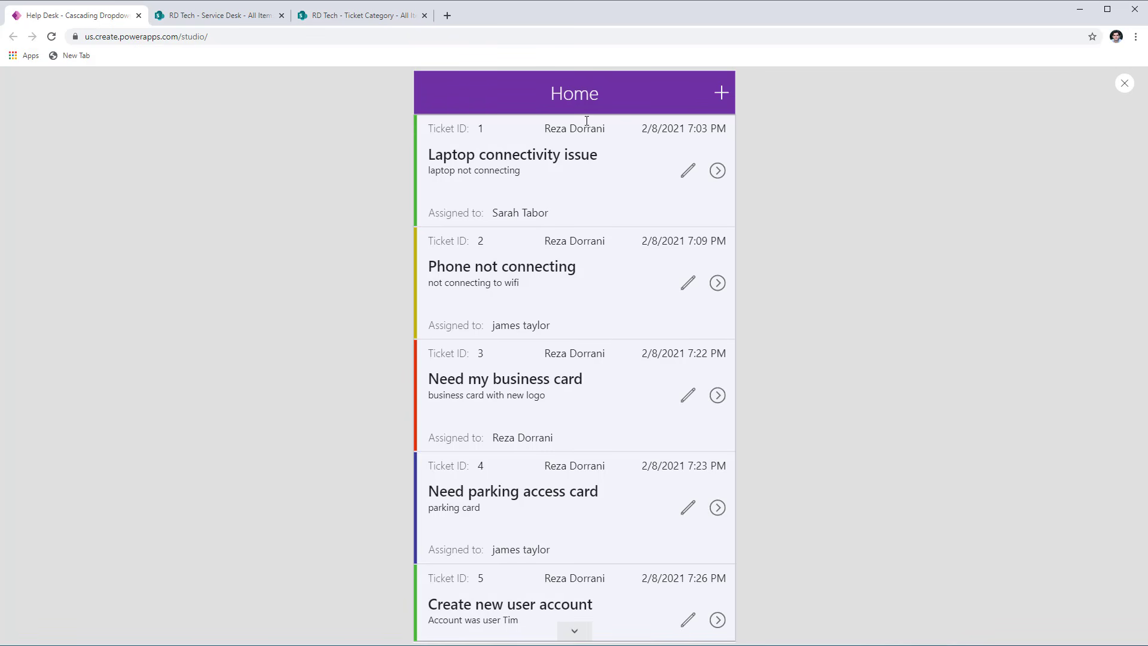
{"action": "left_click", "coordinate": [722, 94]}
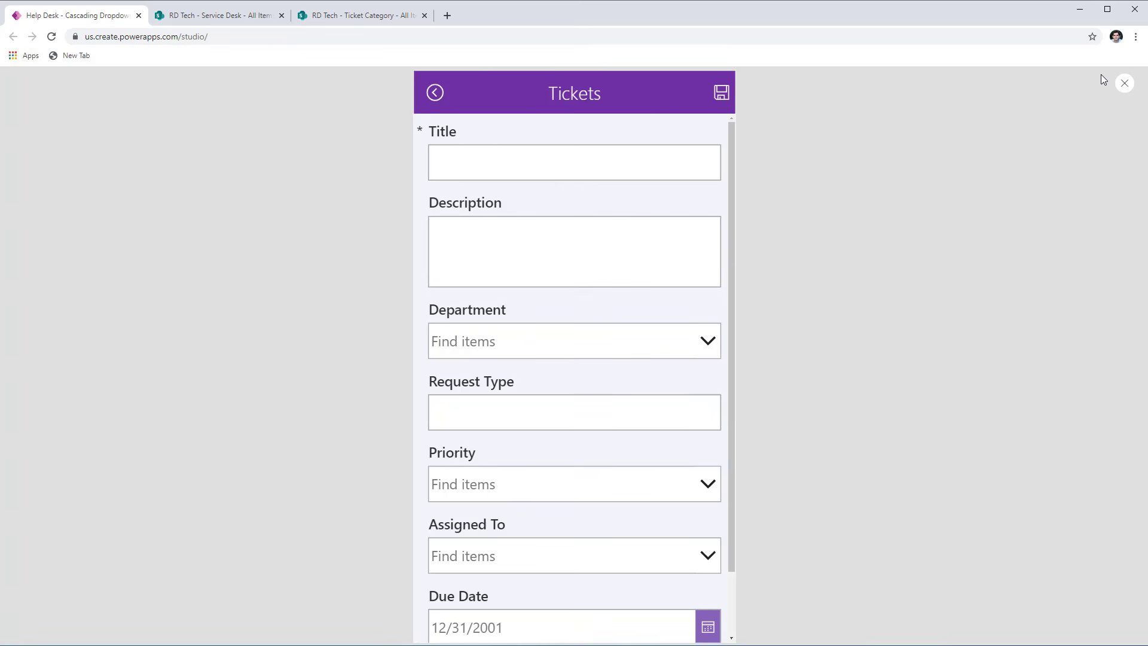
{"action": "left_click", "coordinate": [1124, 84]}
{"action": "left_click", "coordinate": [598, 520]}
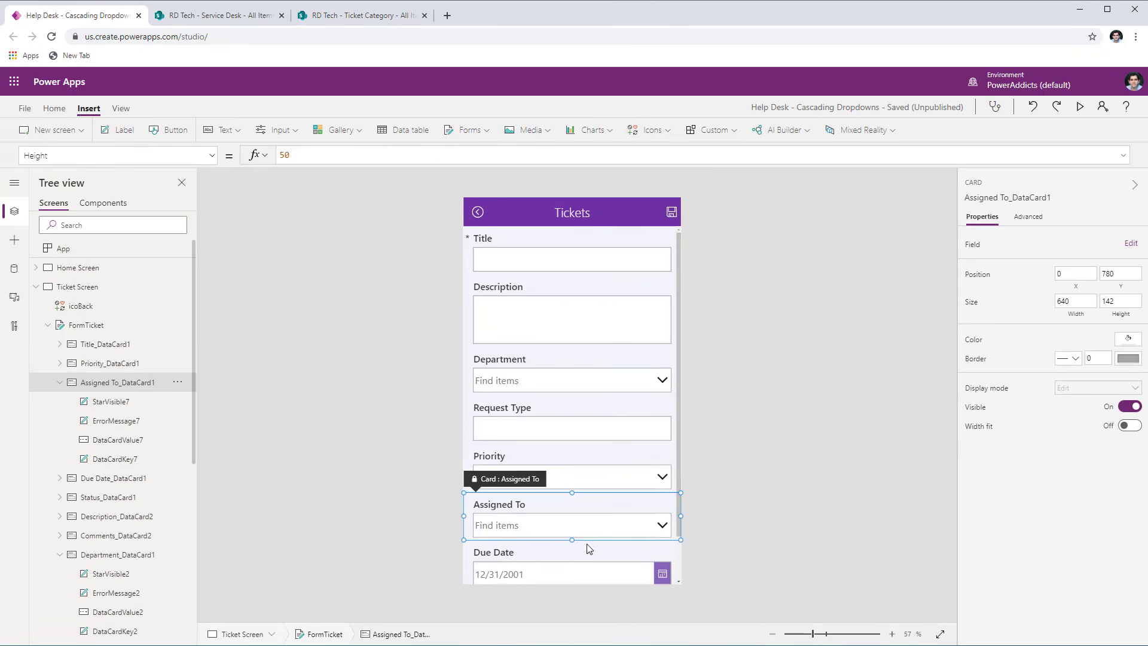
{"action": "left_click", "coordinate": [226, 21]}
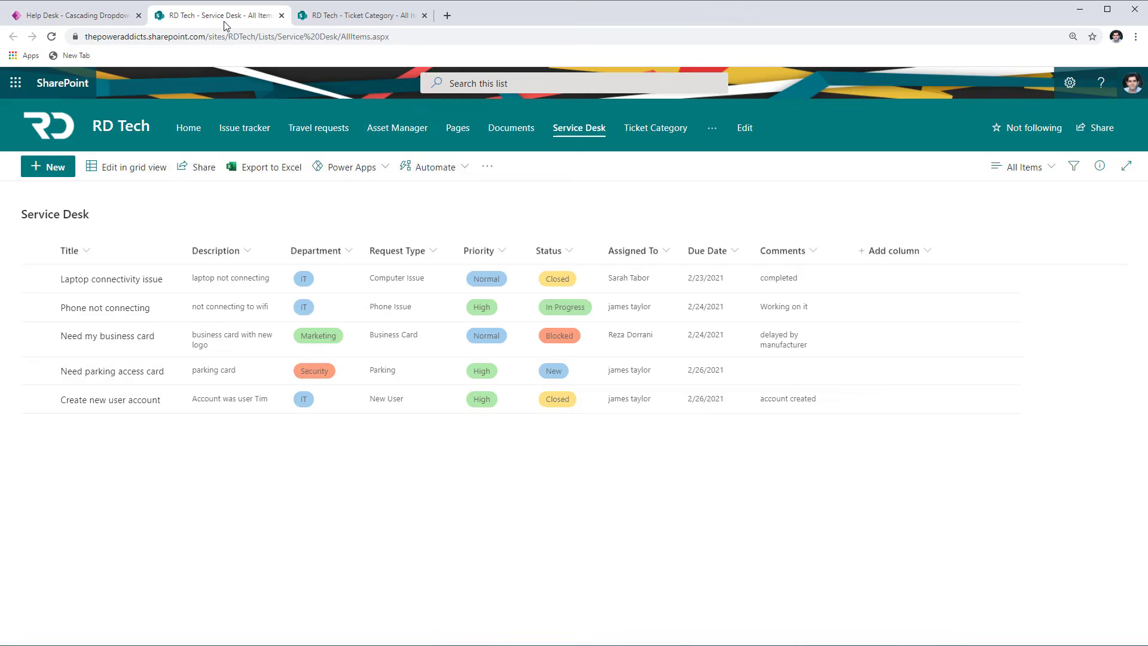
- Check the Request Type column in the Service Desk list, and return to Power Apps to inspect the form's Request Type and Department cards
{"action": "left_click", "coordinate": [421, 256]}
{"action": "left_click", "coordinate": [421, 250]}
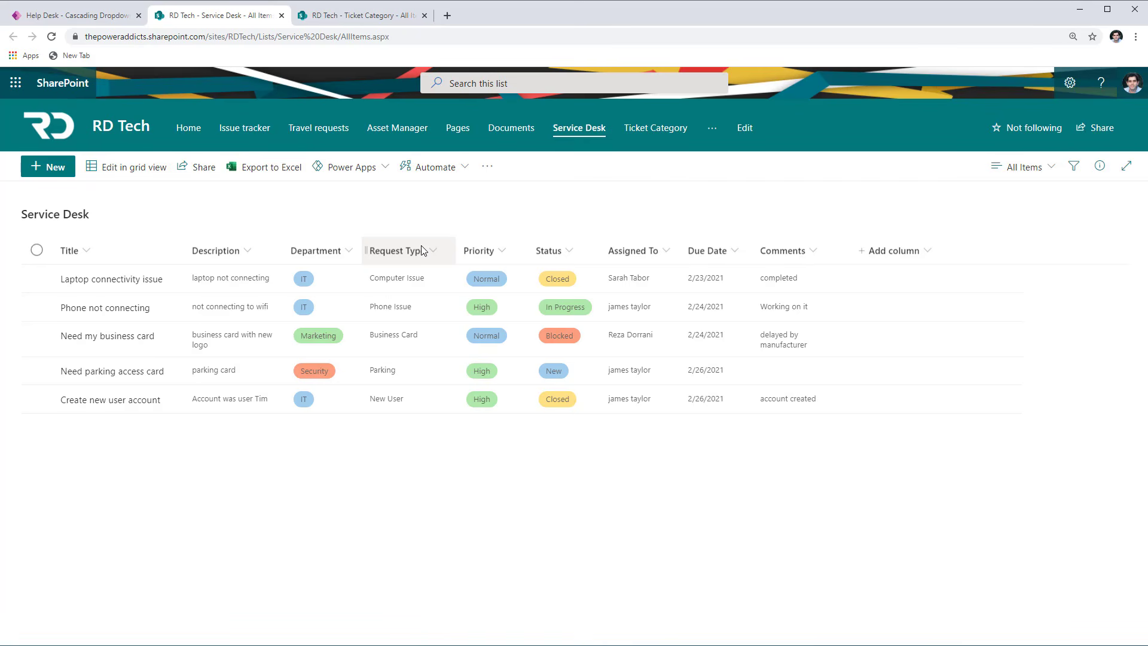
{"action": "left_click", "coordinate": [106, 18]}
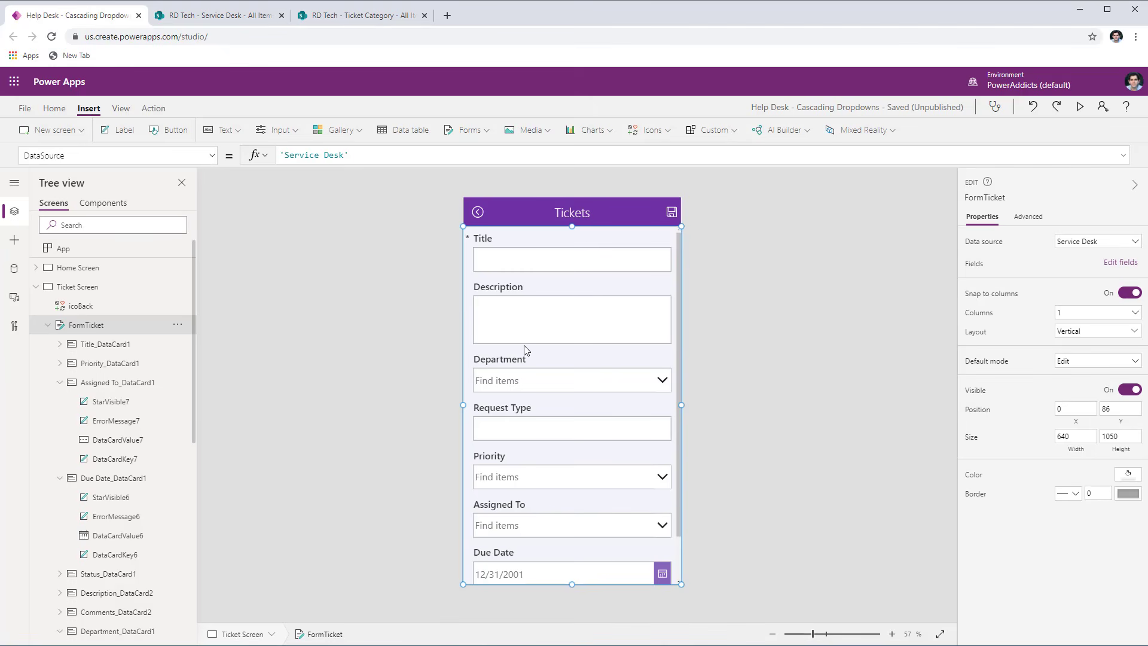
{"action": "left_click", "coordinate": [537, 422]}
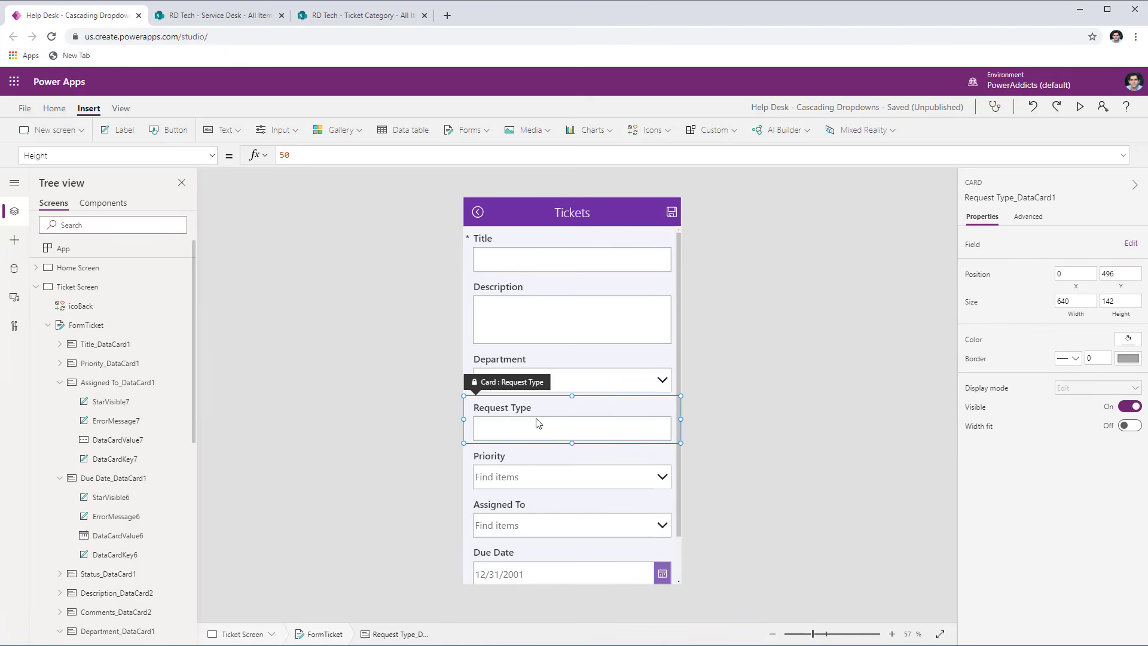
{"action": "left_click", "coordinate": [544, 374]}
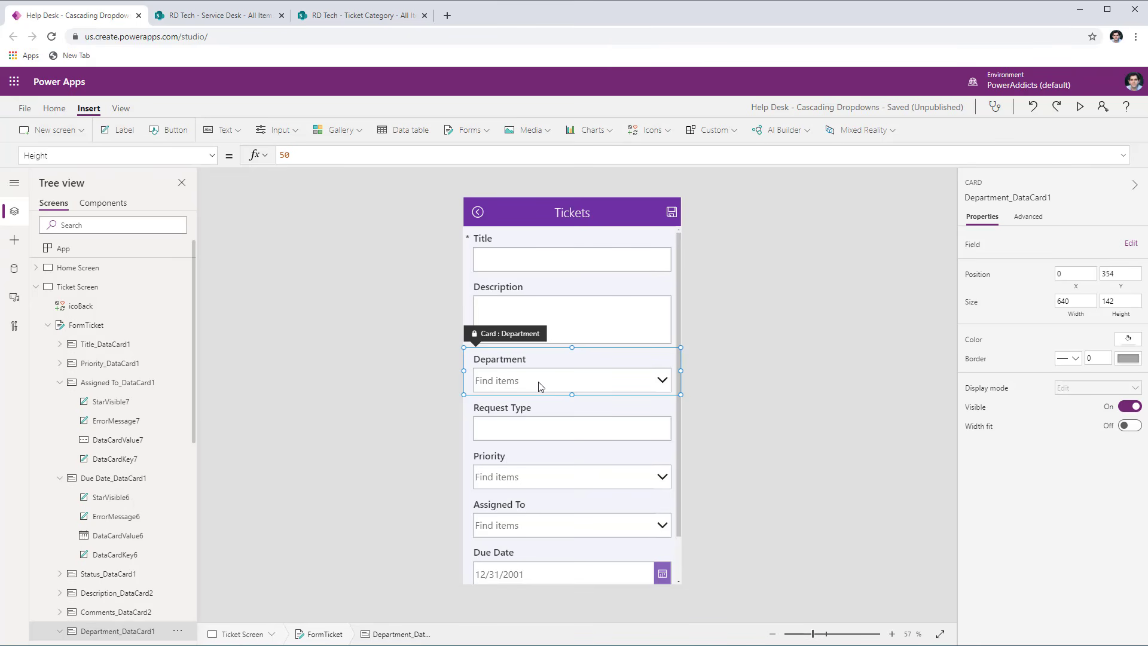
- Unlock the Request Type card in FormTicket and delete its text input
{"action": "left_click", "coordinate": [527, 411]}
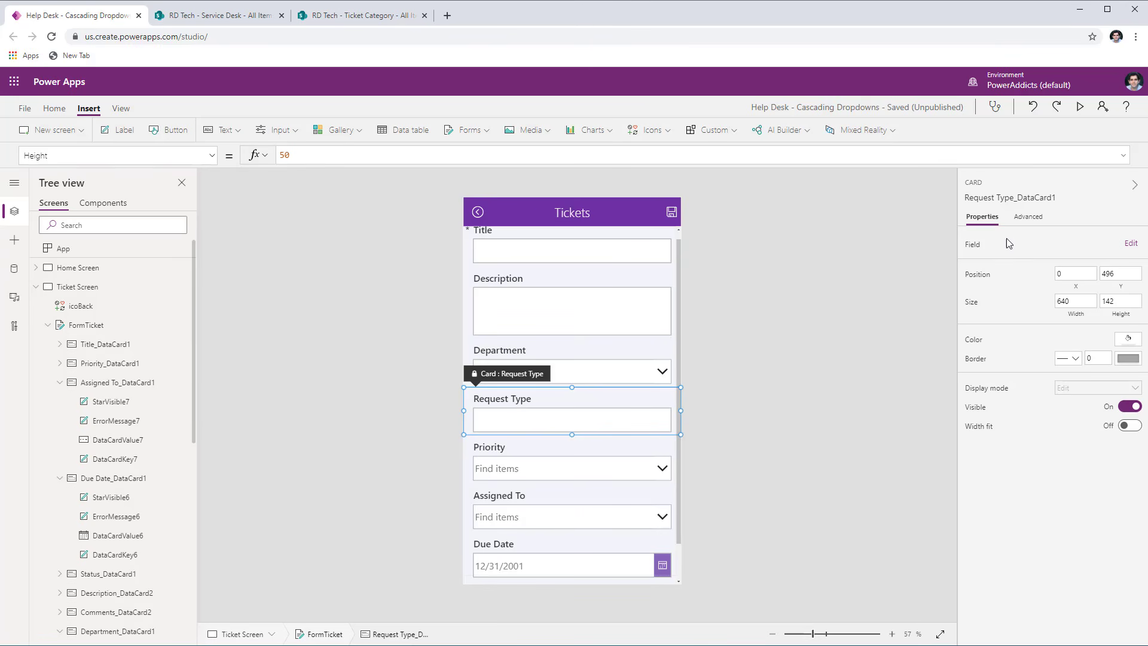
{"action": "left_click", "coordinate": [1027, 216]}
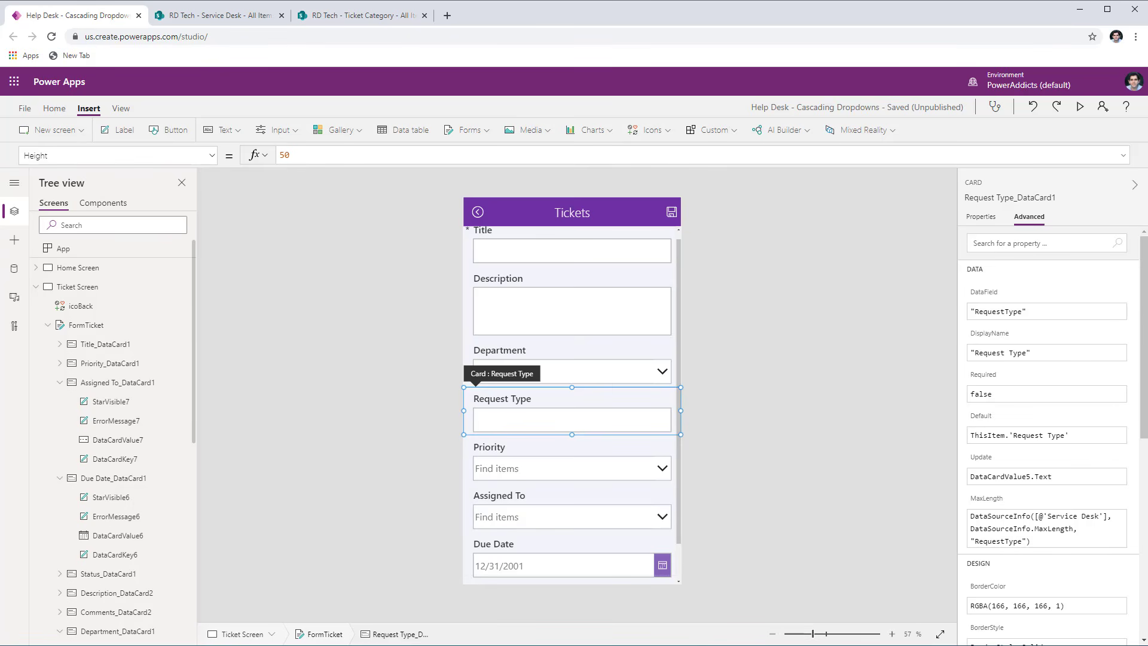
{"action": "left_click", "coordinate": [588, 421]}
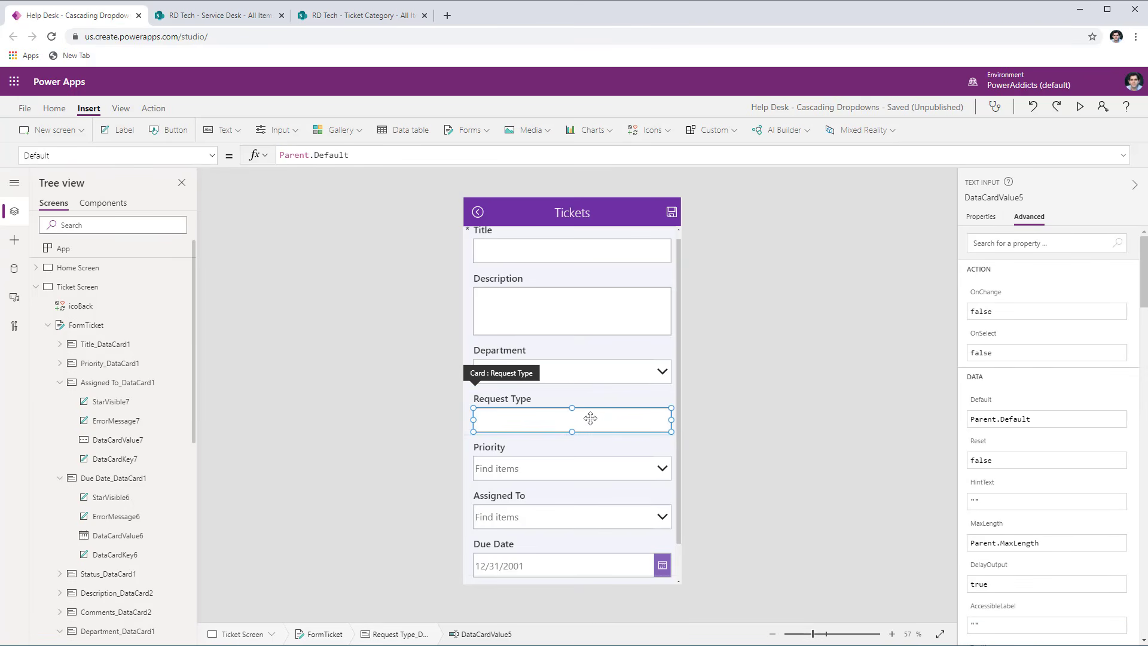
{"action": "key", "text": "Delete"}
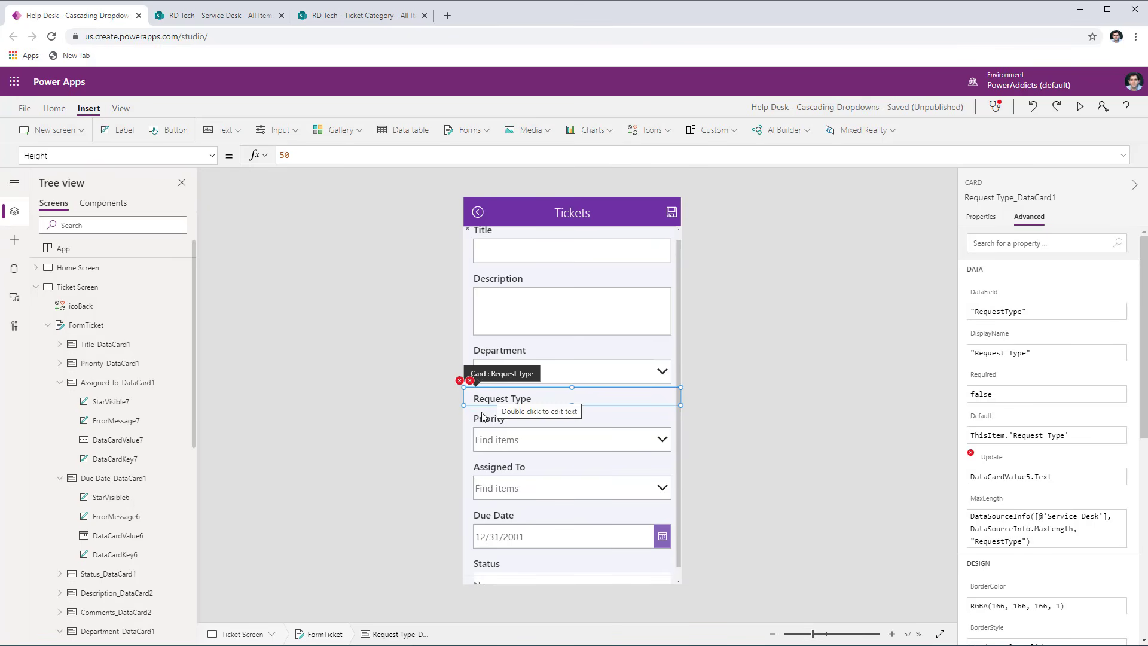
- Insert a Drop down control into the Request Type card and position it below the label at about X 30, Y 57
{"action": "left_click", "coordinate": [287, 132]}
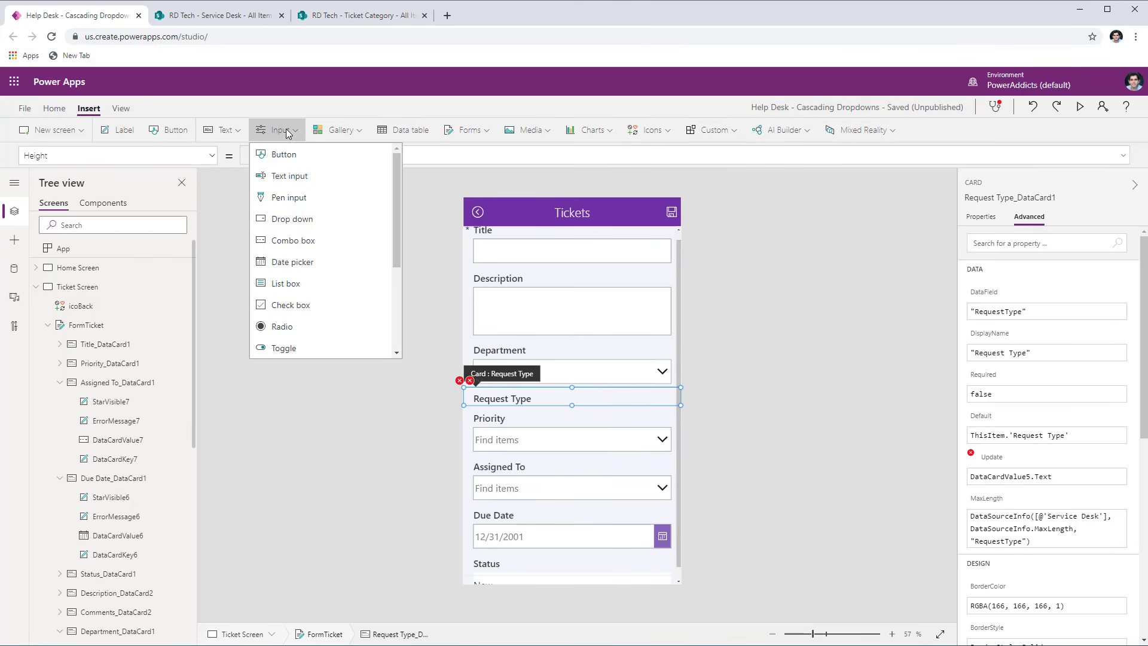
{"action": "left_click", "coordinate": [293, 218]}
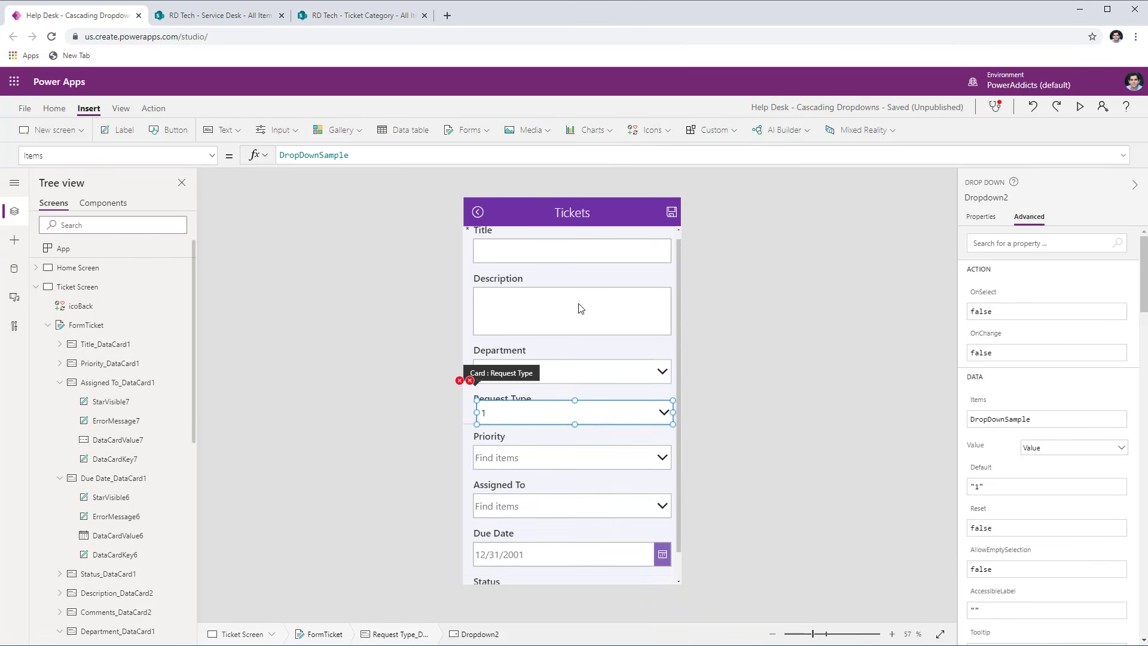
{"action": "left_click", "coordinate": [546, 400]}
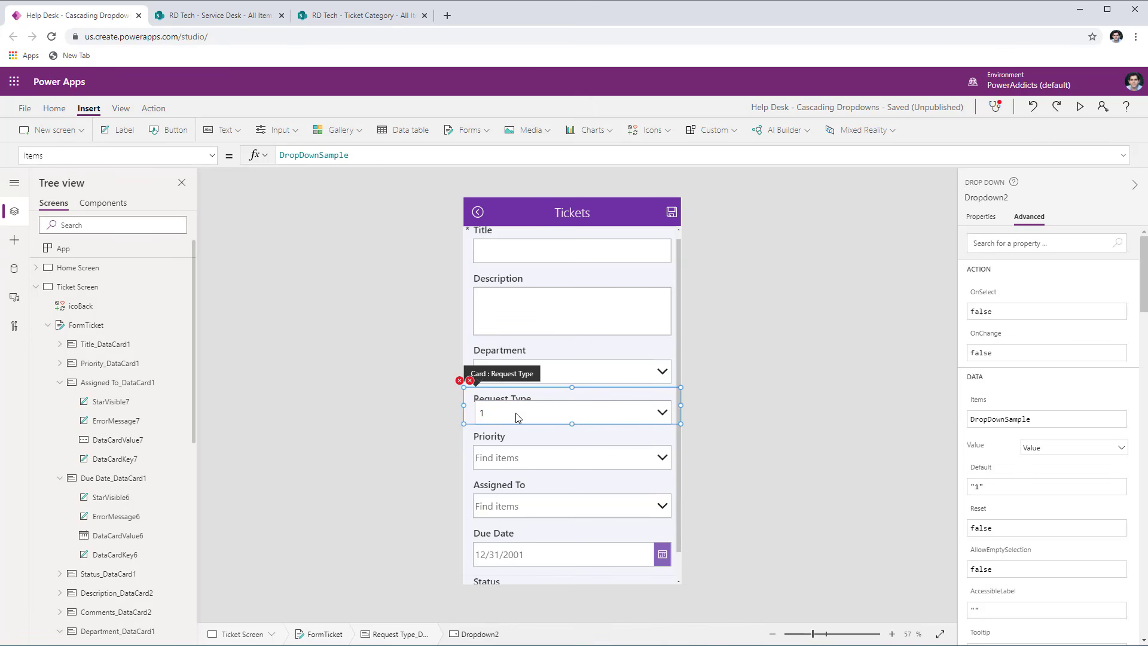
{"action": "left_click", "coordinate": [571, 413]}
{"action": "left_click_drag", "start_coordinate": [575, 411], "coordinate": [572, 421]}
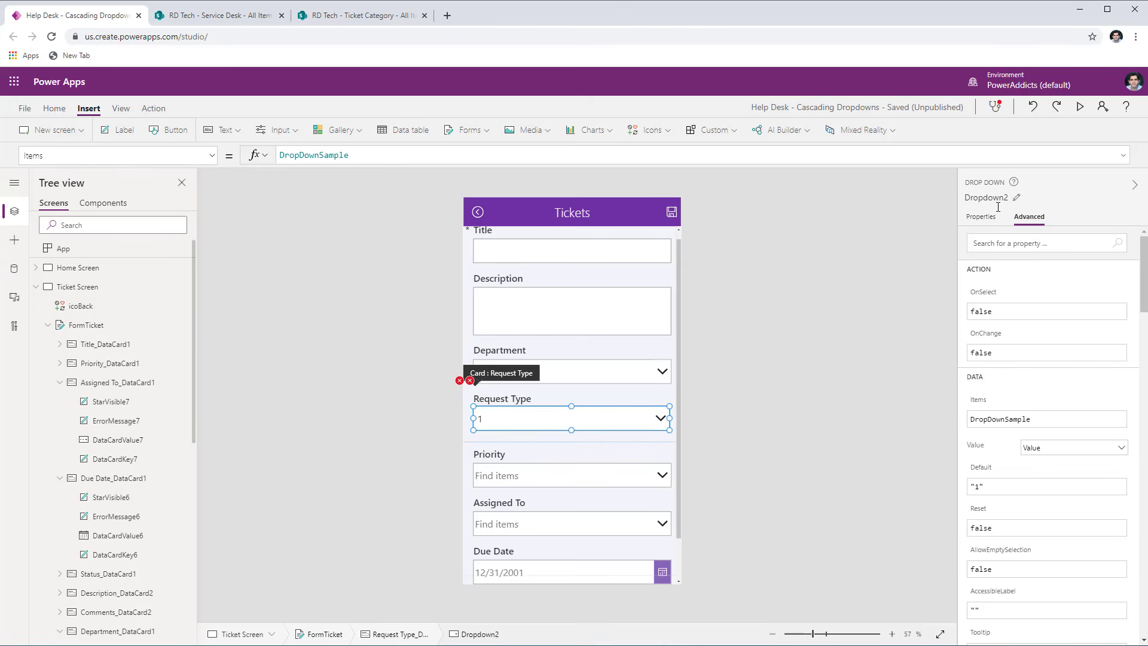
- Rename the new dropdown in the Request Type card as drpFormRequestType
{"action": "left_click", "coordinate": [977, 199]}
{"action": "type", "text": "drp"}
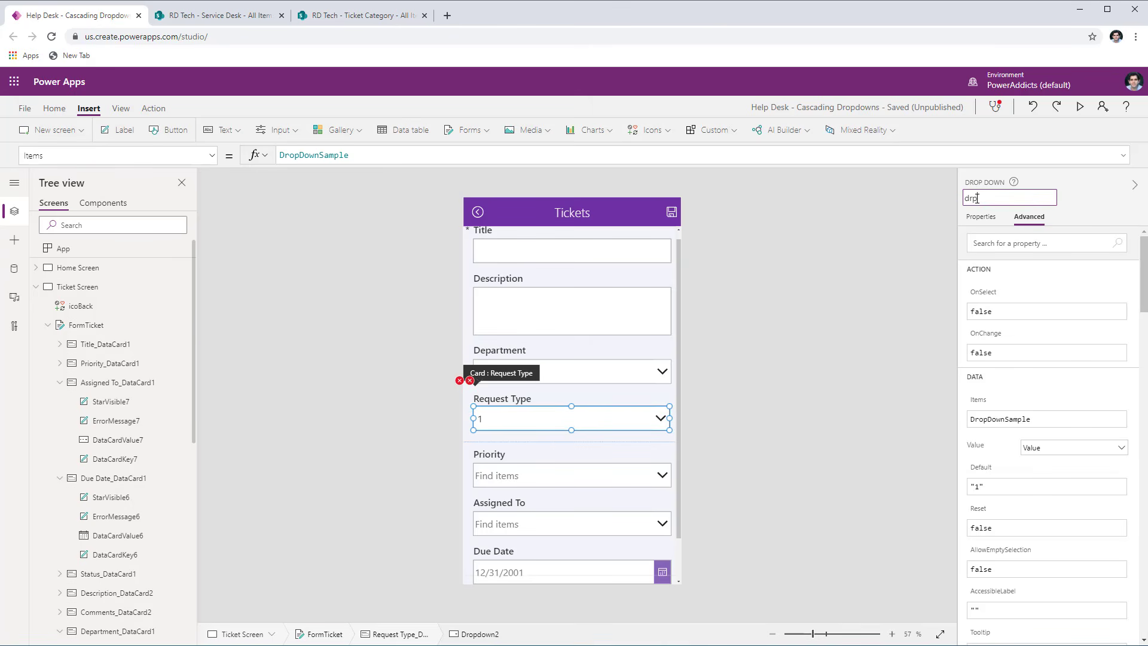
{"action": "type", "text": "rpFormRequestType"}
{"action": "key", "text": "Return"}
{"action": "left_click", "coordinate": [1005, 199]}
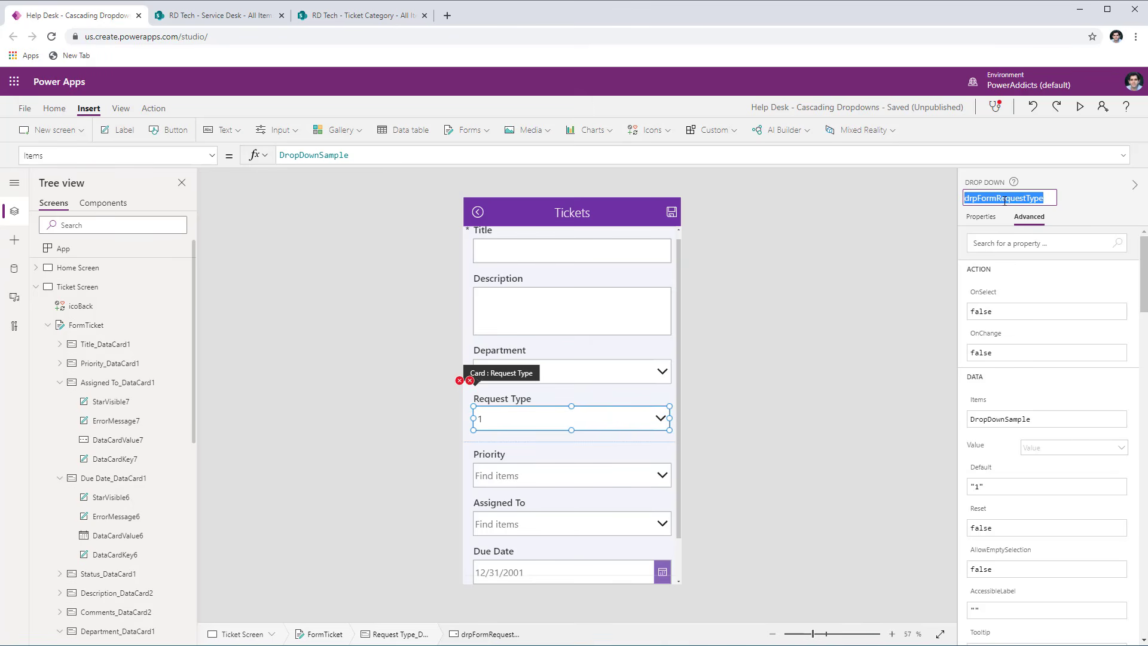
{"action": "left_click", "coordinate": [531, 414]}
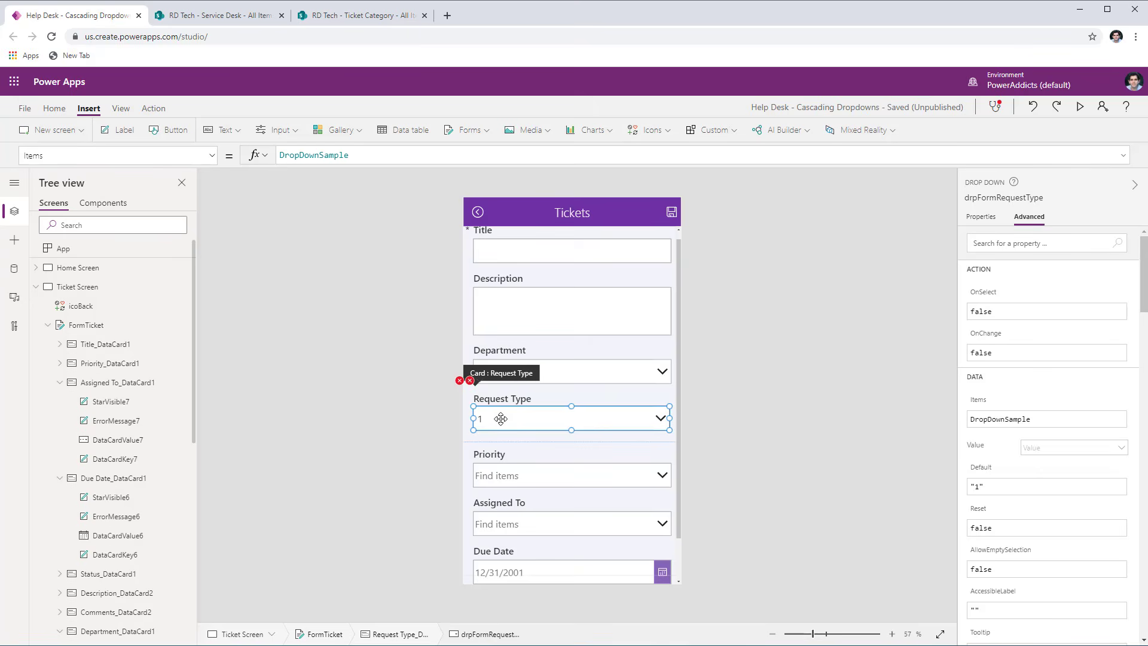
- Review the SharePoint Ticket Category list, and copy the control name of the form's Department combo box in Power Apps
{"action": "left_click", "coordinate": [357, 17]}
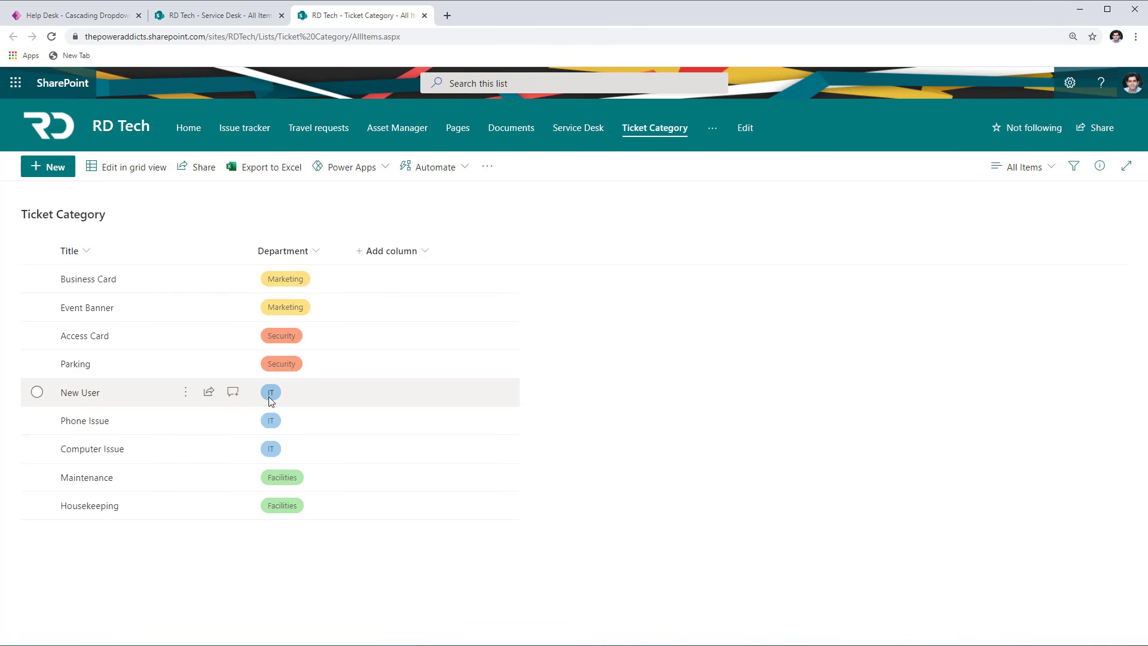
{"action": "left_click", "coordinate": [70, 17]}
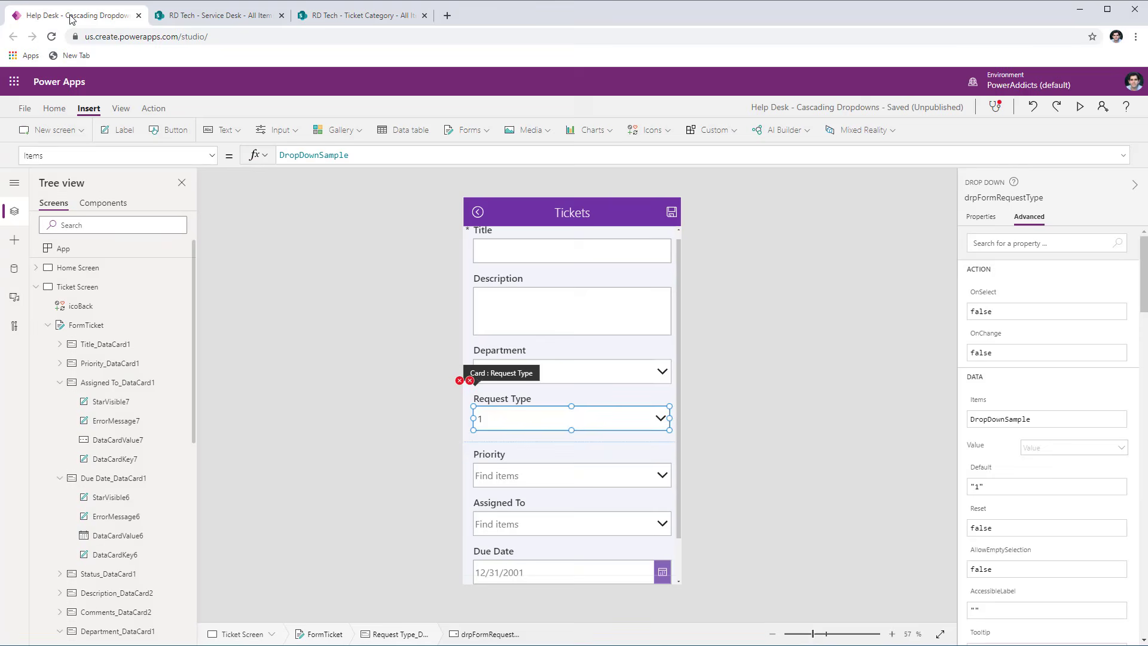
{"action": "left_click", "coordinate": [545, 366]}
{"action": "left_click", "coordinate": [543, 371]}
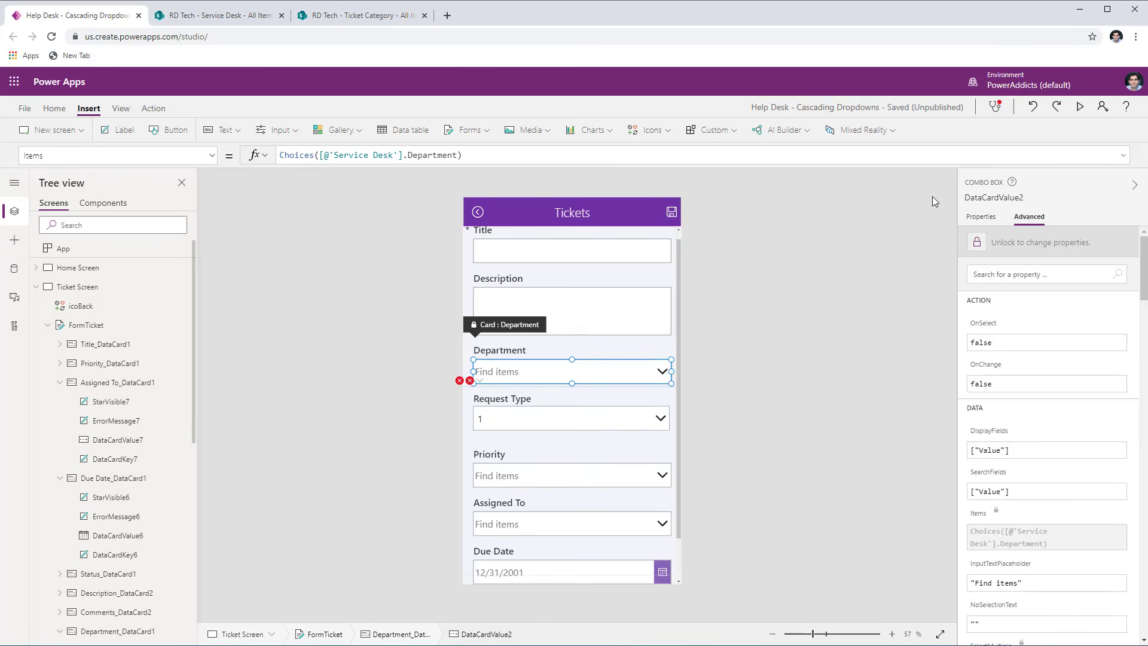
{"action": "left_click", "coordinate": [1012, 197]}
{"action": "key", "text": "ctrl+c"}
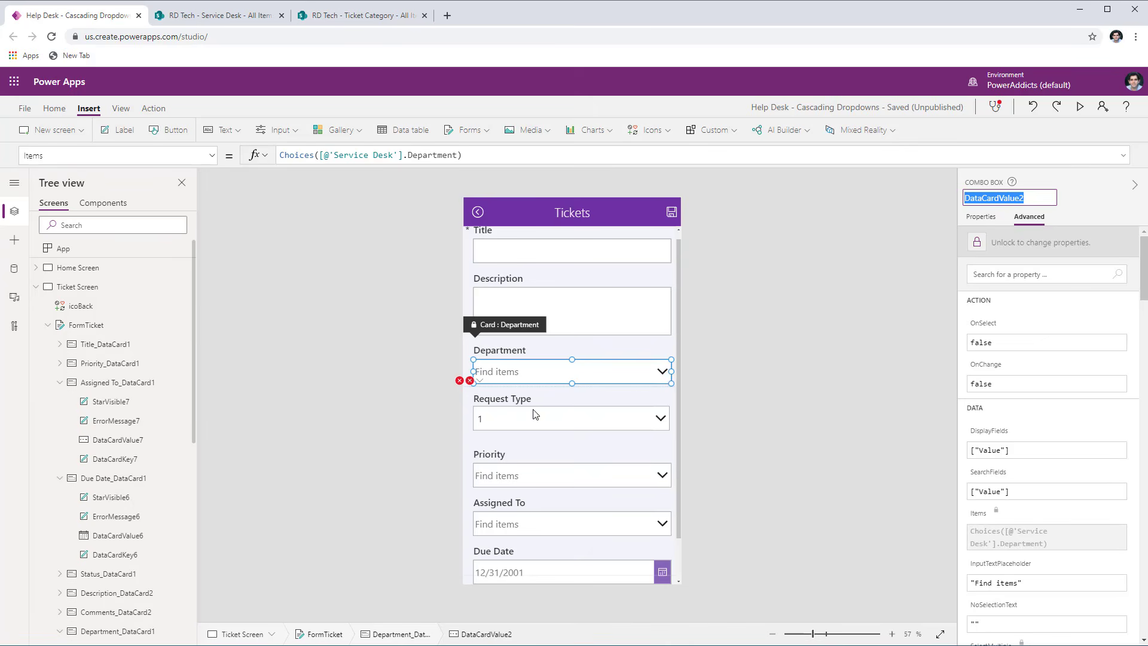
- Set drpFormRequestType's Items formula to Filter('Ticket Category',Department.Value = DataCardValue2.Selected.Value)
{"action": "left_click", "coordinate": [566, 440]}
{"action": "left_click", "coordinate": [559, 422]}
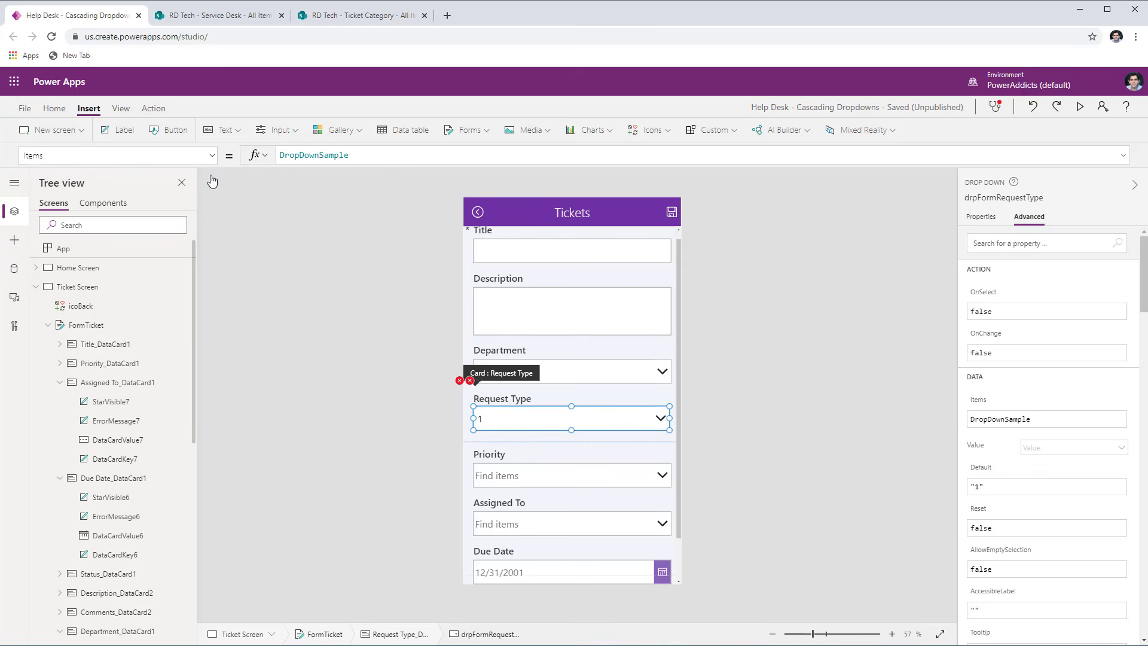
{"action": "double_click", "coordinate": [320, 157]}
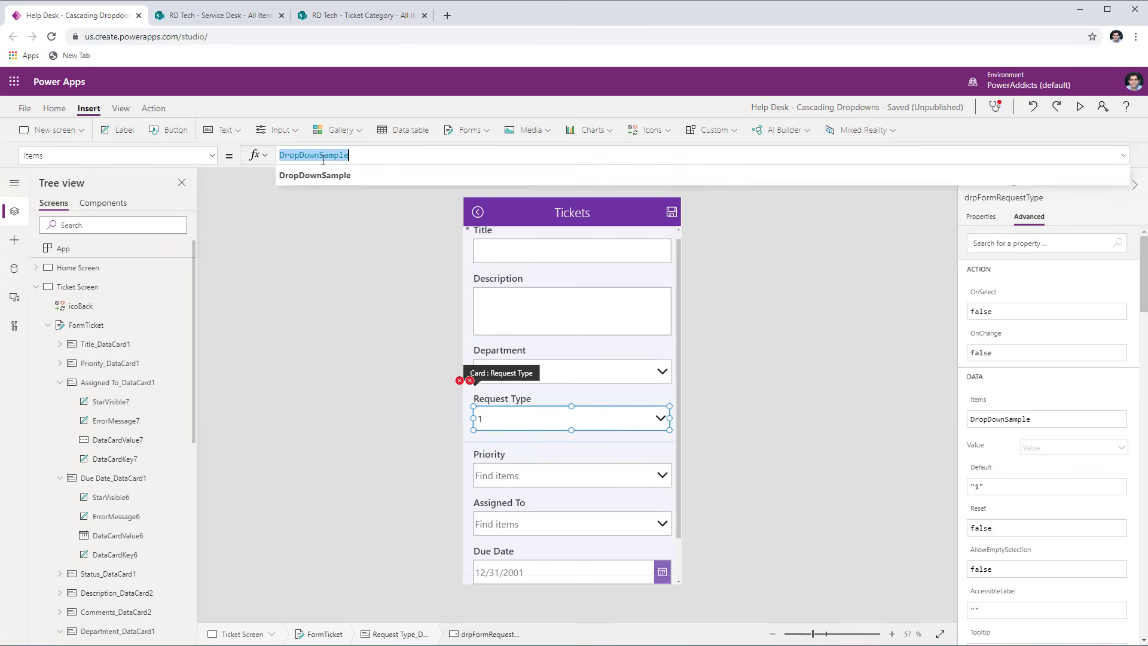
{"action": "type", "text": "Filter("}
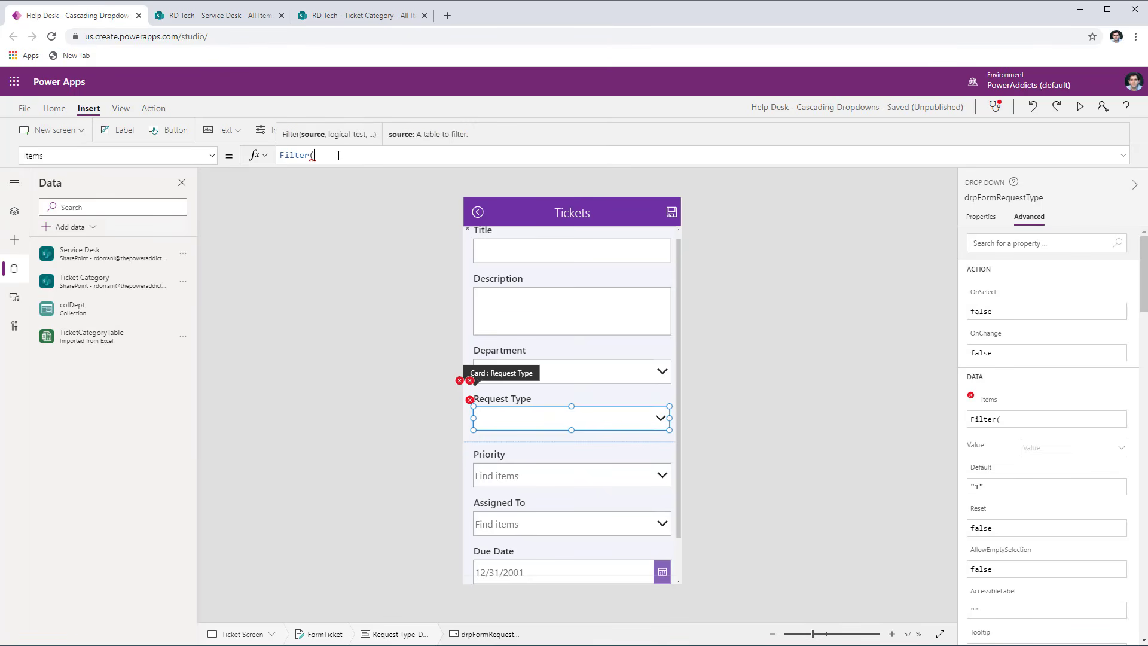
{"action": "type", "text": "'Ticket Category',"}
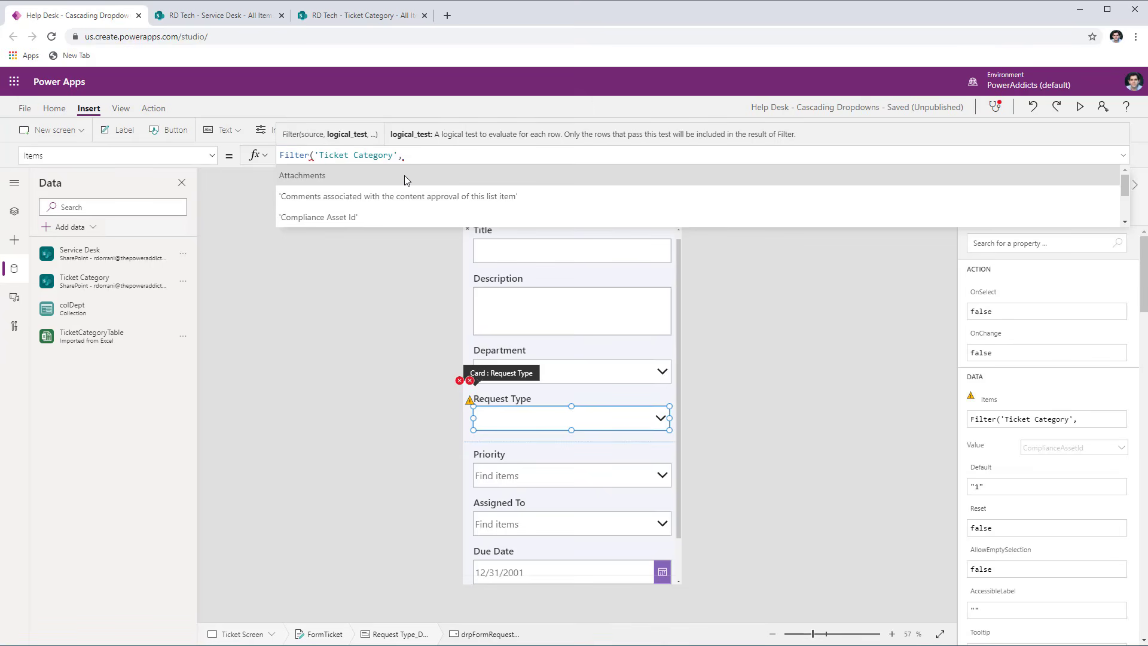
{"action": "type", "text": "Department"}
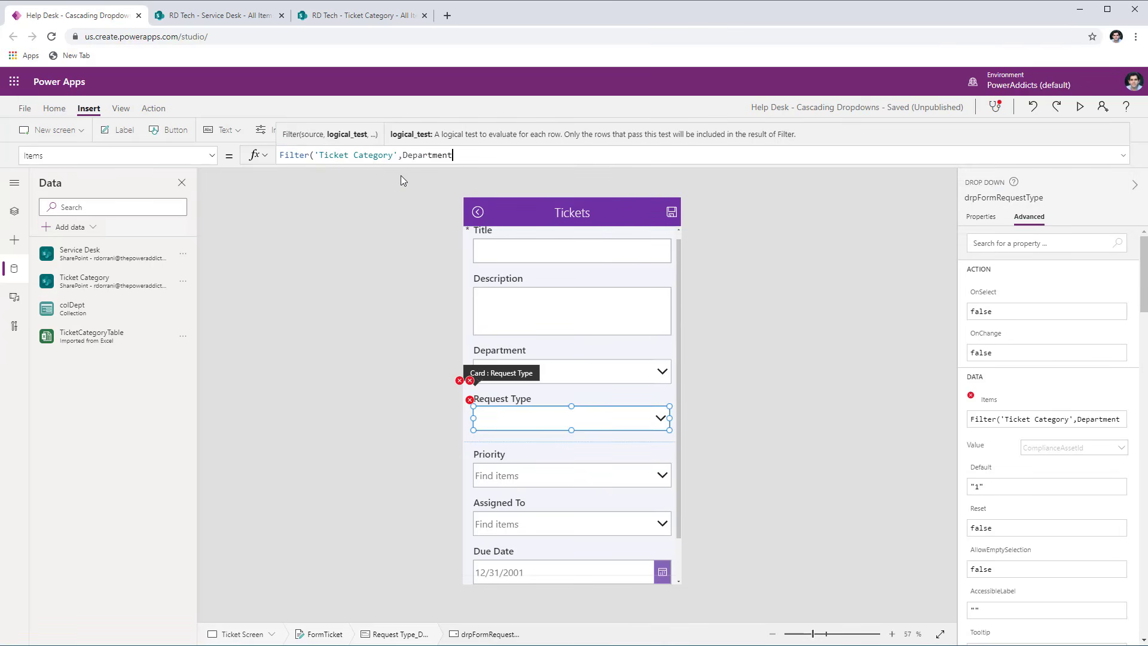
{"action": "type", "text": ".Value"}
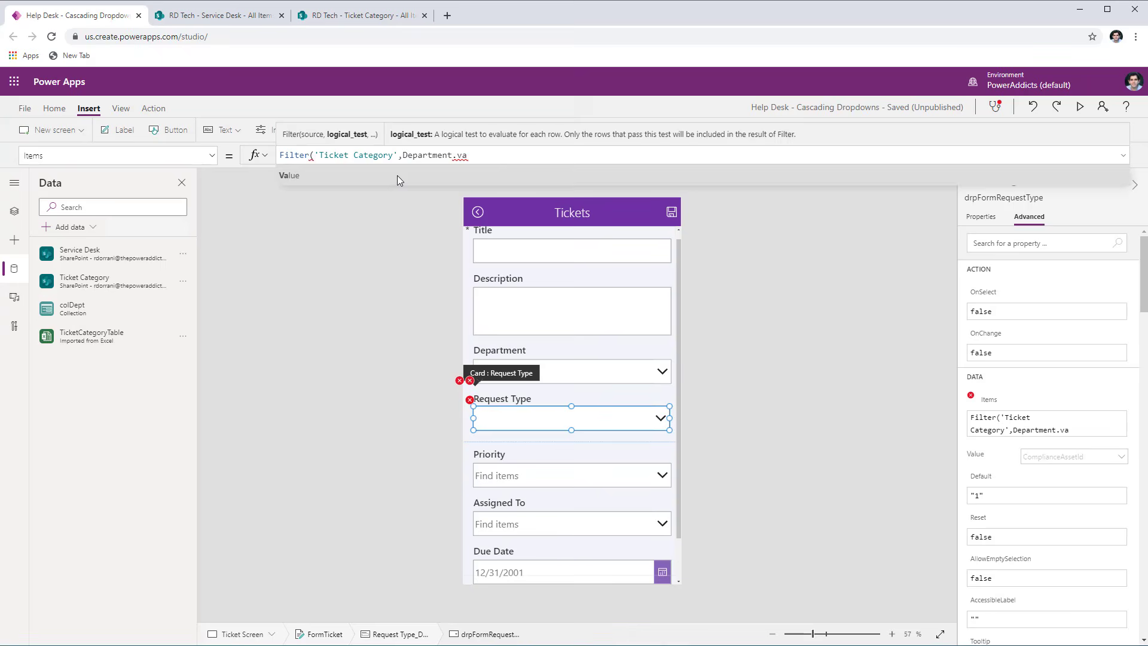
{"action": "type", "text": " ="}
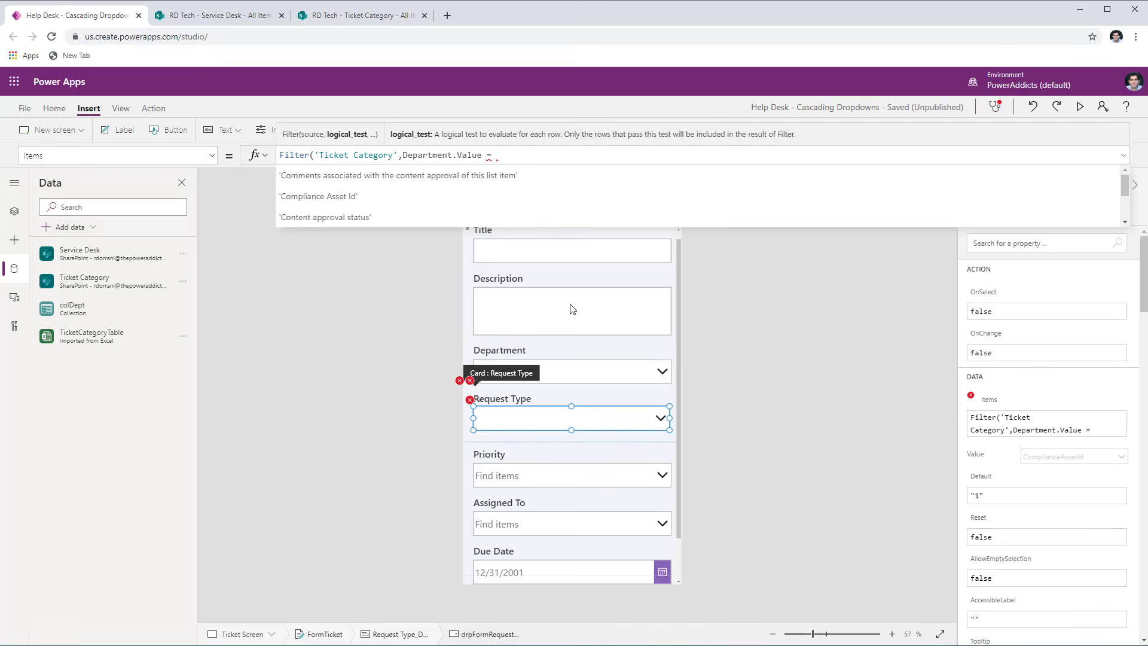
{"action": "key", "text": "ctrl+v"}
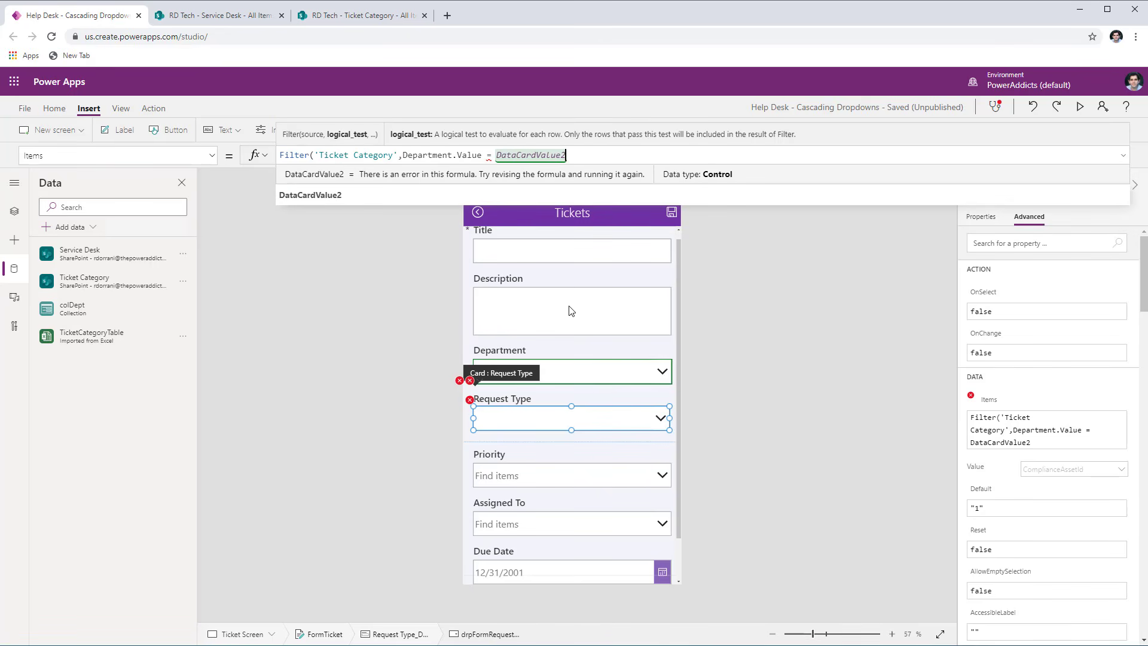
{"action": "type", "text": "."}
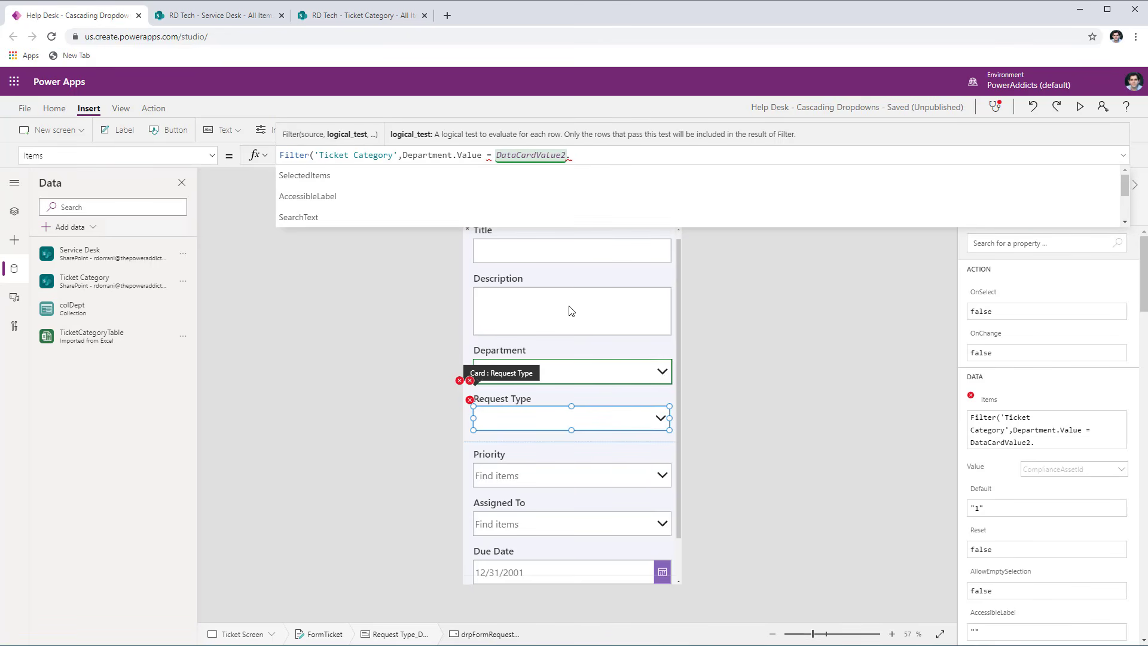
{"action": "type", "text": "sele"}
{"action": "left_click", "coordinate": [319, 201]}
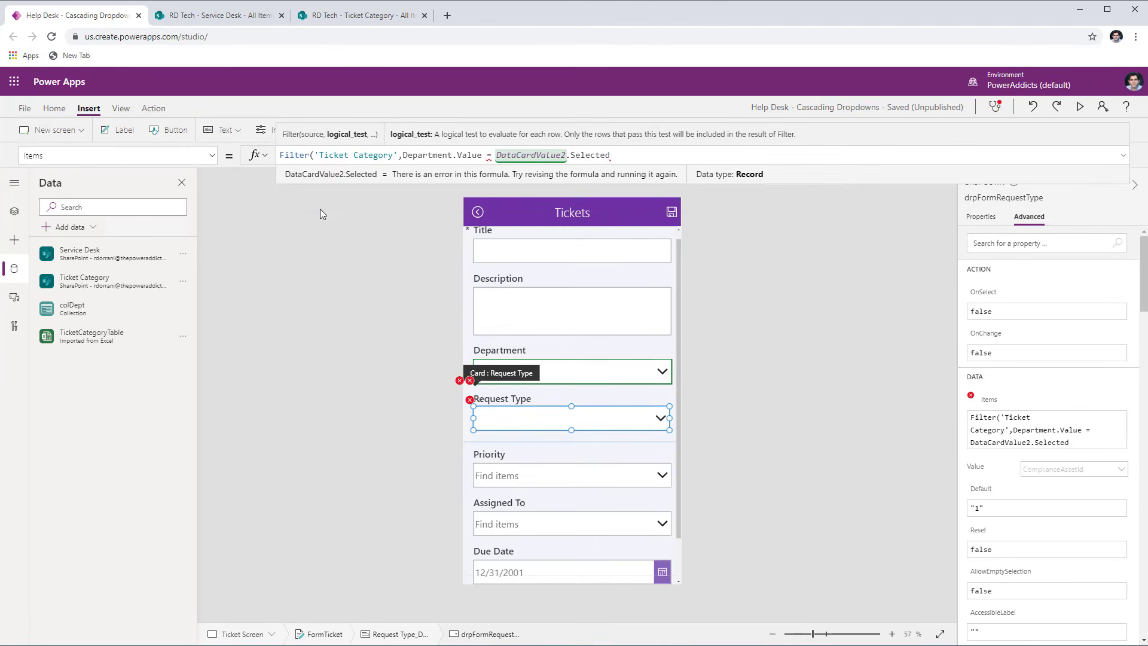
{"action": "type", "text": "."}
{"action": "left_click", "coordinate": [314, 177]}
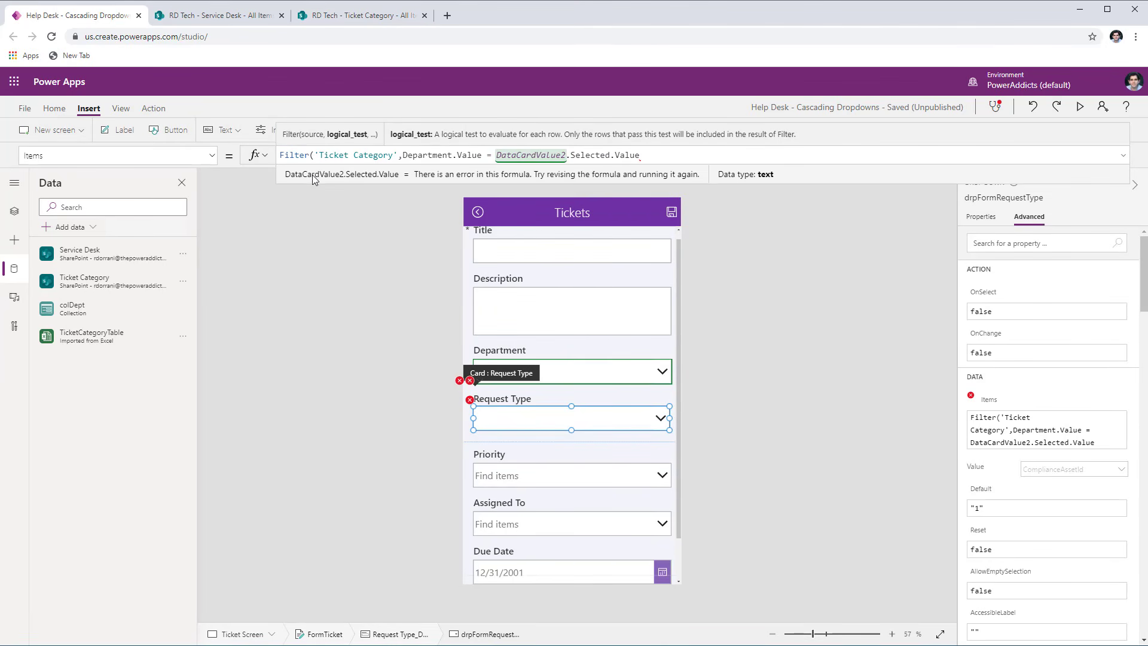
- Set drpFormRequestType's displayed value to the Title field and check that column in the SharePoint Ticket Category list
{"action": "left_click", "coordinate": [582, 411]}
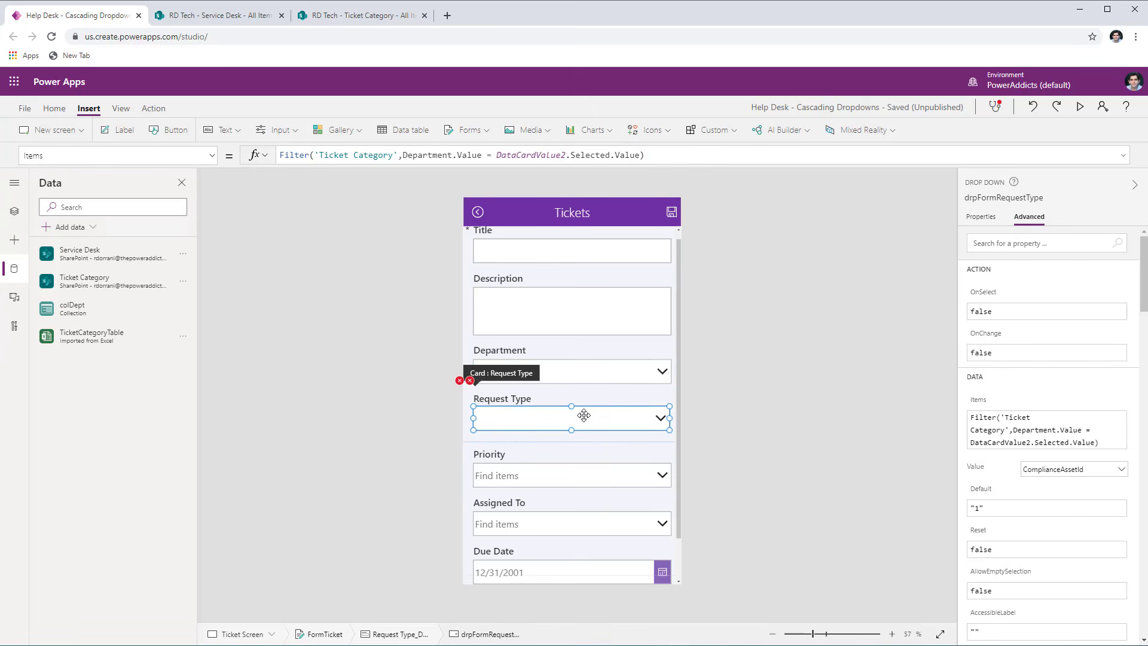
{"action": "left_click", "coordinate": [980, 220]}
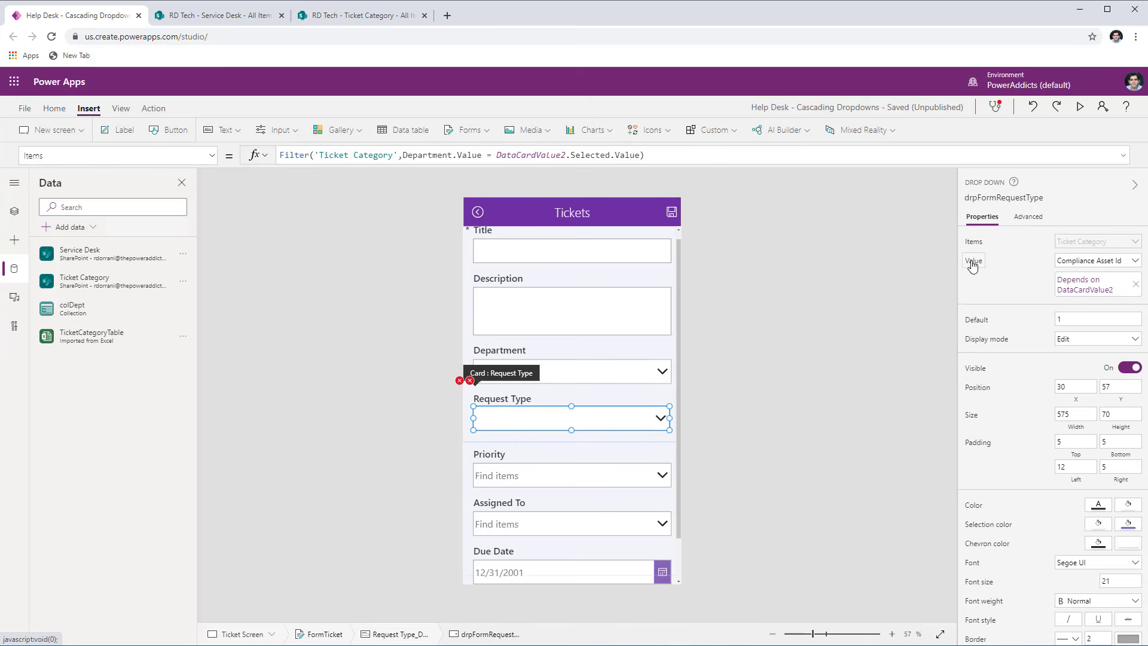
{"action": "left_click", "coordinate": [1094, 261]}
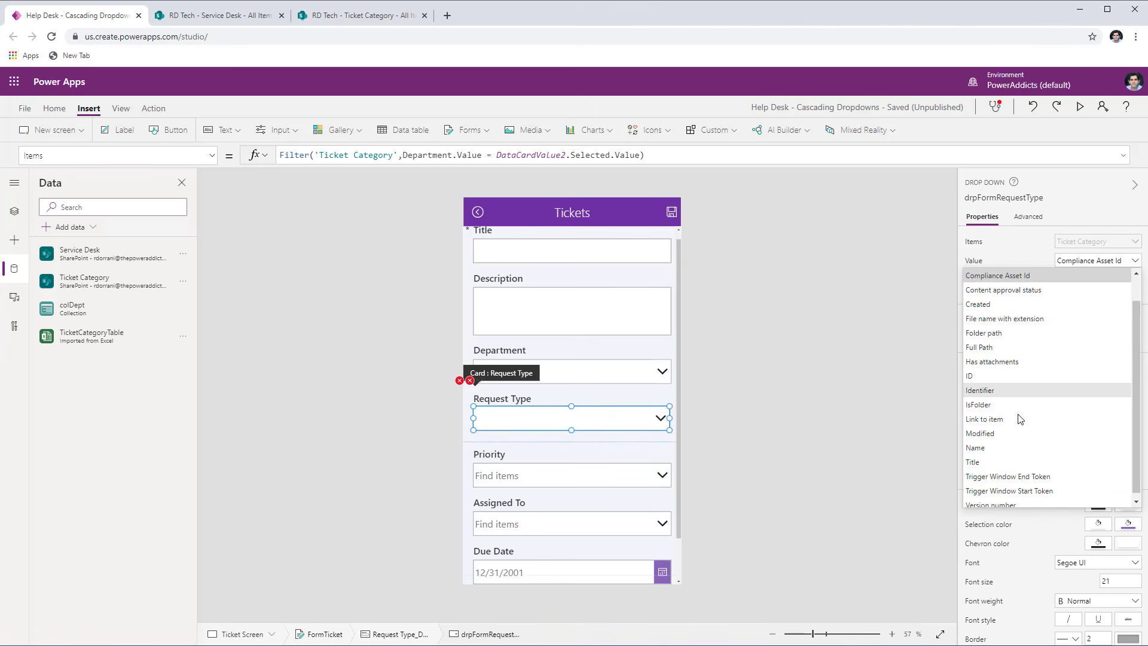
{"action": "left_click", "coordinate": [995, 462]}
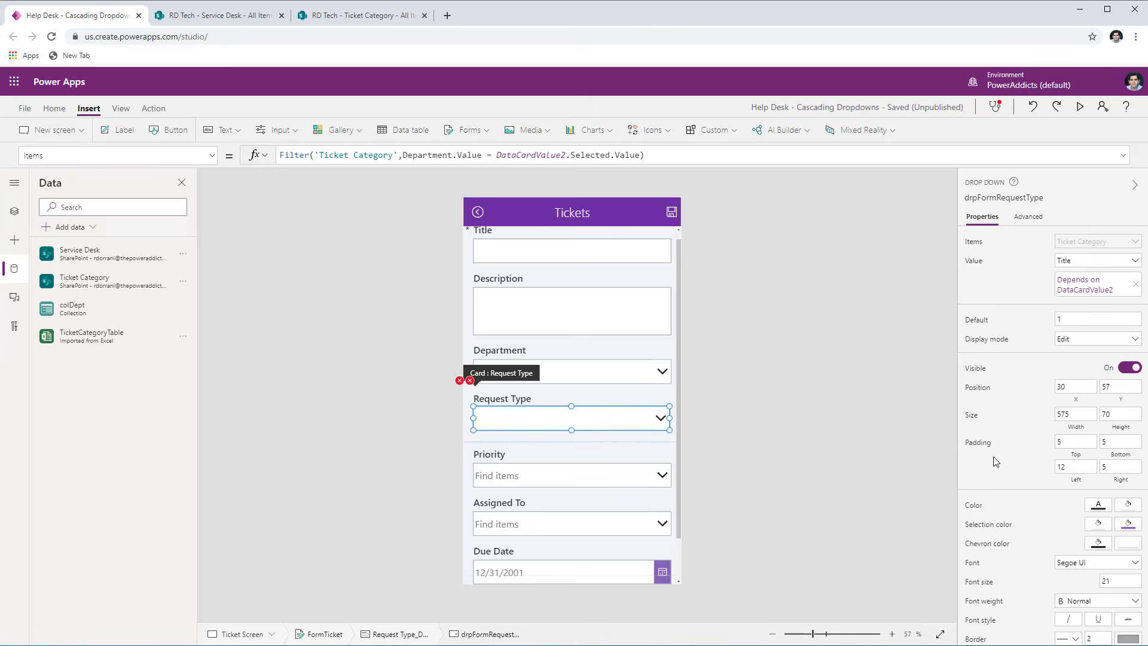
{"action": "left_click", "coordinate": [352, 16]}
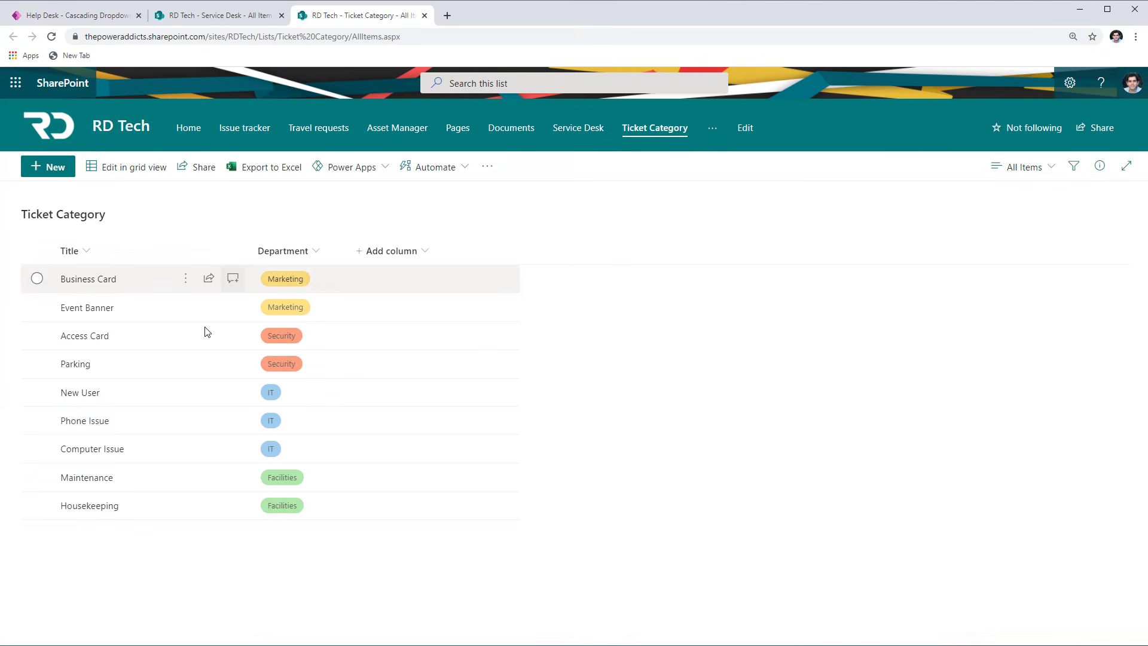
- Back in Power Apps, set the Request Type card's error message Y formula to drpFormRequestType.Y + drpFormRequestType.Height
{"action": "left_click", "coordinate": [102, 23]}
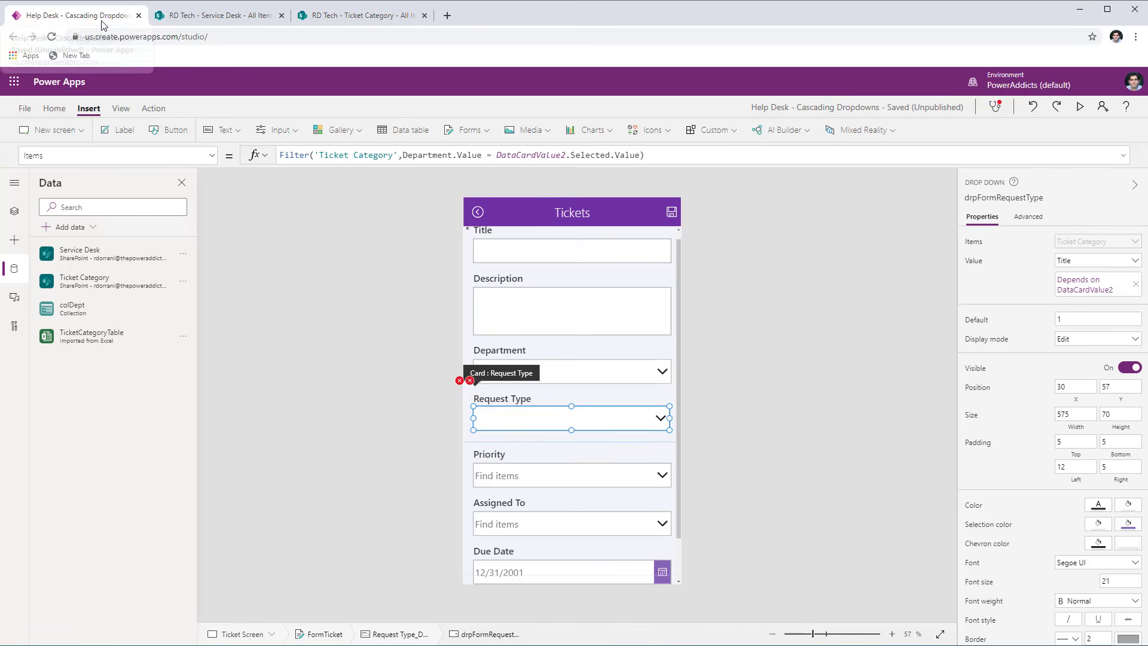
{"action": "left_click", "coordinate": [471, 380]}
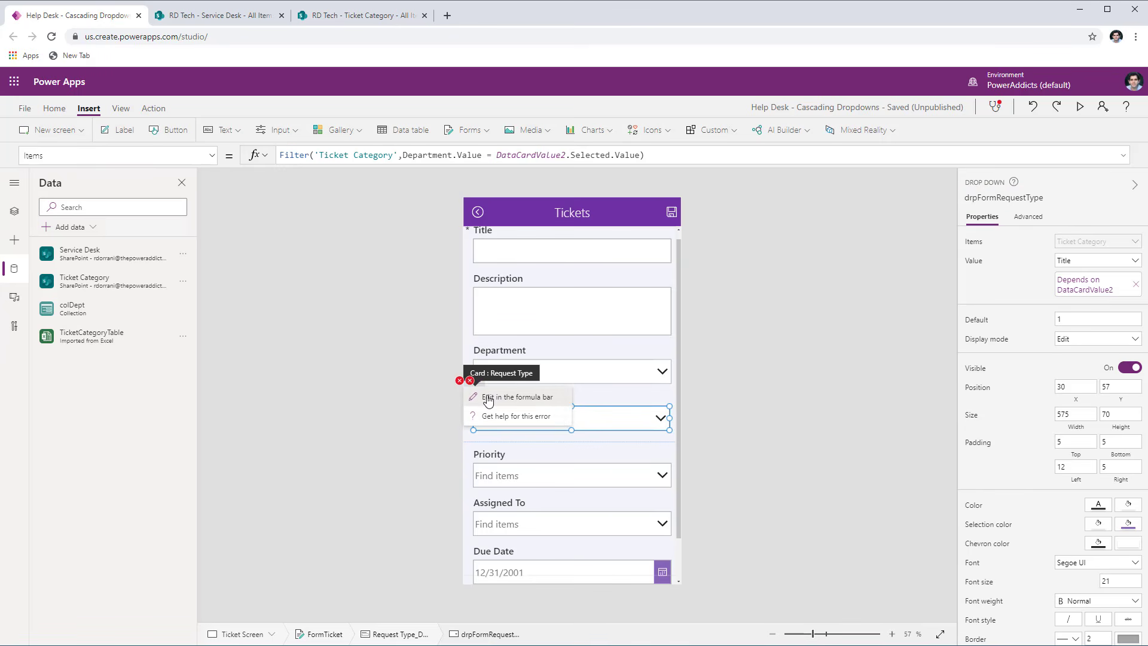
{"action": "left_click", "coordinate": [496, 398]}
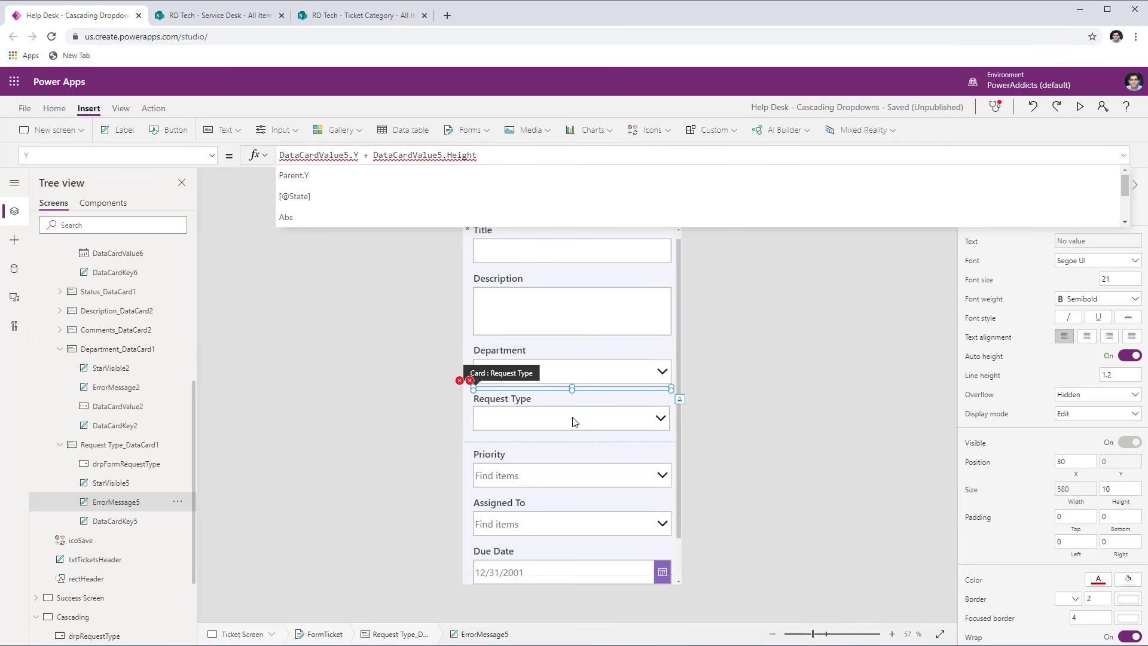
{"action": "double_click", "coordinate": [314, 155]}
{"action": "type", "text": "drpFormRequestType"}
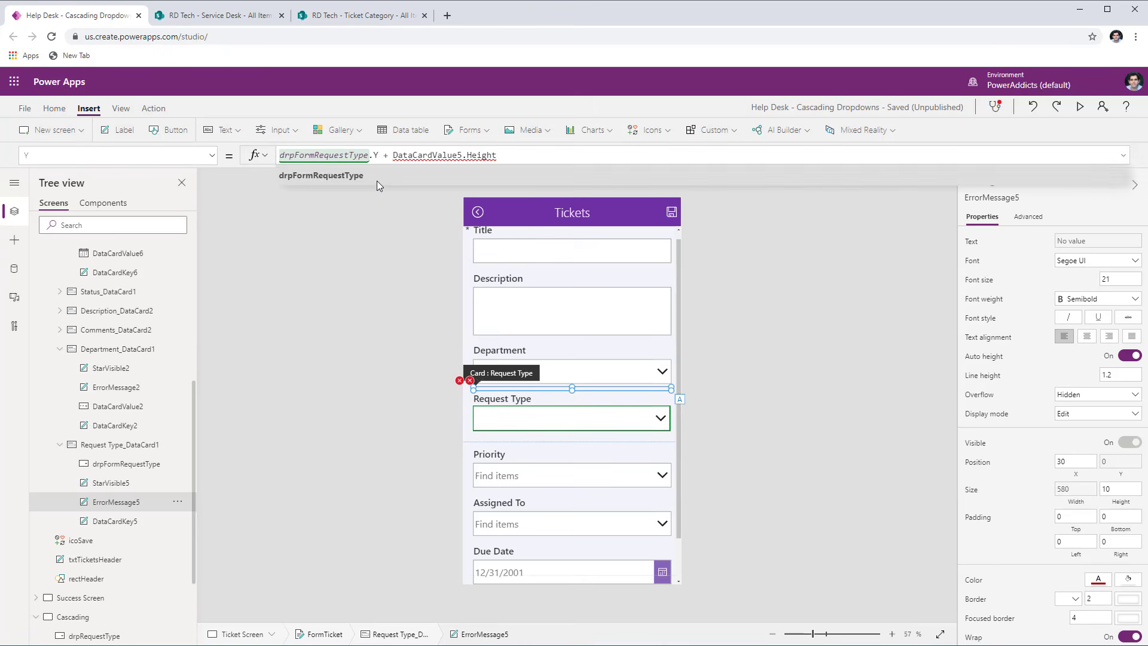
{"action": "double_click", "coordinate": [442, 155]}
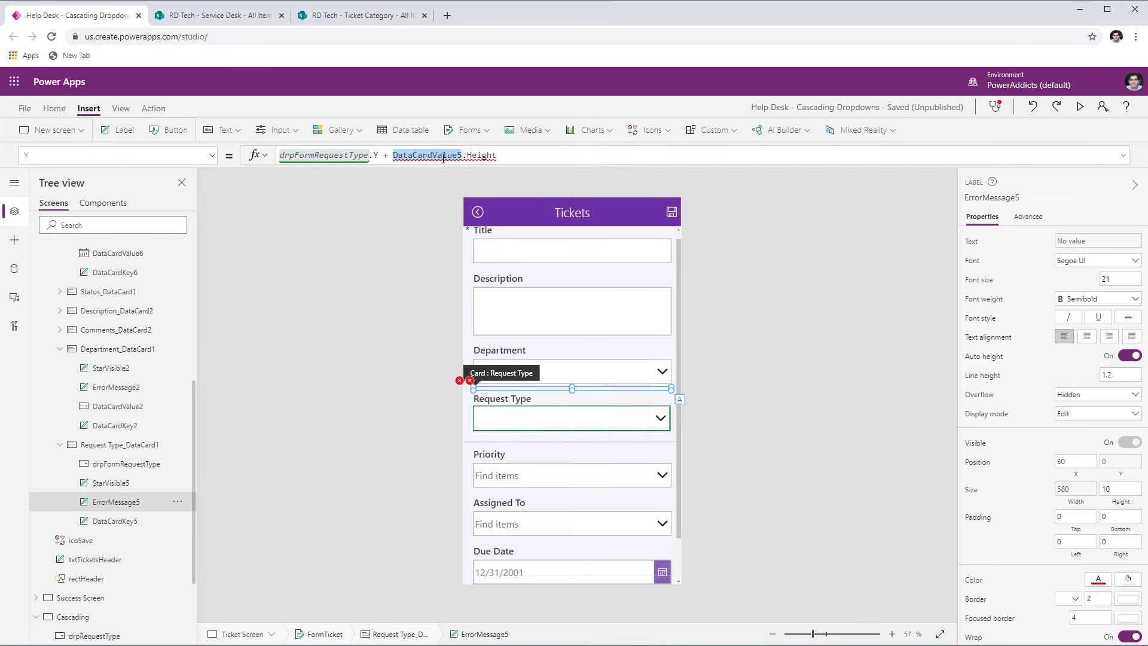
{"action": "type", "text": "drpFormRequestType"}
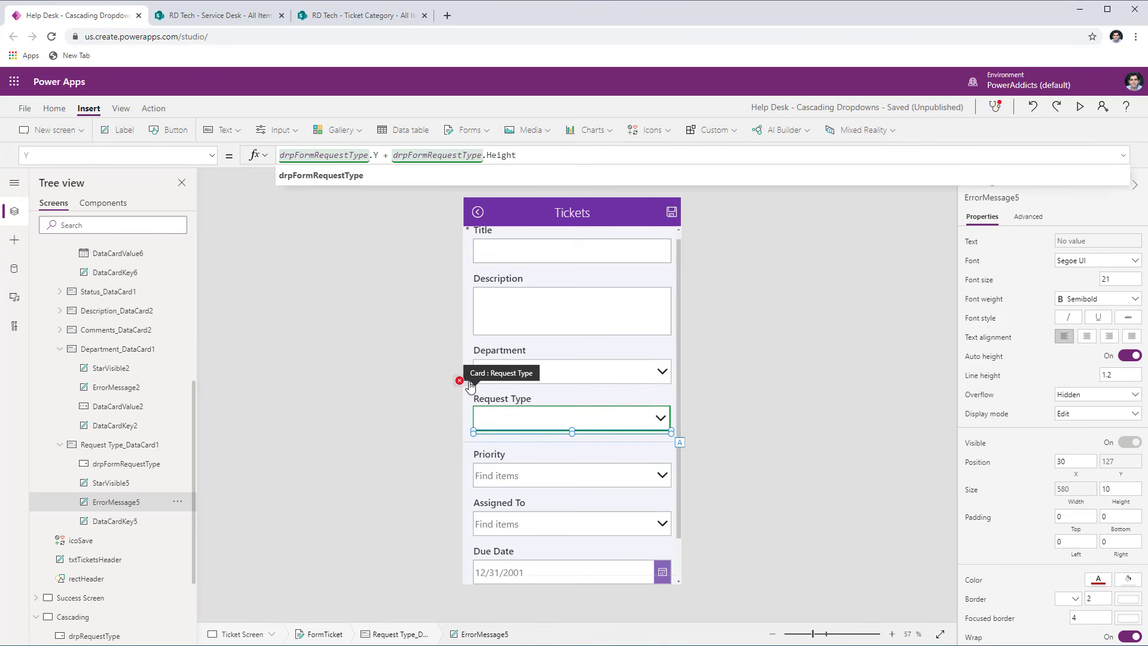
- Set the Request Type card's Update formula to drpFormRequestType.Selected.Title
{"action": "left_click", "coordinate": [470, 385]}
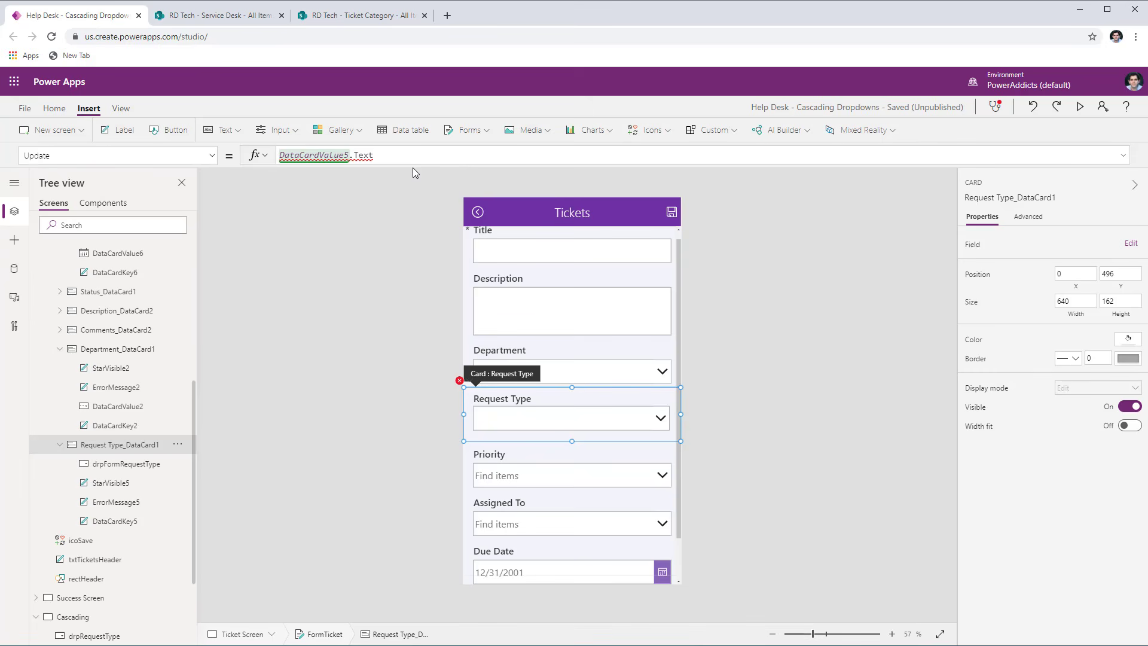
{"action": "left_click_drag", "start_coordinate": [397, 156], "coordinate": [257, 160]}
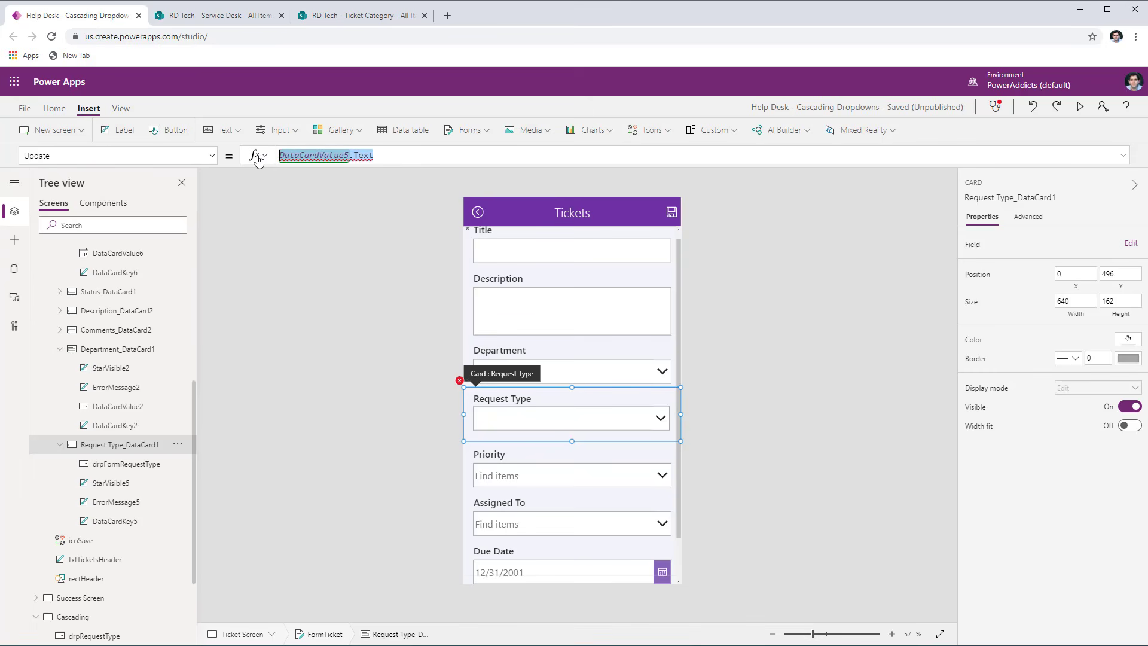
{"action": "type", "text": "drpFormRequestType"}
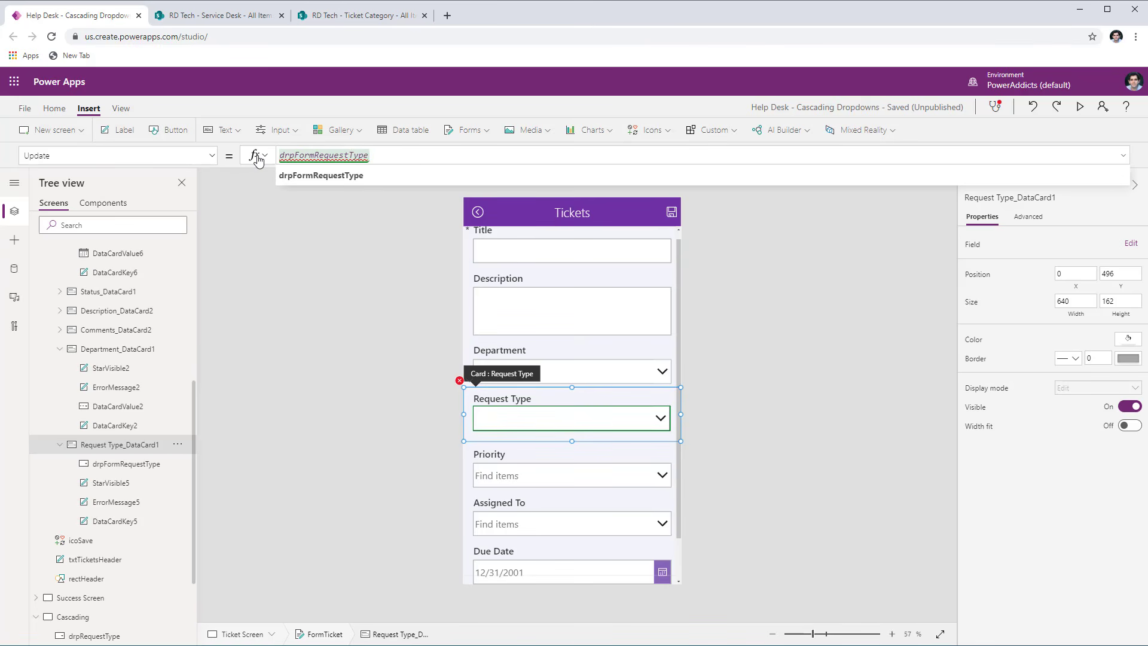
{"action": "type", "text": ".sel"}
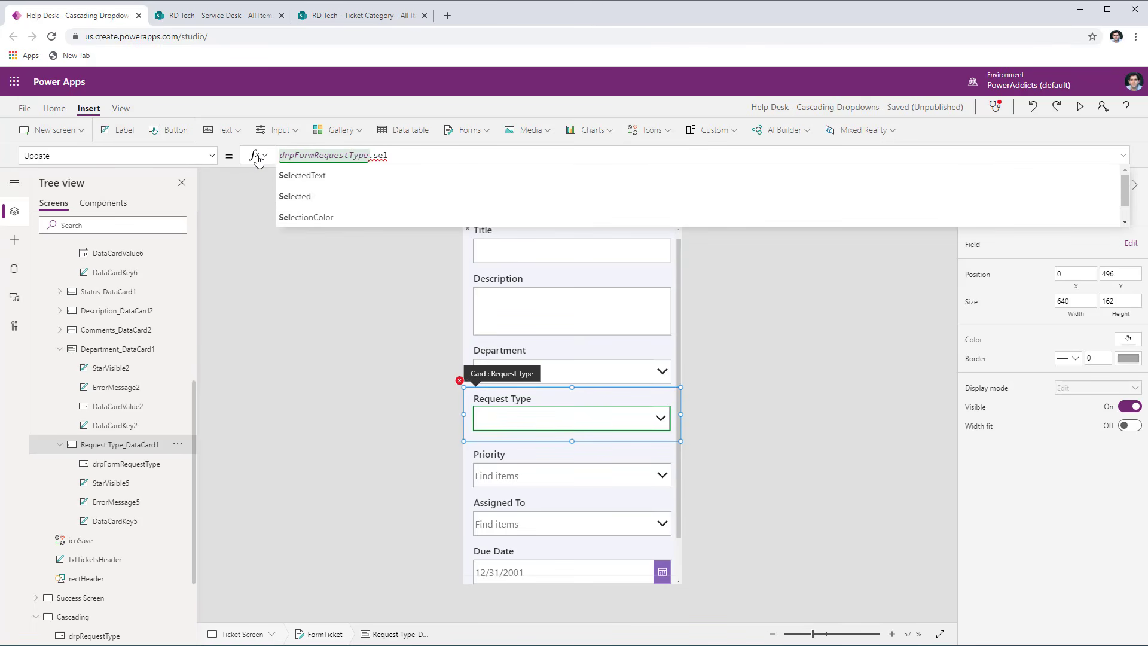
{"action": "left_click", "coordinate": [319, 195]}
{"action": "type", "text": ".tit"}
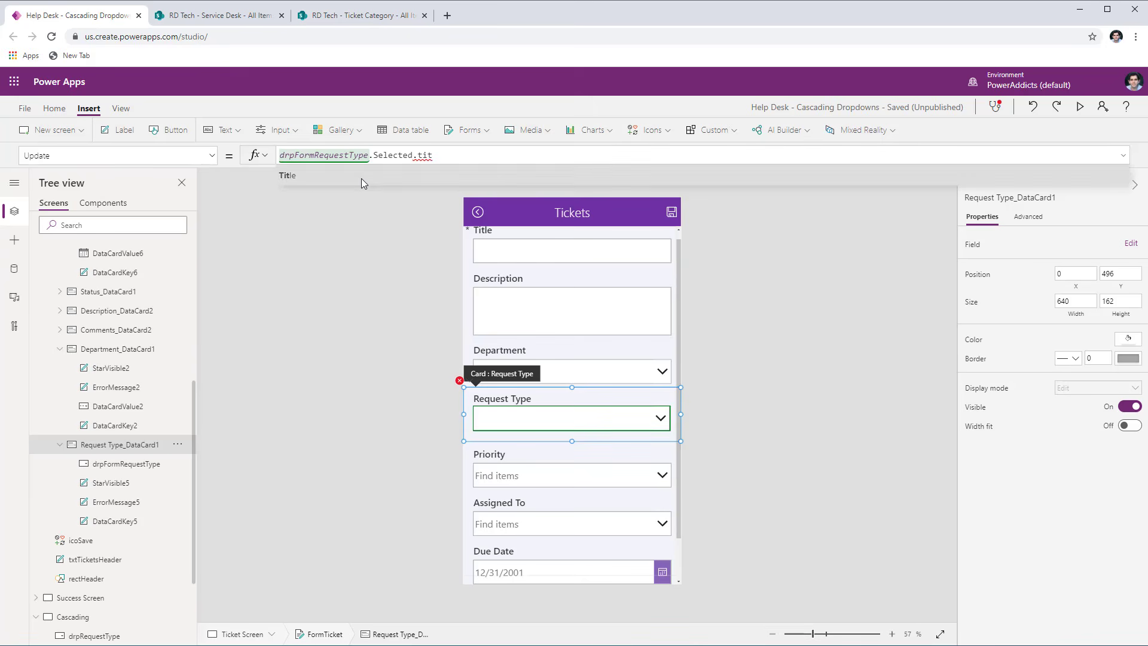
{"action": "left_click", "coordinate": [361, 178]}
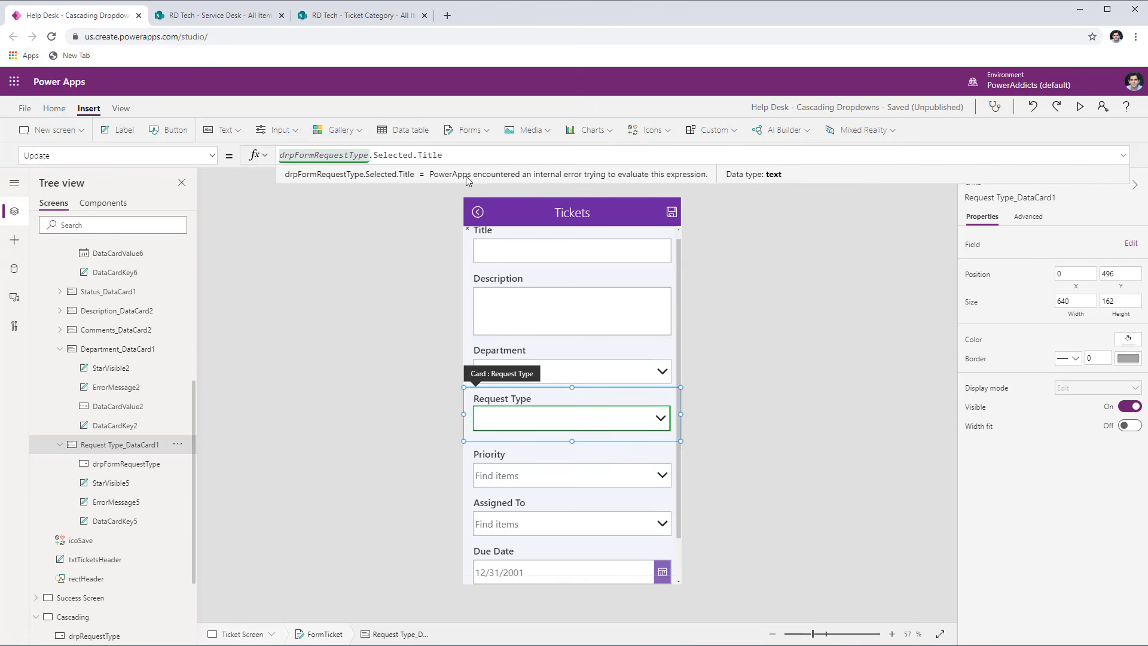
- Preview the ticket form and test the Request Type choices for the IT and Marketing departments, then clear Department and exit the preview
{"action": "left_click", "coordinate": [1079, 108]}
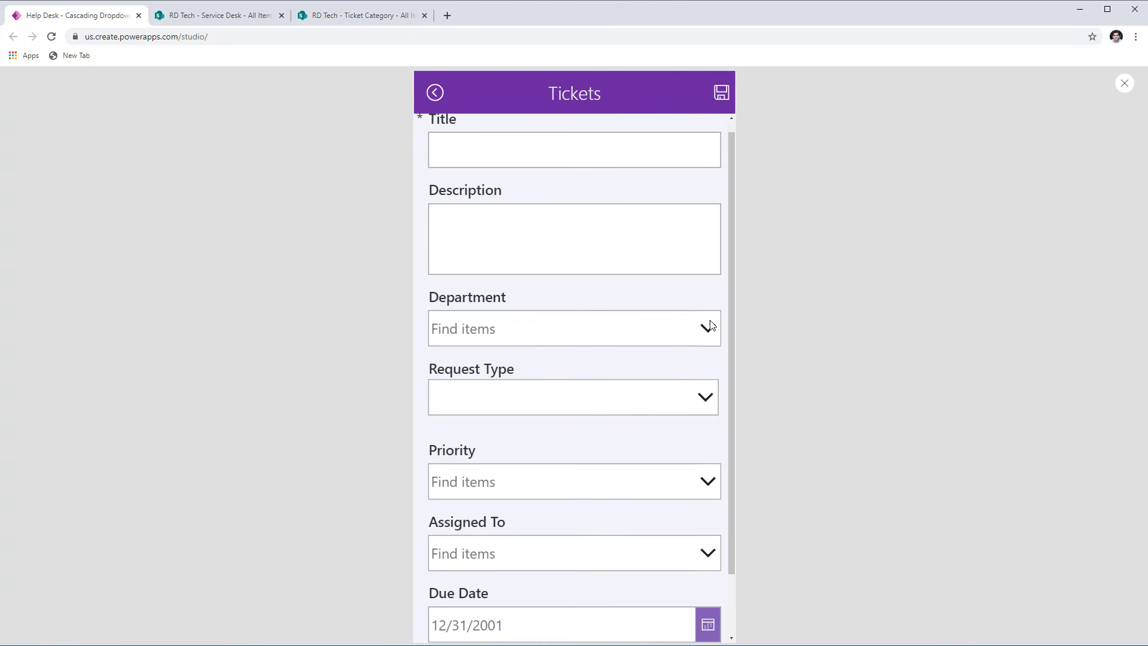
{"action": "left_click", "coordinate": [704, 334]}
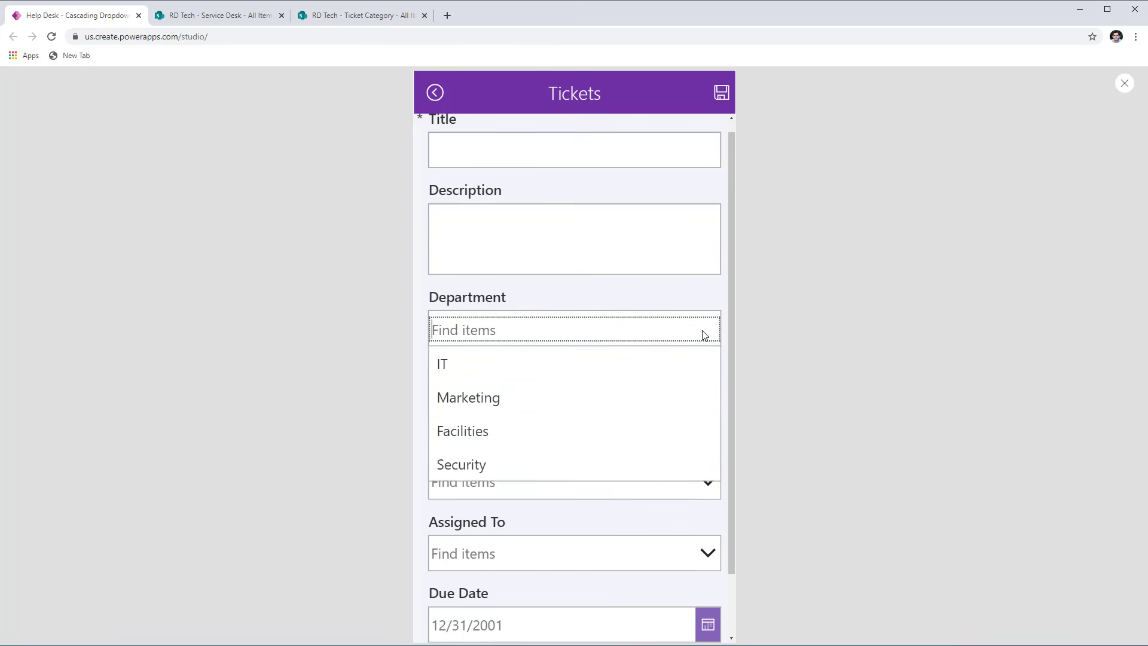
{"action": "left_click", "coordinate": [506, 368]}
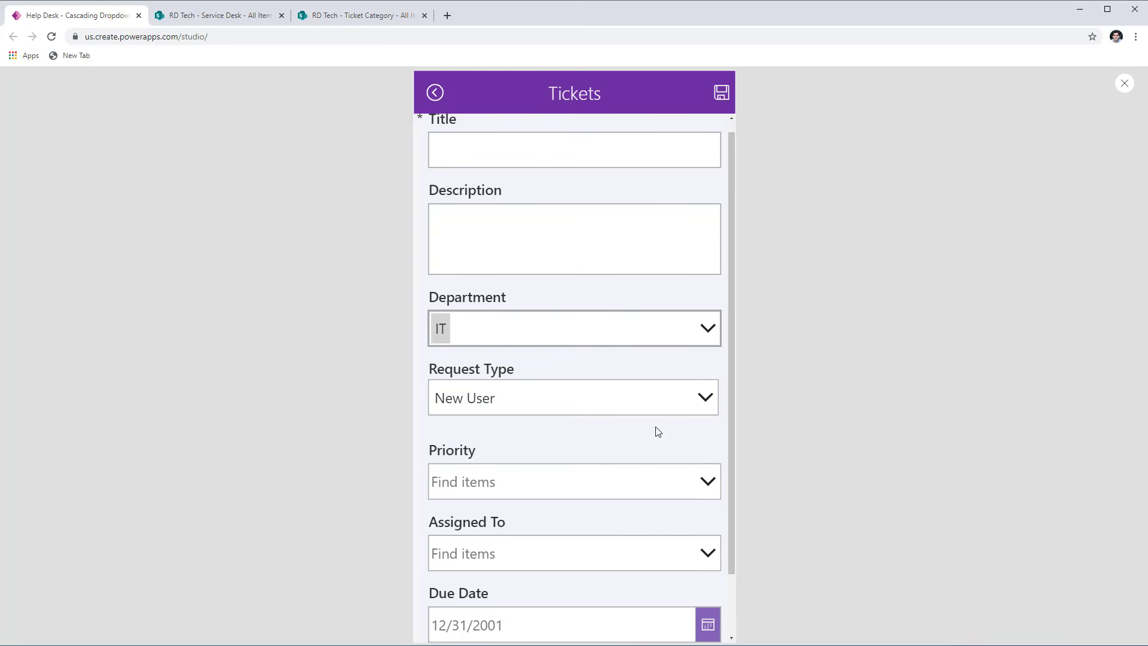
{"action": "left_click", "coordinate": [712, 396]}
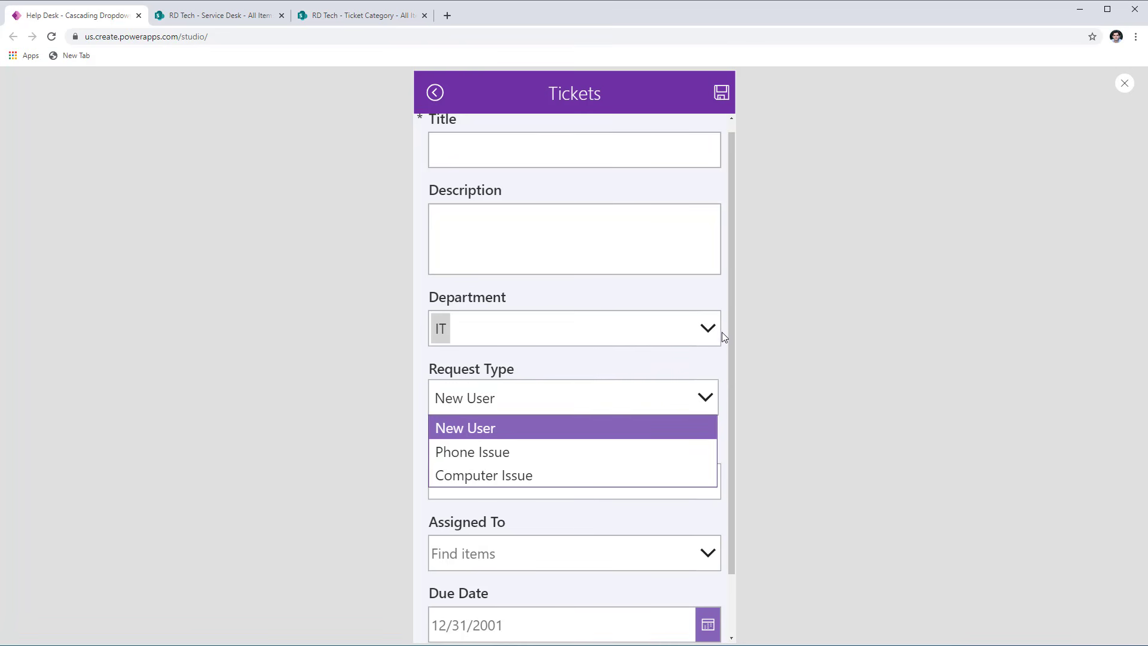
{"action": "left_click", "coordinate": [693, 338]}
{"action": "left_click", "coordinate": [482, 431]}
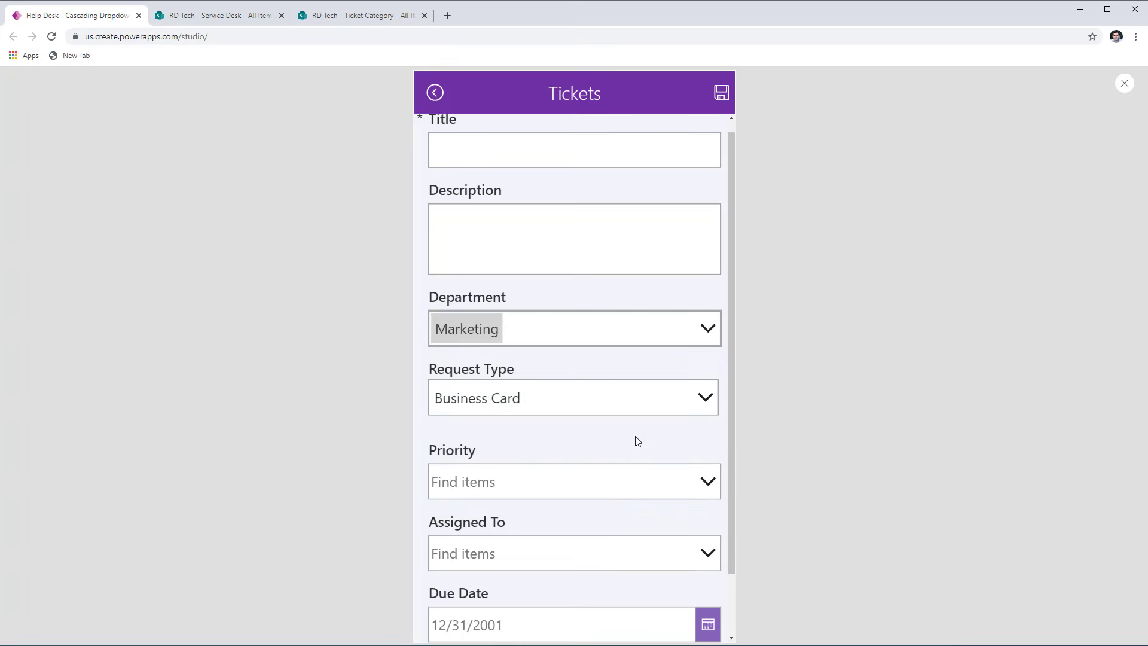
{"action": "left_click", "coordinate": [698, 398]}
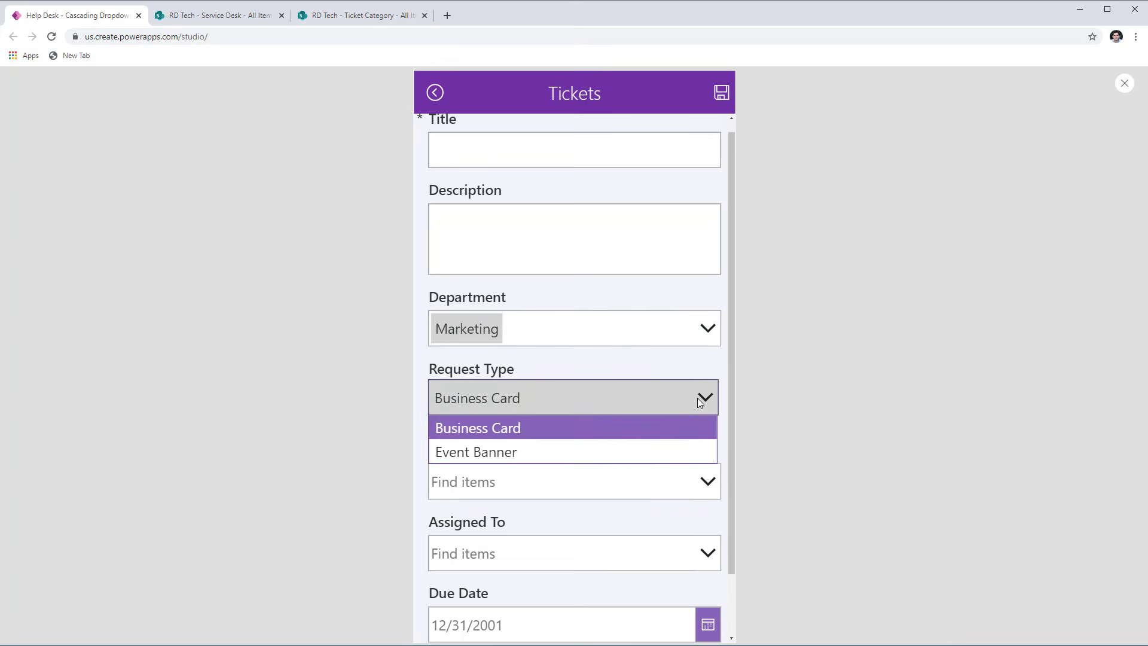
{"action": "left_click", "coordinate": [695, 336]}
{"action": "left_click", "coordinate": [512, 328]}
{"action": "left_click", "coordinate": [571, 293]}
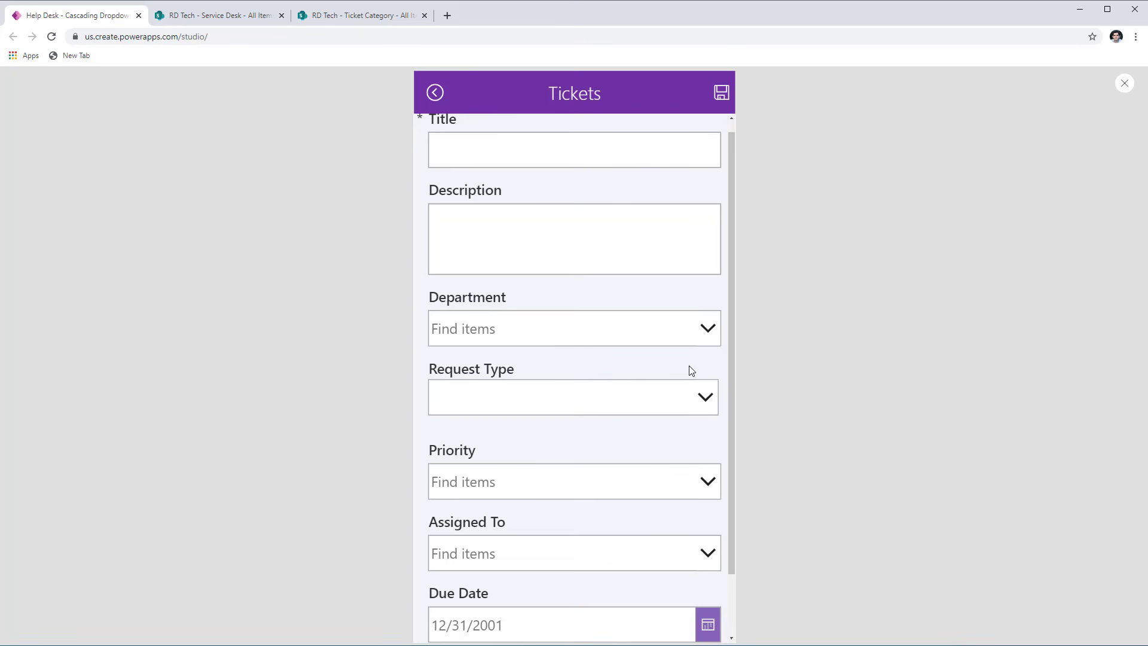
{"action": "key", "text": "Escape"}
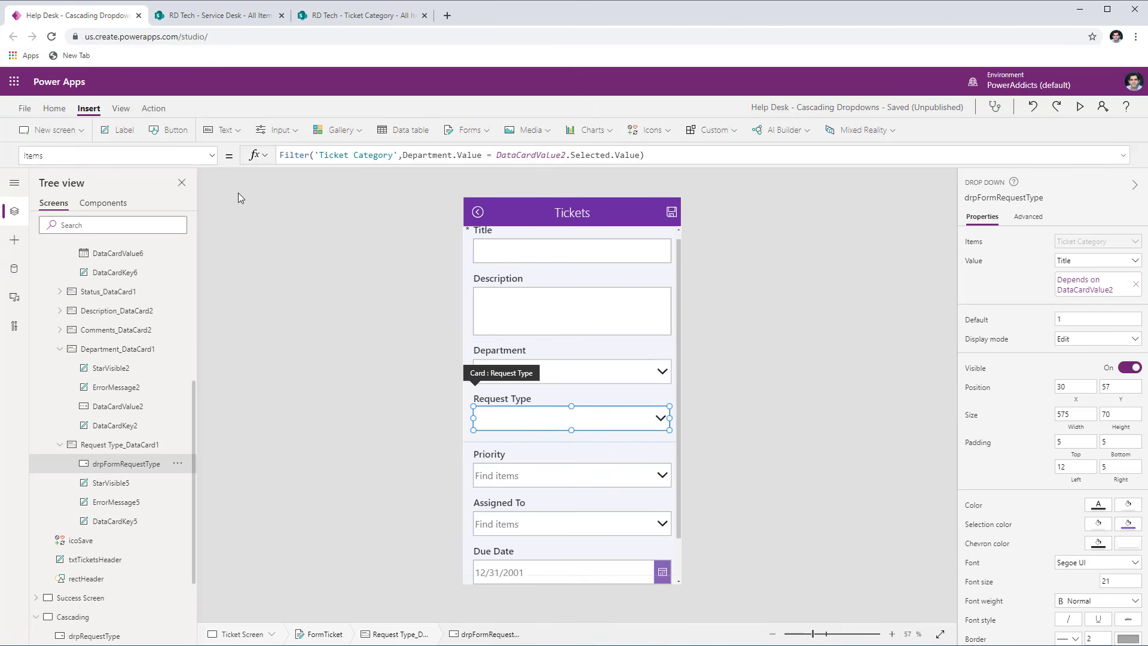
- Set drpFormRequestType's Default formula to Parent.Default
{"action": "left_click", "coordinate": [206, 155]}
{"action": "type", "text": "Default"}
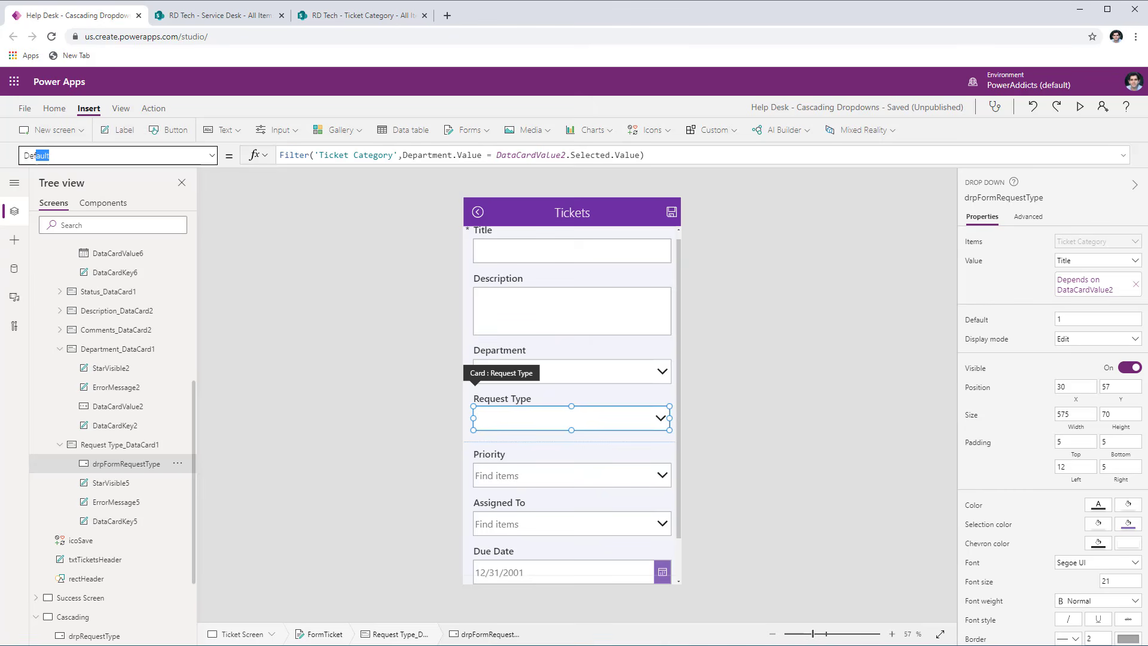
{"action": "key", "text": "Return"}
{"action": "left_click_drag", "start_coordinate": [306, 156], "coordinate": [275, 155]}
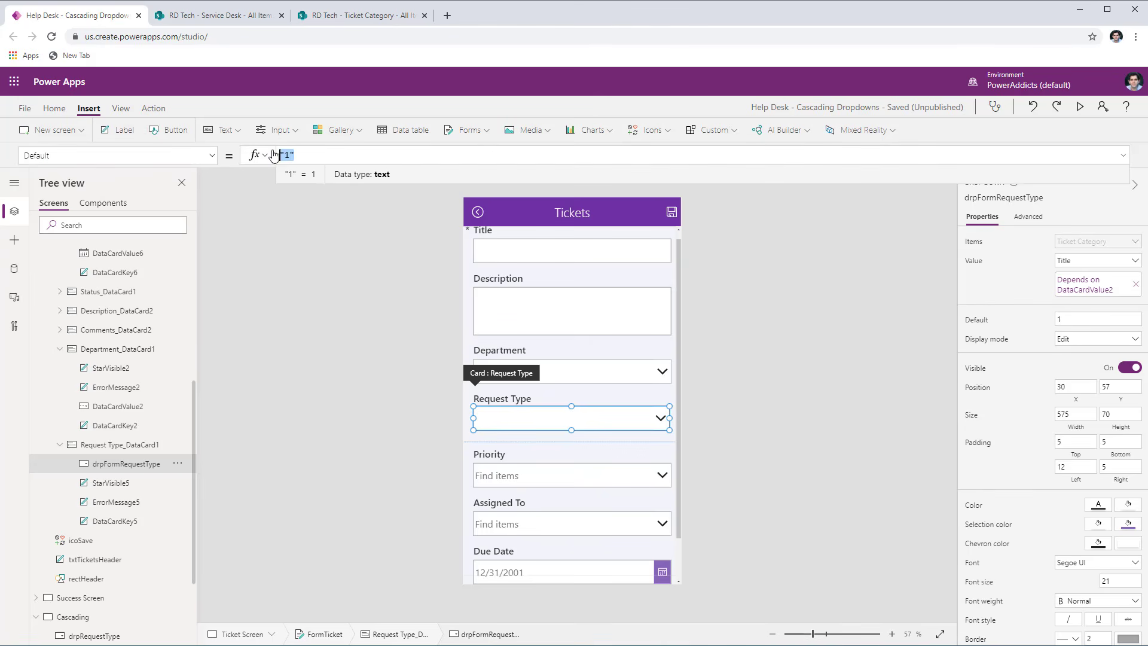
{"action": "type", "text": "Parent.de"}
{"action": "left_click", "coordinate": [338, 178]}
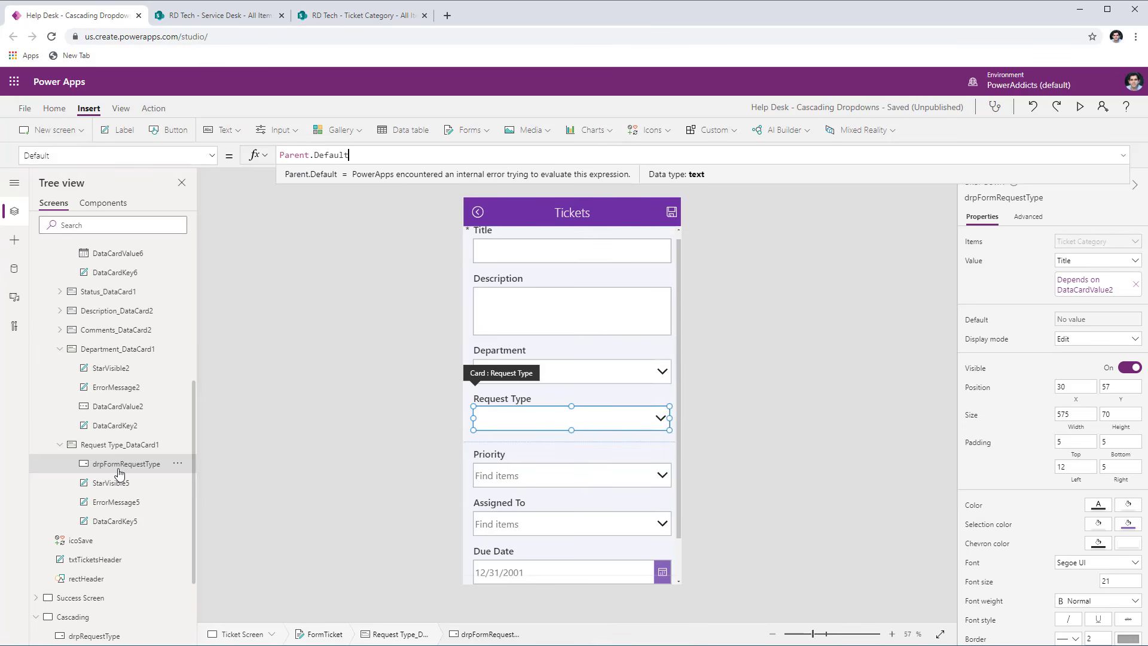
- Check the Default formula of the Request Type card and return to drpFormRequestType
{"action": "left_click", "coordinate": [116, 446]}
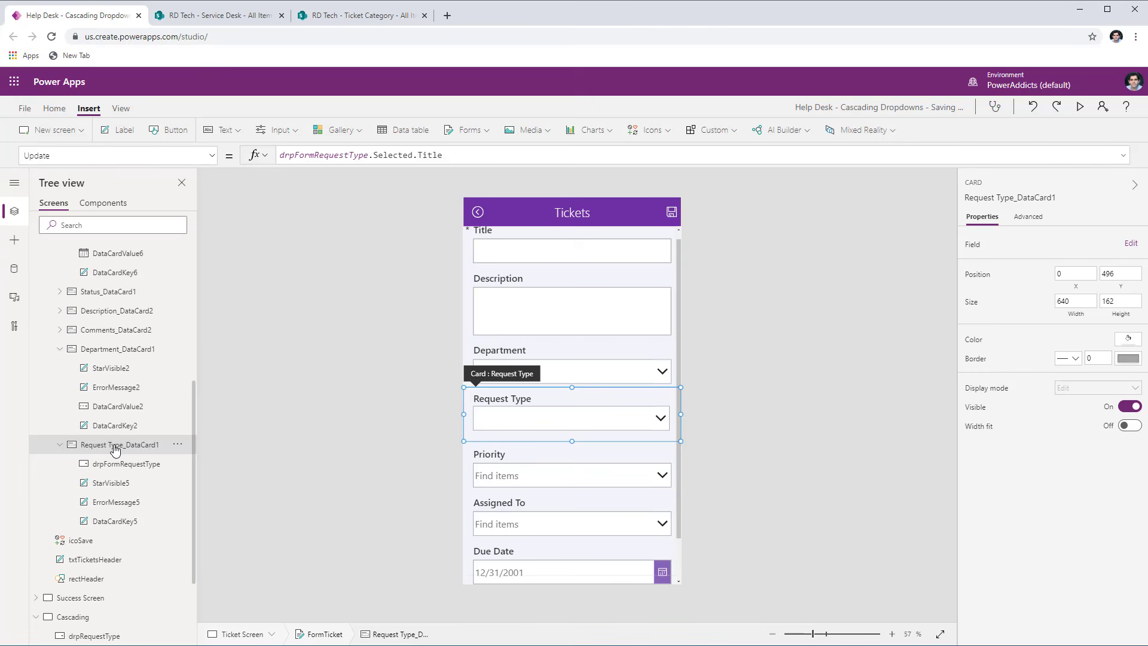
{"action": "left_click", "coordinate": [132, 155]}
{"action": "type", "text": "Default"}
{"action": "key", "text": "Tab"}
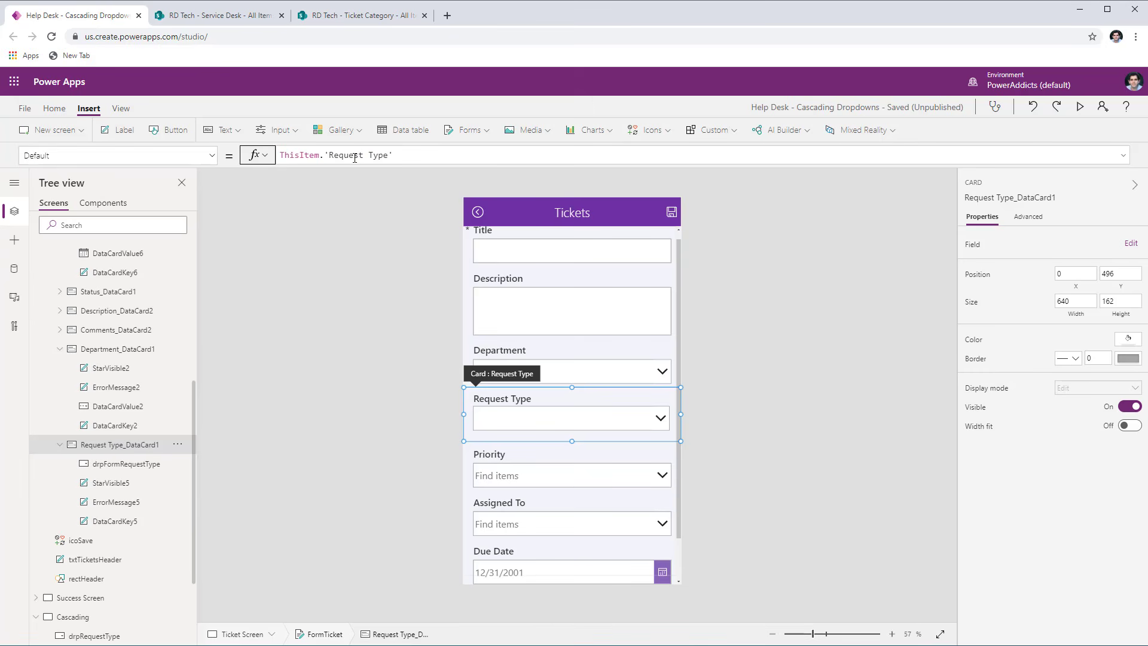
{"action": "left_click", "coordinate": [126, 464]}
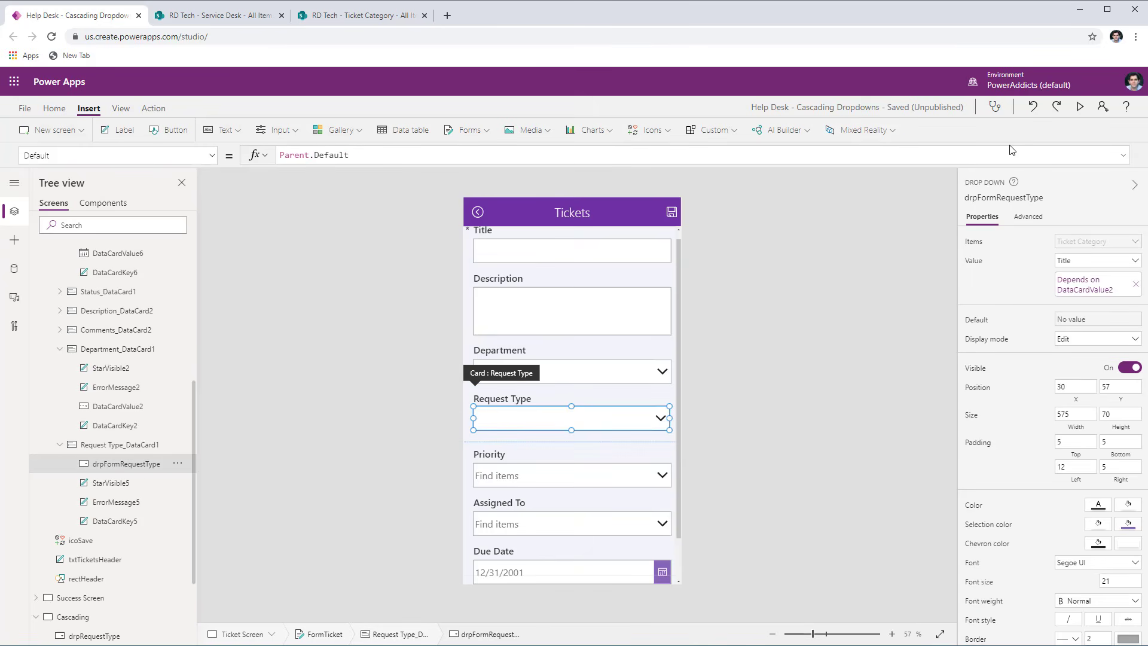
- Preview the app, go back to the ticket list and open the Laptop connectivity issue ticket for editing
{"action": "left_click", "coordinate": [1078, 108]}
{"action": "left_click", "coordinate": [435, 94]}
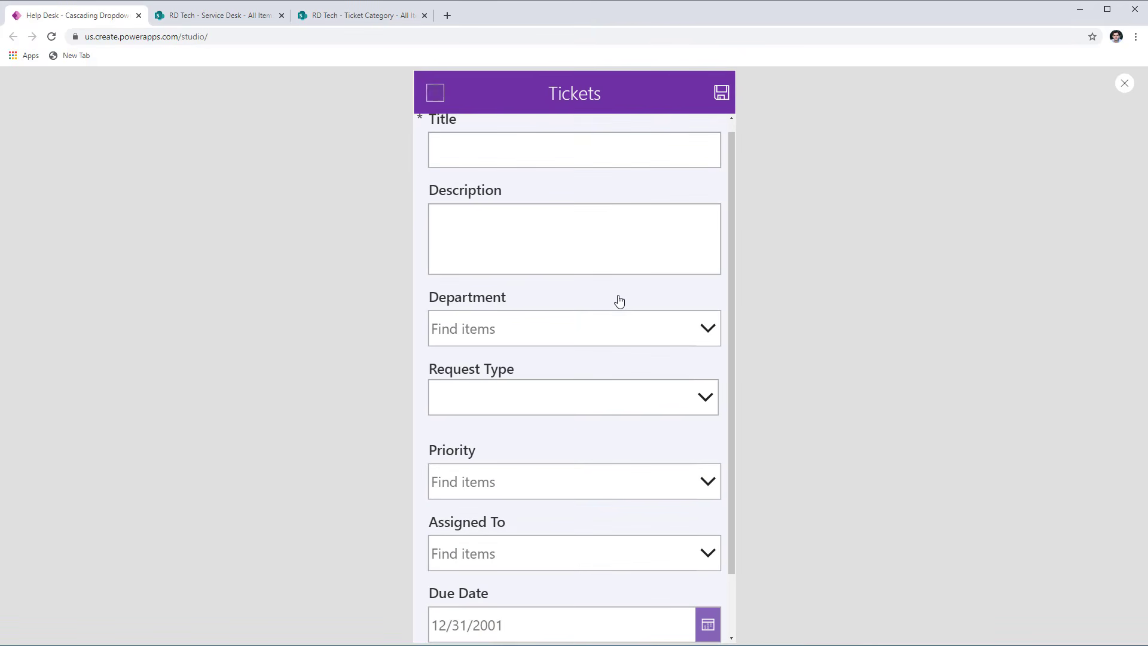
{"action": "left_click", "coordinate": [616, 287]}
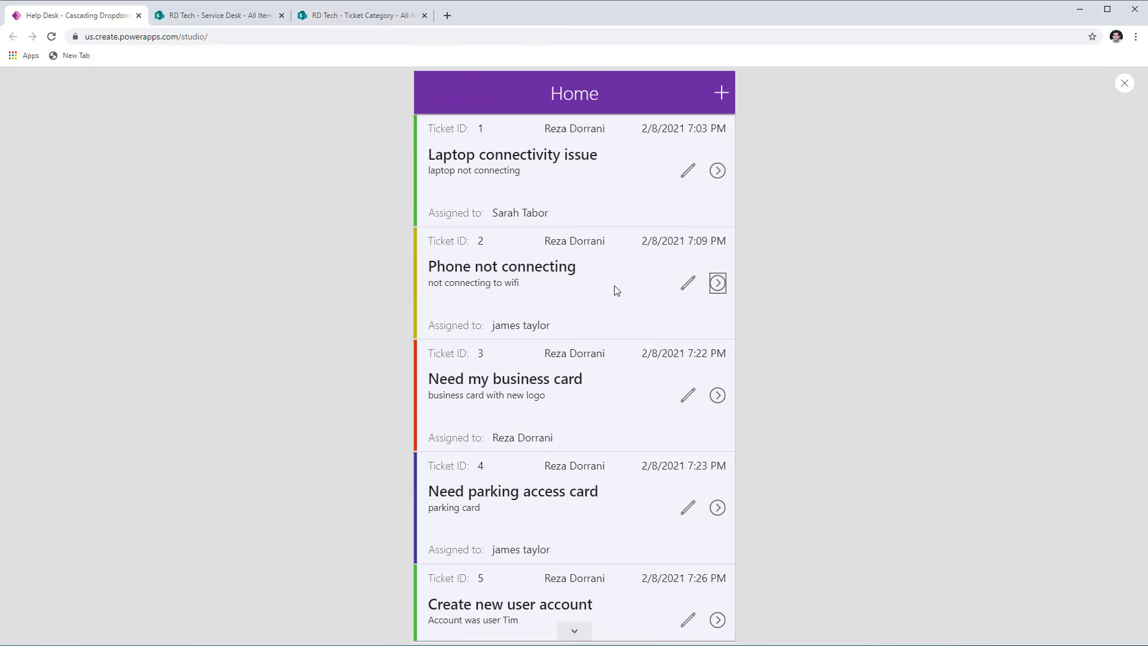
{"action": "left_click", "coordinate": [688, 174]}
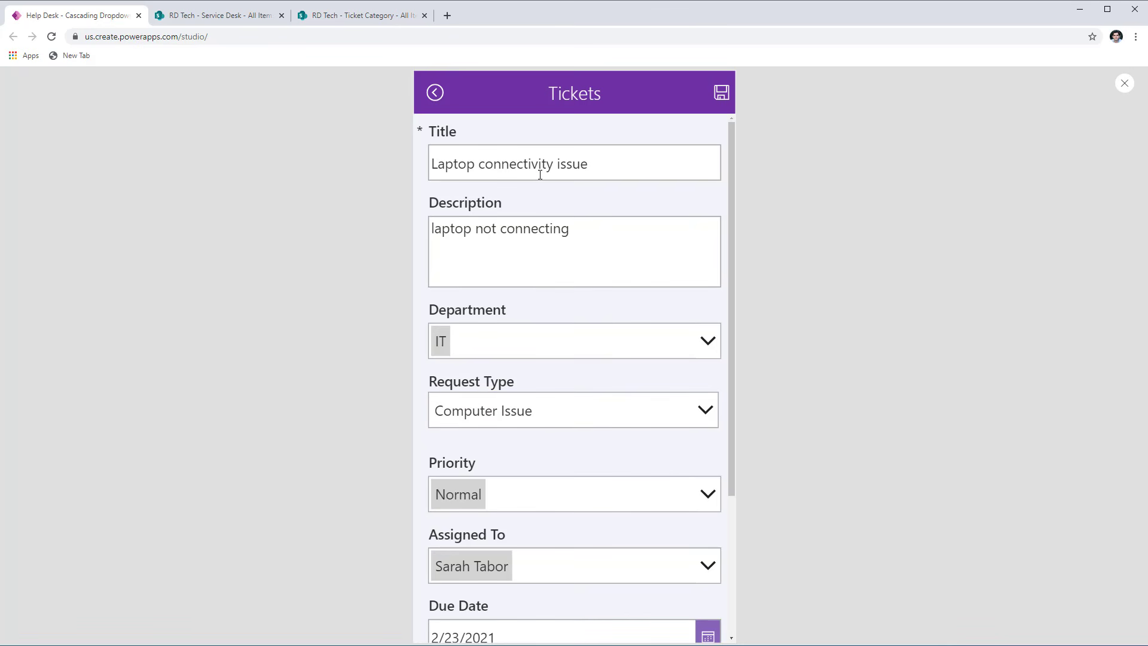
- Check the ticket's Department and Request Type choices, select Computer Issue as the Request Type and save the ticket
{"action": "left_click", "coordinate": [713, 343]}
{"action": "left_click", "coordinate": [705, 326]}
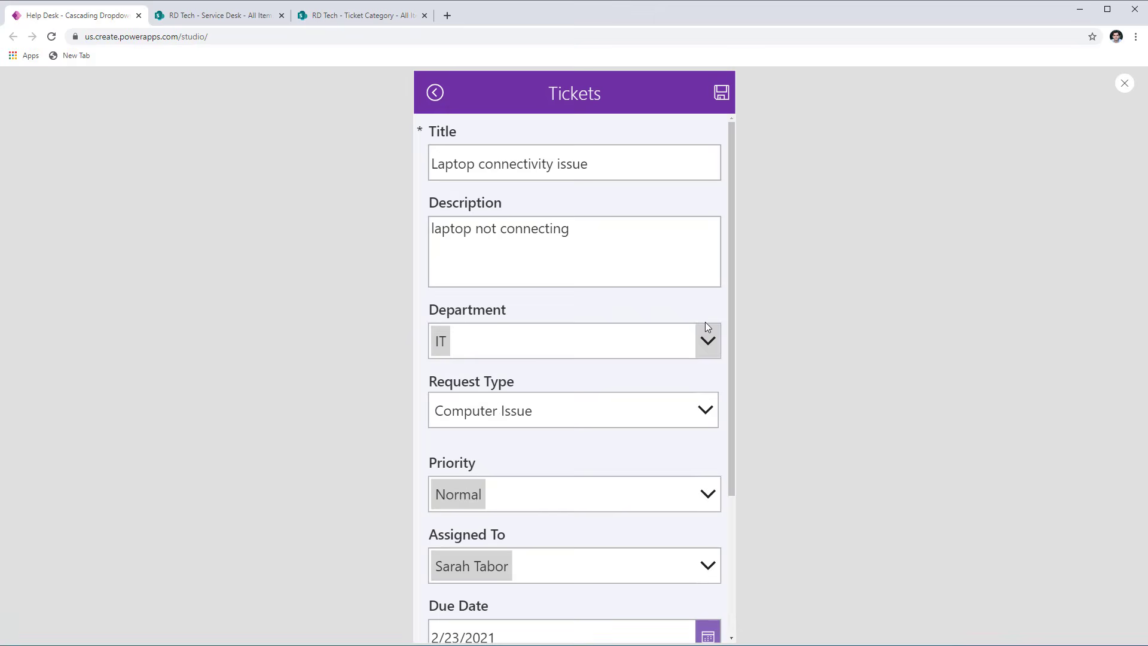
{"action": "left_click", "coordinate": [696, 419]}
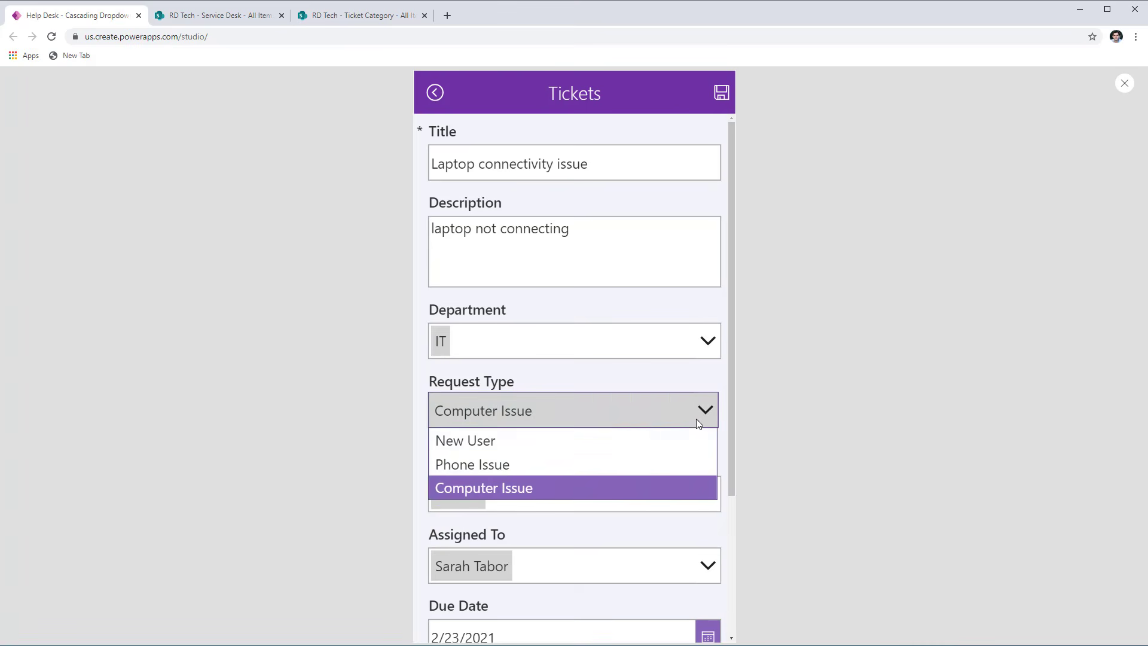
{"action": "left_click", "coordinate": [500, 483]}
{"action": "left_click", "coordinate": [721, 96]}
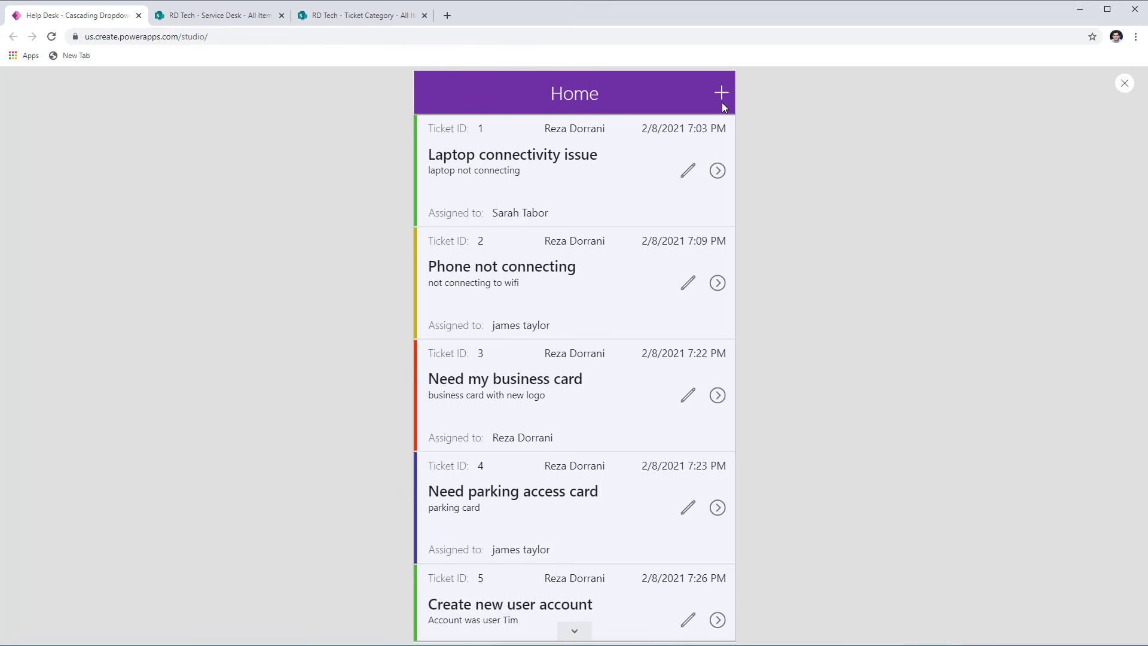
- Start a new ticket with "Need banner for upcoming webinar" as both its title and its description
{"action": "left_click", "coordinate": [721, 95]}
{"action": "left_click", "coordinate": [524, 174]}
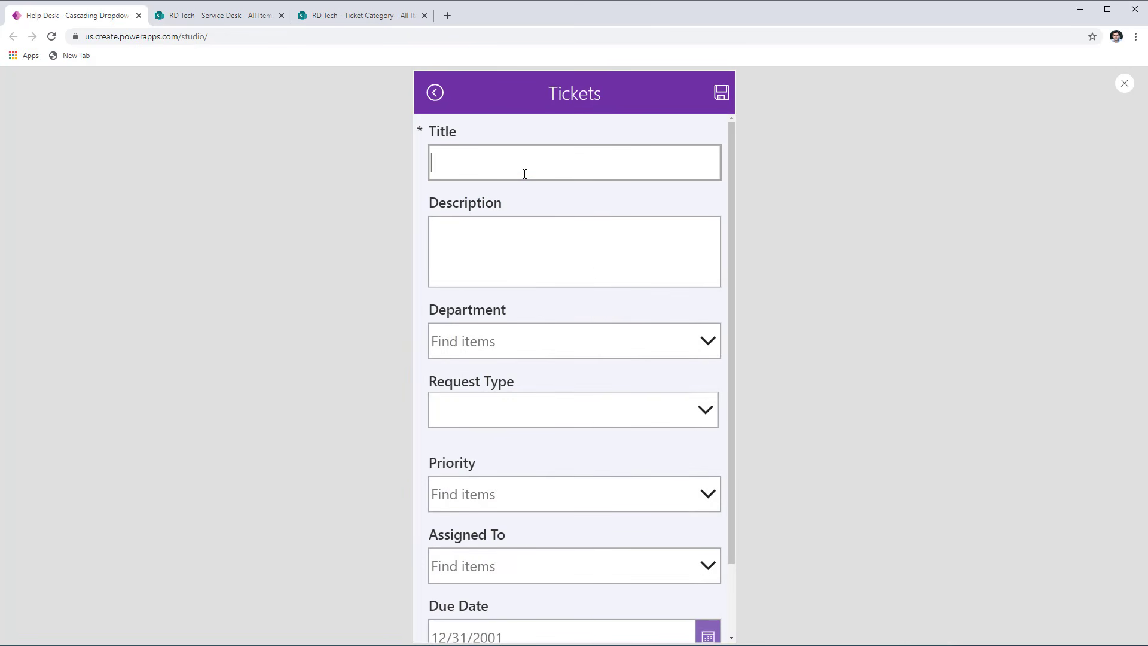
{"action": "type", "text": "Need banner for upcoming webinar"}
{"action": "key", "text": "Tab"}
{"action": "type", "text": "Need banner for upcoming webinar"}
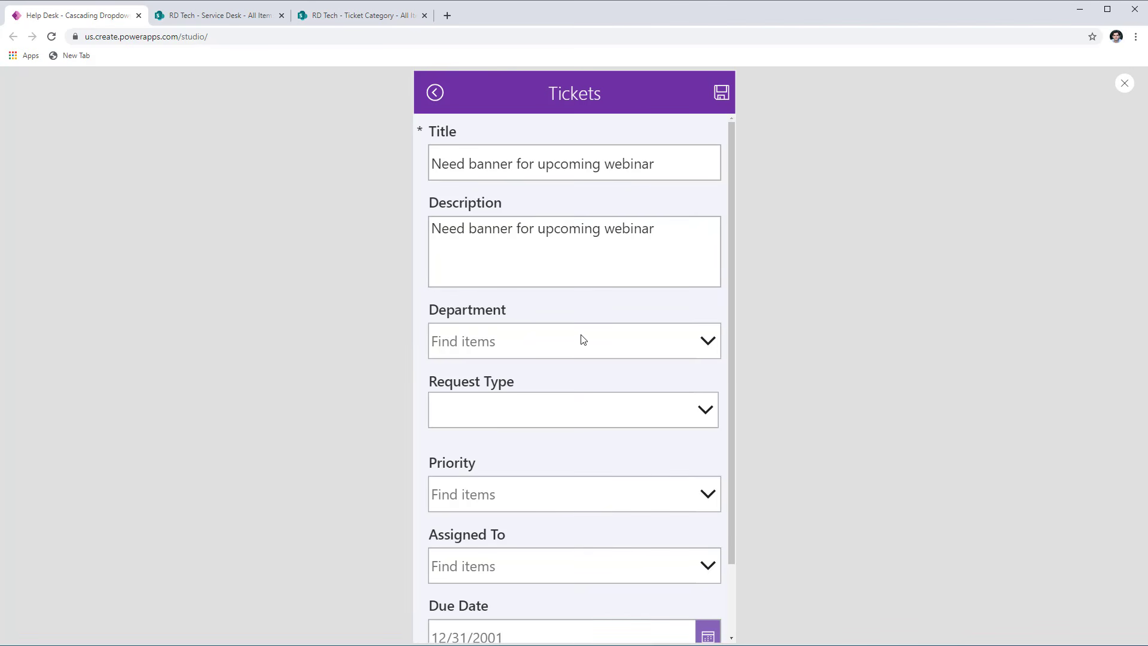
- Set the new ticket's Department to Marketing and Request Type to Event Banner, then complete the remaining fields and save it
{"action": "left_click", "coordinate": [701, 350]}
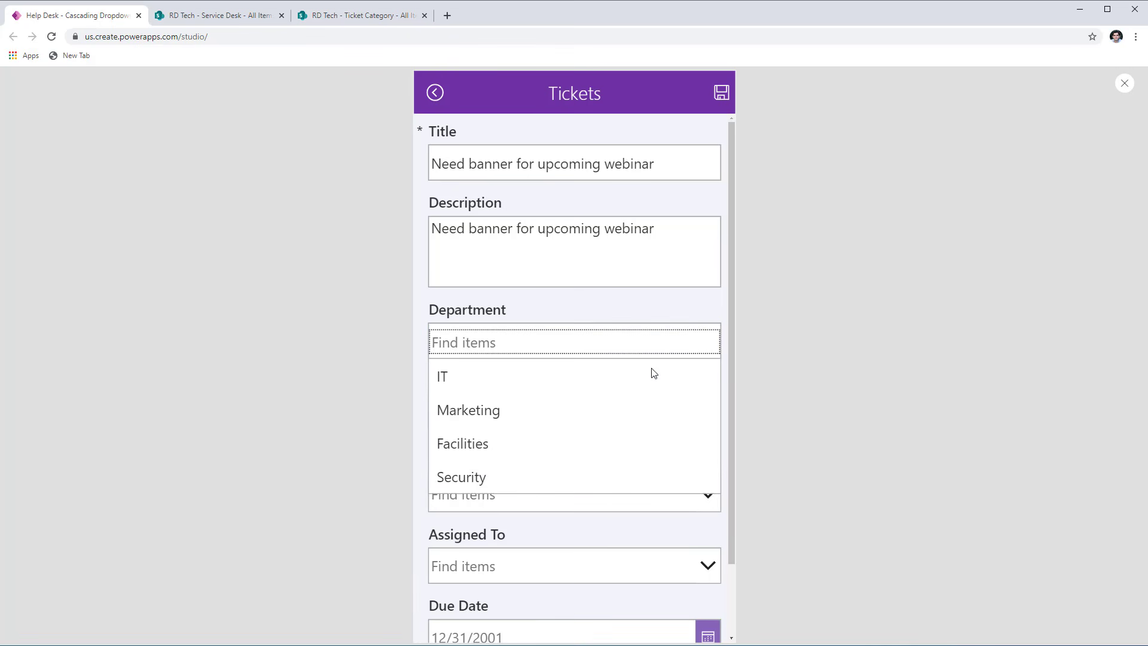
{"action": "left_click", "coordinate": [517, 418]}
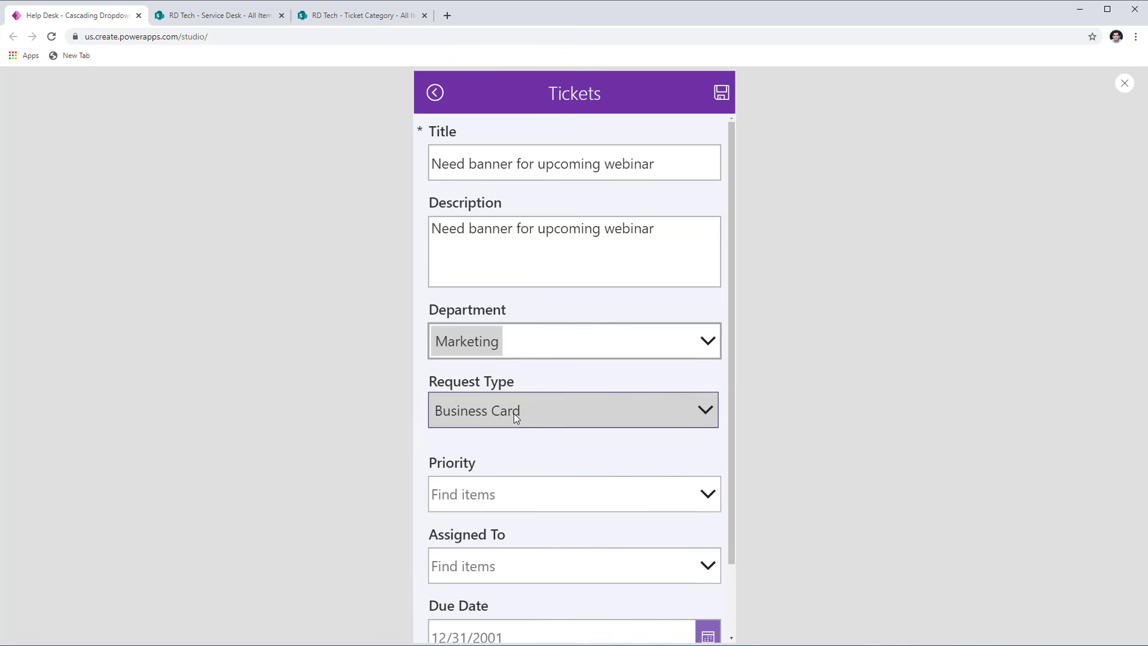
{"action": "left_click", "coordinate": [673, 411]}
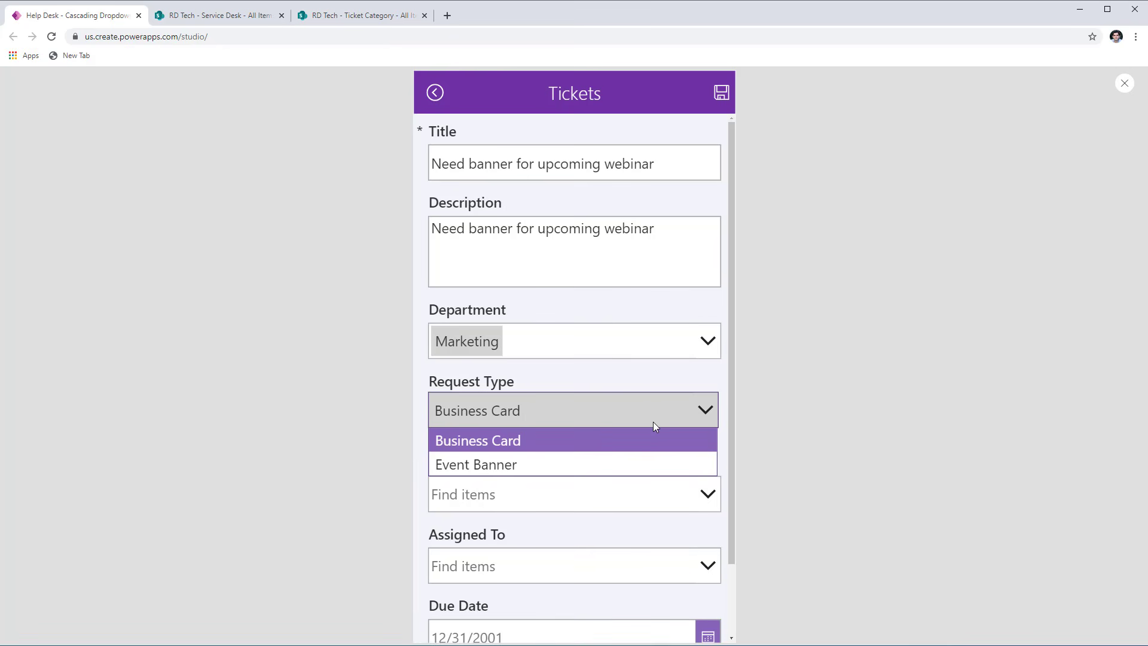
{"action": "left_click", "coordinate": [556, 468]}
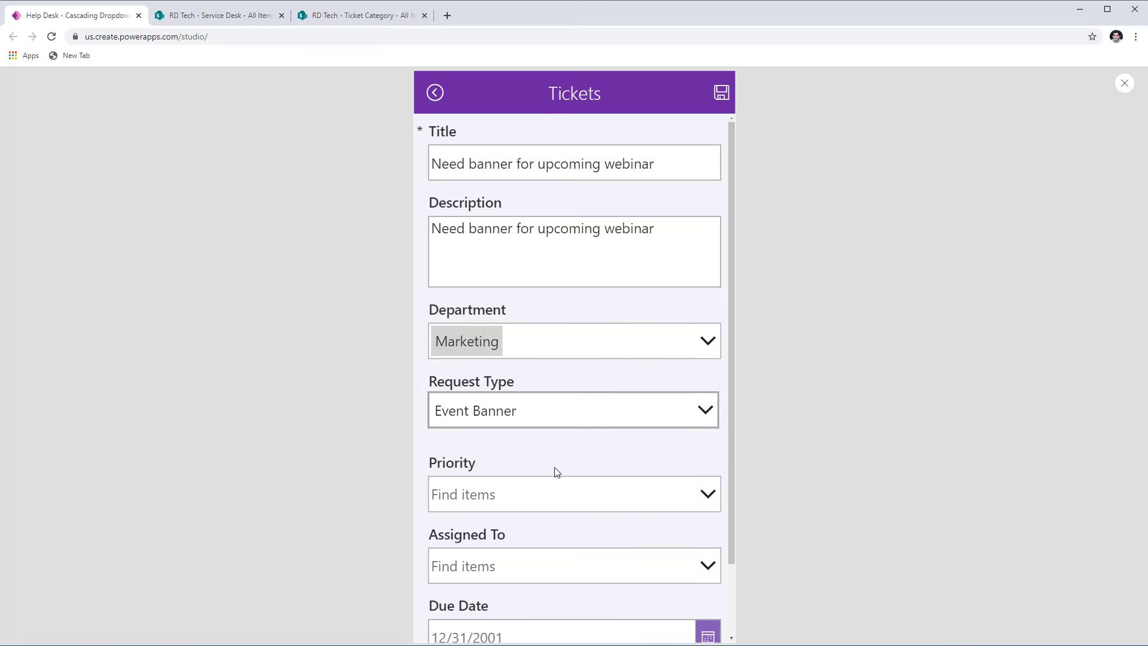
{"action": "scroll", "coordinate": [568, 487], "scroll_direction": "down", "scroll_amount": 2}
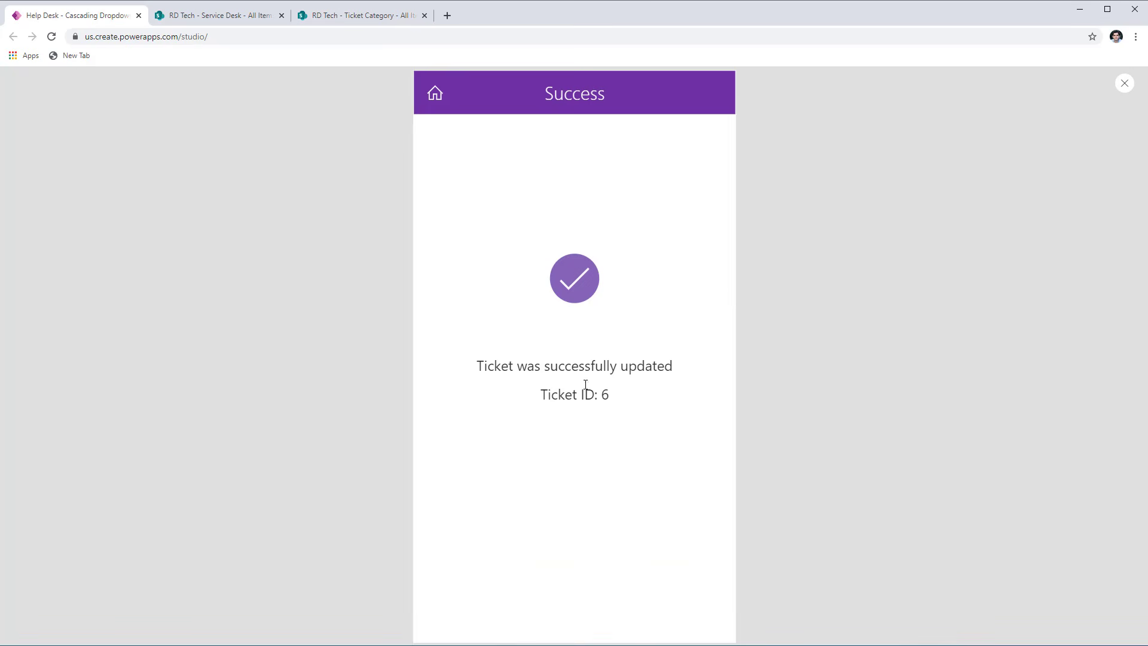
- Return to the ticket list, view the details of the Need banner for upcoming webinar ticket and go back
{"action": "left_click", "coordinate": [435, 106]}
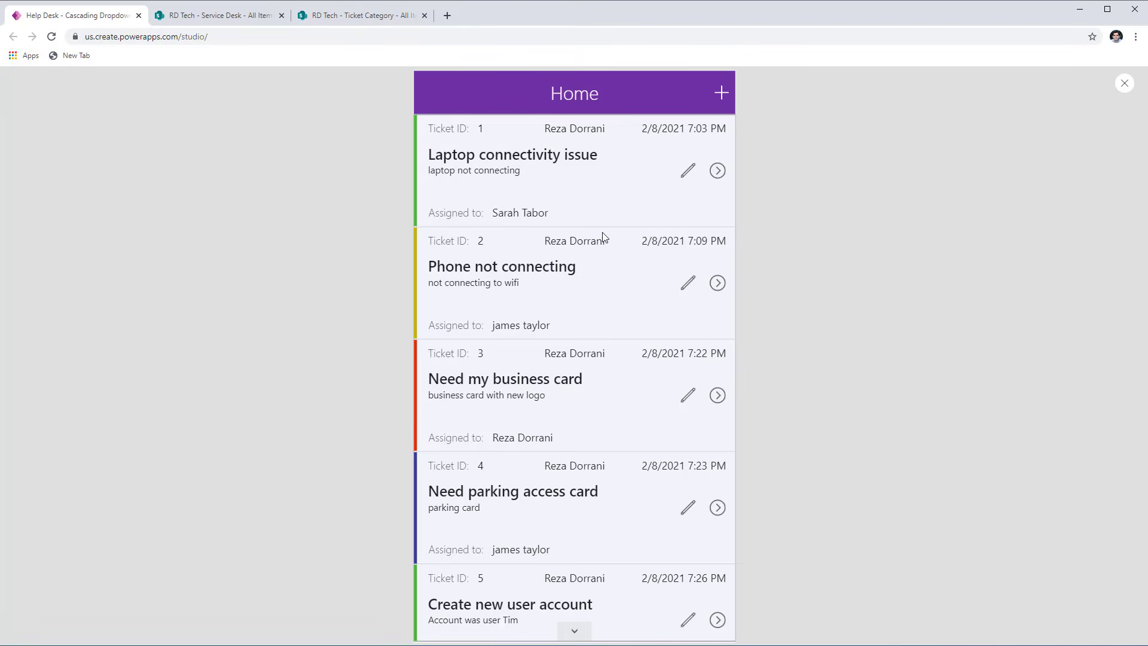
{"action": "scroll", "coordinate": [656, 194], "scroll_direction": "down", "scroll_amount": 2}
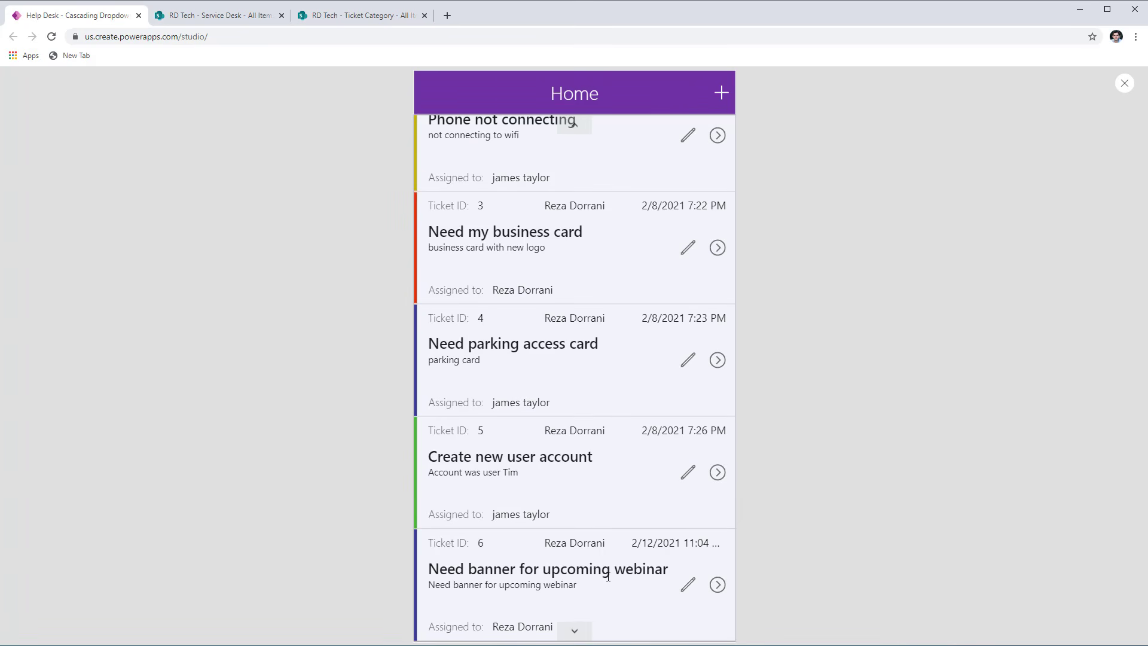
{"action": "left_click", "coordinate": [718, 584]}
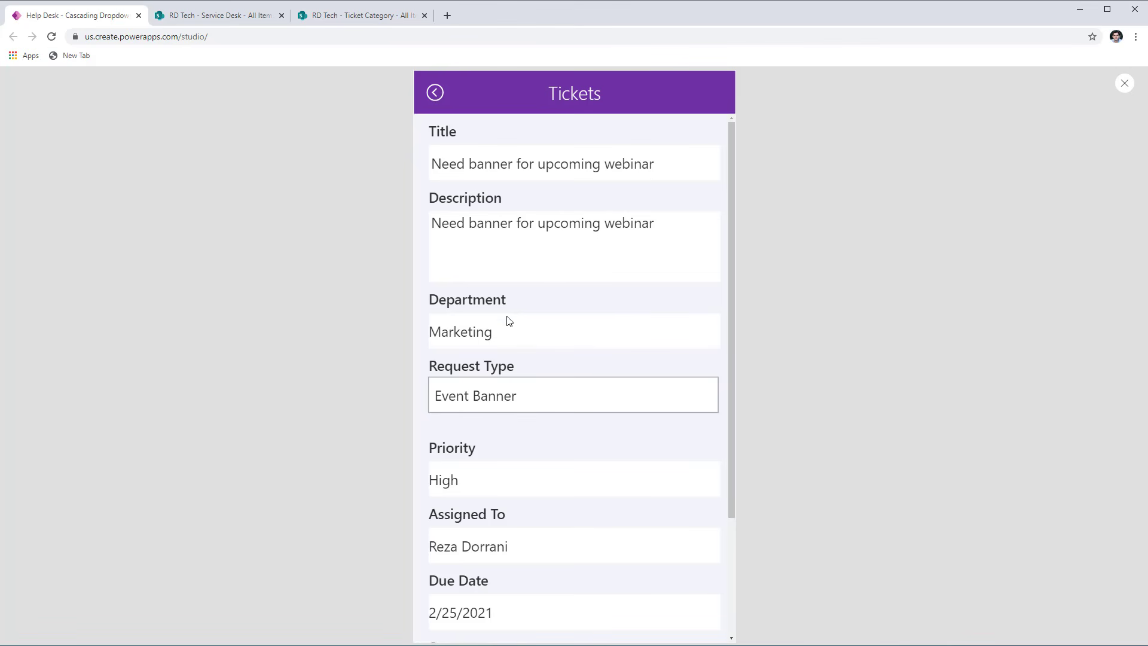
{"action": "left_click", "coordinate": [435, 93]}
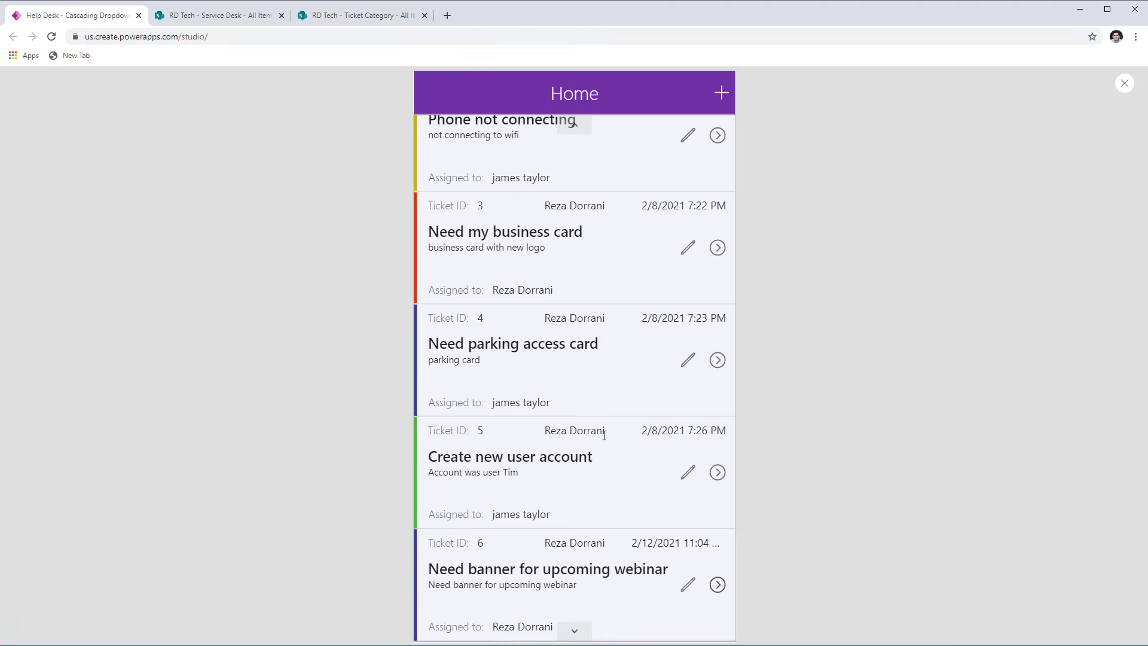
- Open the webinar banner ticket for editing and check its Department and Request Type choices
{"action": "left_click", "coordinate": [686, 585]}
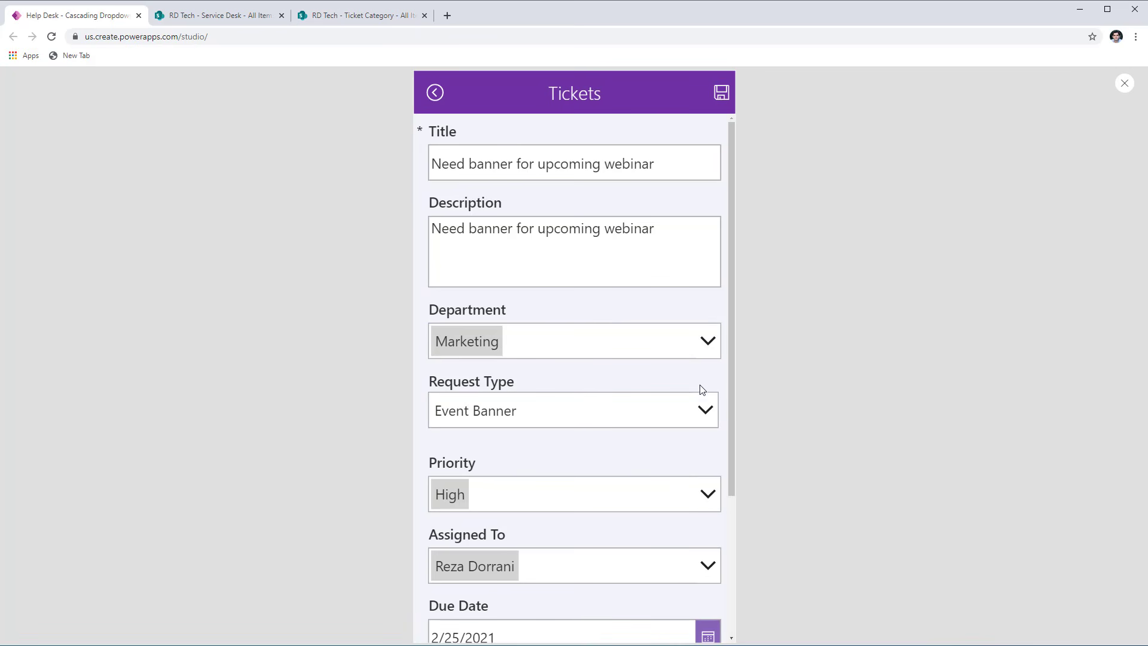
{"action": "left_click", "coordinate": [717, 349]}
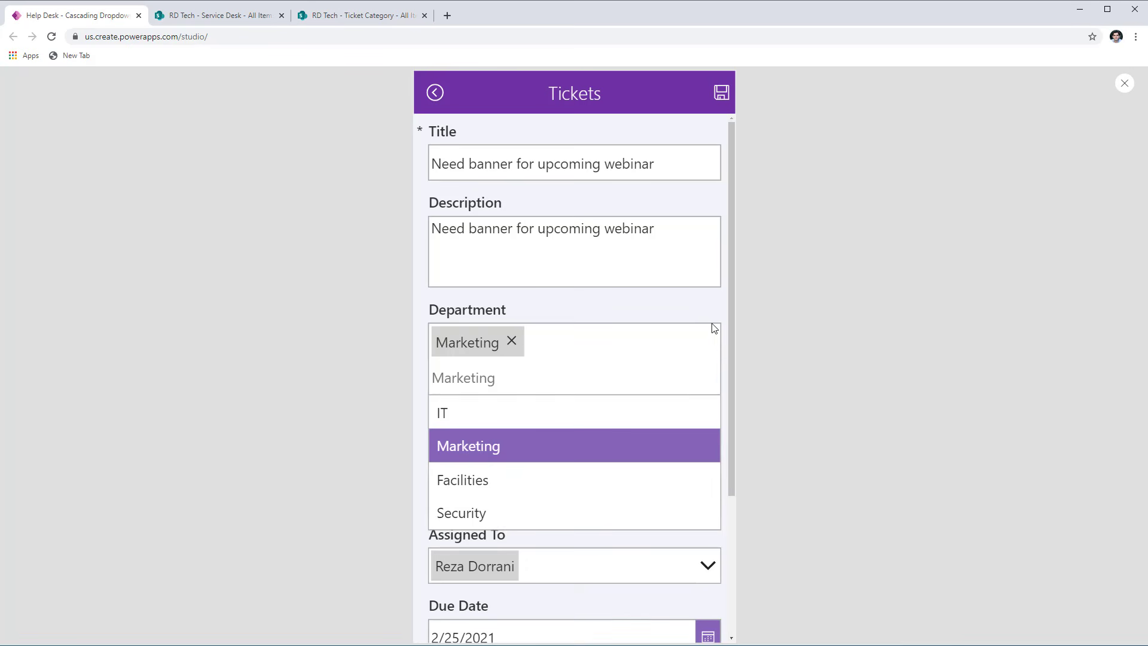
{"action": "left_click", "coordinate": [715, 328]}
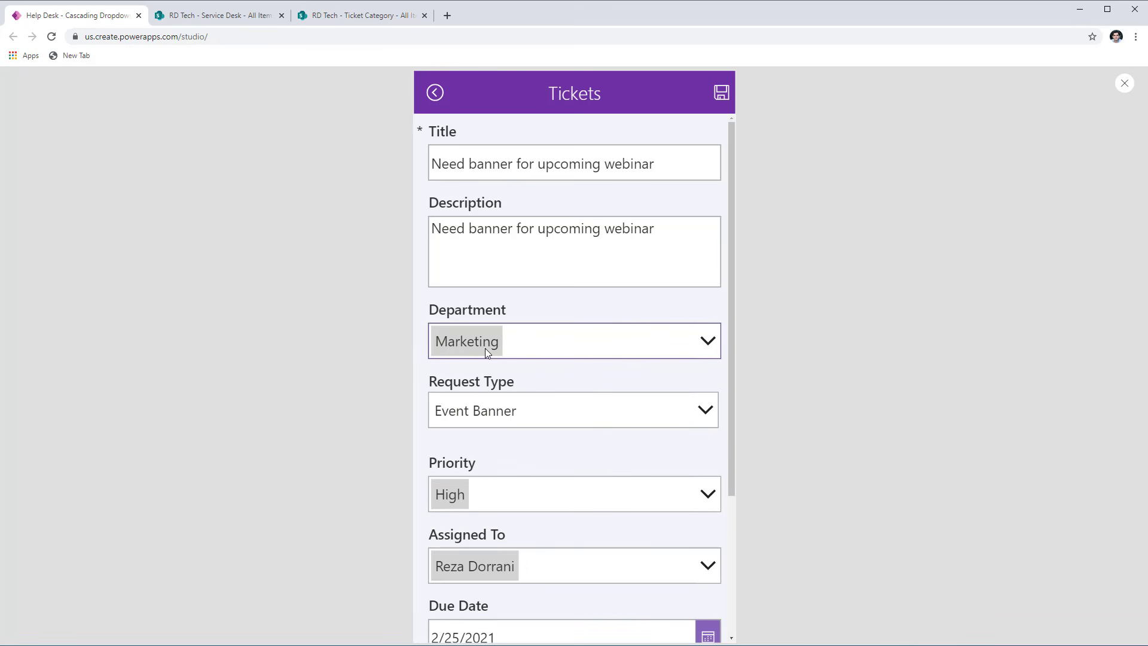
{"action": "left_click", "coordinate": [695, 413]}
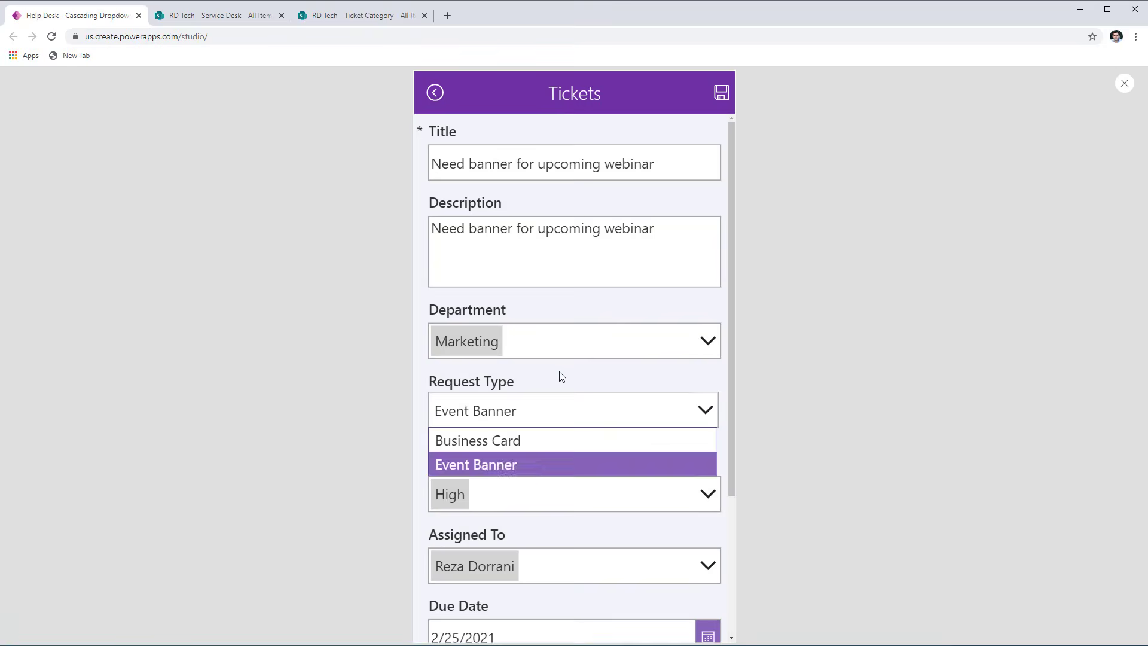
- Switch the ticket's Department to IT, check the Request Type choices offered and leave the form without saving
{"action": "left_click", "coordinate": [704, 338]}
{"action": "left_click", "coordinate": [699, 343]}
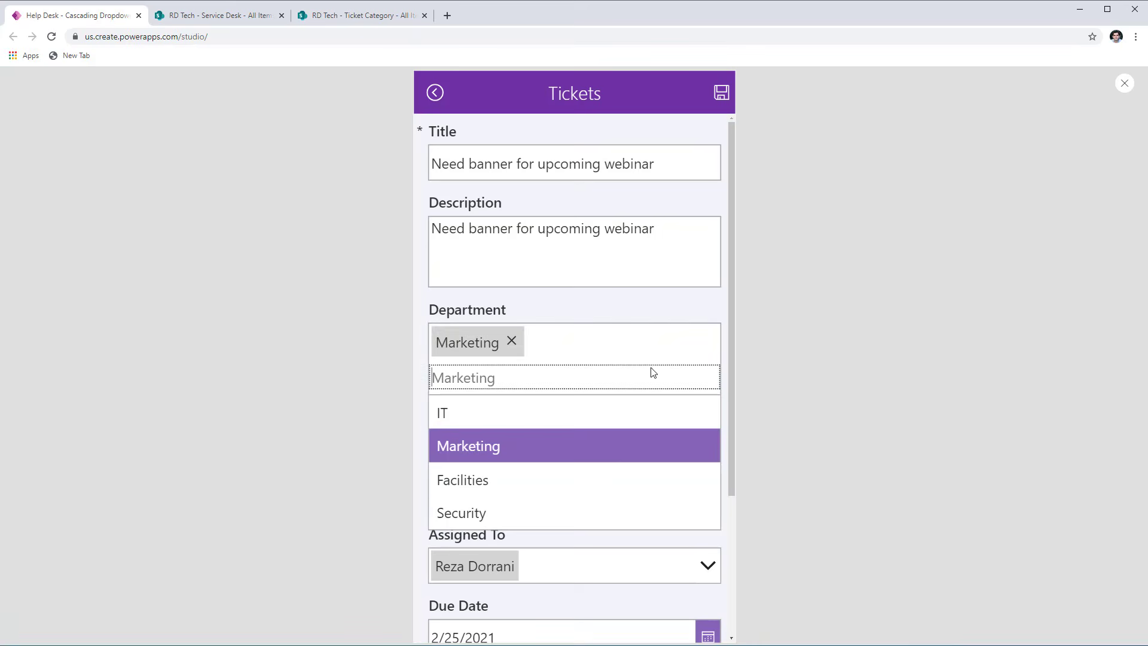
{"action": "left_click", "coordinate": [515, 416]}
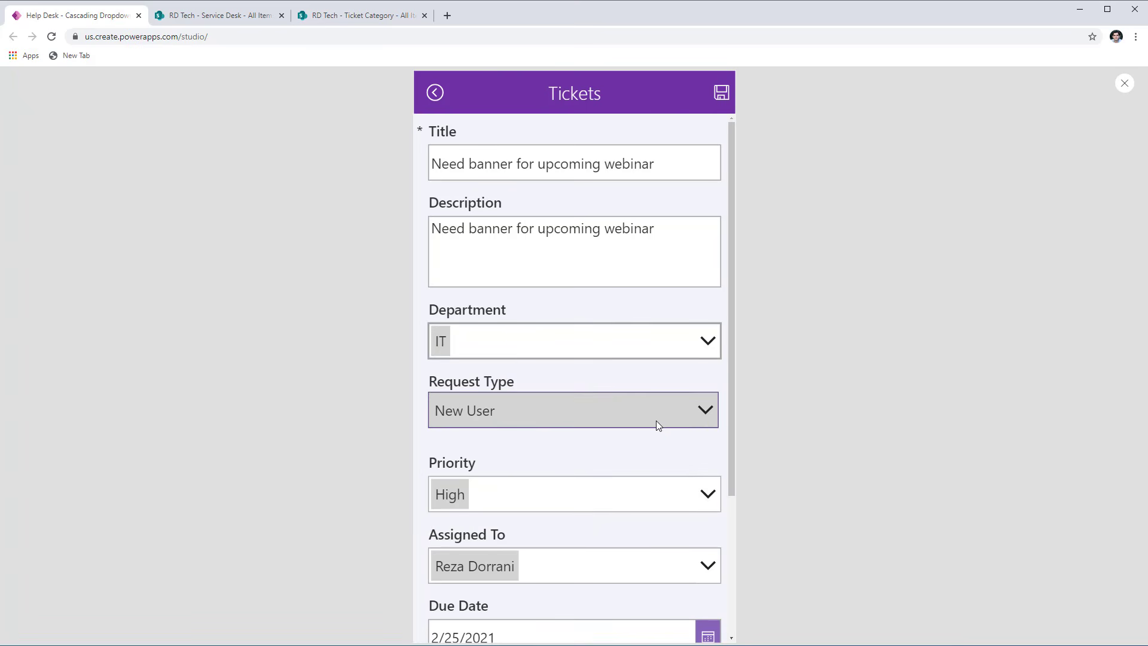
{"action": "left_click", "coordinate": [701, 416]}
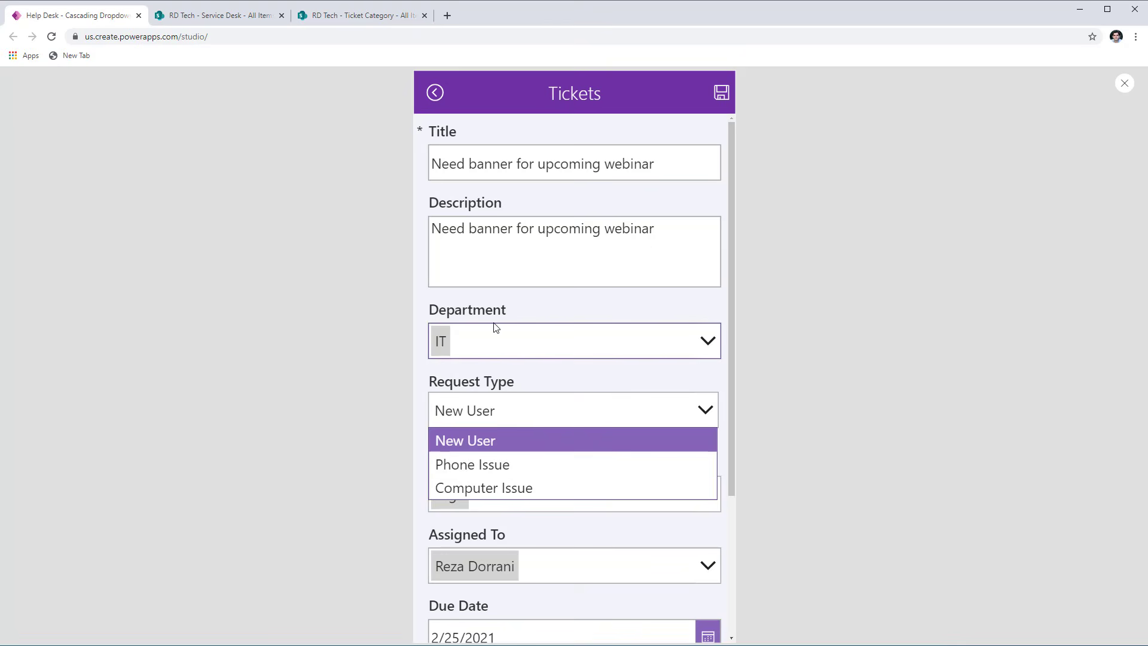
{"action": "left_click", "coordinate": [434, 93]}
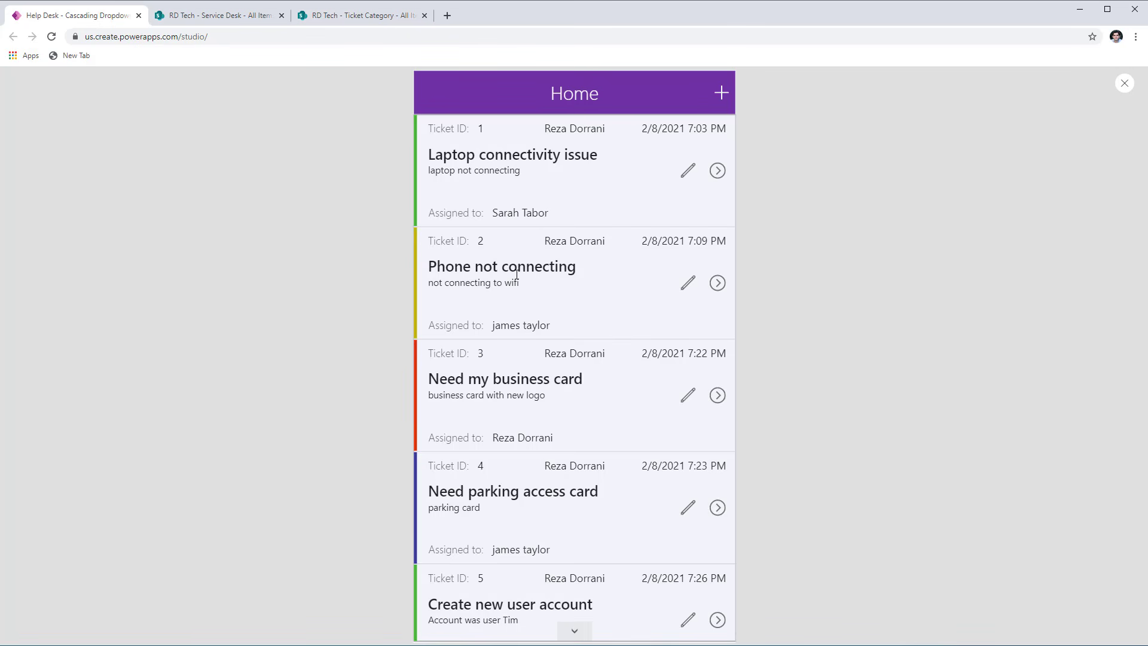
- Preview the Home screen's Department and Request Type filter dropdowns, return to the editor and inspect their labels
{"action": "left_click", "coordinate": [1125, 83]}
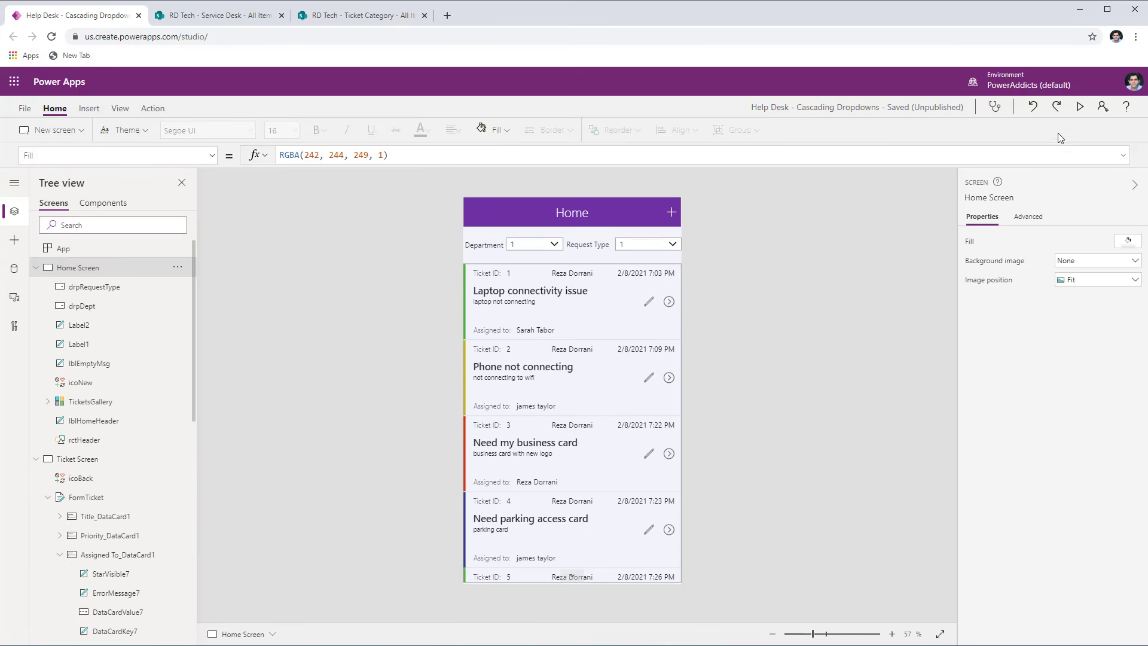
{"action": "left_click", "coordinate": [1079, 107]}
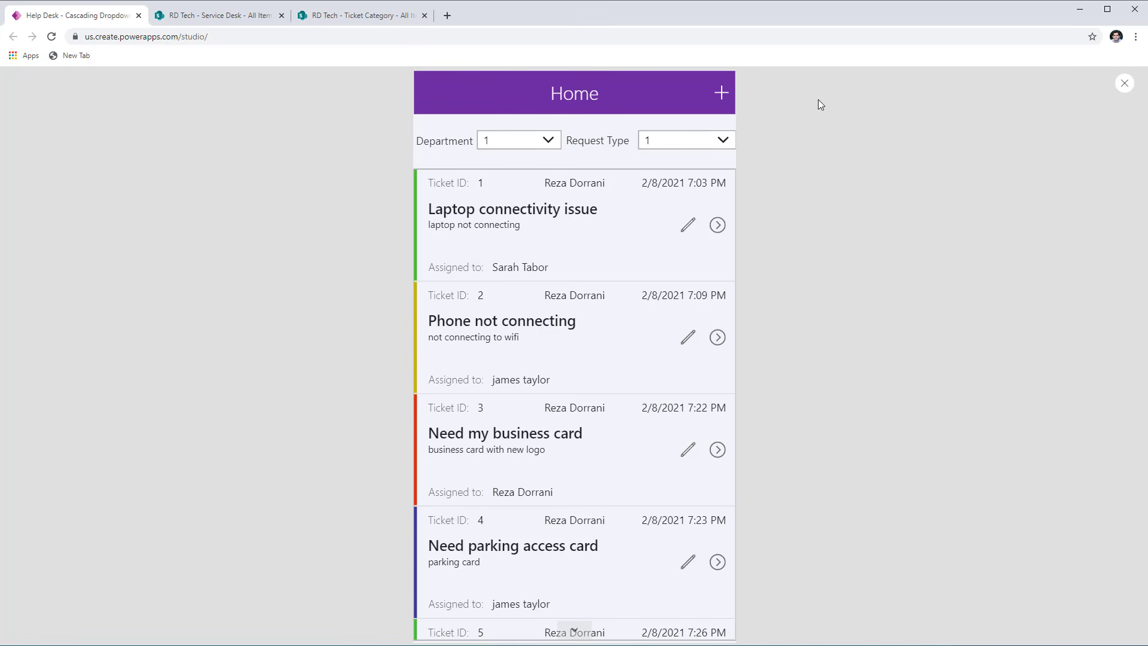
{"action": "left_click", "coordinate": [1130, 86]}
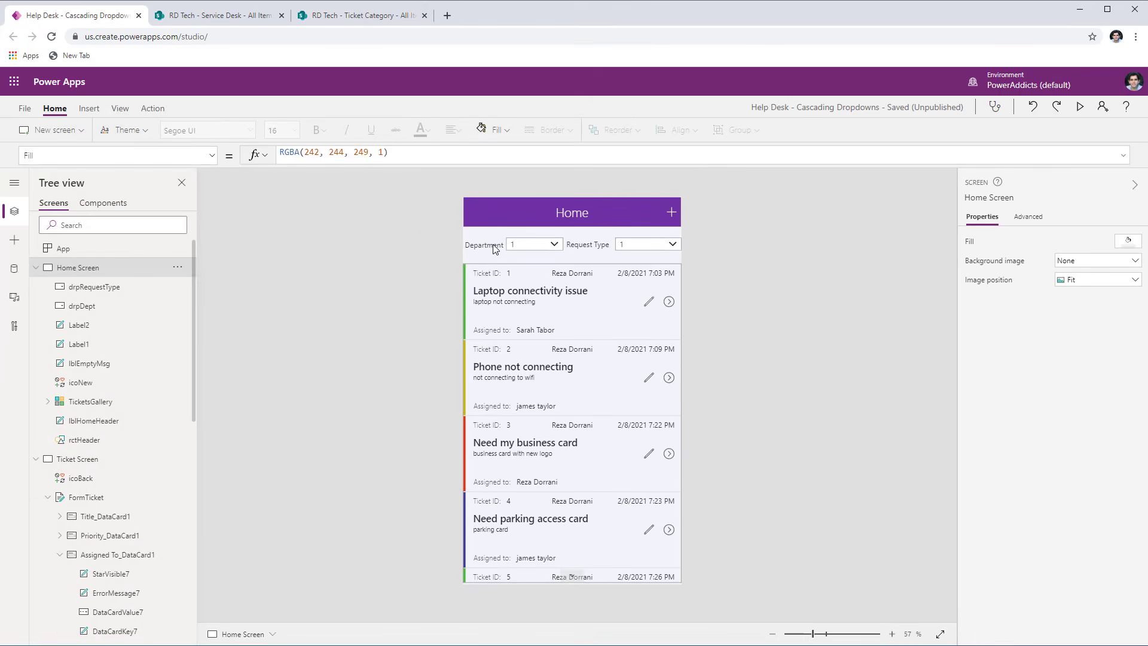
{"action": "left_click", "coordinate": [493, 243]}
{"action": "left_click", "coordinate": [591, 244]}
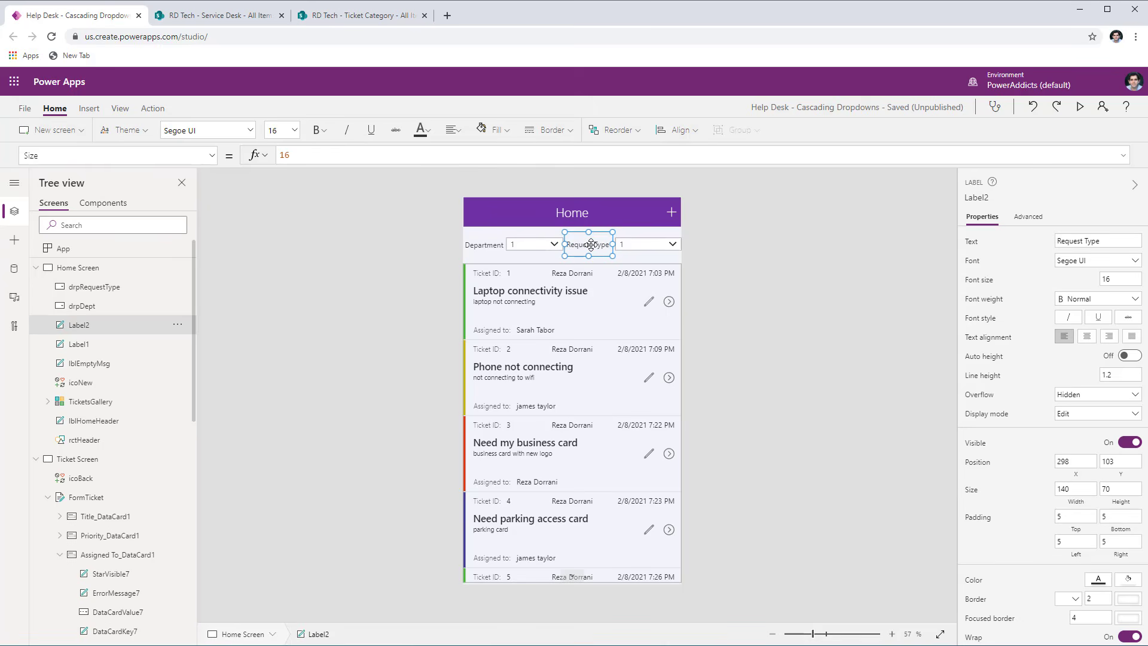
- Set the Items formula of the Home screen's drpDept dropdown to Choices('Service Desk'.Department)
{"action": "left_click", "coordinate": [553, 245]}
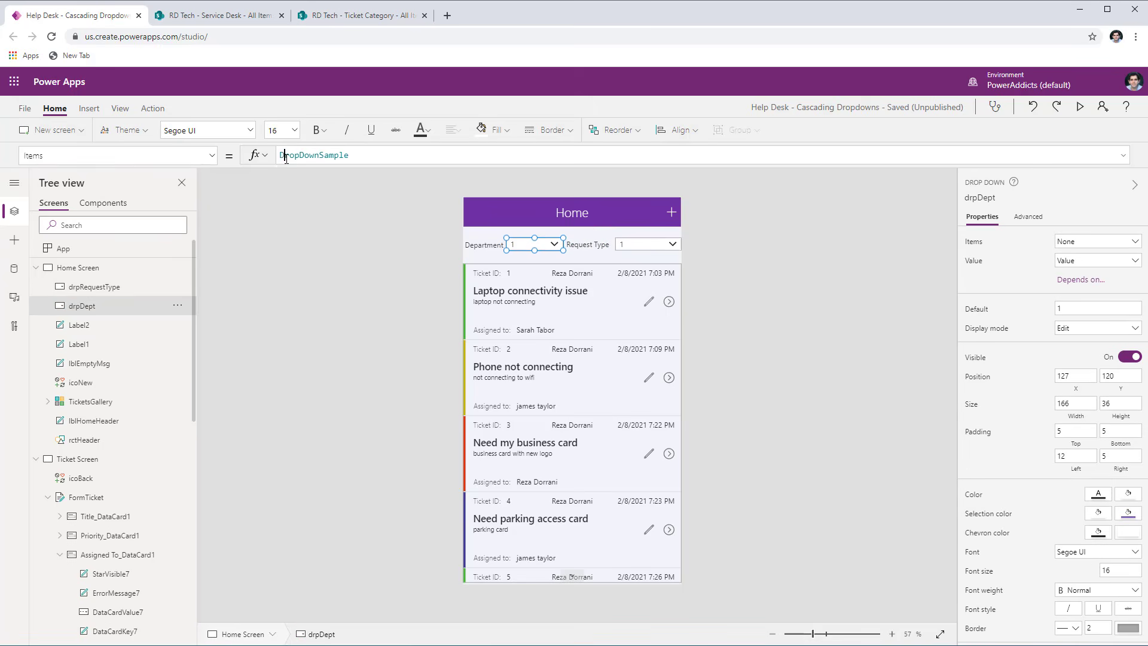
{"action": "double_click", "coordinate": [286, 158]}
{"action": "type", "text": "choic"}
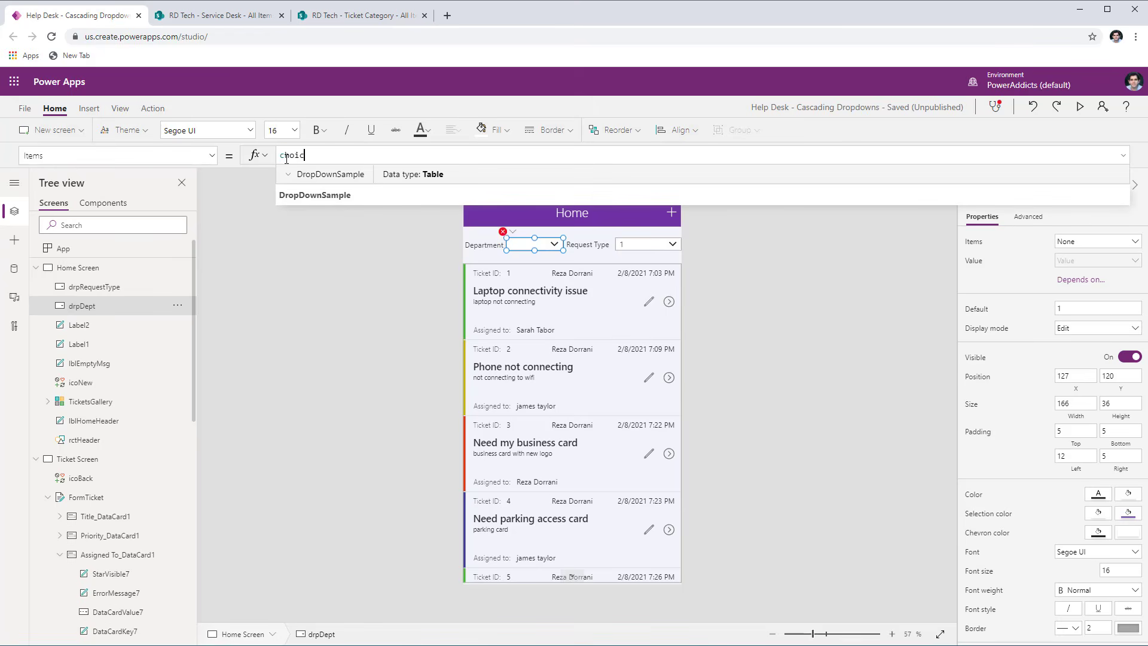
{"action": "type", "text": "es("}
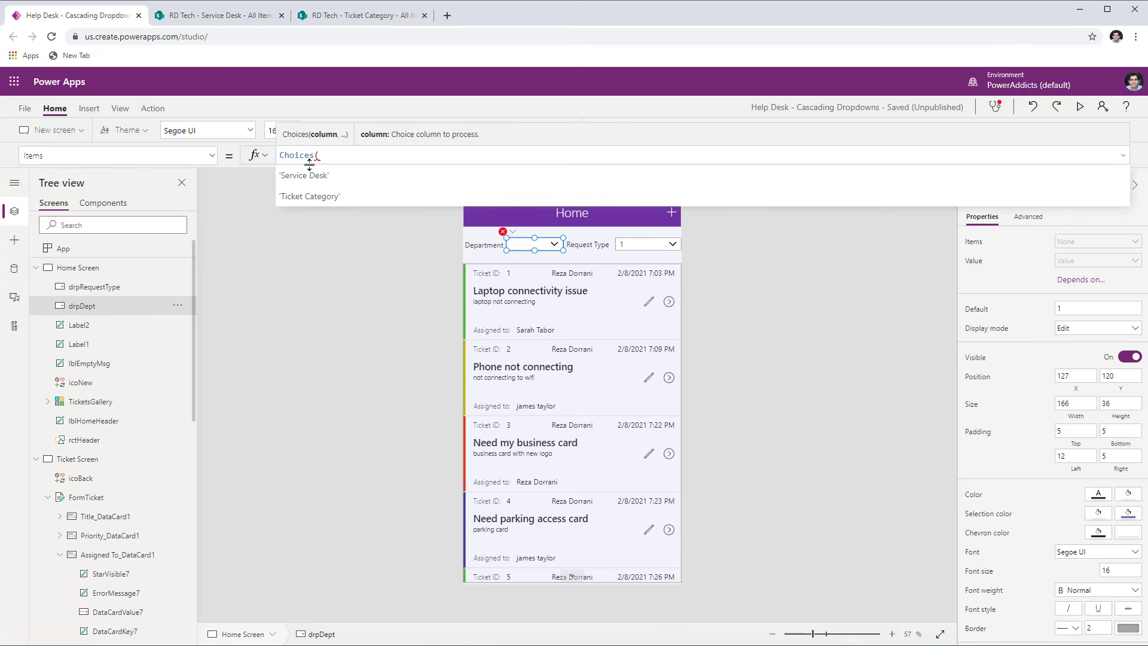
{"action": "left_click", "coordinate": [324, 173]}
{"action": "type", "text": "."}
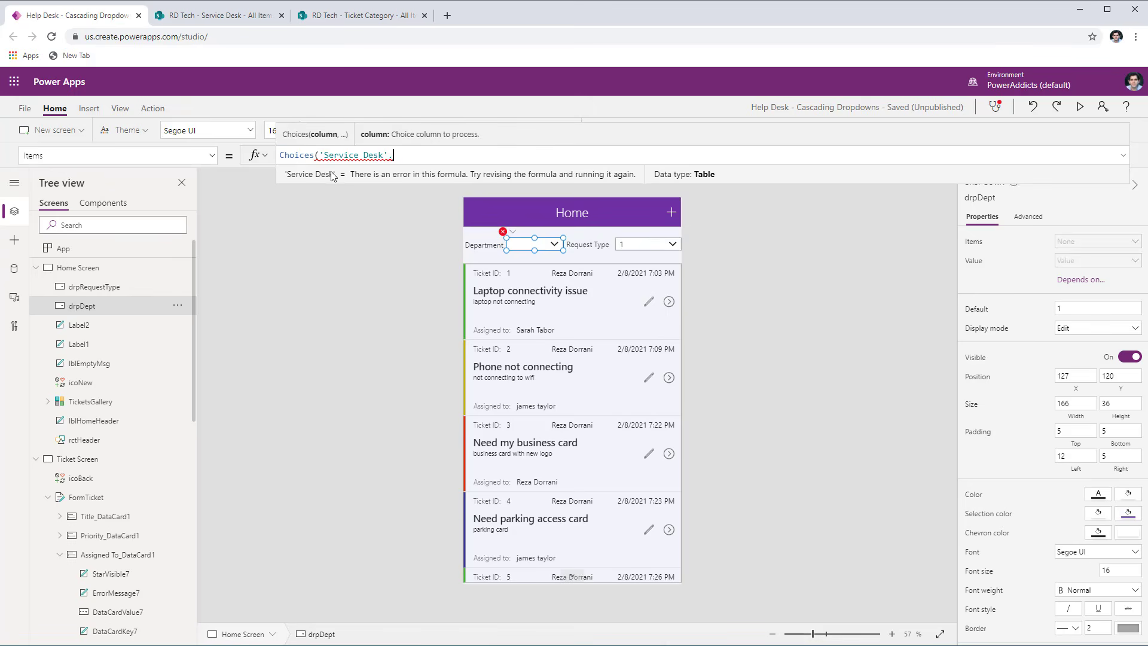
{"action": "type", "text": "dep"}
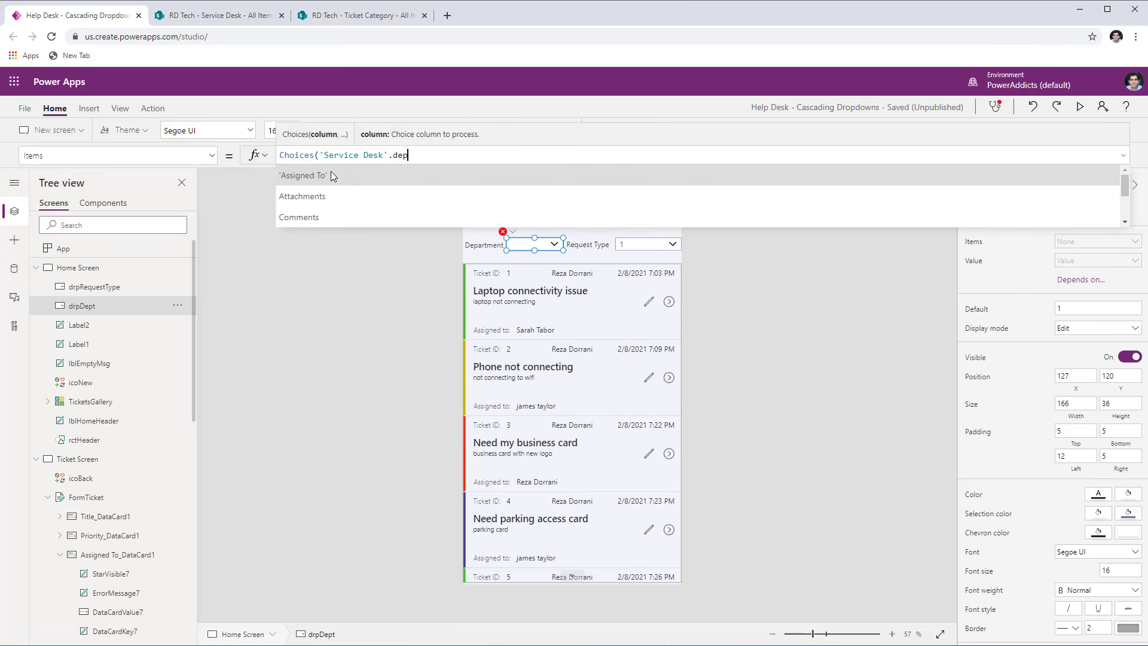
{"action": "left_click", "coordinate": [331, 175]}
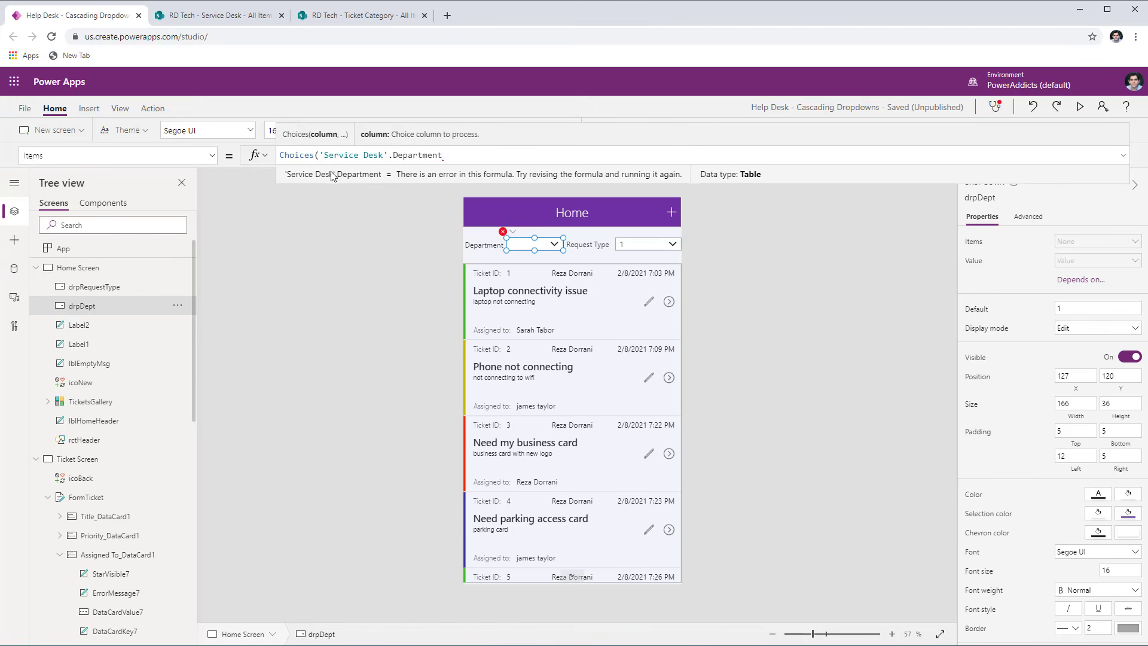
{"action": "type", "text": ")"}
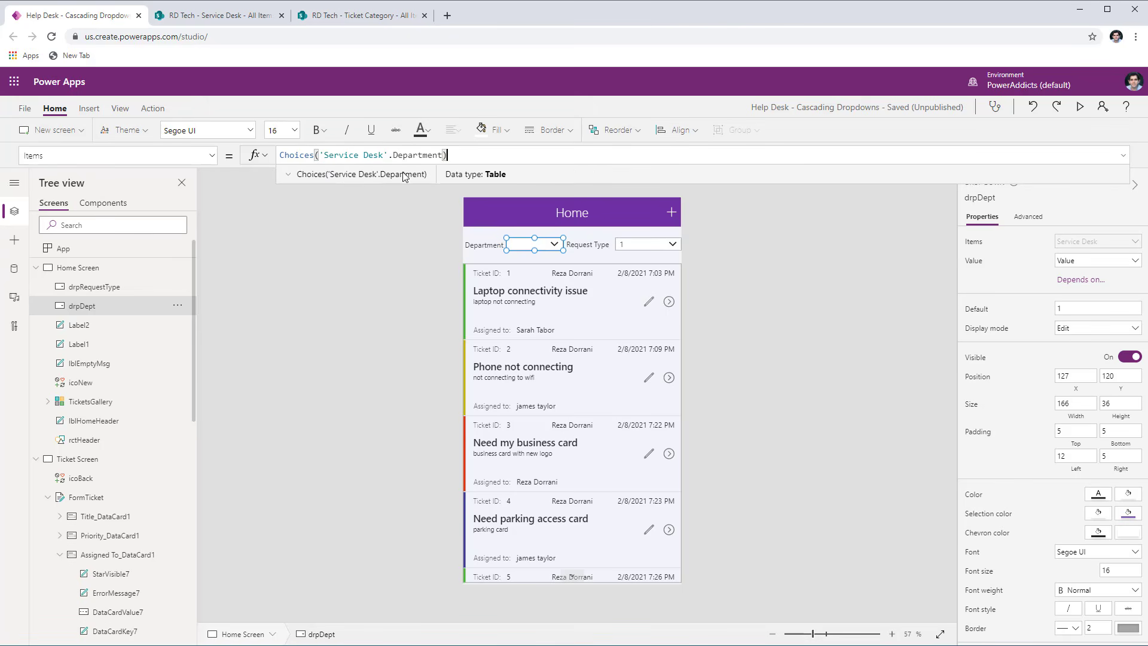
- Preview the app and examine the choices offered by the Home screen's Department dropdown
{"action": "left_click", "coordinate": [1082, 108]}
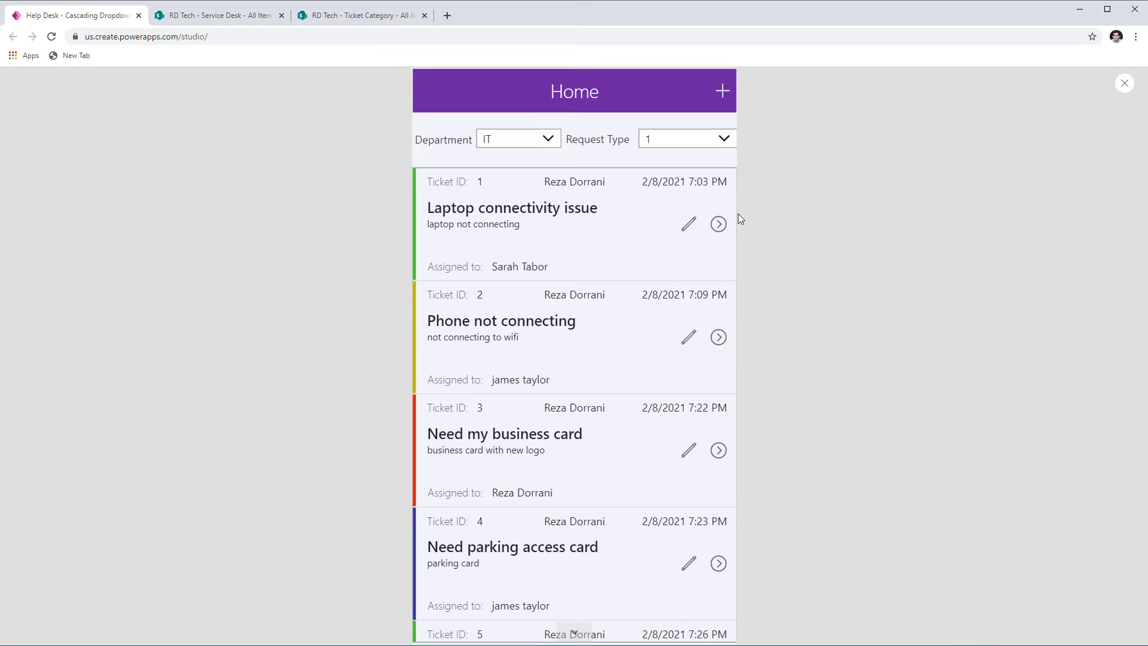
{"action": "left_click", "coordinate": [540, 141]}
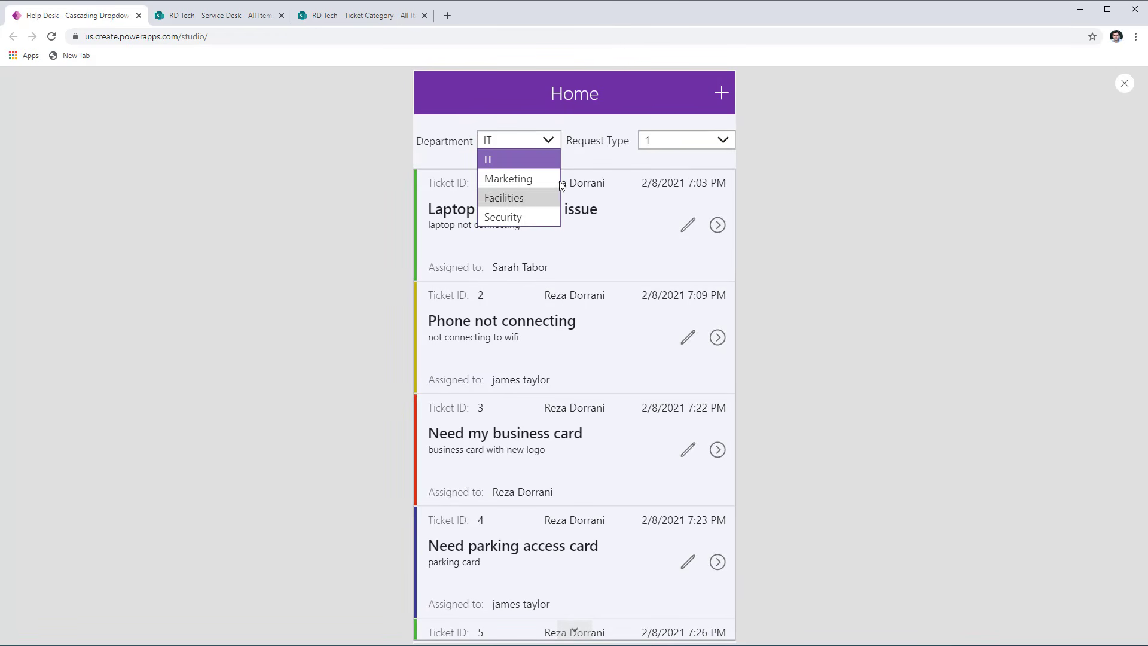
{"action": "left_click", "coordinate": [569, 159]}
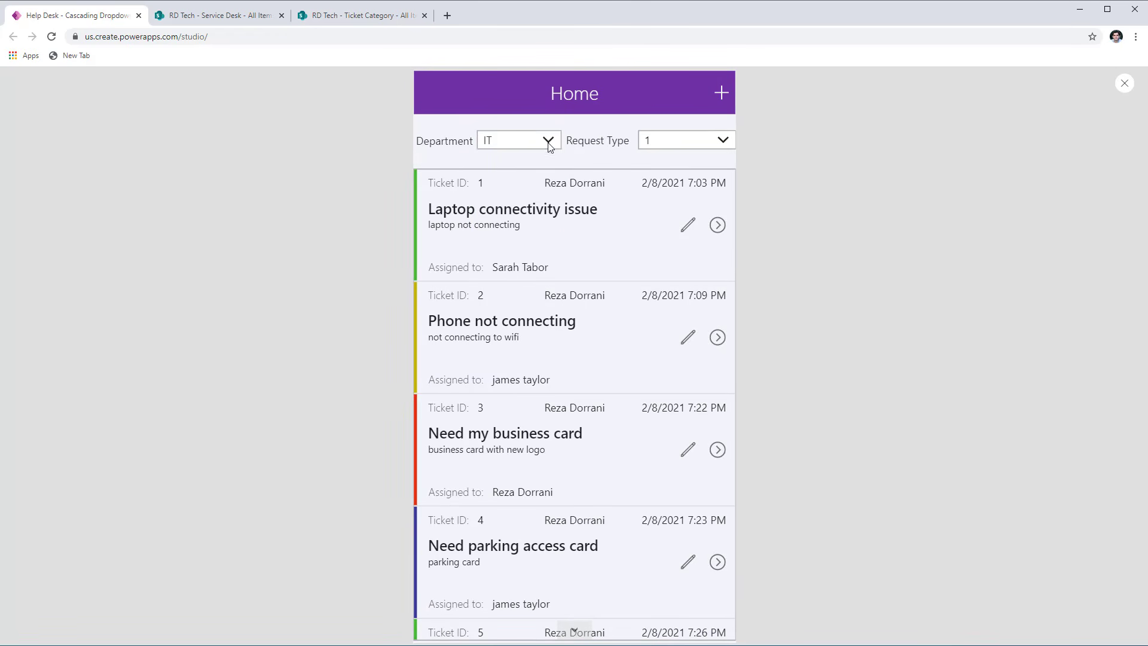
{"action": "left_click", "coordinate": [547, 146]}
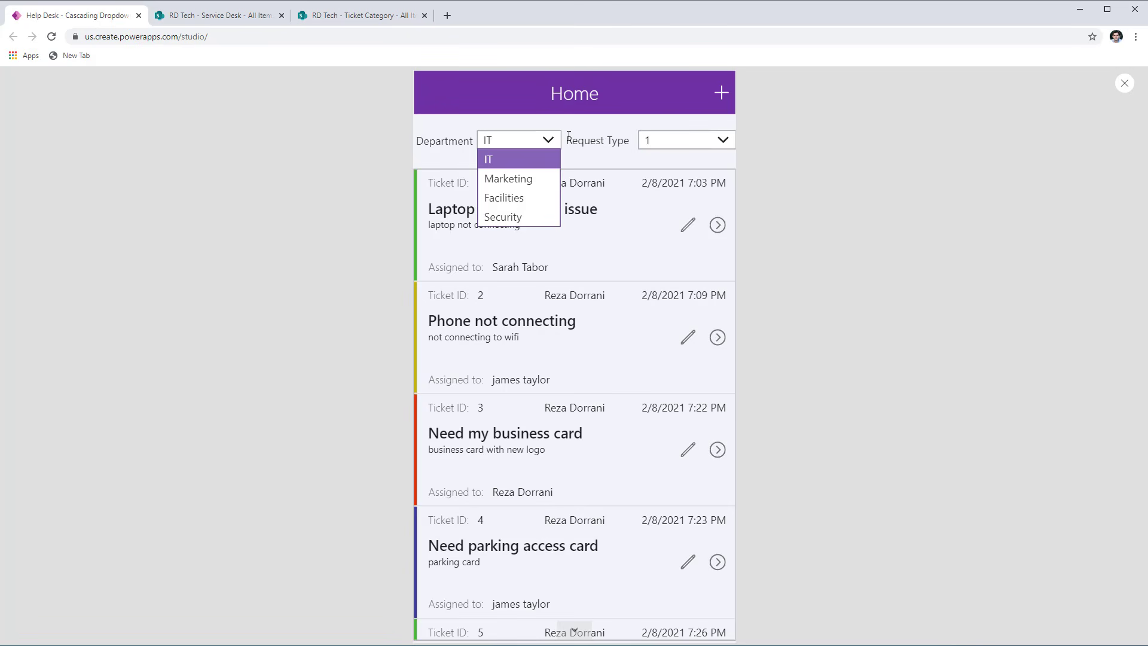
{"action": "left_click", "coordinate": [570, 137]}
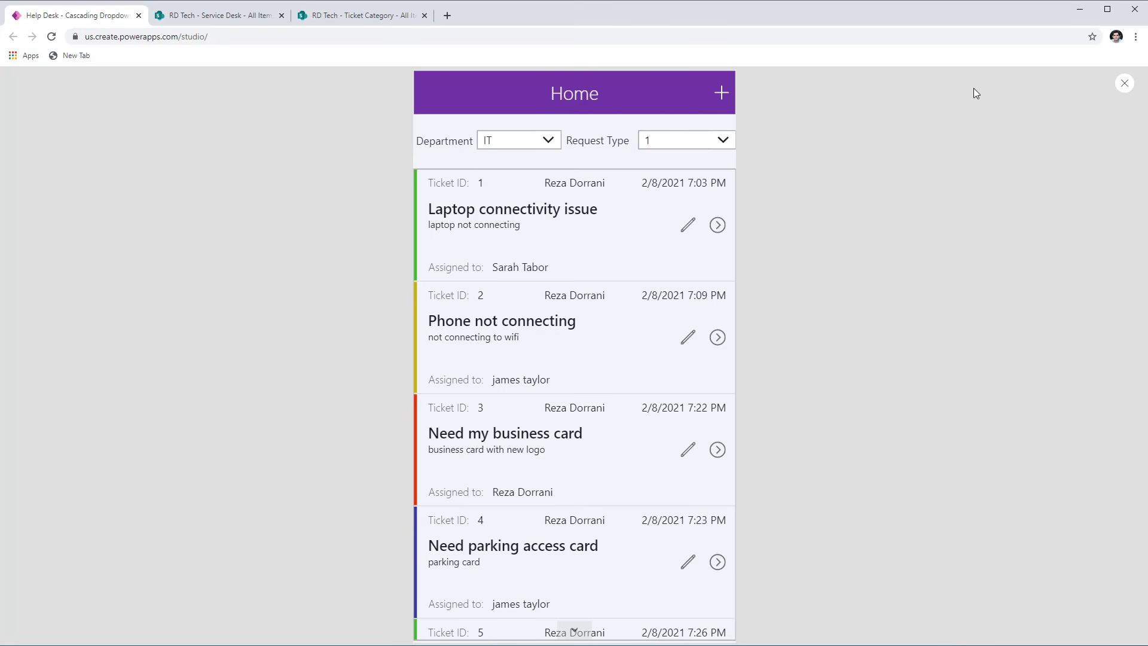
- Leave the preview and set App's OnStart formula to ClearCollect(colDept, {Value: "All"}); Collect(colDept, Choices('Service Desk'.Department))
{"action": "left_click", "coordinate": [1124, 85]}
{"action": "left_click", "coordinate": [90, 254]}
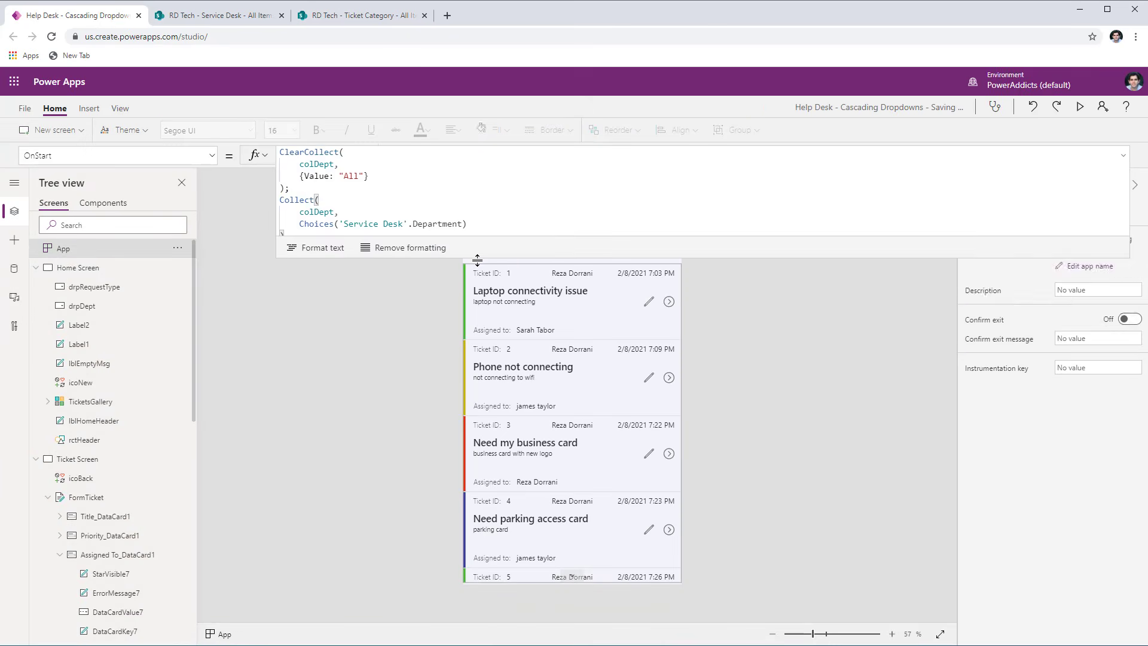
{"action": "left_click_drag", "start_coordinate": [477, 258], "coordinate": [456, 440]}
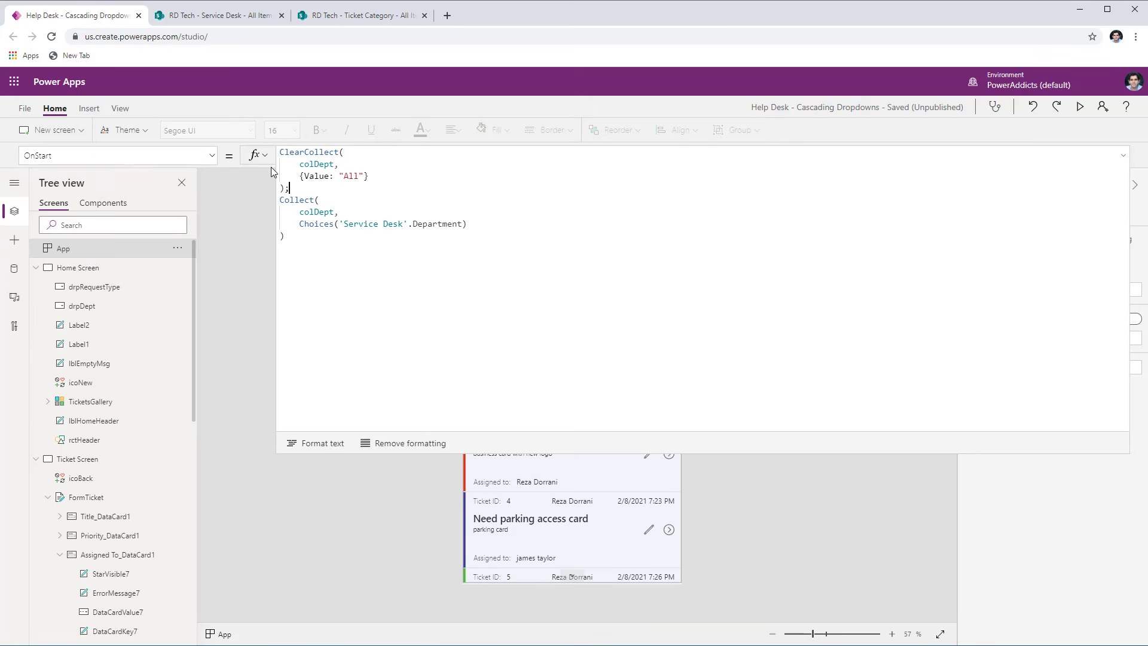
- Review App's OnStart formula: the colDept collection, the {Value: "All"} record and the Collect call with the Service Desk Department choices
{"action": "double_click", "coordinate": [313, 166]}
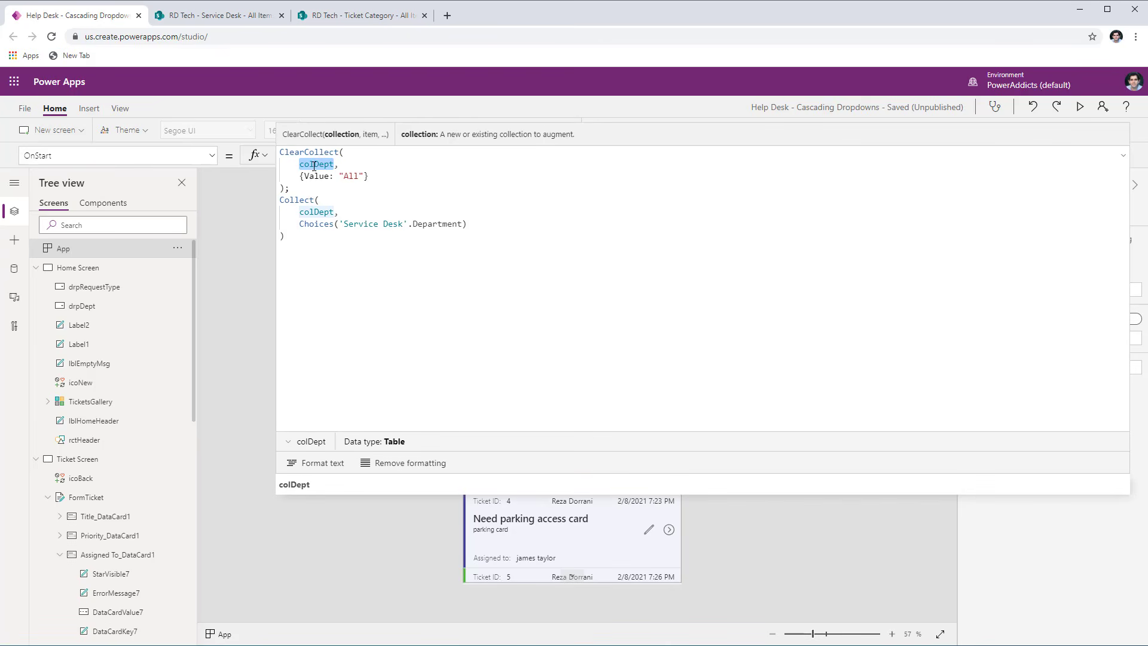
{"action": "left_click", "coordinate": [312, 177]}
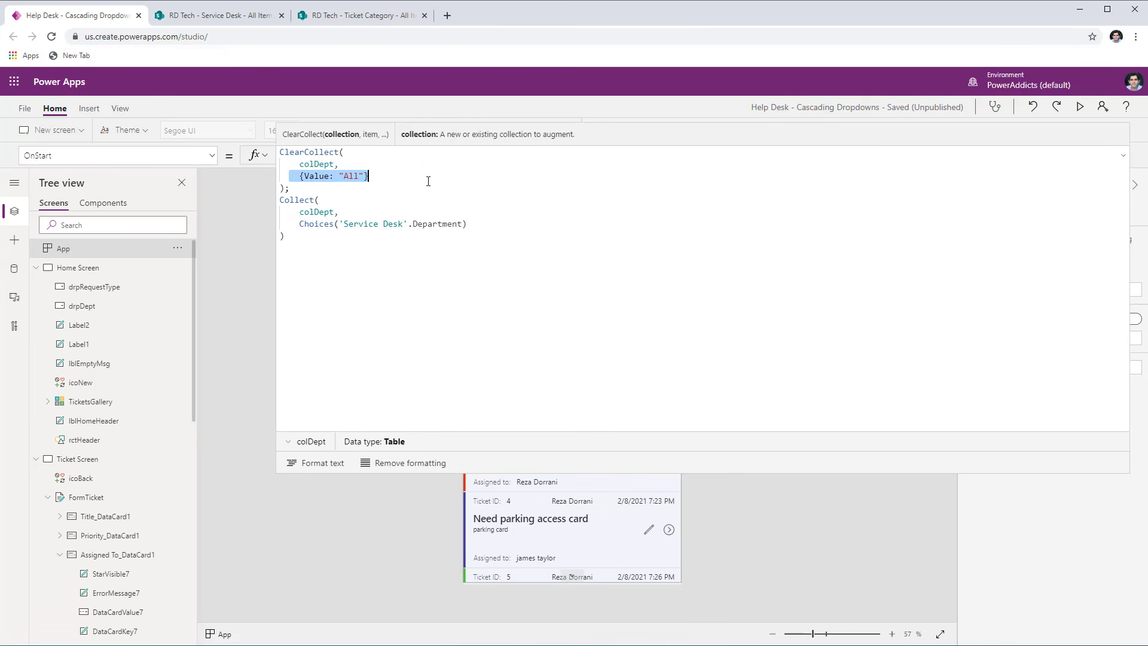
{"action": "double_click", "coordinate": [311, 177]}
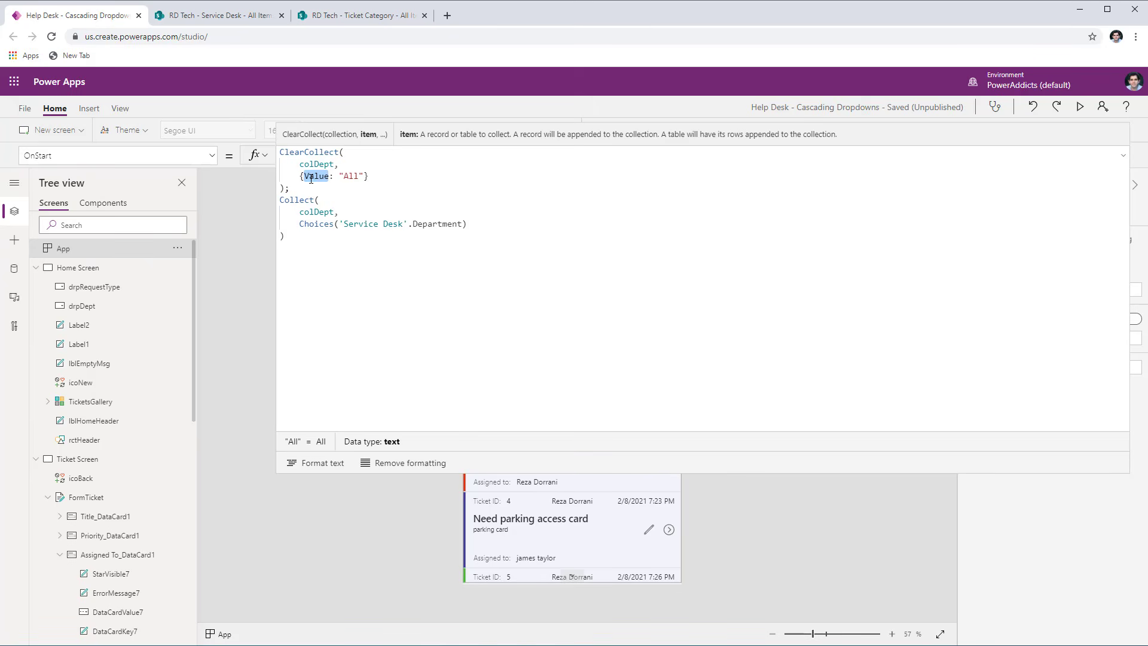
{"action": "double_click", "coordinate": [351, 175]}
{"action": "left_click", "coordinate": [374, 180]}
{"action": "double_click", "coordinate": [299, 200]}
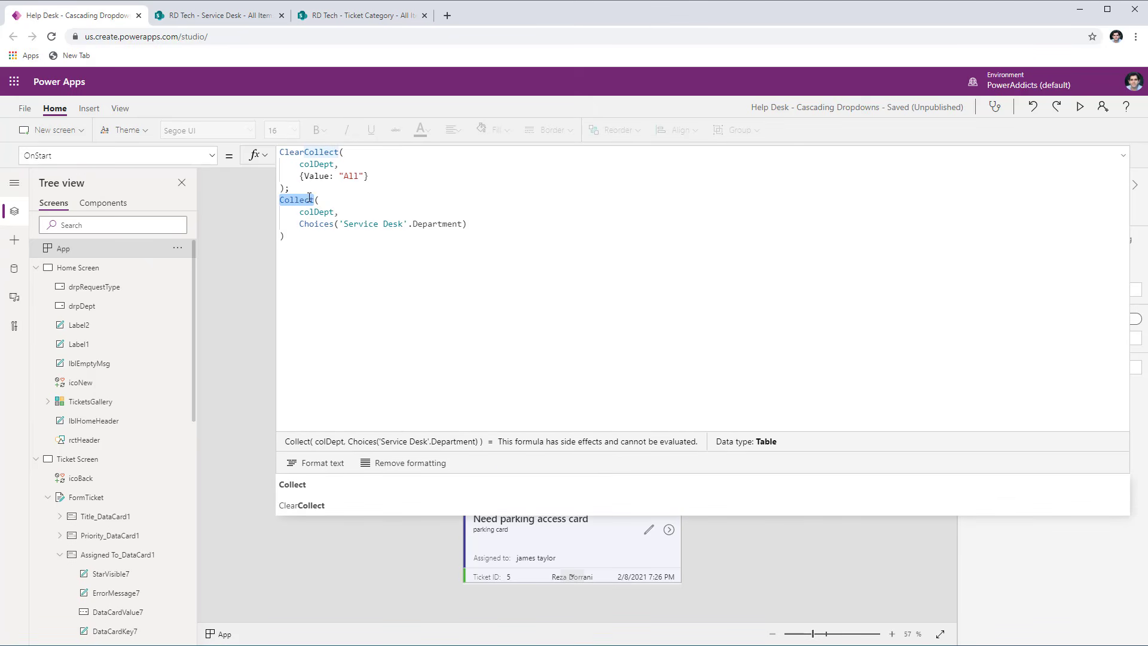
{"action": "left_click_drag", "start_coordinate": [299, 224], "coordinate": [468, 224]}
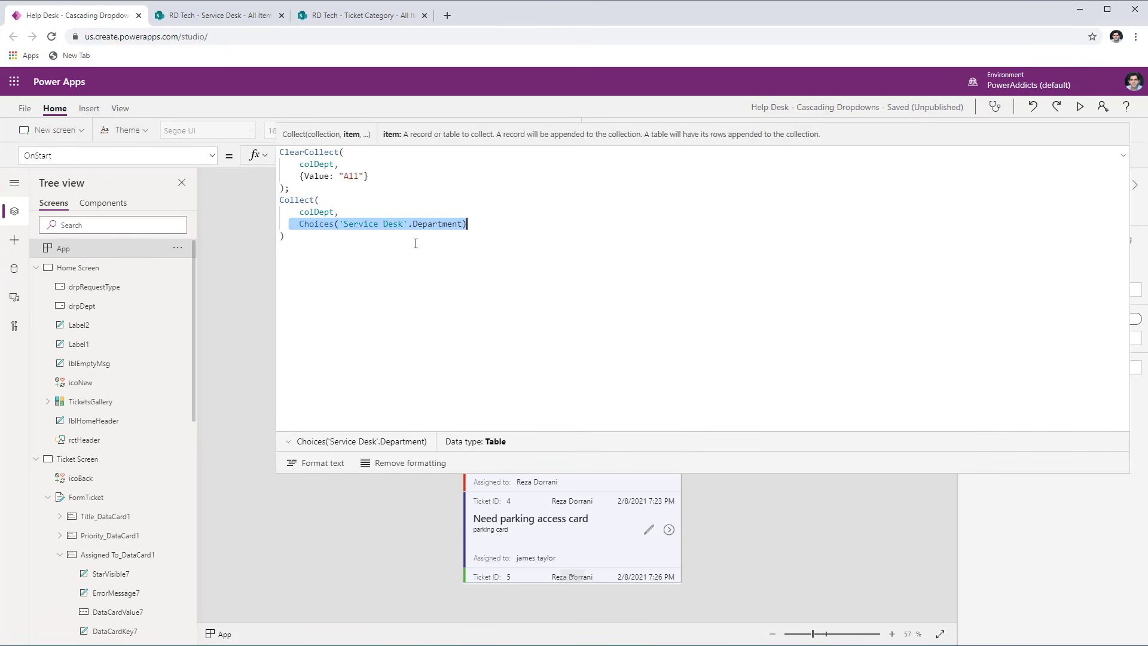
{"action": "left_click", "coordinate": [415, 243]}
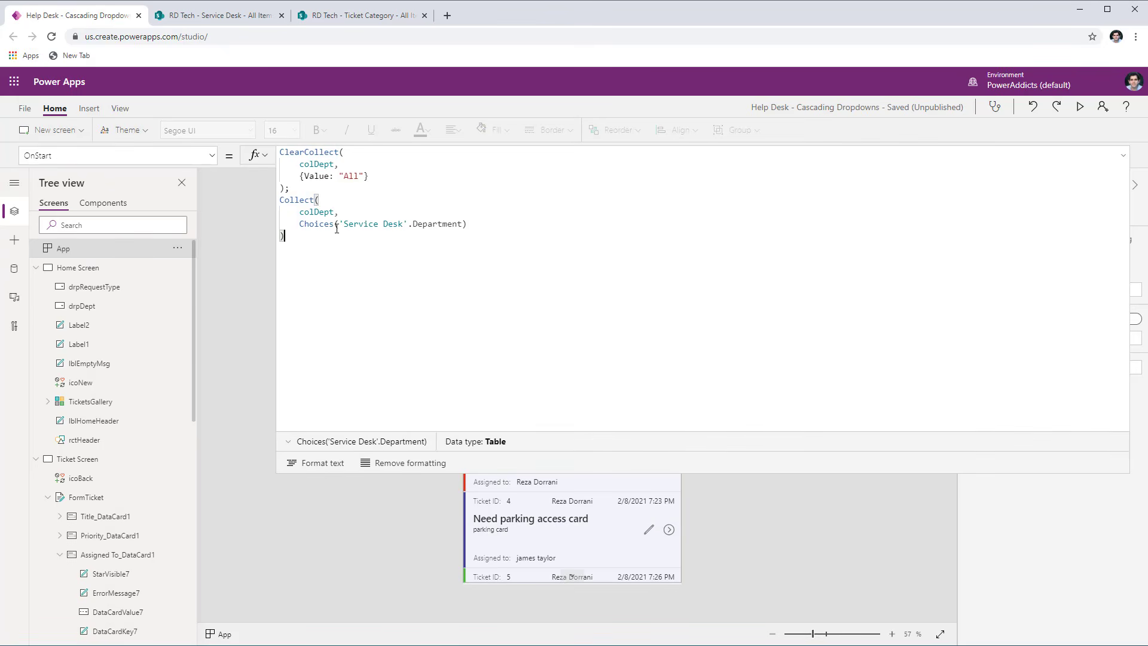
{"action": "double_click", "coordinate": [418, 223]}
{"action": "left_click_drag", "start_coordinate": [289, 224], "coordinate": [485, 224]}
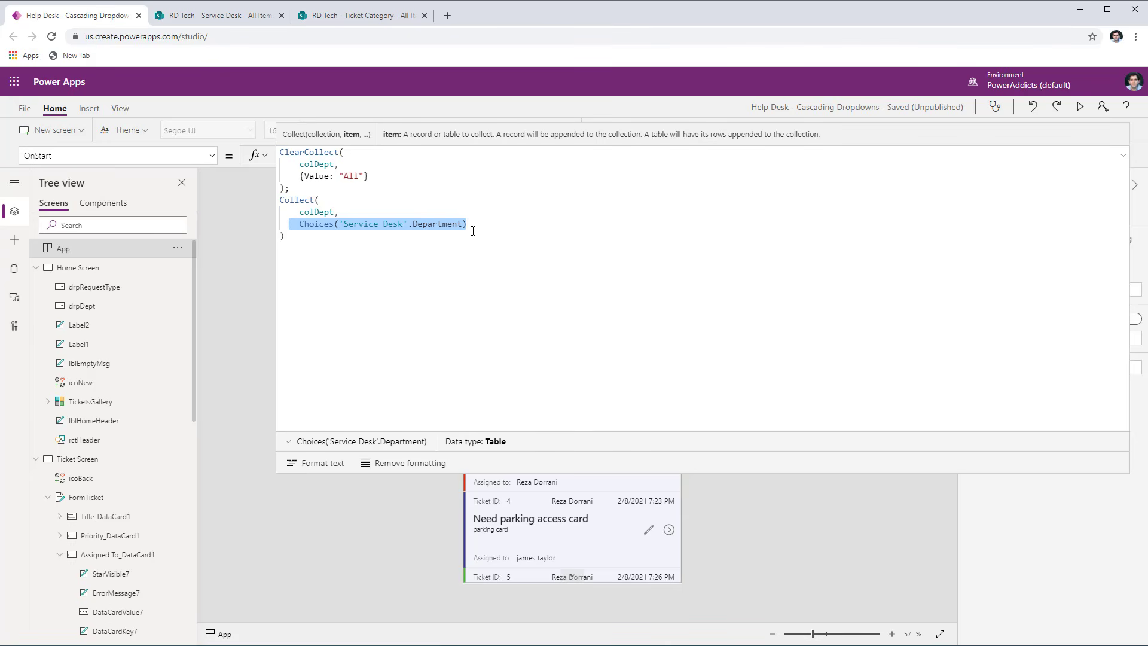
{"action": "left_click_drag", "start_coordinate": [297, 177], "coordinate": [403, 177]}
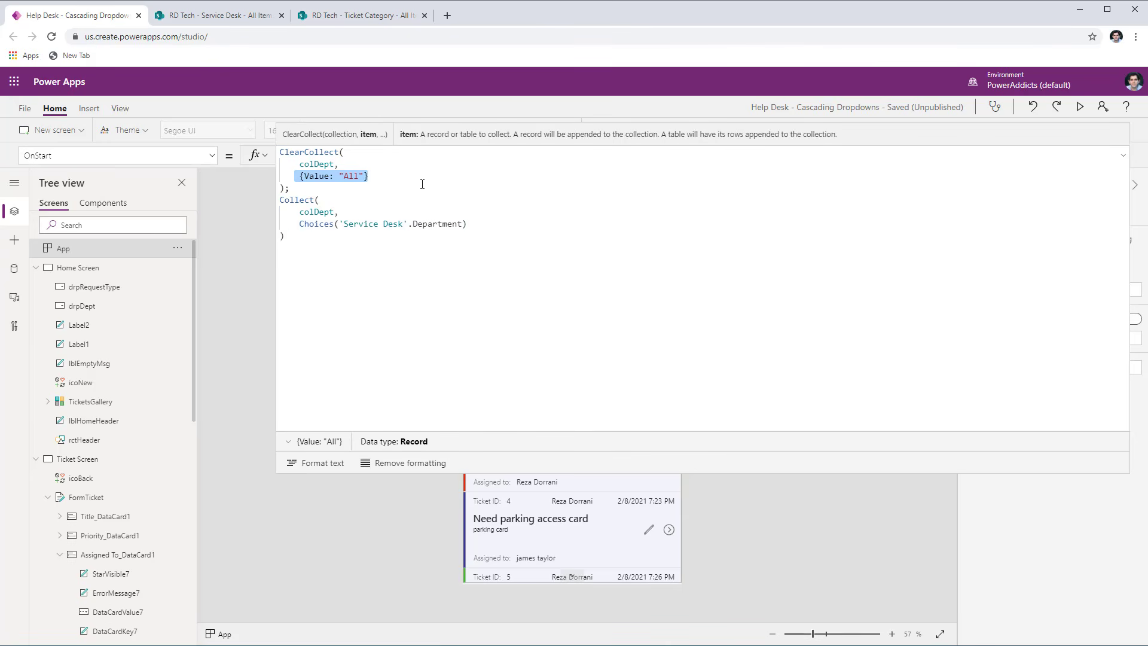
{"action": "left_click", "coordinate": [464, 190]}
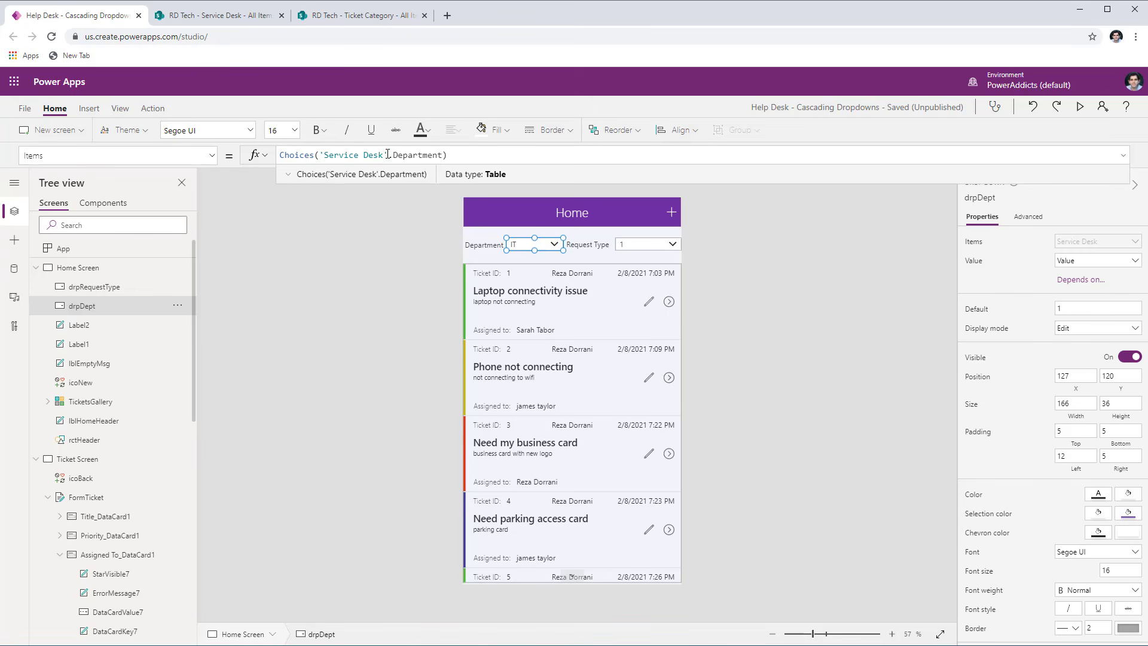
- Inspect the table returned by drpDept's Items formula and compare its column name with the {Value: "All"} record in App's OnStart formula
{"action": "left_click", "coordinate": [287, 174]}
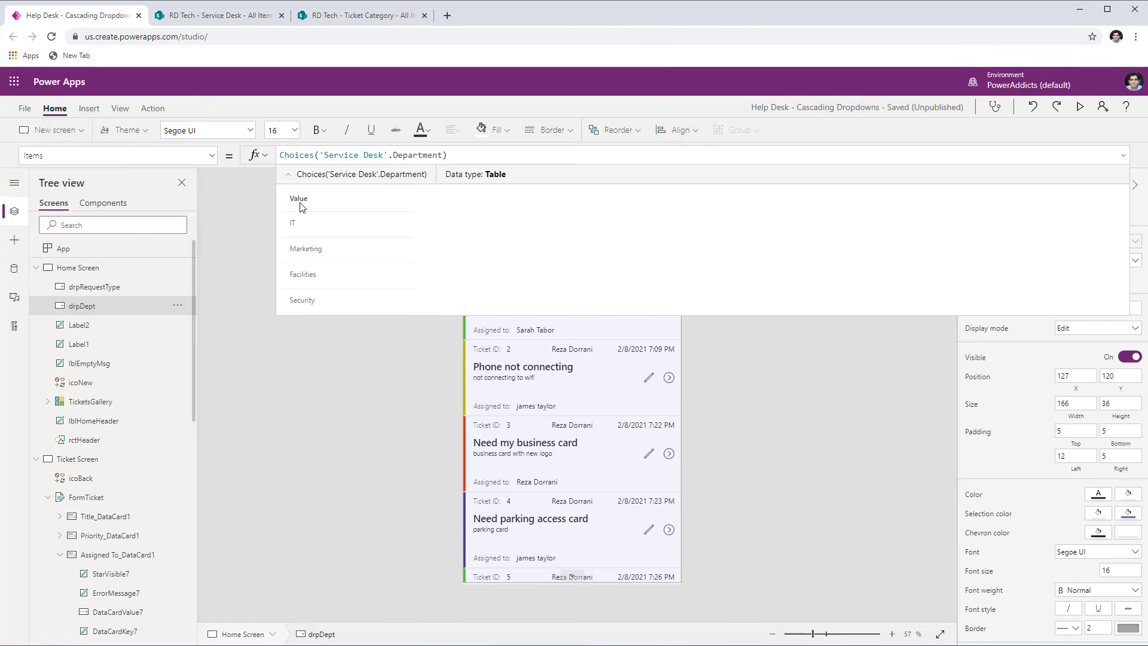
{"action": "left_click", "coordinate": [146, 250]}
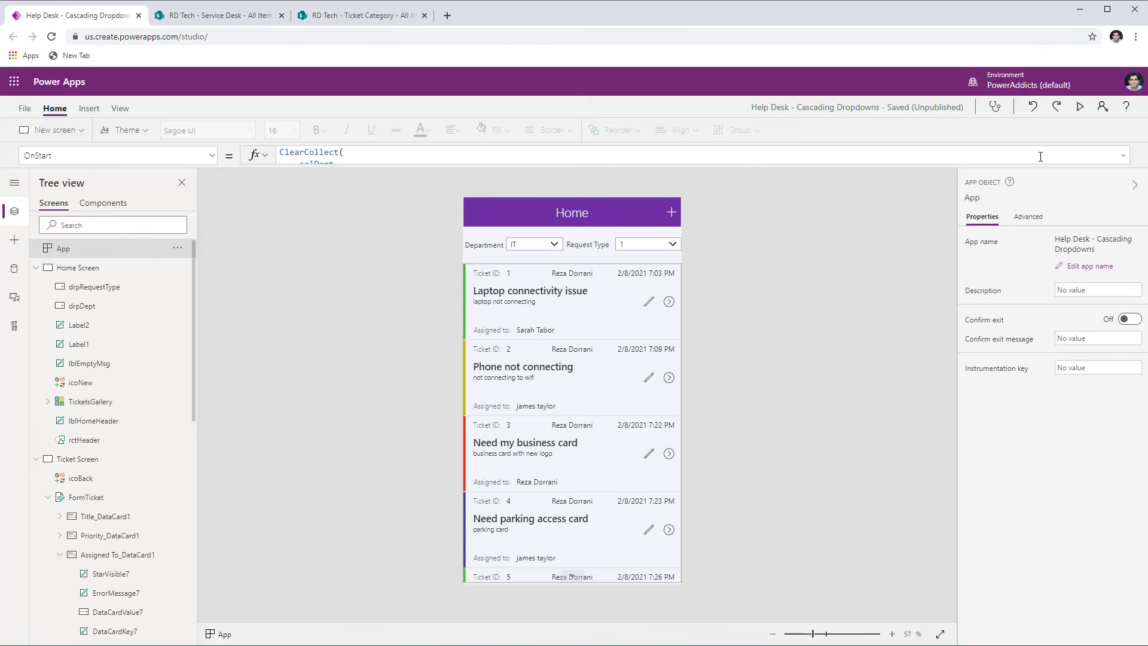
{"action": "left_click", "coordinate": [1121, 157]}
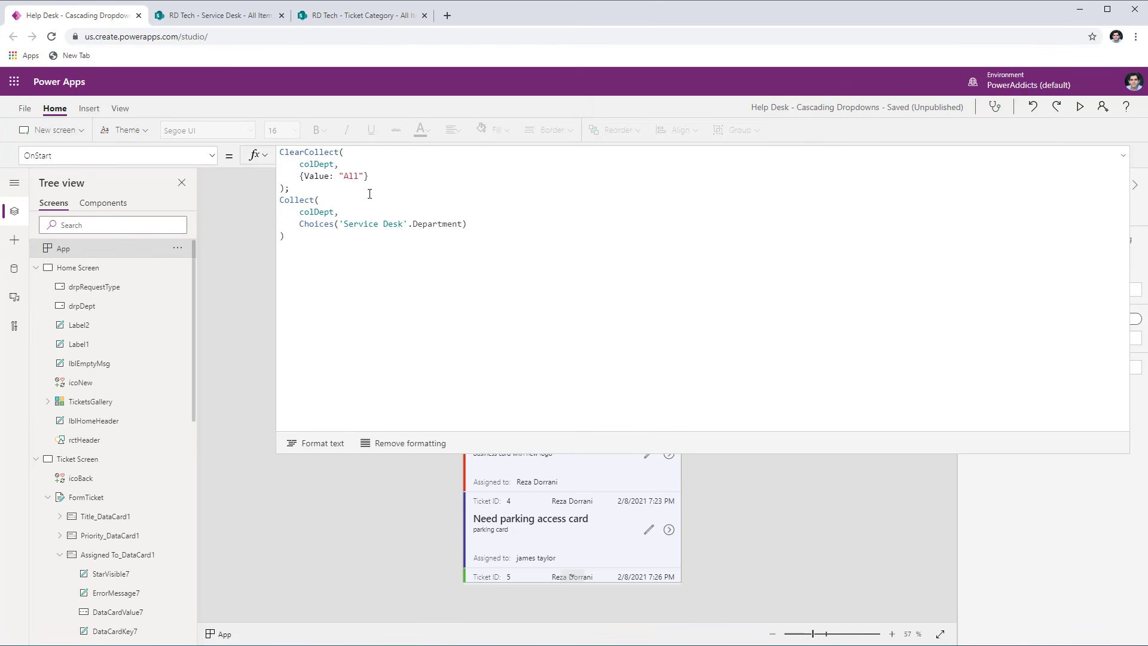
{"action": "left_click_drag", "start_coordinate": [293, 175], "coordinate": [378, 178]}
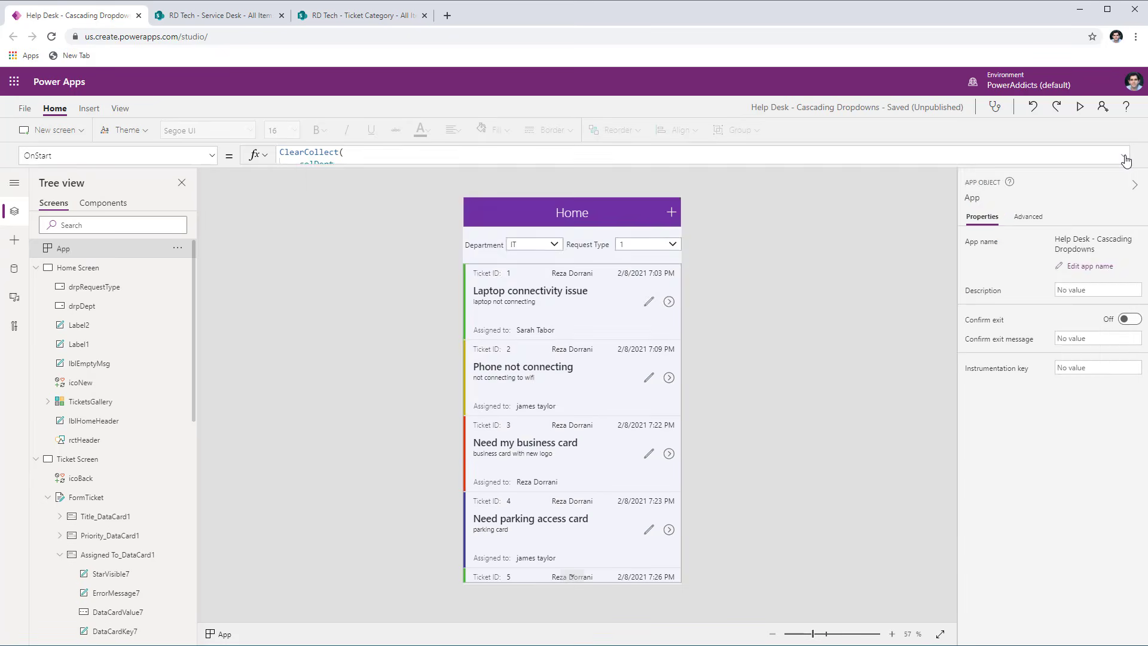
{"action": "left_click", "coordinate": [1123, 157]}
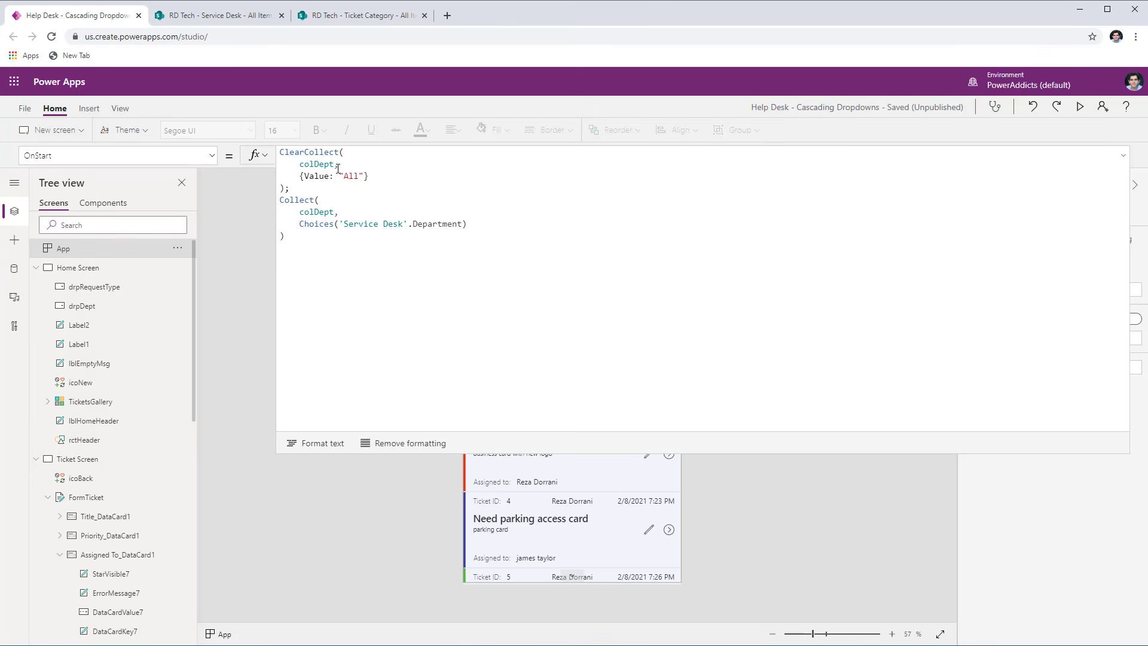
- View the contents of the colDept collection and return to the app editor
{"action": "left_click", "coordinate": [117, 109]}
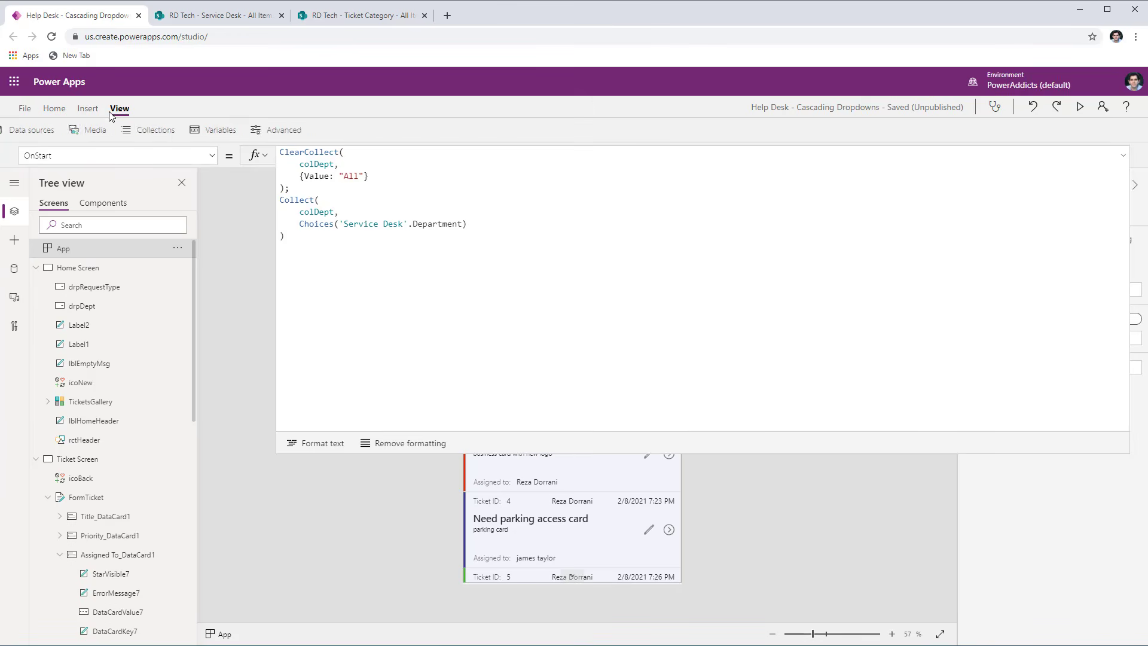
{"action": "left_click", "coordinate": [151, 130]}
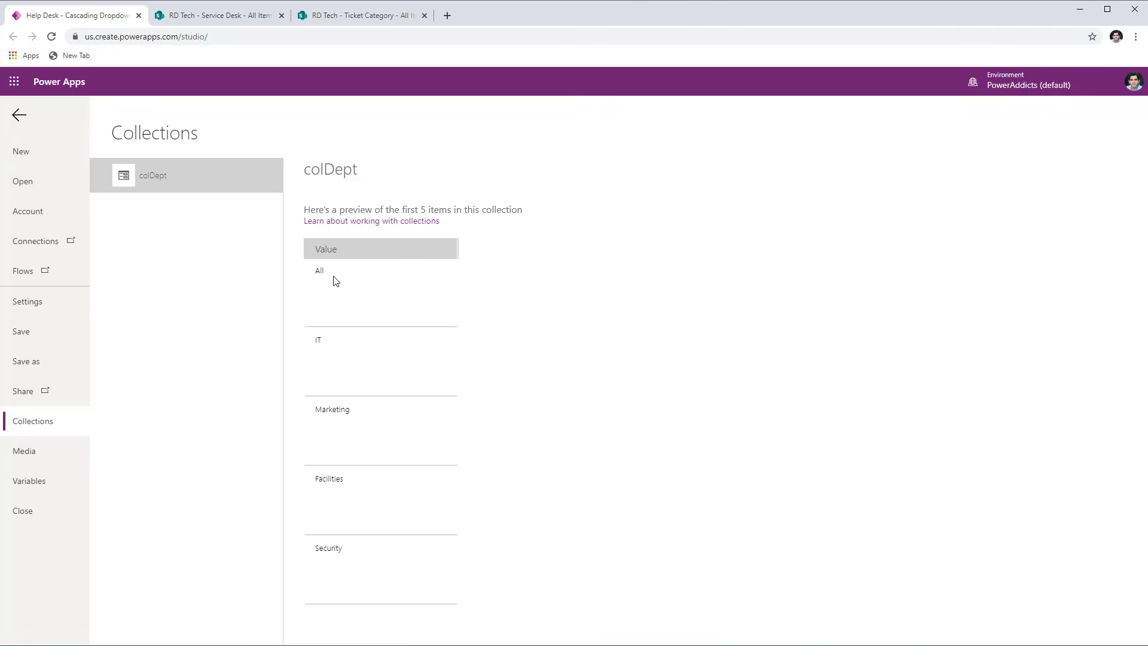
{"action": "left_click", "coordinate": [17, 116]}
- Set the Items formula of the Home screen's drpDept dropdown to colDept
{"action": "left_click", "coordinate": [526, 244]}
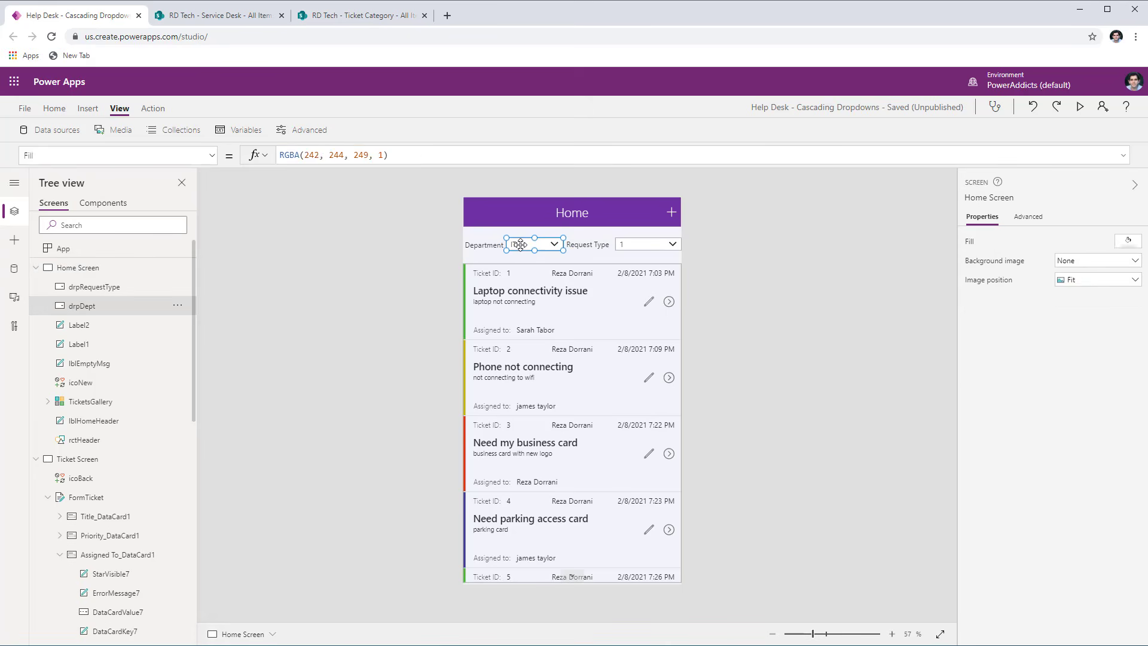
{"action": "left_click_drag", "start_coordinate": [449, 155], "coordinate": [242, 155]}
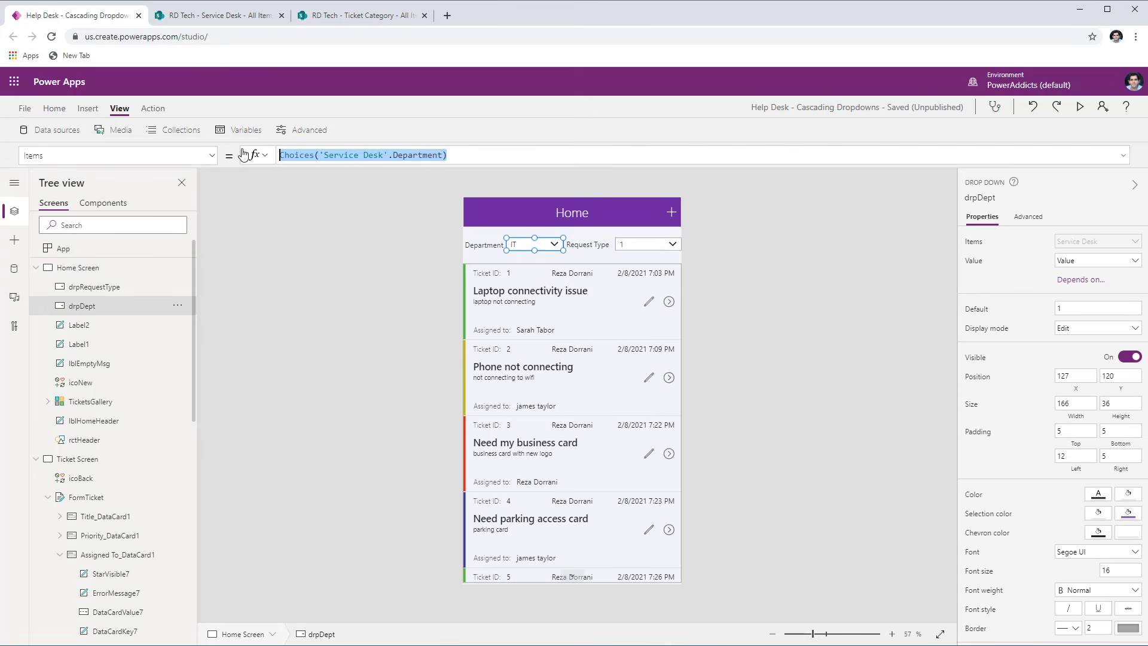
{"action": "type", "text": "col"}
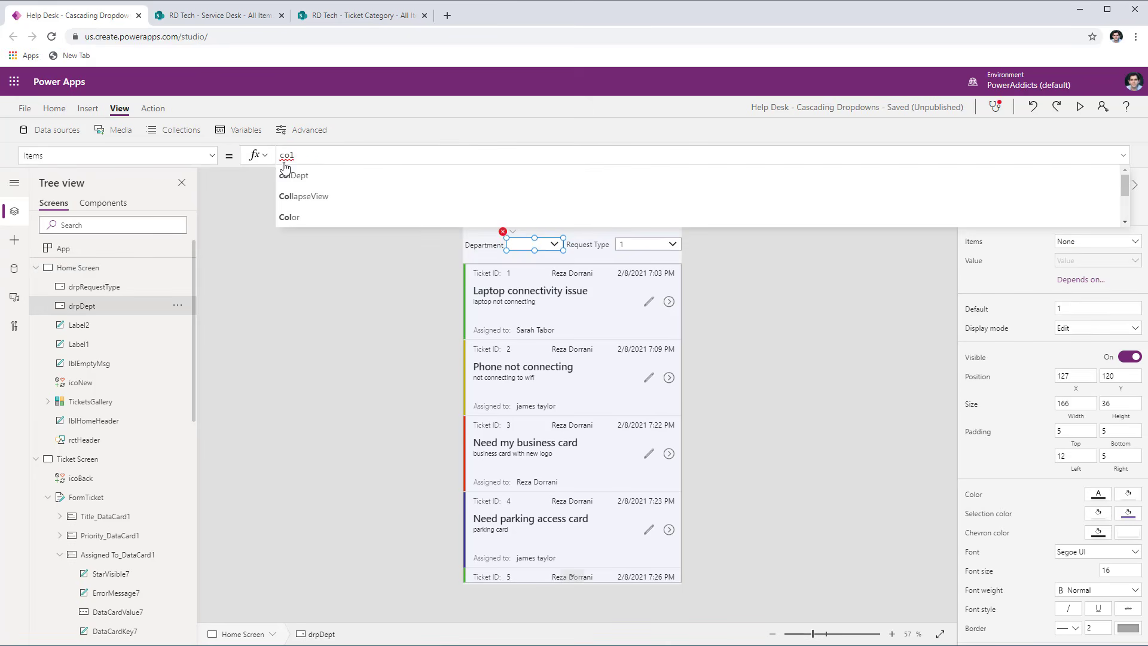
{"action": "left_click", "coordinate": [324, 171]}
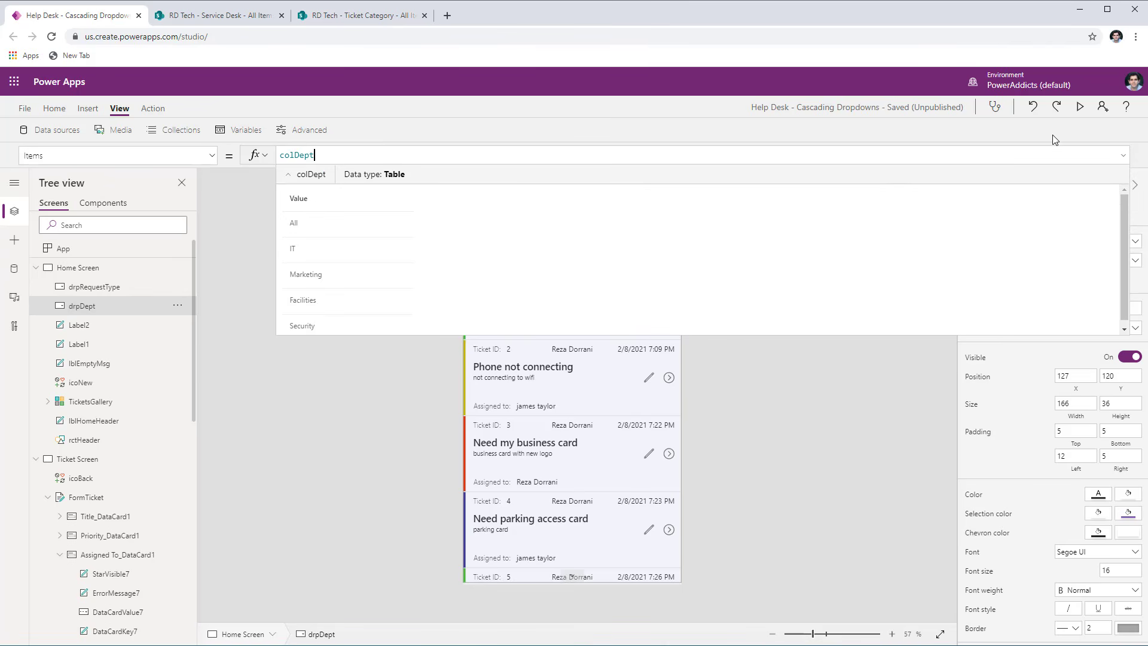
- Preview the app, examine the choices offered by the Department dropdown and leave the preview
{"action": "left_click", "coordinate": [1080, 106]}
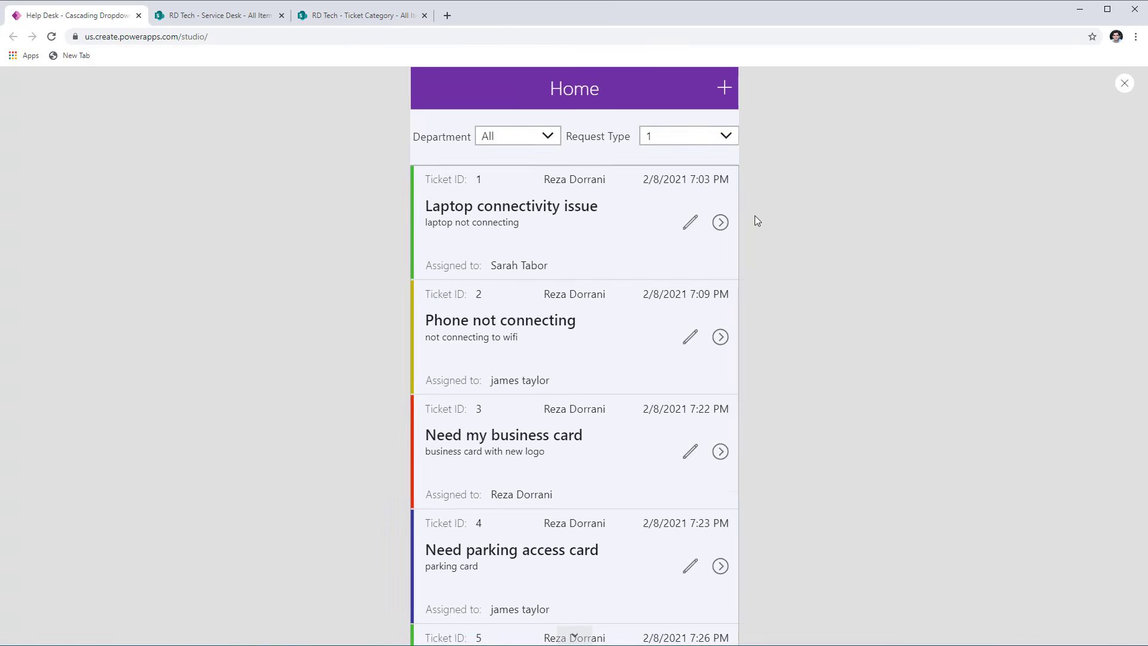
{"action": "left_click", "coordinate": [542, 148]}
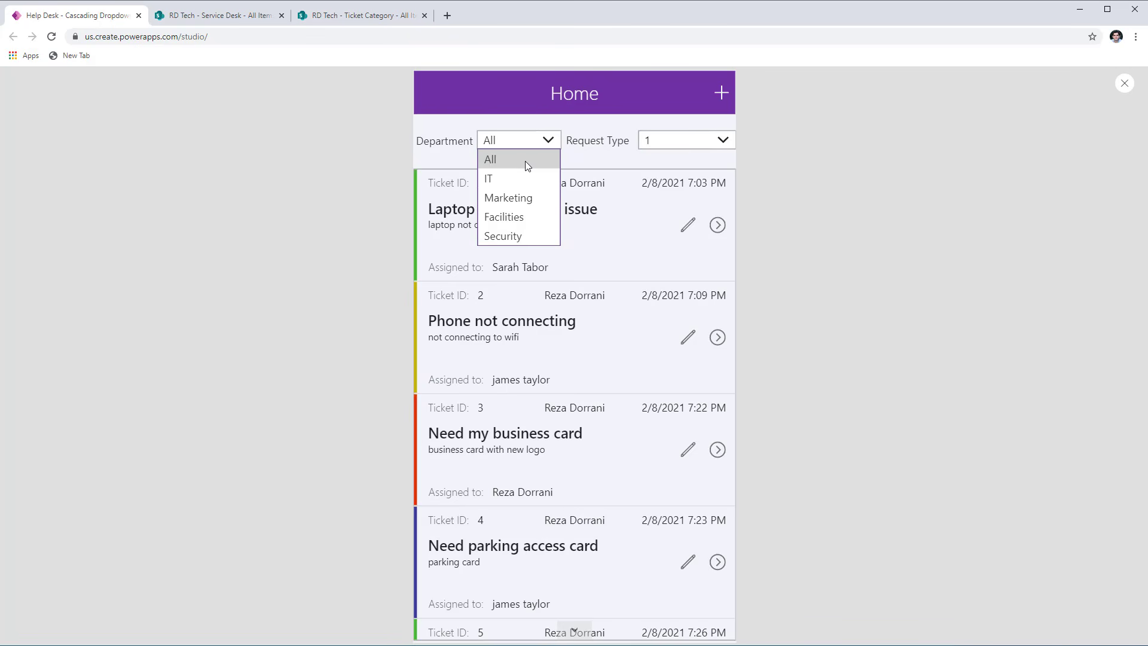
{"action": "left_click", "coordinate": [552, 154]}
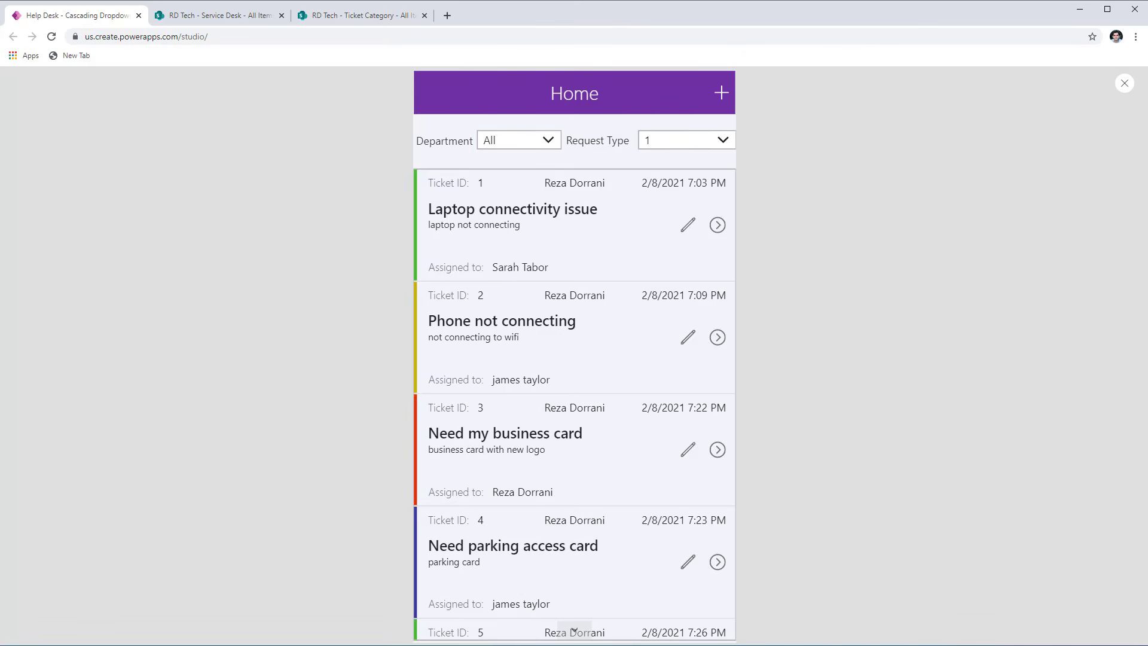
{"action": "left_click", "coordinate": [1125, 85]}
- Check the SharePoint Ticket Category list, and set drpRequestType's Items formula to Filter('Ticket Category',Department.Value = drpDept.Selected.Value)
{"action": "left_click", "coordinate": [647, 247]}
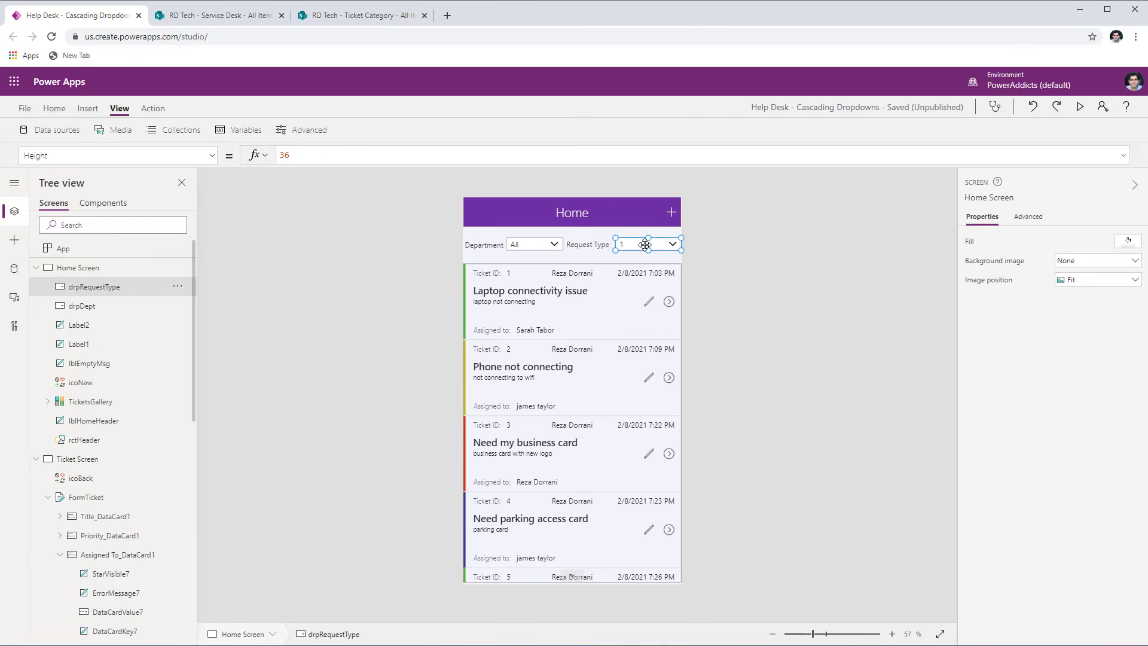
{"action": "left_click", "coordinate": [120, 156]}
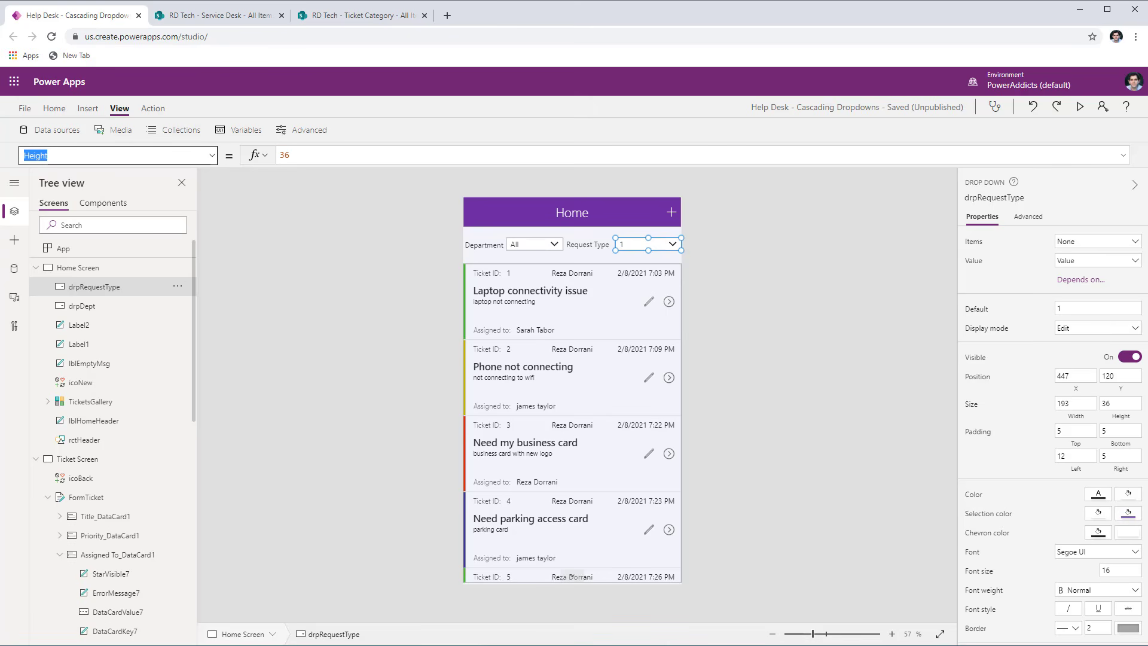
{"action": "type", "text": "Items"}
{"action": "key", "text": "Return"}
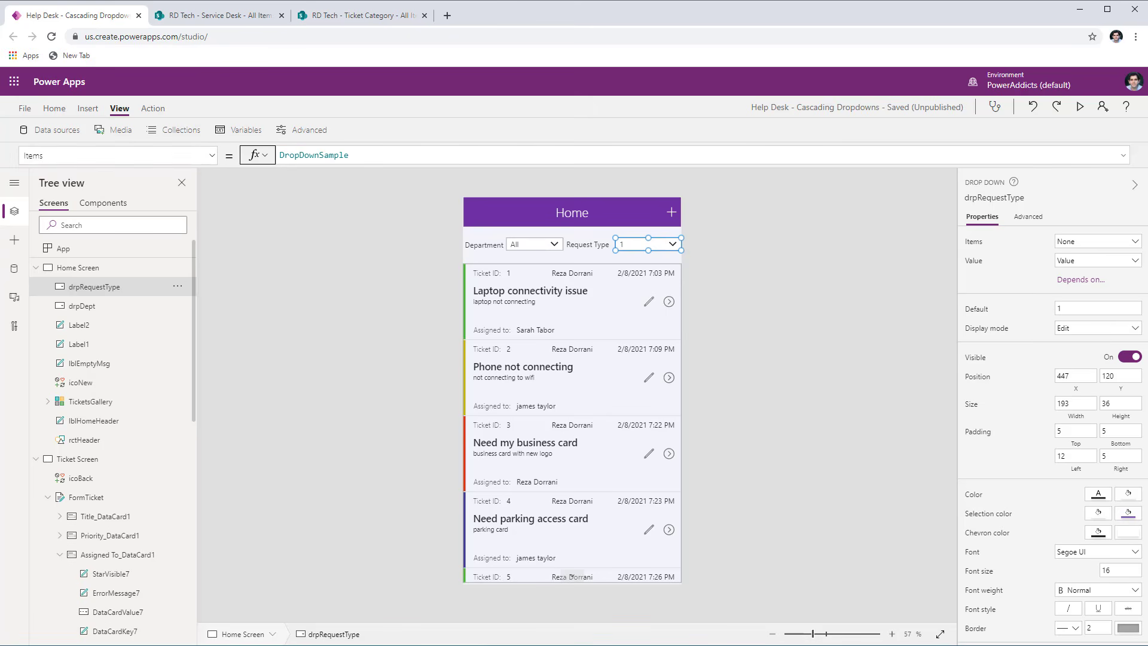
{"action": "double_click", "coordinate": [311, 156]}
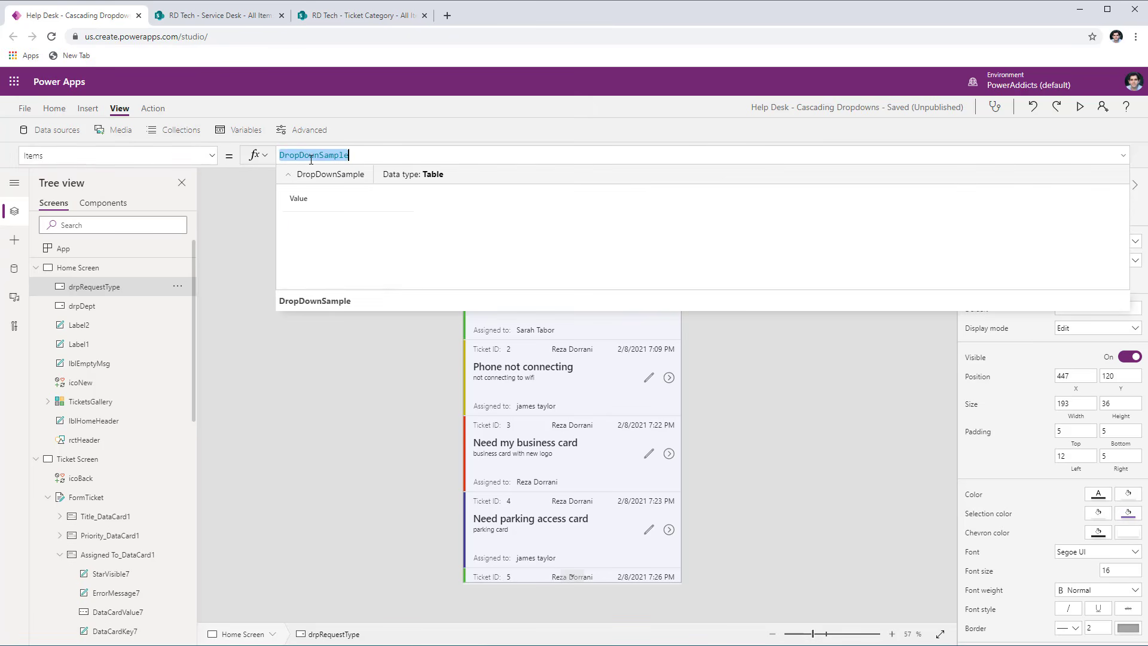
{"action": "left_click", "coordinate": [324, 18]}
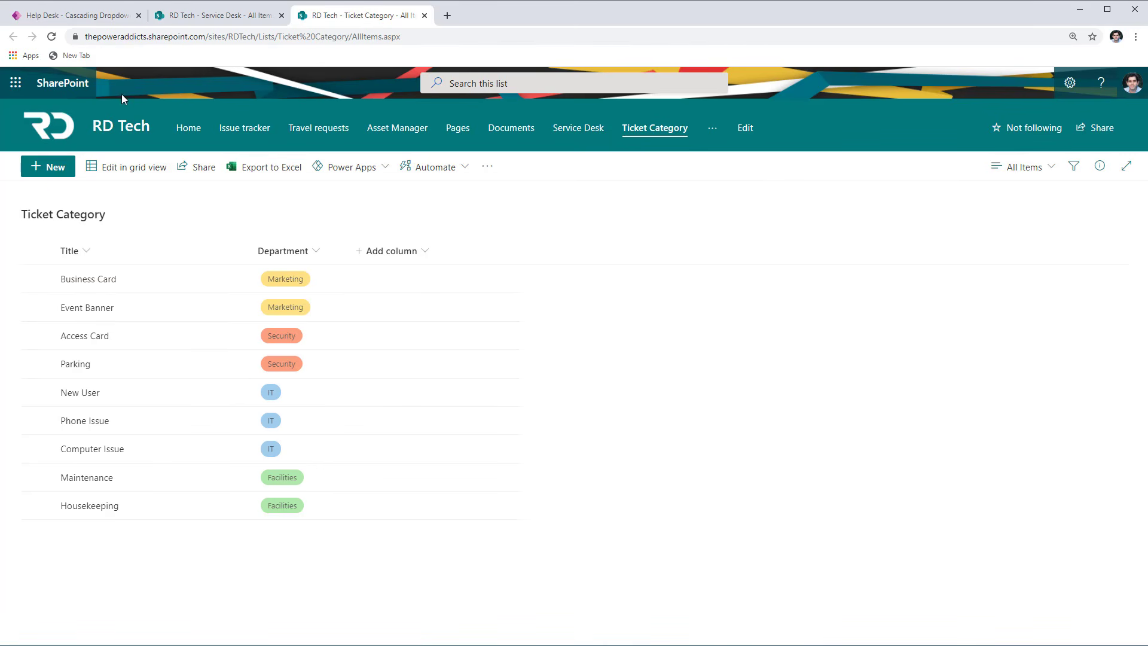
{"action": "left_click", "coordinate": [78, 15]}
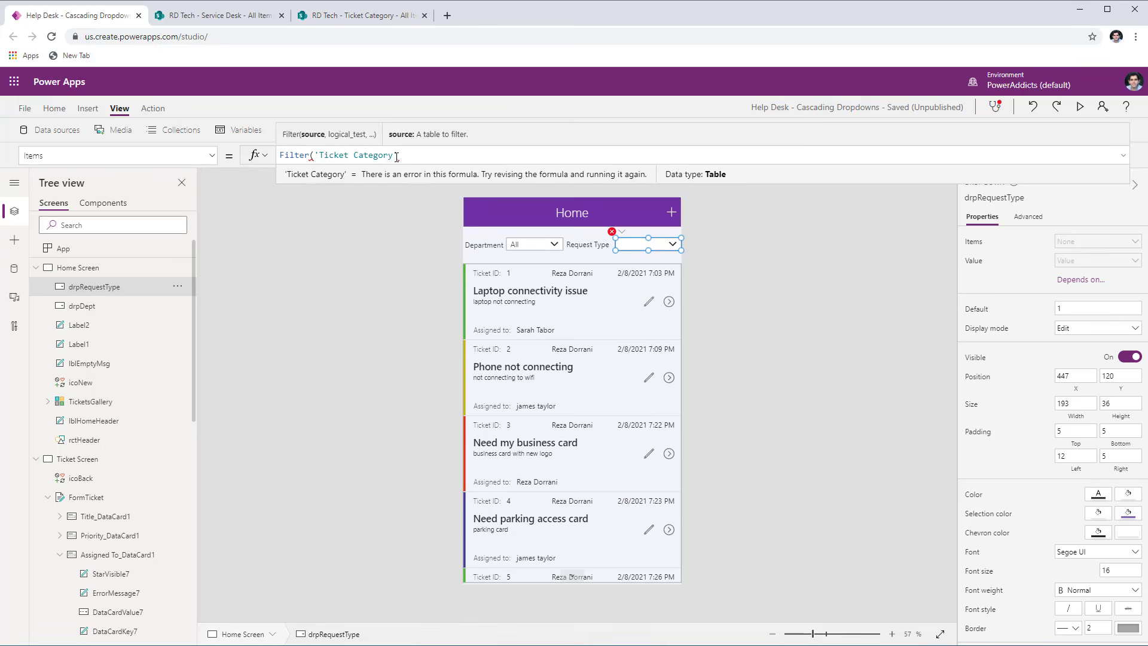
{"action": "type", "text": ",depa"}
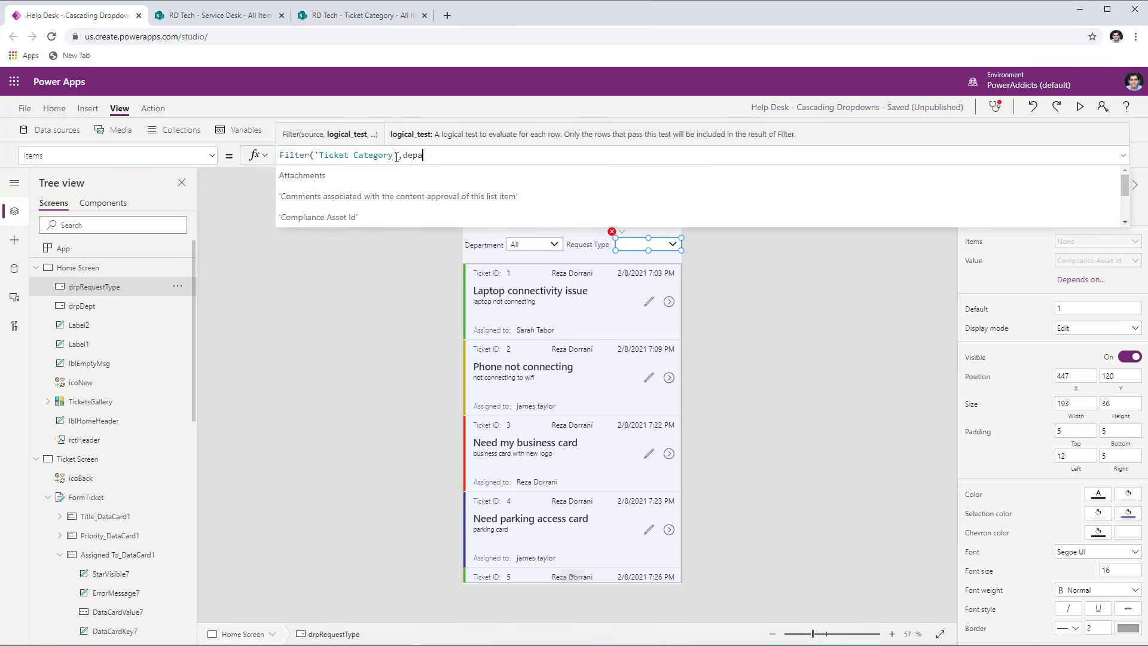
{"action": "type", "text": "rtment.v"}
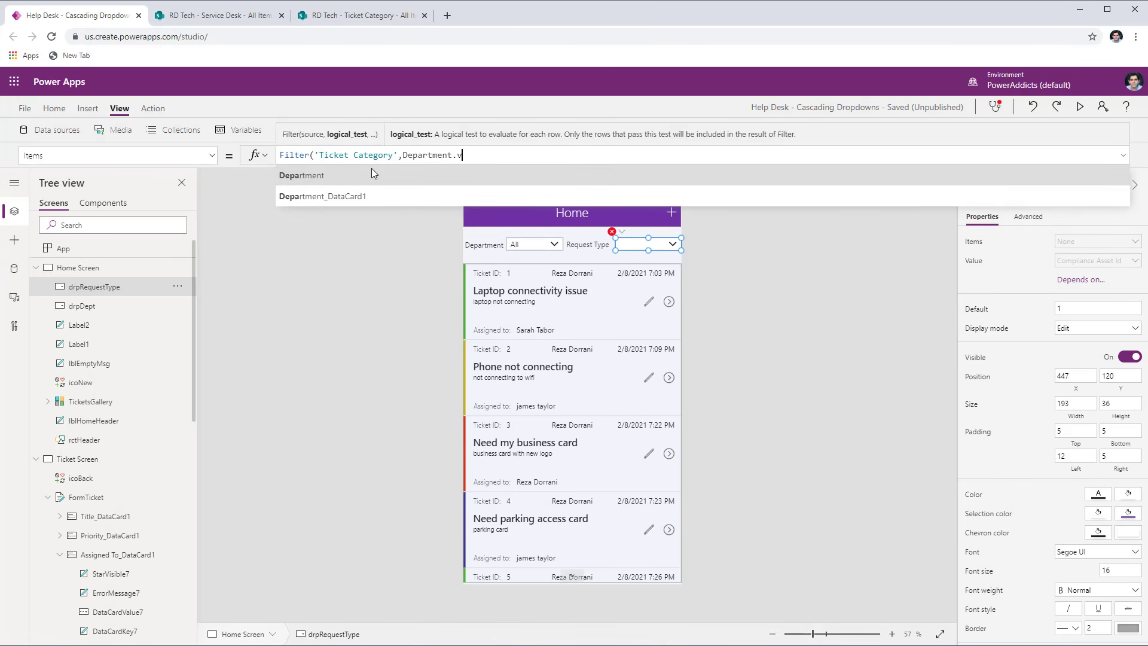
{"action": "type", "text": "alue = "}
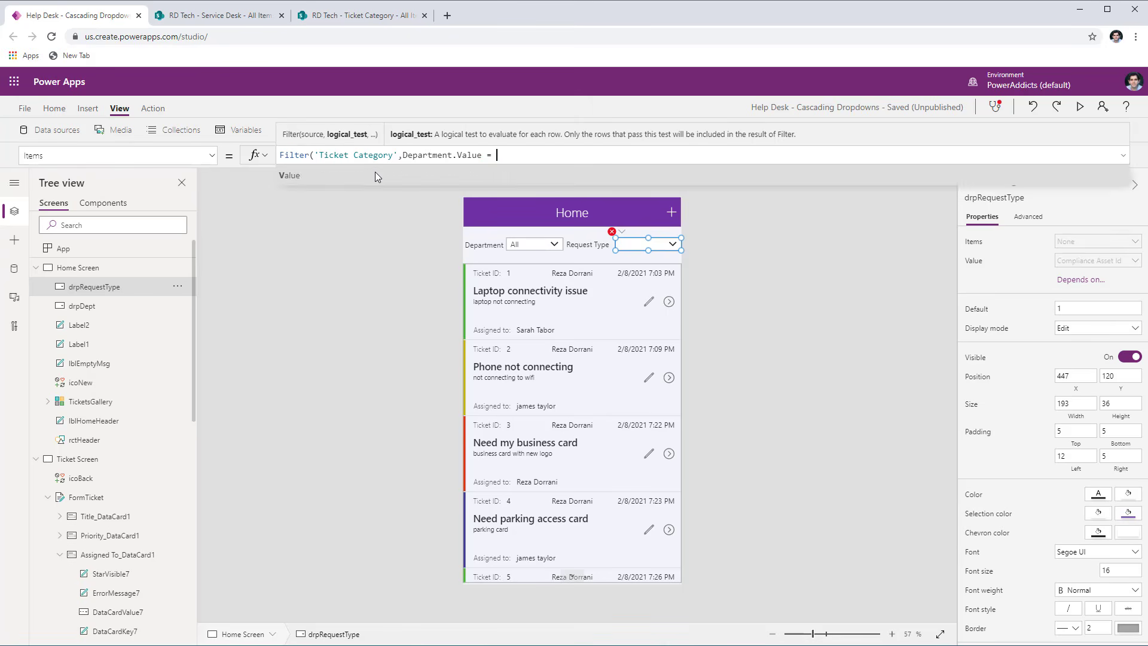
{"action": "type", "text": "drpde"}
{"action": "left_click", "coordinate": [339, 183]}
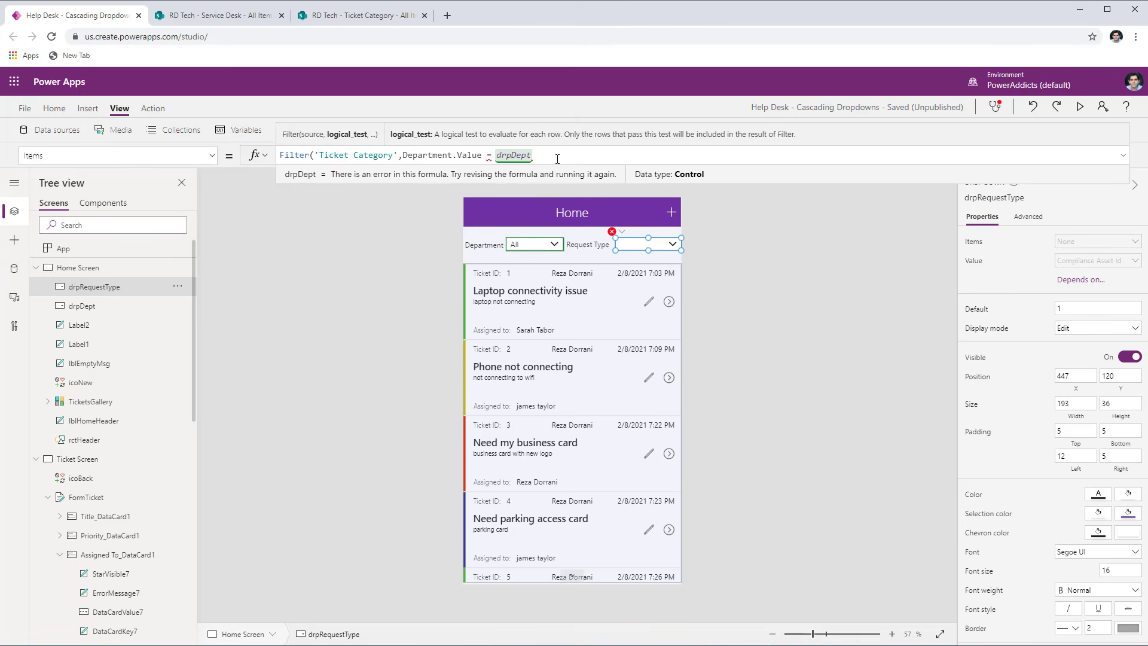
{"action": "type", "text": ".sel"}
{"action": "left_click", "coordinate": [357, 193]}
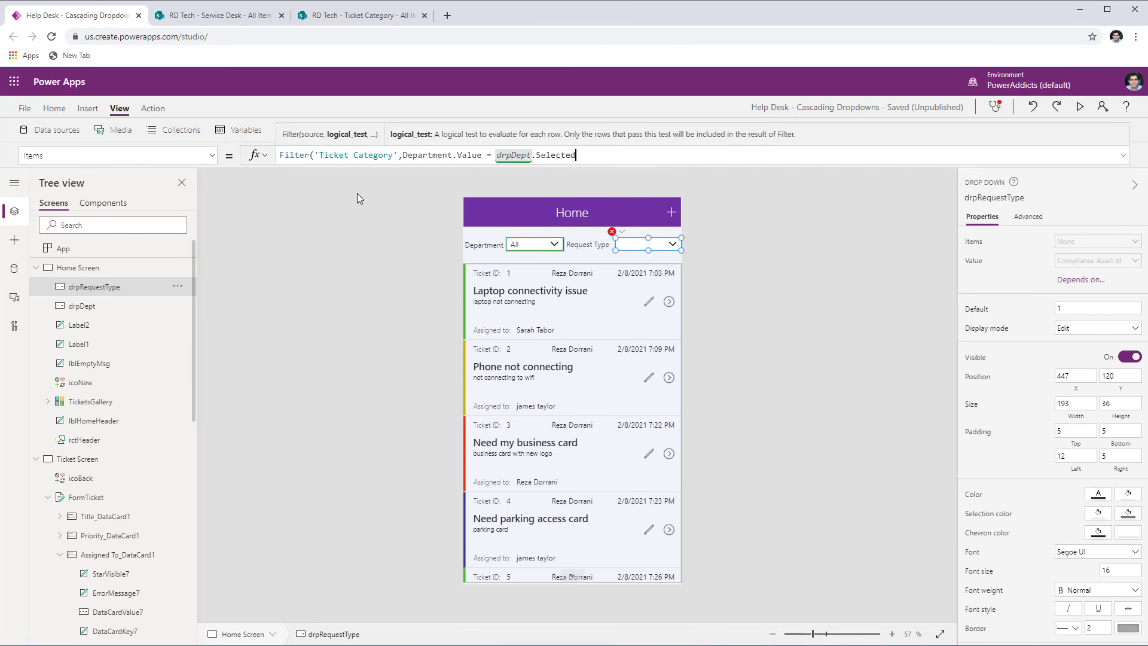
{"action": "type", "text": ".va"}
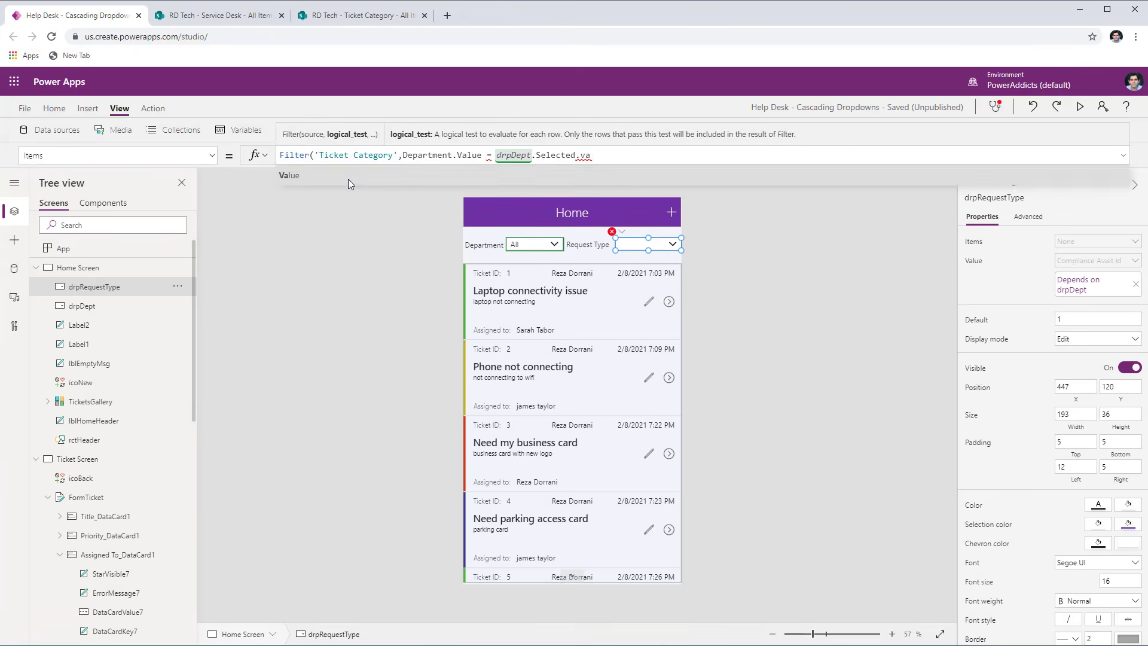
{"action": "left_click", "coordinate": [348, 179]}
{"action": "type", "text": ")"}
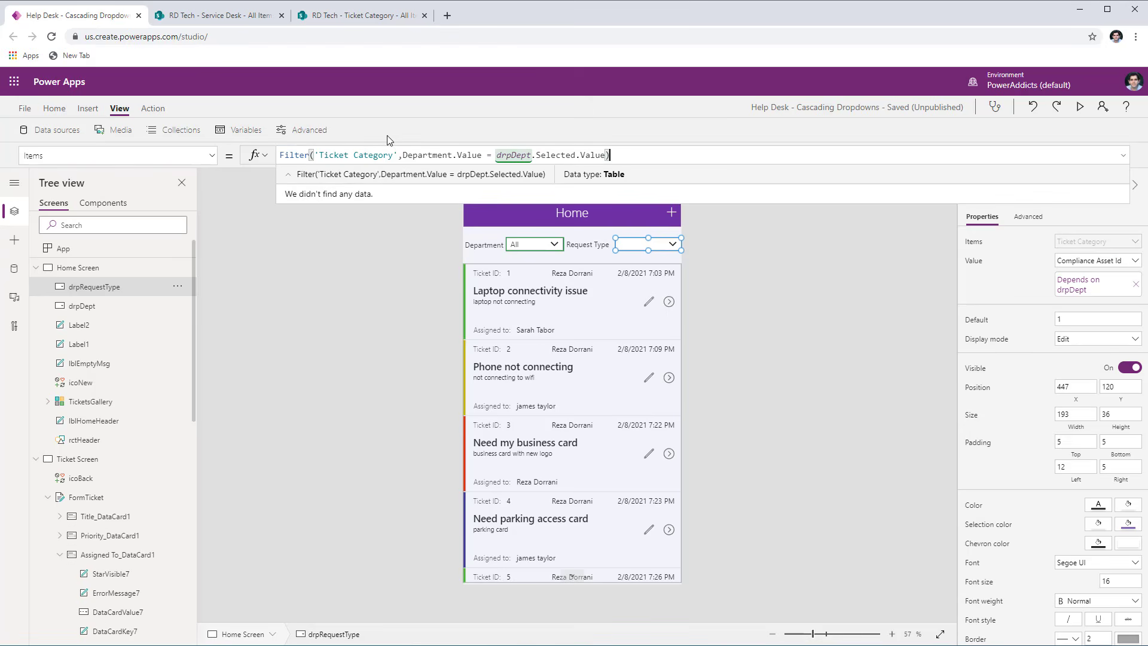
- Set the drpRequestType dropdown's displayed Value field to Title
{"action": "left_click", "coordinate": [637, 245]}
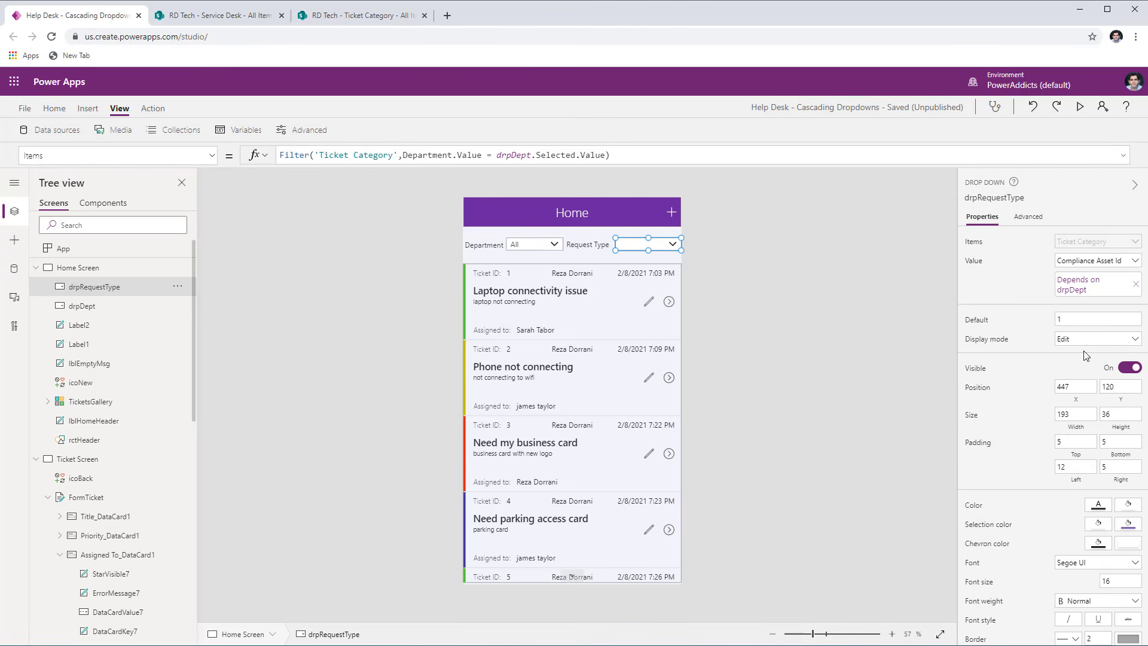
{"action": "left_click", "coordinate": [1134, 263]}
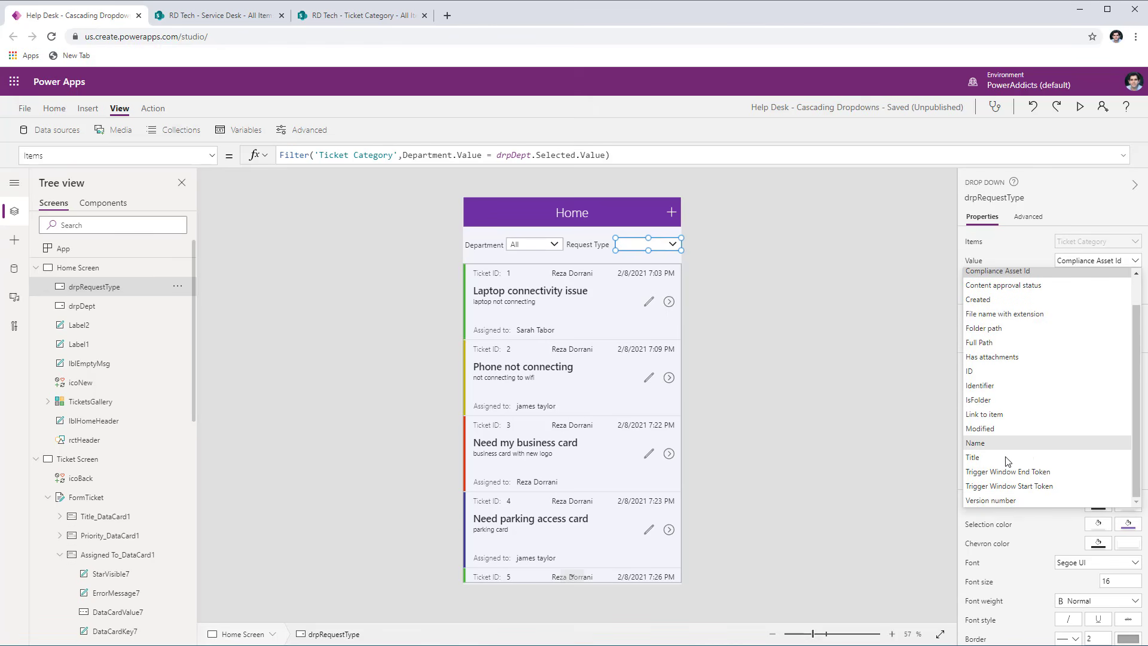
{"action": "left_click", "coordinate": [1005, 458]}
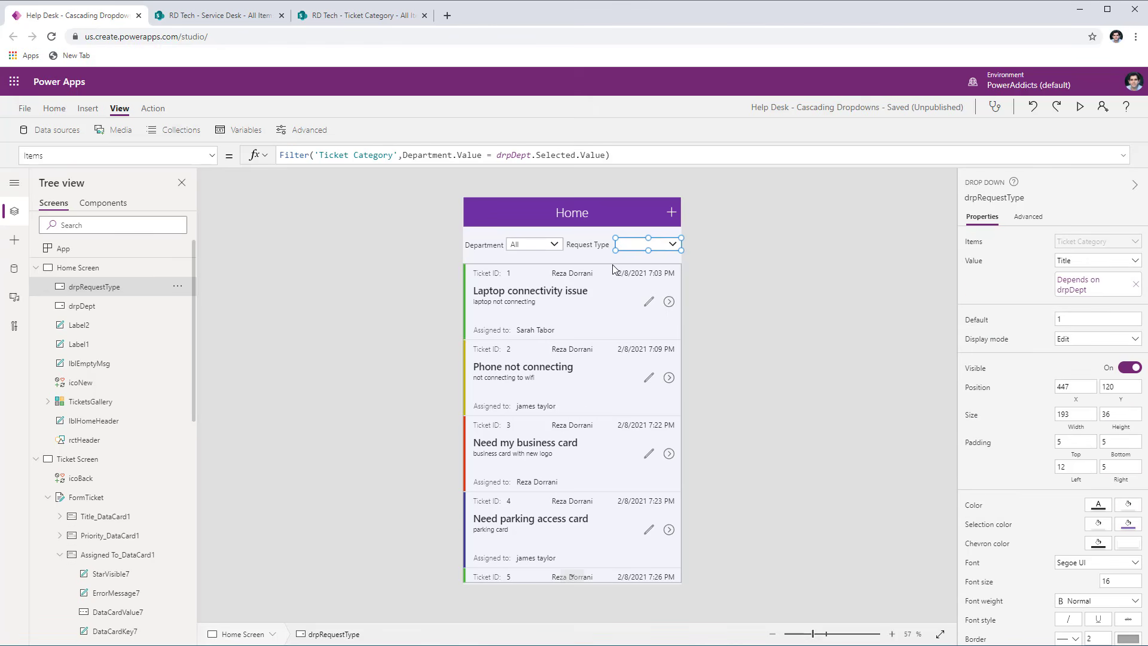
- Preview the app and compare the Request Type choices offered for Department All and for IT
{"action": "left_click", "coordinate": [1081, 108]}
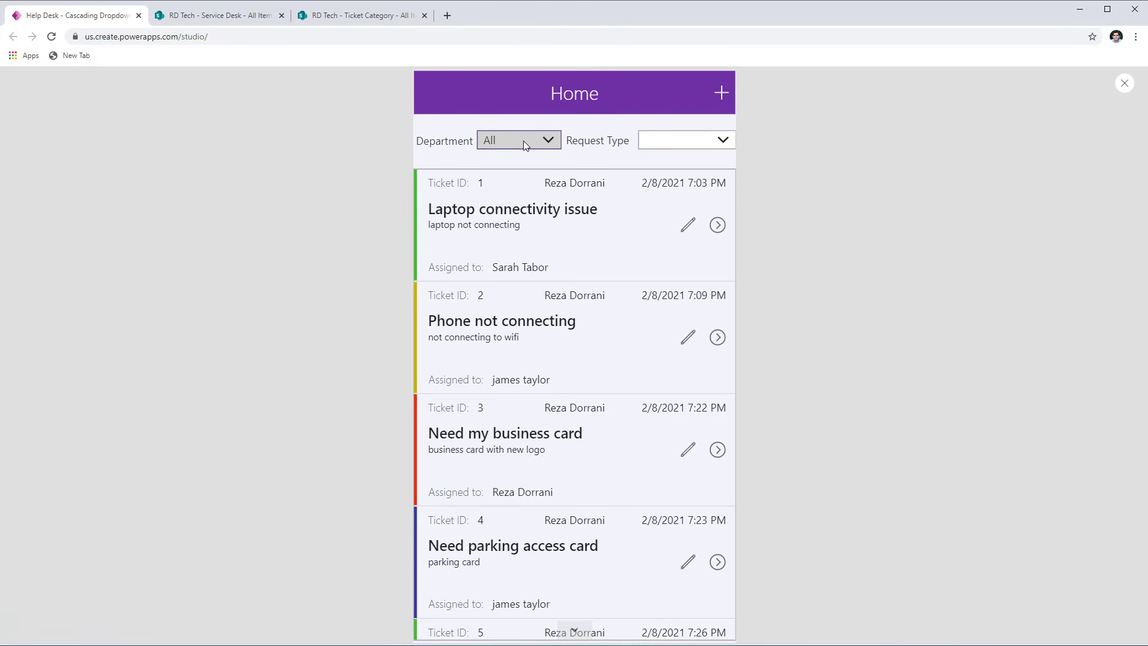
{"action": "left_click", "coordinate": [664, 148]}
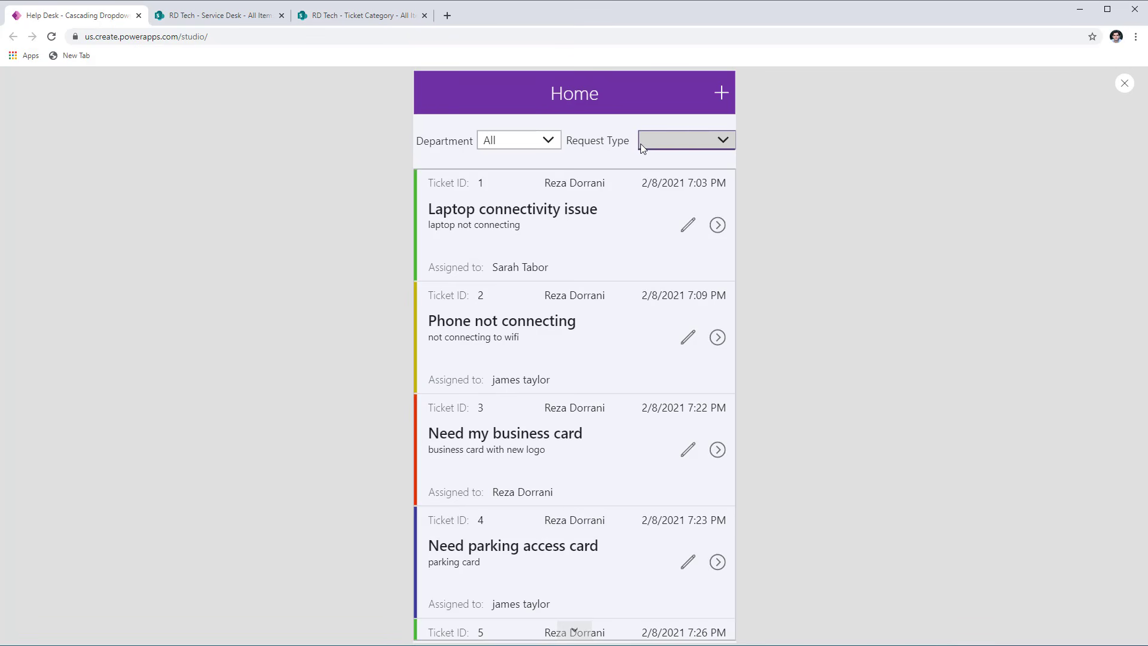
{"action": "left_click", "coordinate": [555, 144]}
{"action": "left_click", "coordinate": [513, 178]}
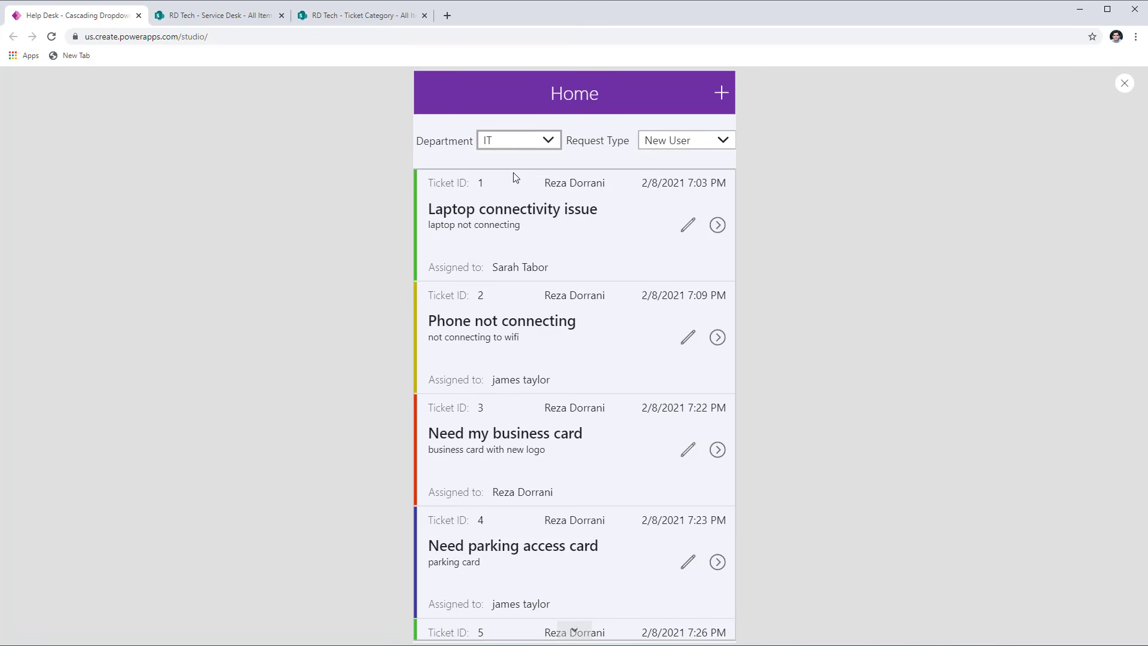
{"action": "left_click", "coordinate": [666, 144]}
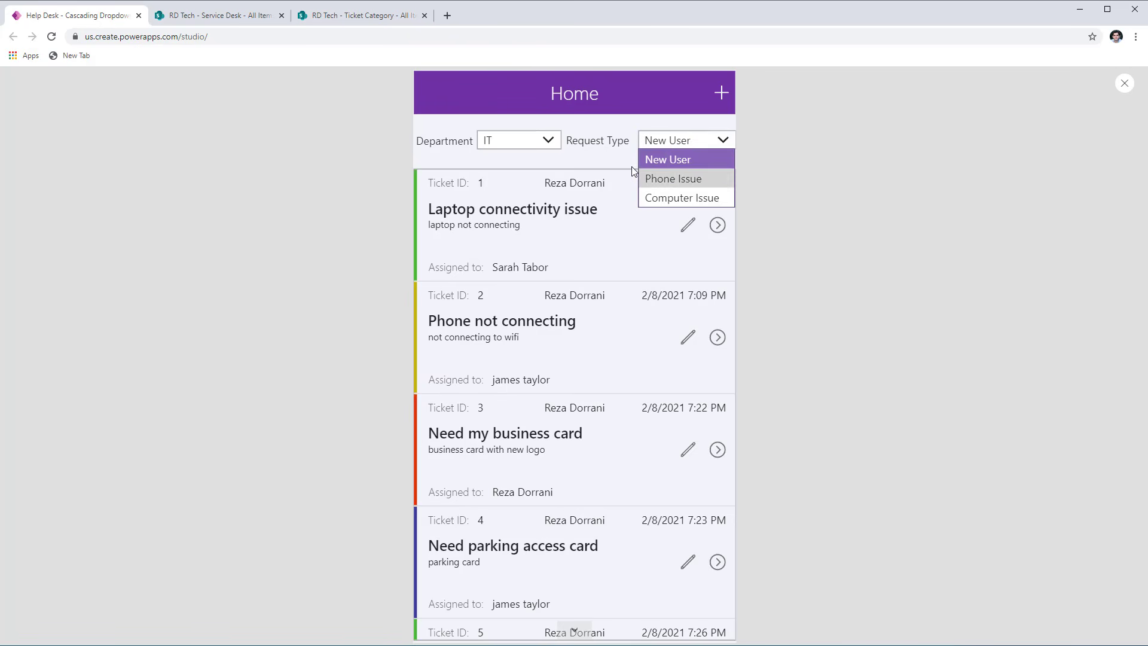
- Check the Request Type choices for Department Marketing, set Department back to All and leave the preview
{"action": "left_click", "coordinate": [537, 141]}
{"action": "left_click", "coordinate": [514, 197]}
{"action": "left_click", "coordinate": [655, 147]}
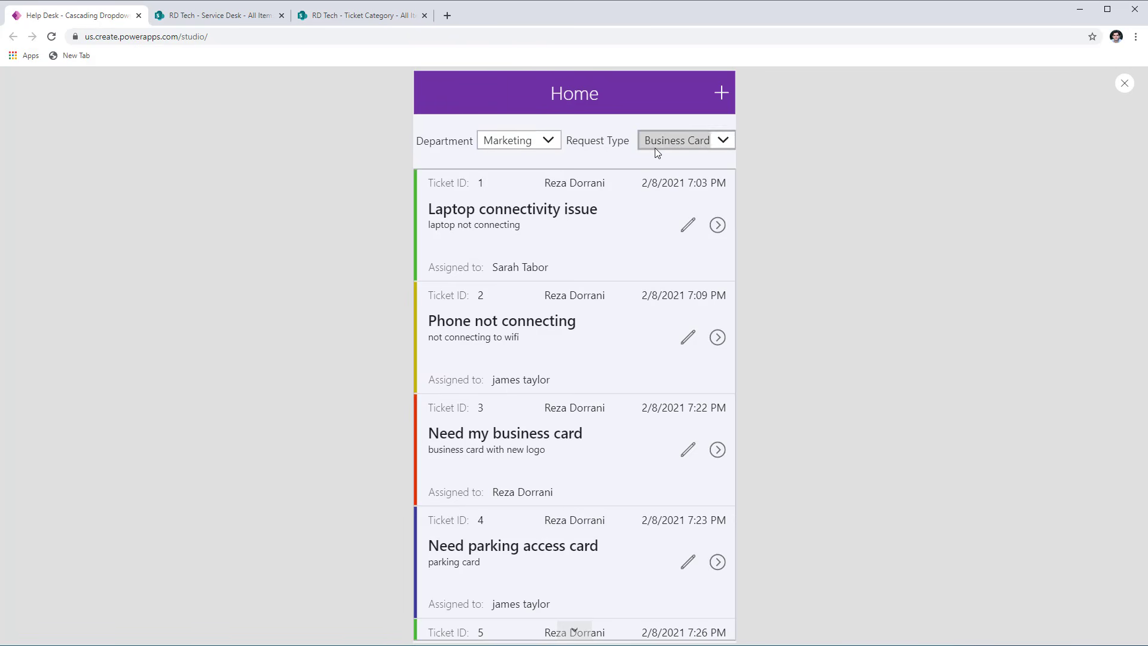
{"action": "left_click", "coordinate": [596, 160]}
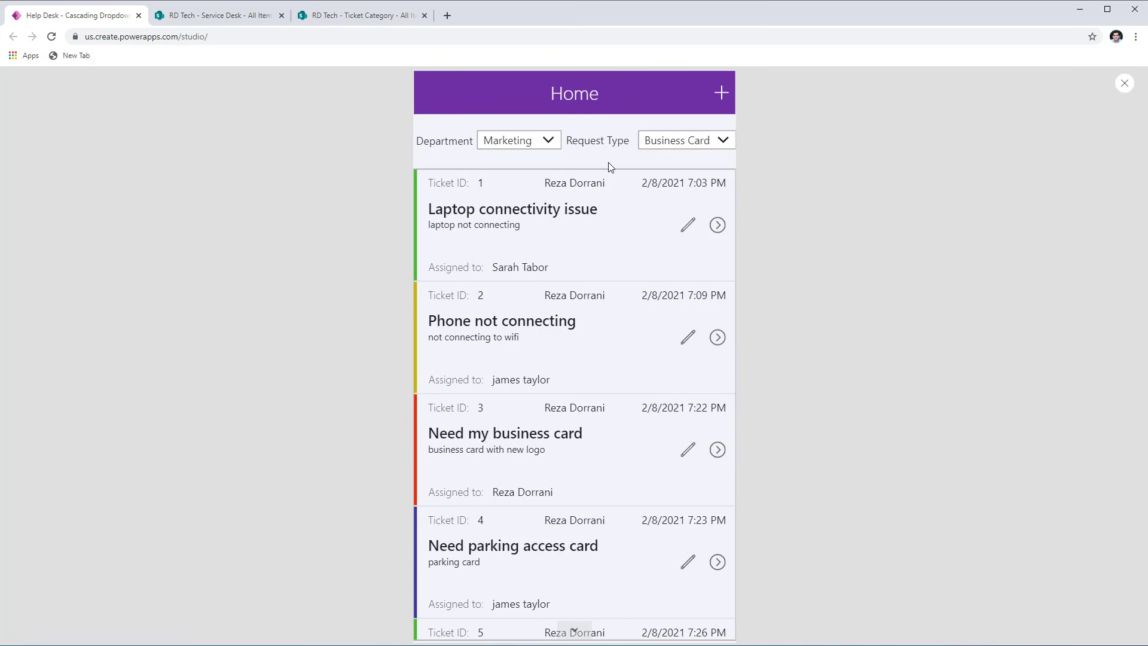
{"action": "left_click", "coordinate": [518, 141]}
{"action": "left_click", "coordinate": [511, 157]}
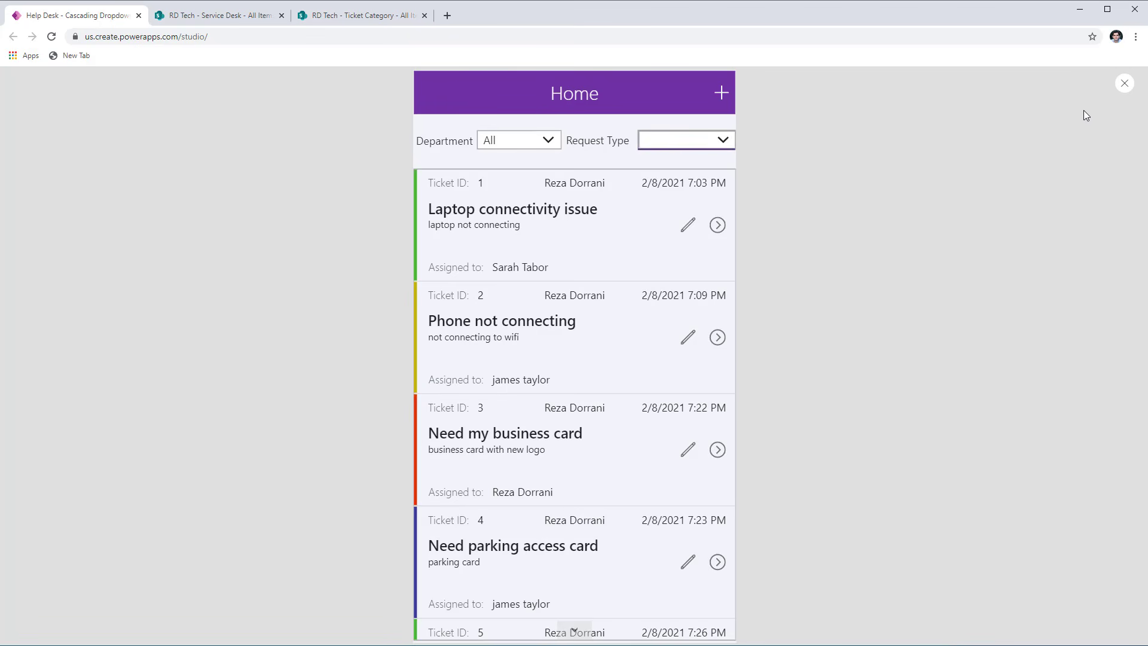
{"action": "left_click", "coordinate": [1122, 84]}
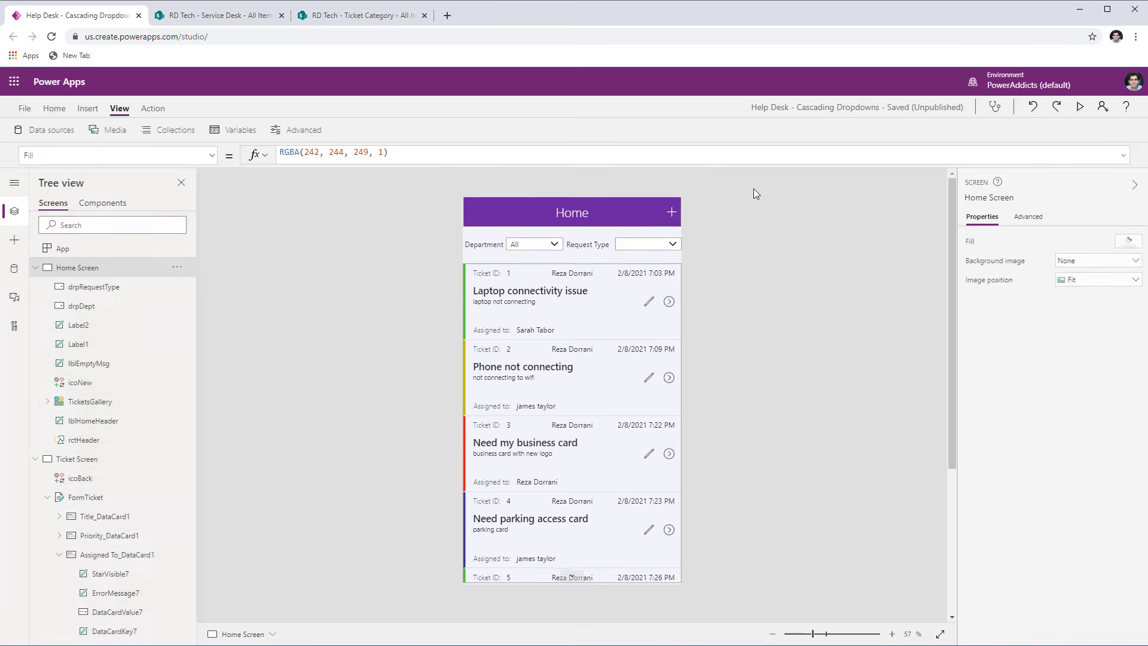
- Set the Visible property of both the Request Type label and the drpRequestType dropdown to drpDept.Selected.Value<>"All"
{"action": "left_click", "coordinate": [606, 241]}
{"action": "left_click", "coordinate": [648, 243], "text": "shift"}
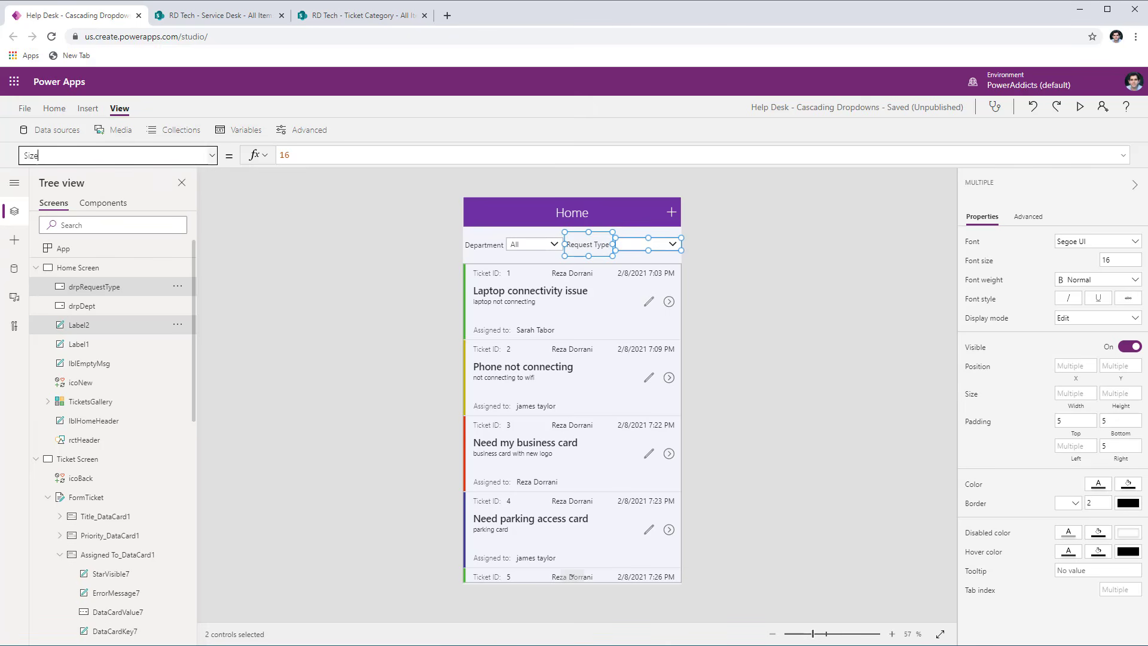
{"action": "left_click", "coordinate": [31, 155]}
{"action": "type", "text": "Visible"}
{"action": "key", "text": "Tab"}
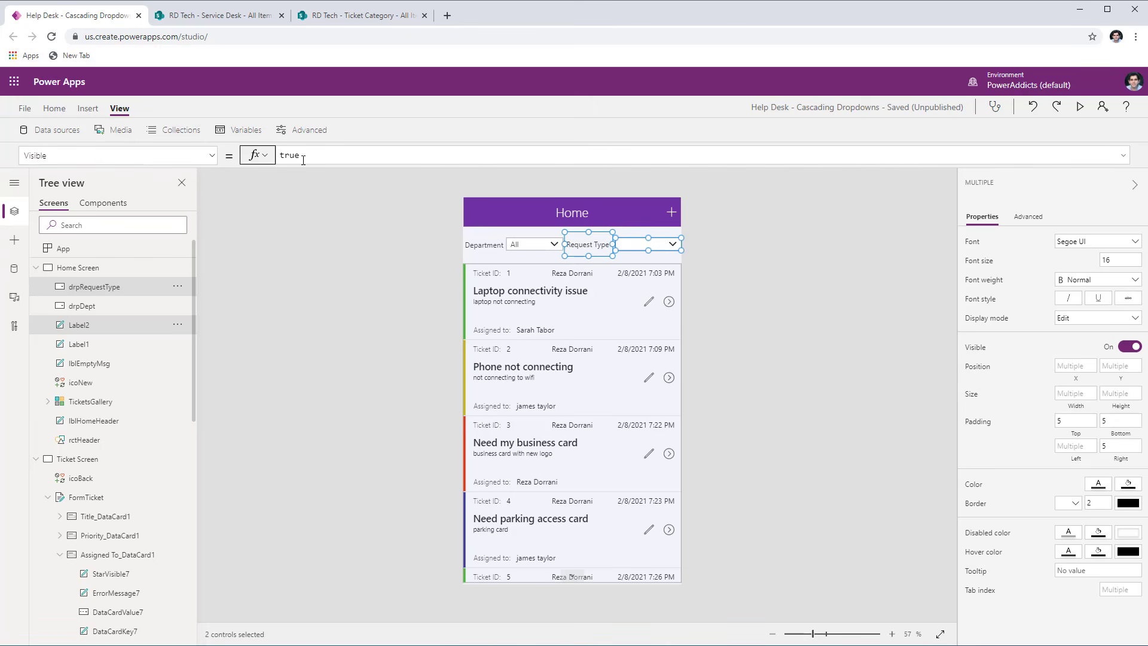
{"action": "double_click", "coordinate": [309, 158]}
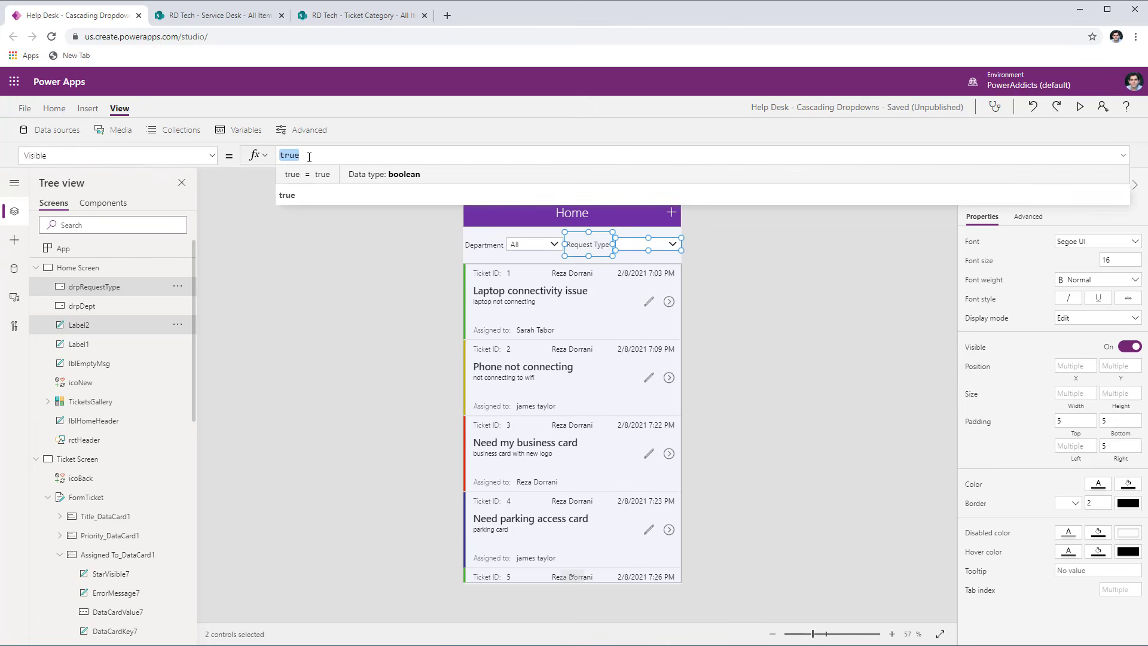
{"action": "type", "text": "drpDept"}
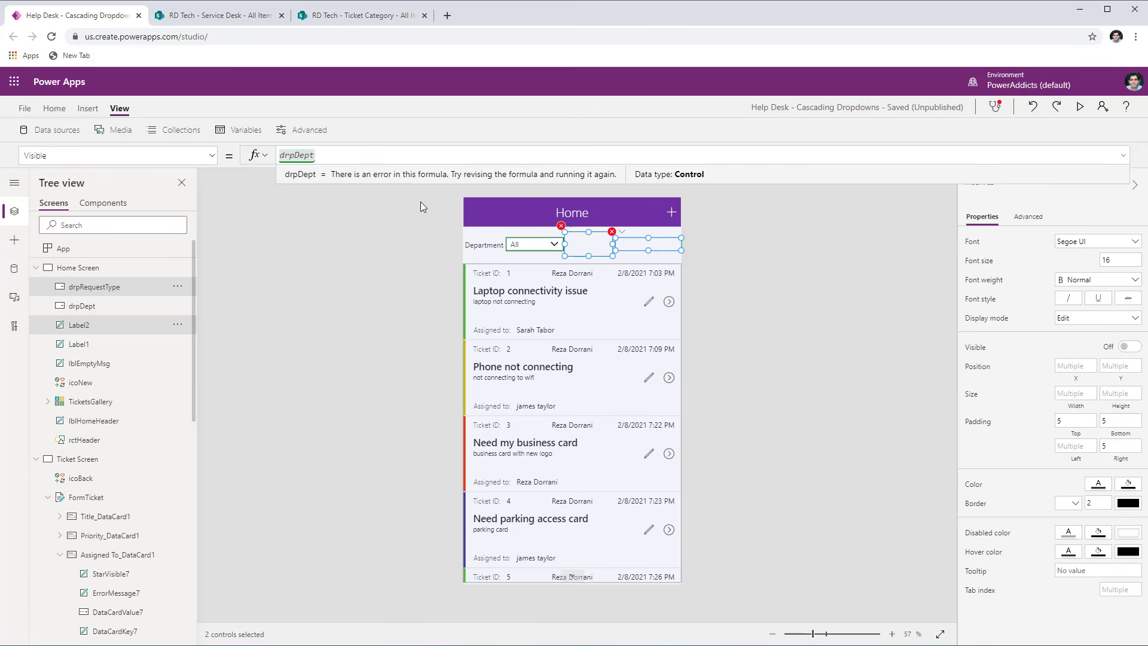
{"action": "type", "text": ".sel"}
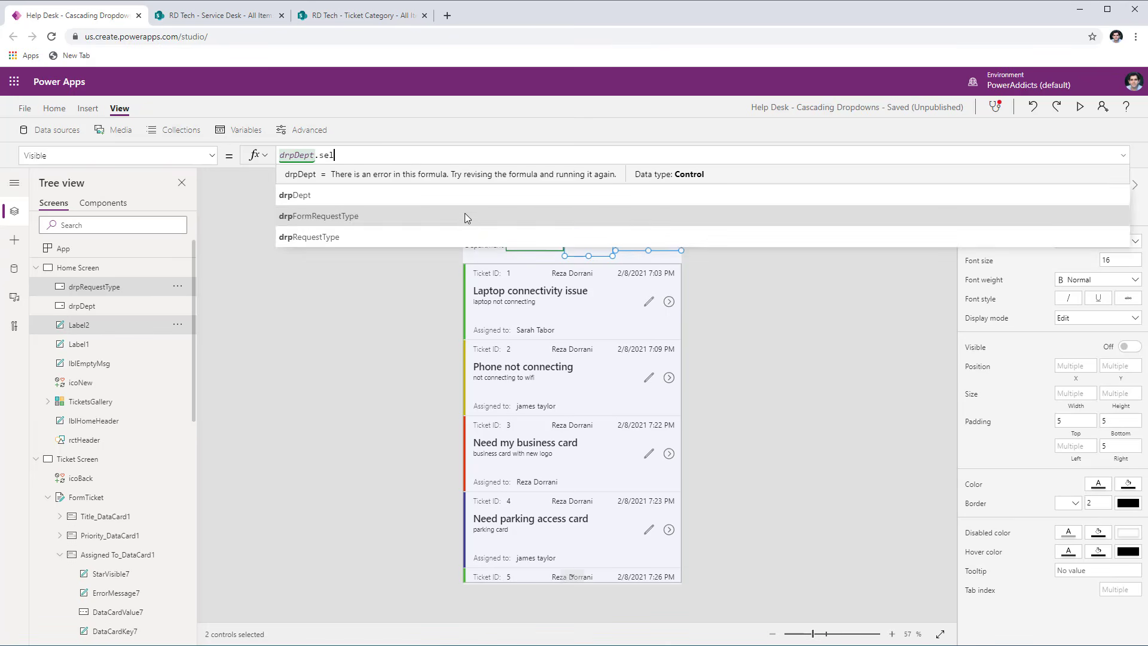
{"action": "left_click", "coordinate": [383, 195]}
{"action": "type", "text": ".va"}
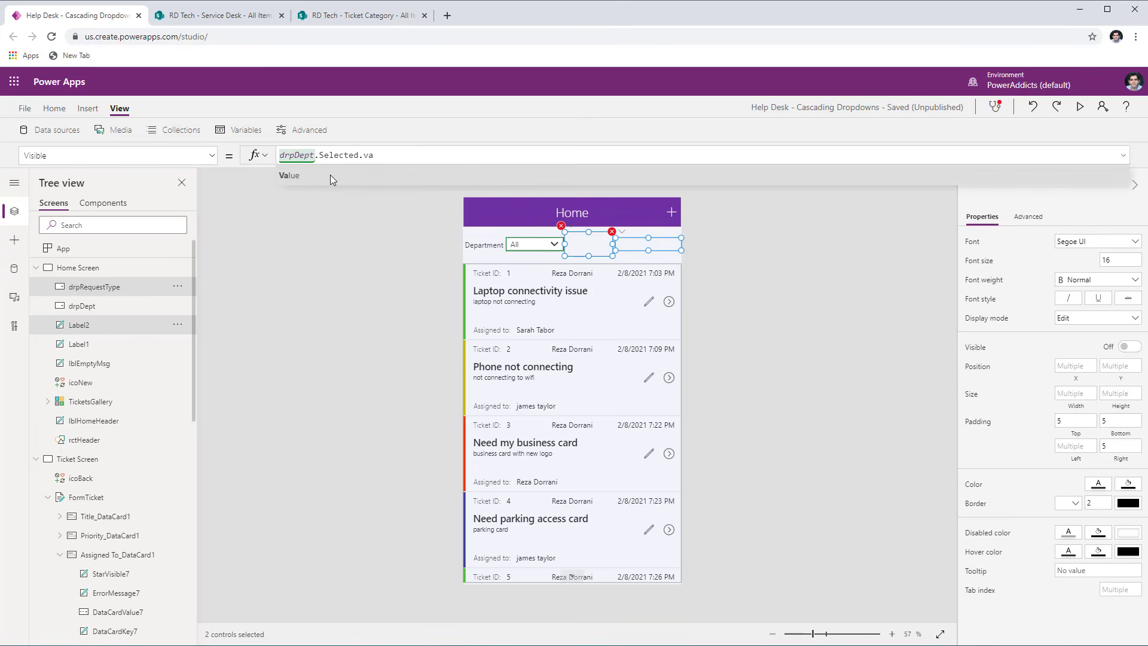
{"action": "left_click", "coordinate": [330, 174]}
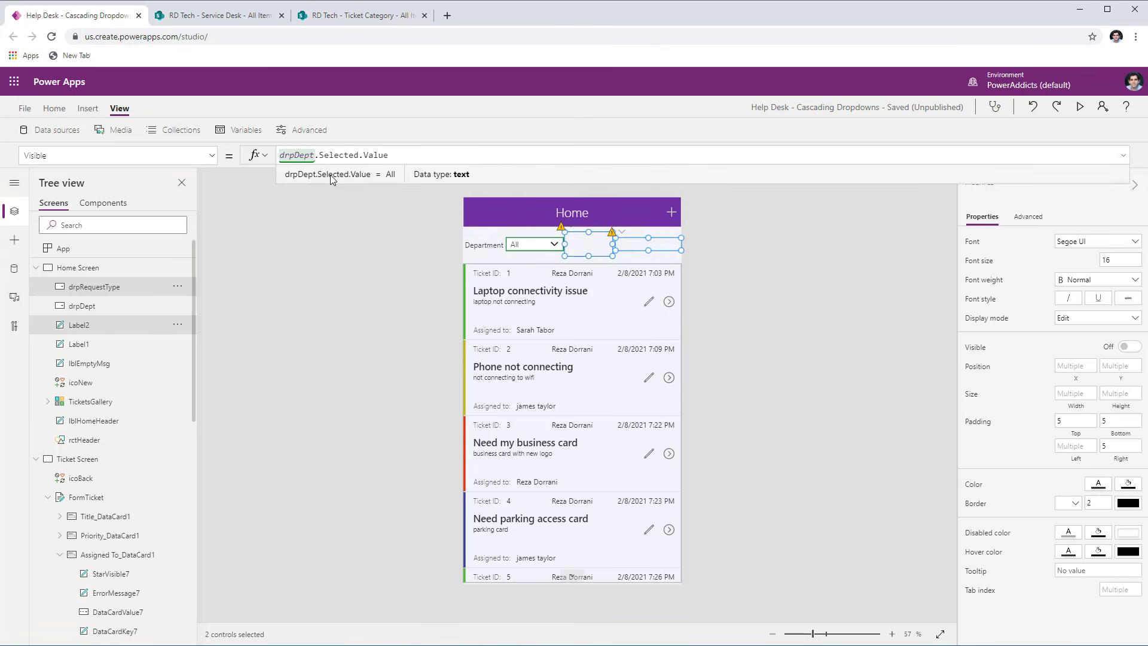
{"action": "type", "text": "<>\"All\""}
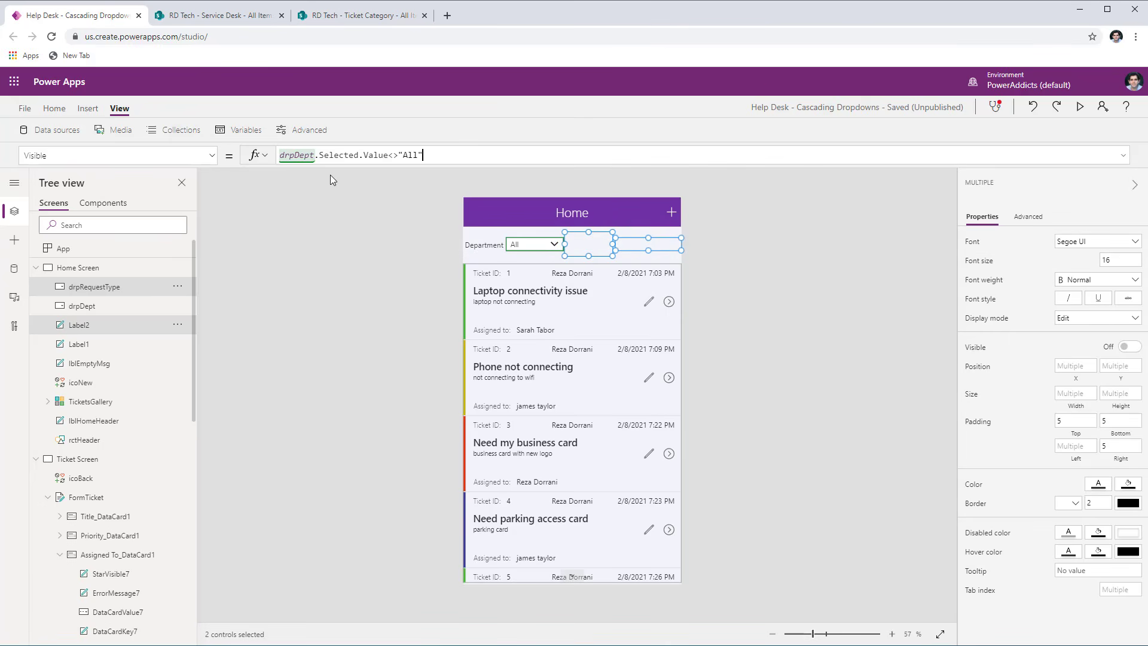
- Preview the app, check the Request Type filter with Department IT, set Department back to All and leave the preview
{"action": "left_click", "coordinate": [1080, 106]}
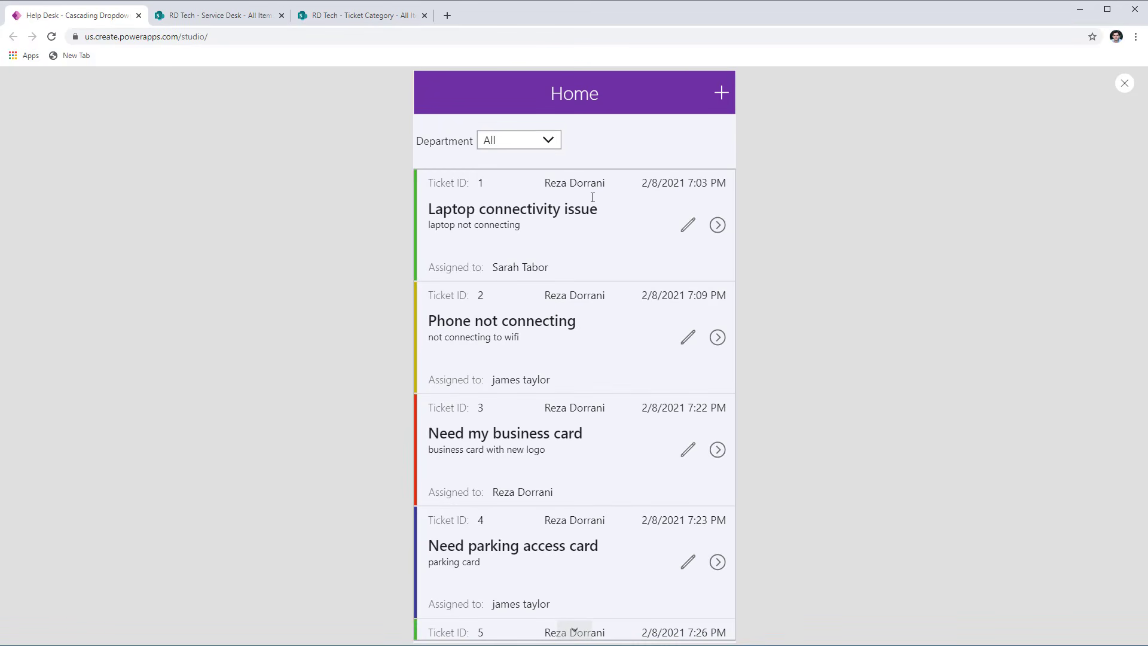
{"action": "left_click", "coordinate": [526, 147]}
{"action": "left_click", "coordinate": [514, 176]}
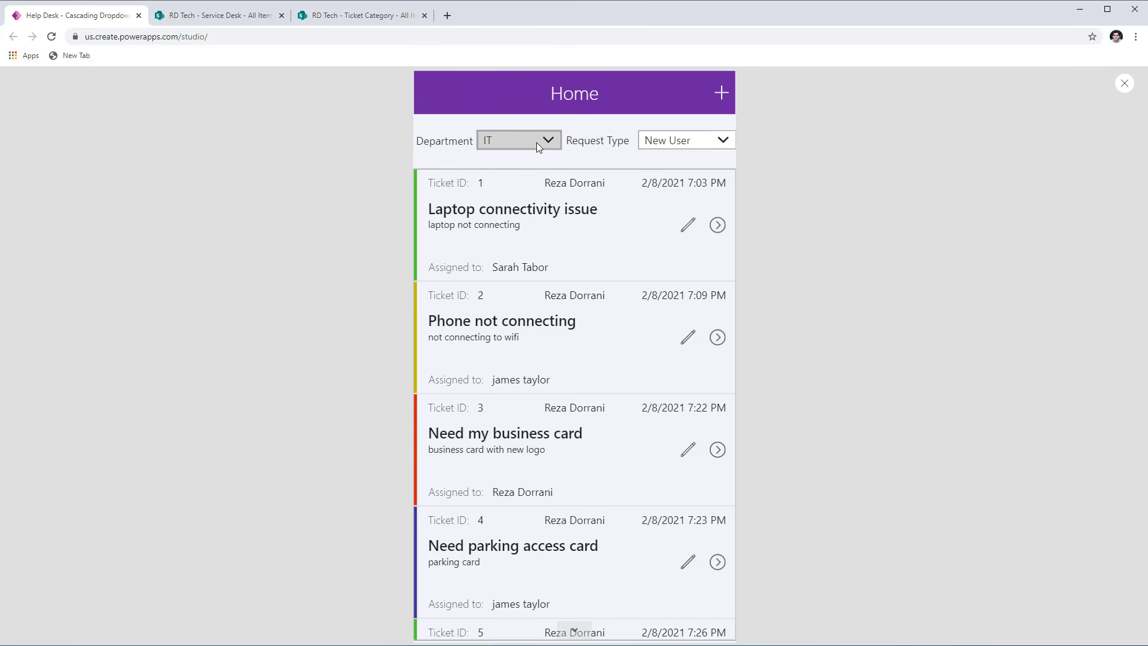
{"action": "left_click", "coordinate": [661, 137]}
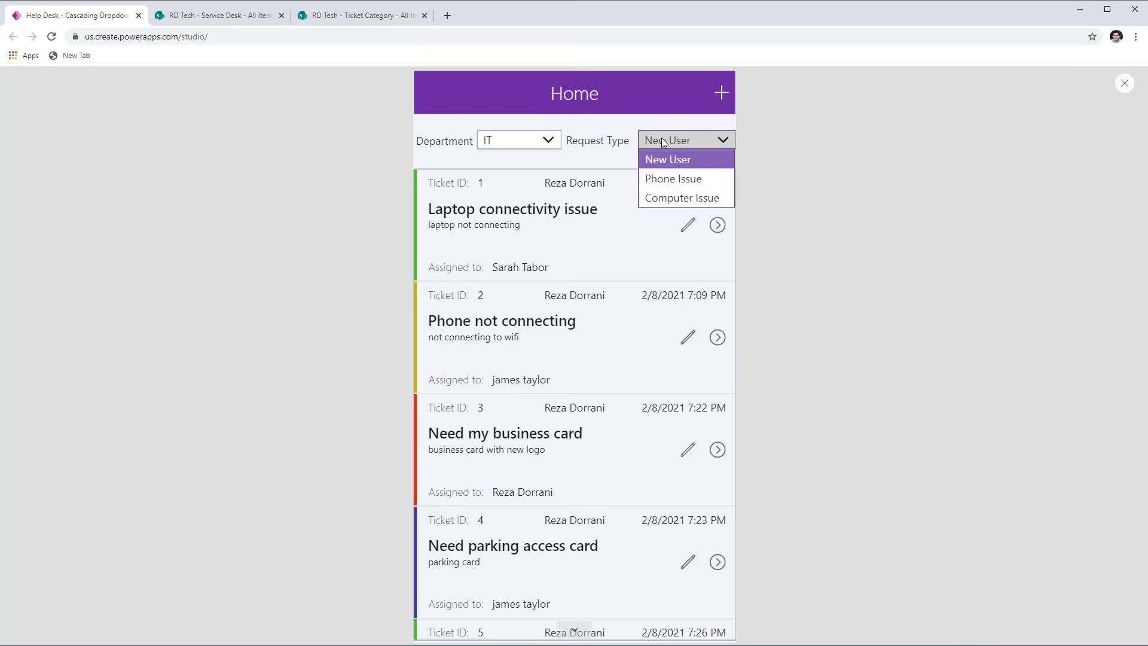
{"action": "left_click", "coordinate": [602, 166]}
{"action": "left_click", "coordinate": [546, 140]}
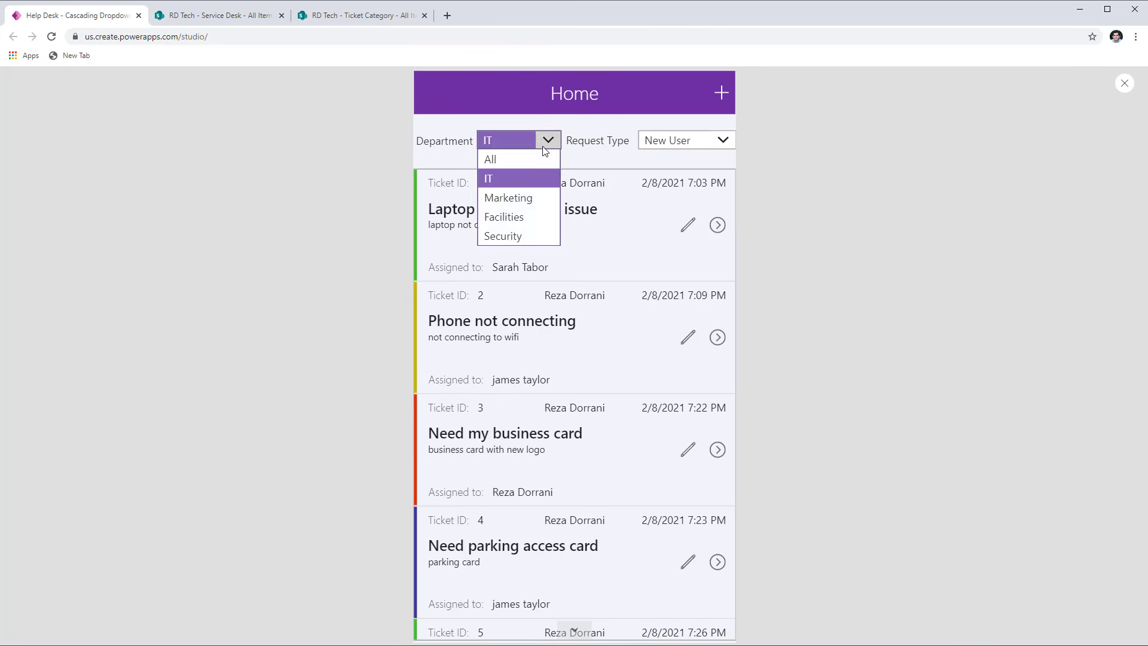
{"action": "left_click", "coordinate": [522, 160]}
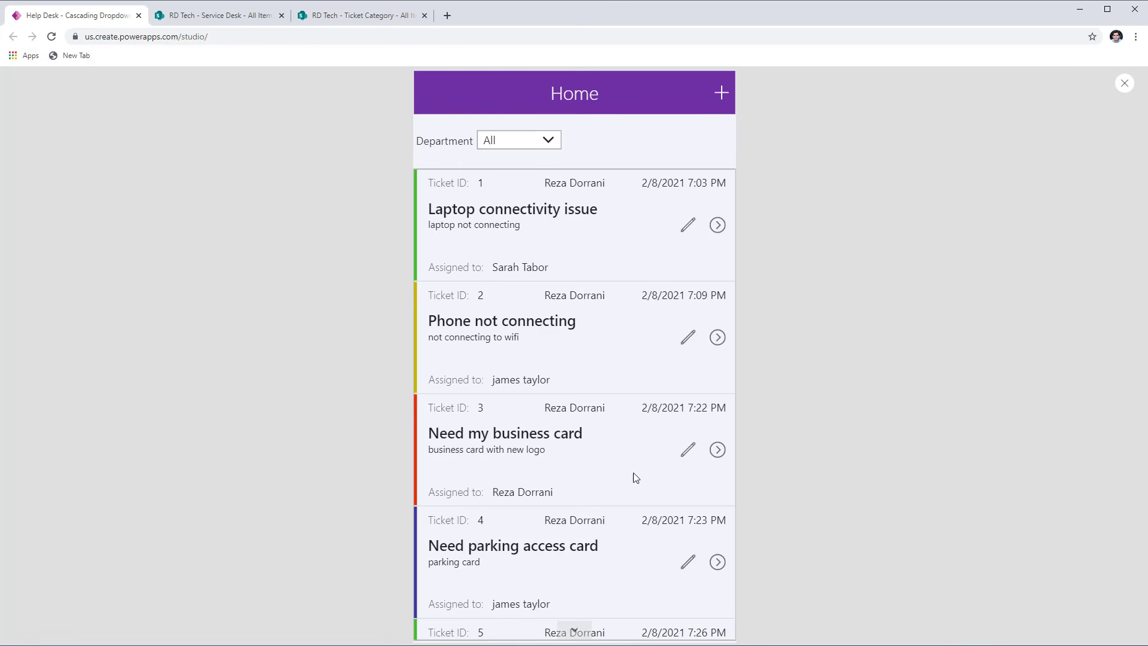
{"action": "left_click", "coordinate": [1125, 83]}
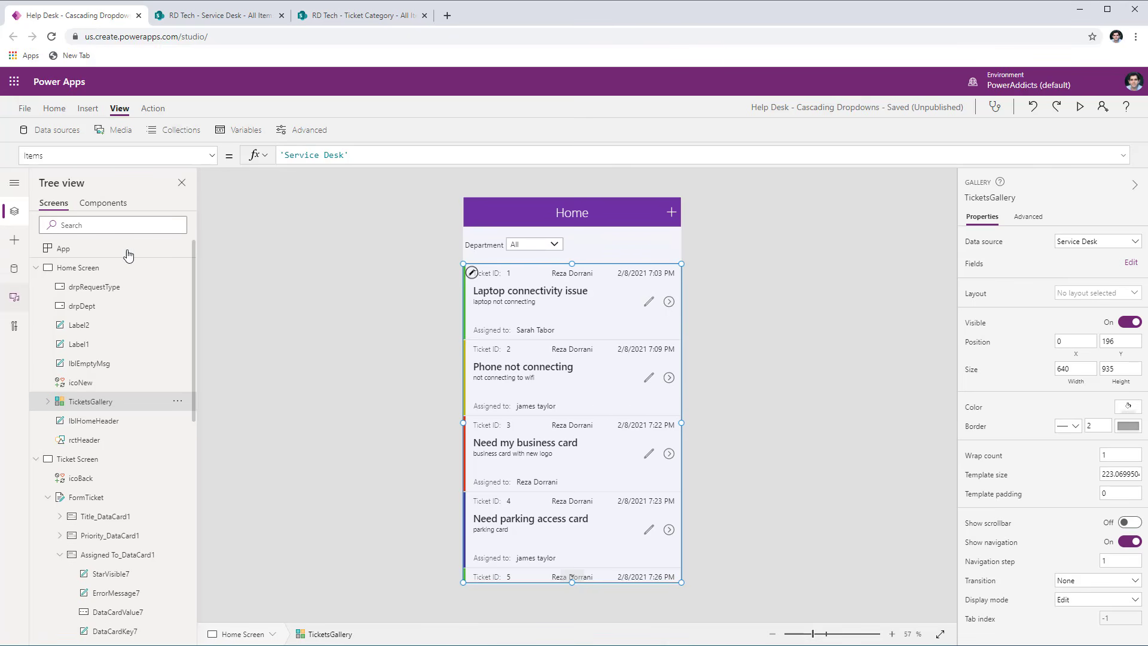
- Wrap the TicketsGallery Items source 'Service Desk' in a Filter function with the condition drpDept.Selected.Value="All"
{"action": "left_click", "coordinate": [287, 153]}
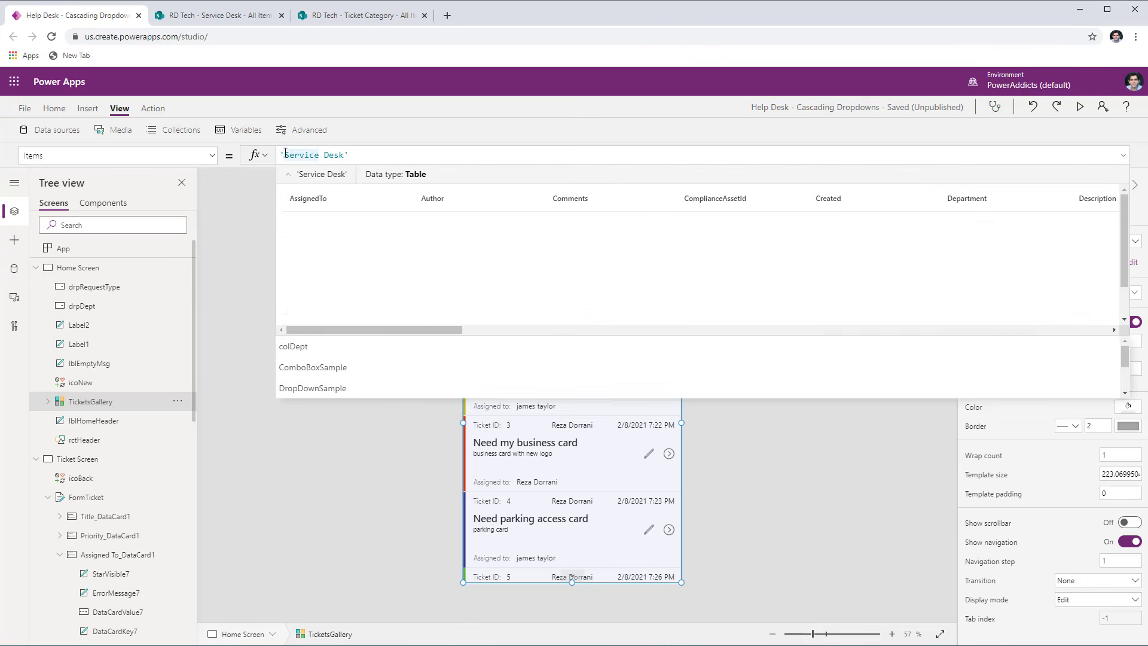
{"action": "type", "text": "Filter("}
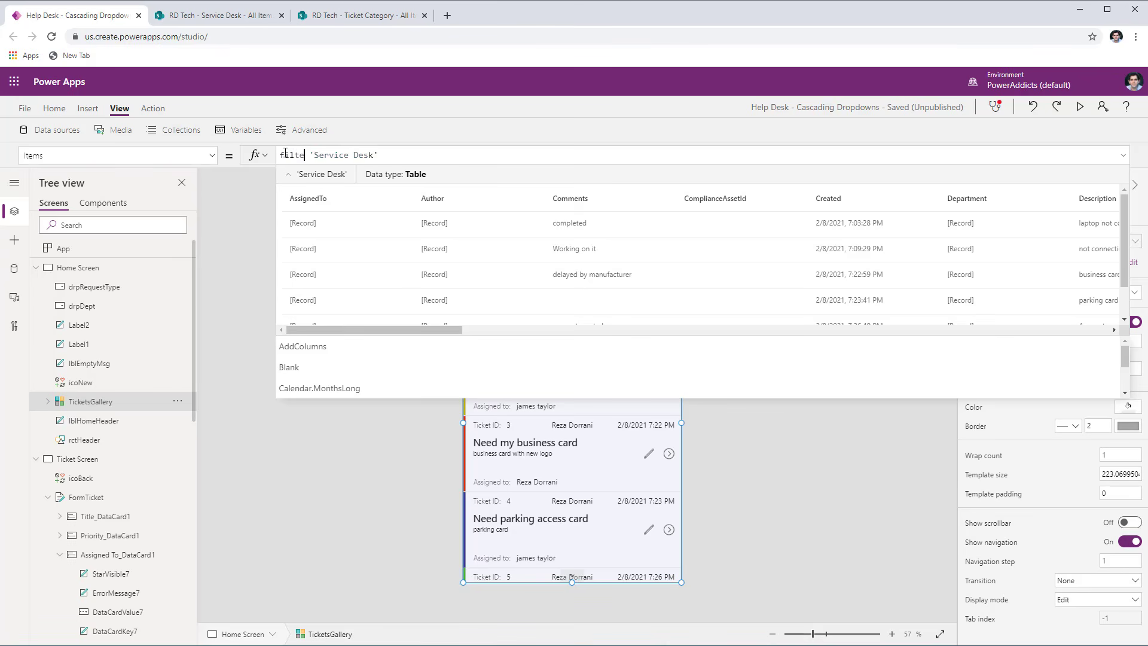
{"action": "left_click", "coordinate": [432, 155]}
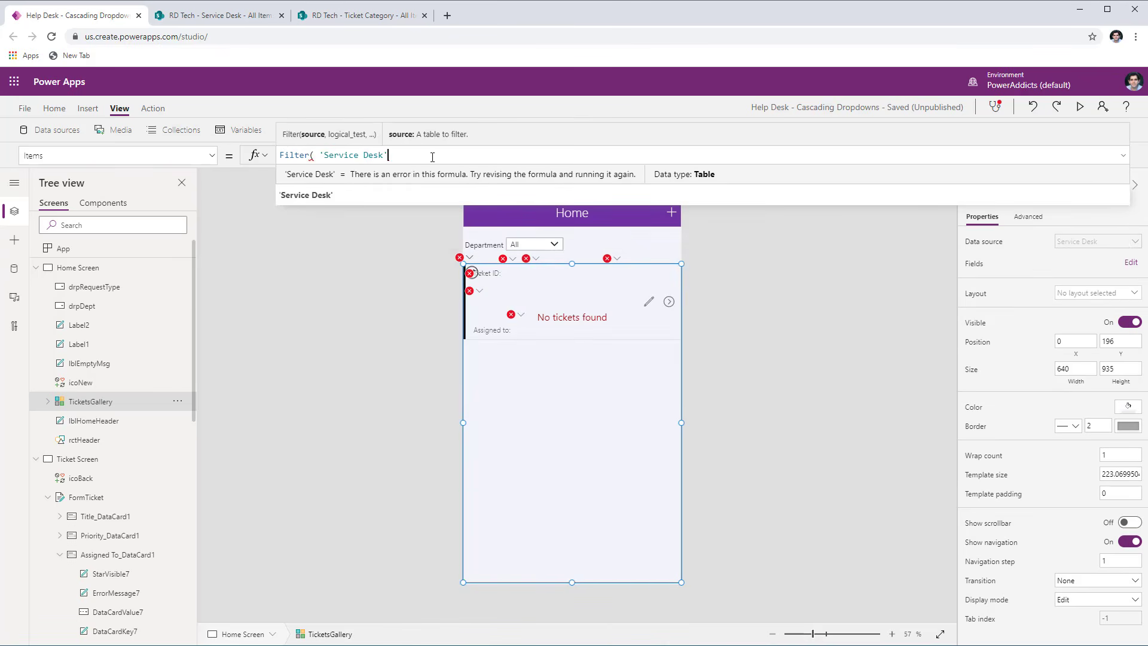
{"action": "type", "text": ","}
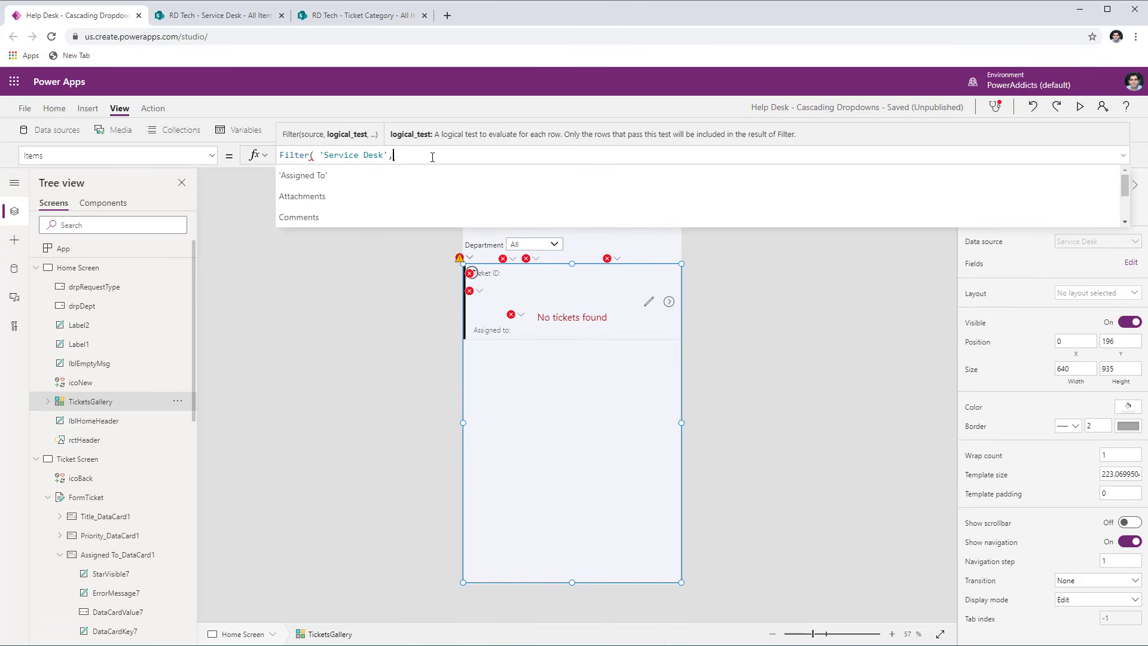
{"action": "type", "text": "drpDept"}
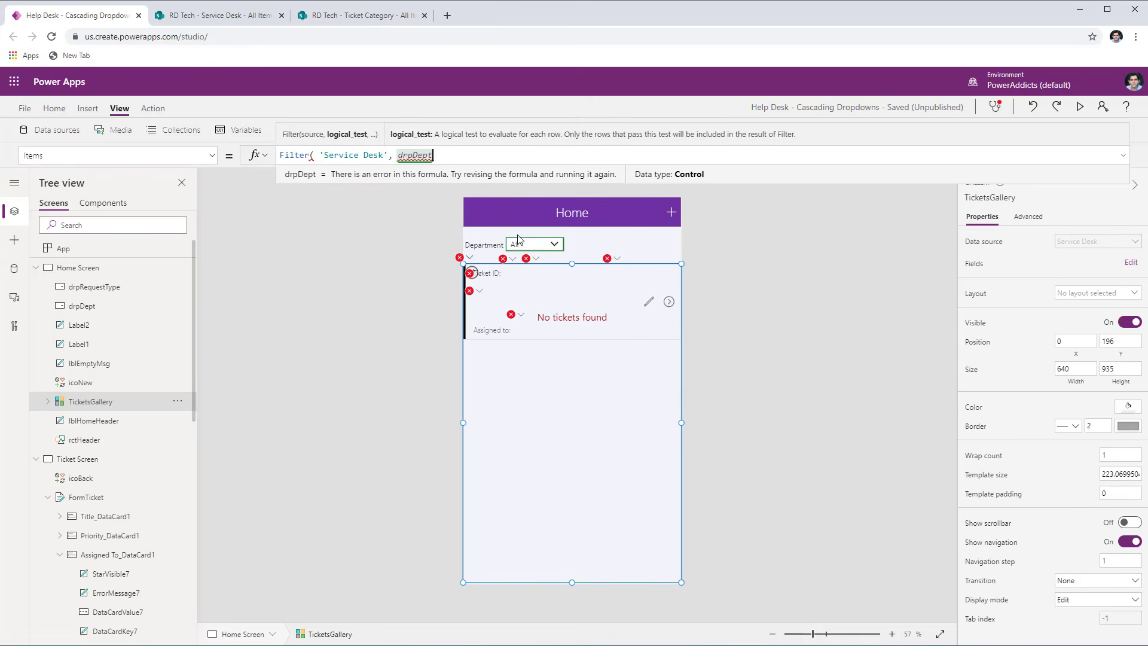
{"action": "type", "text": ".Selected"}
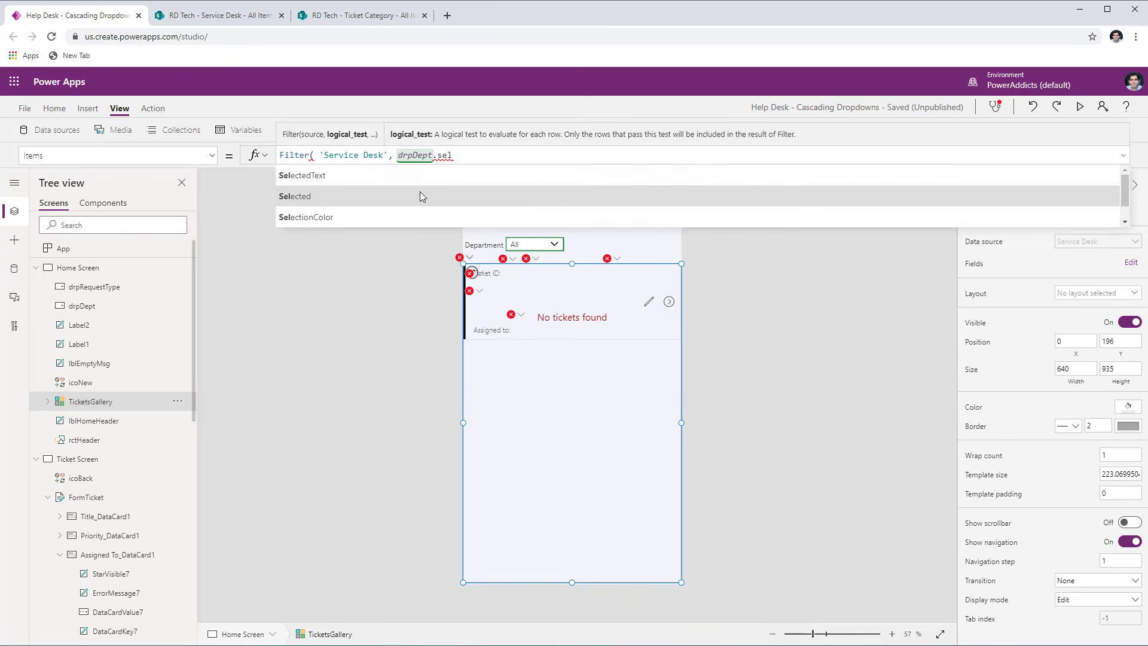
{"action": "type", "text": ".Value"}
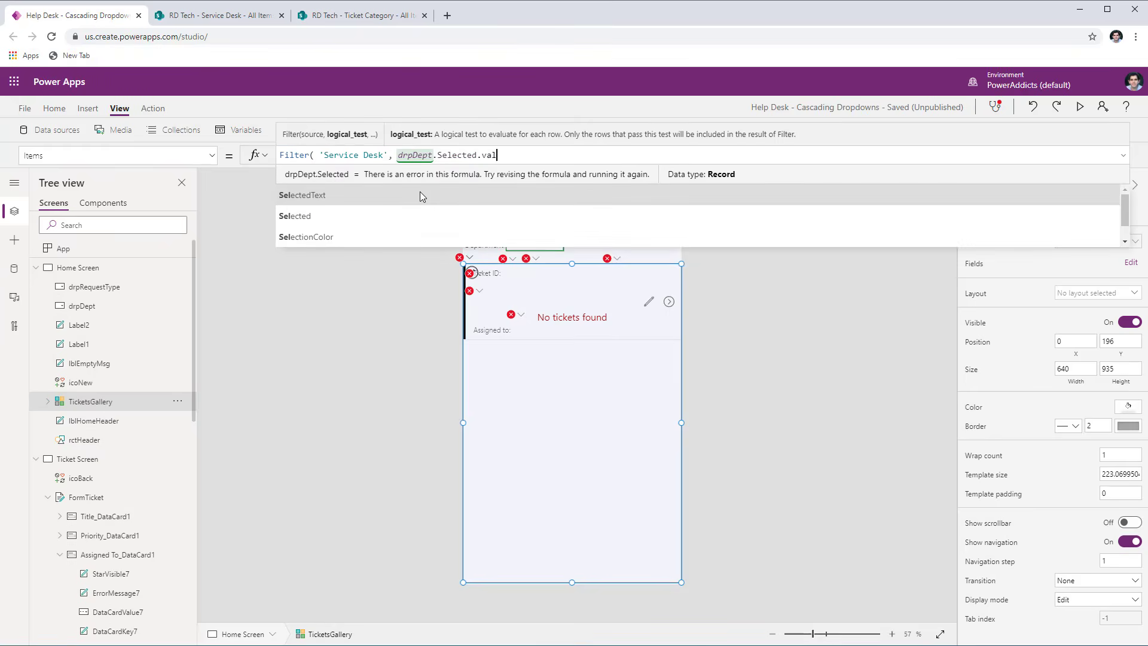
{"action": "type", "text": "=\"A"}
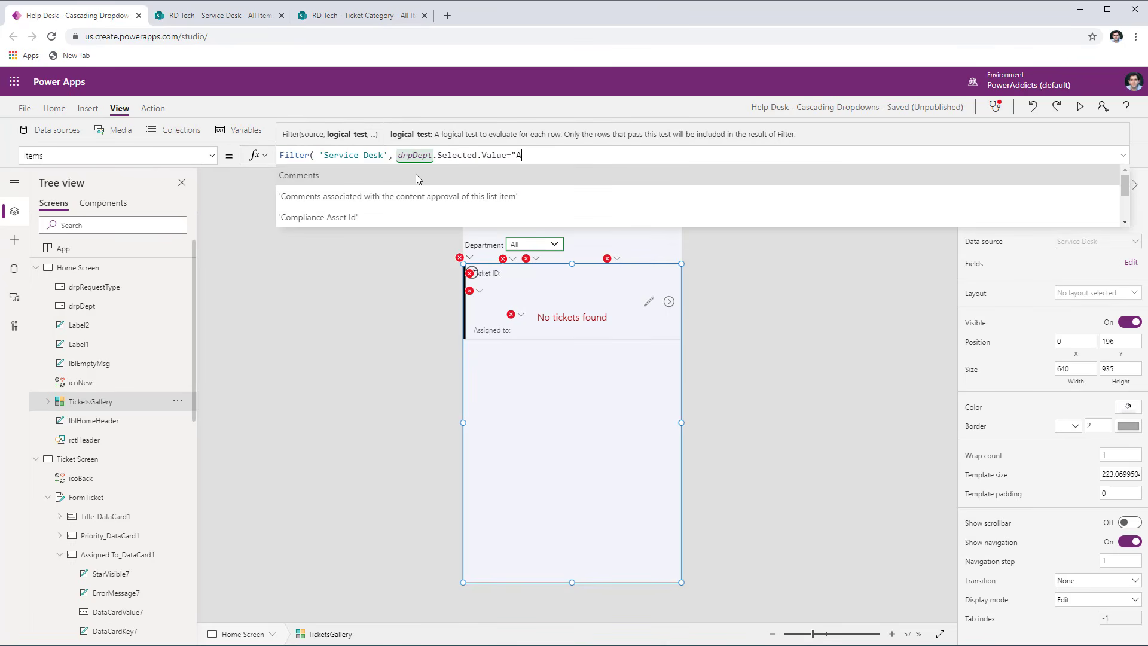
{"action": "type", "text": "ll\" ||"}
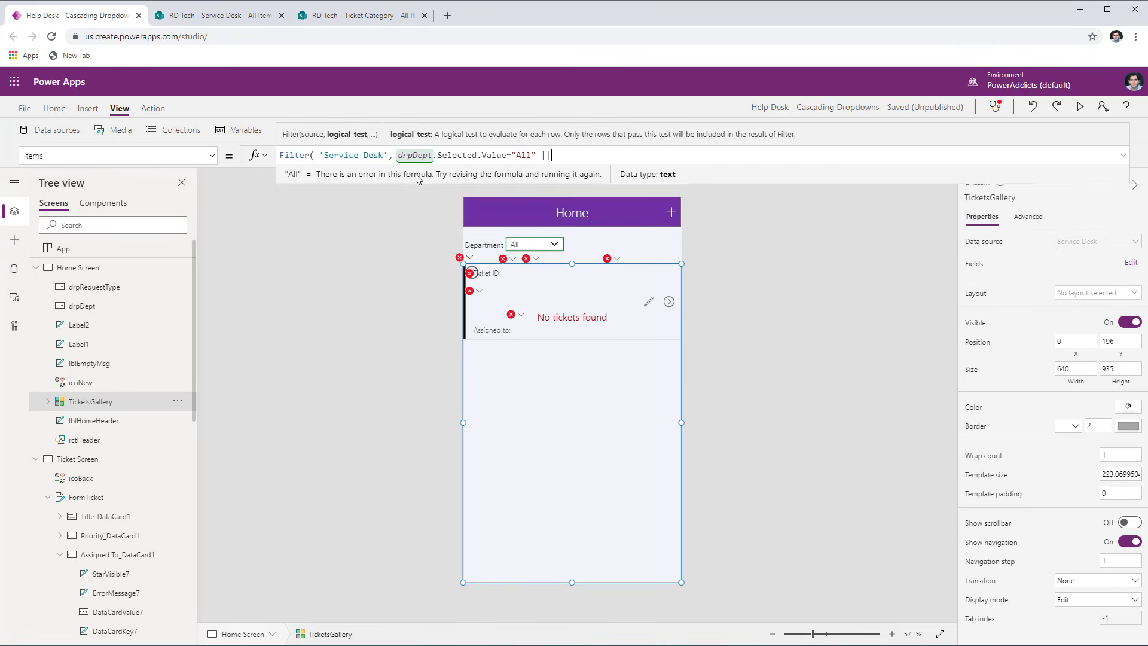
{"action": "type", "text": " depart"}
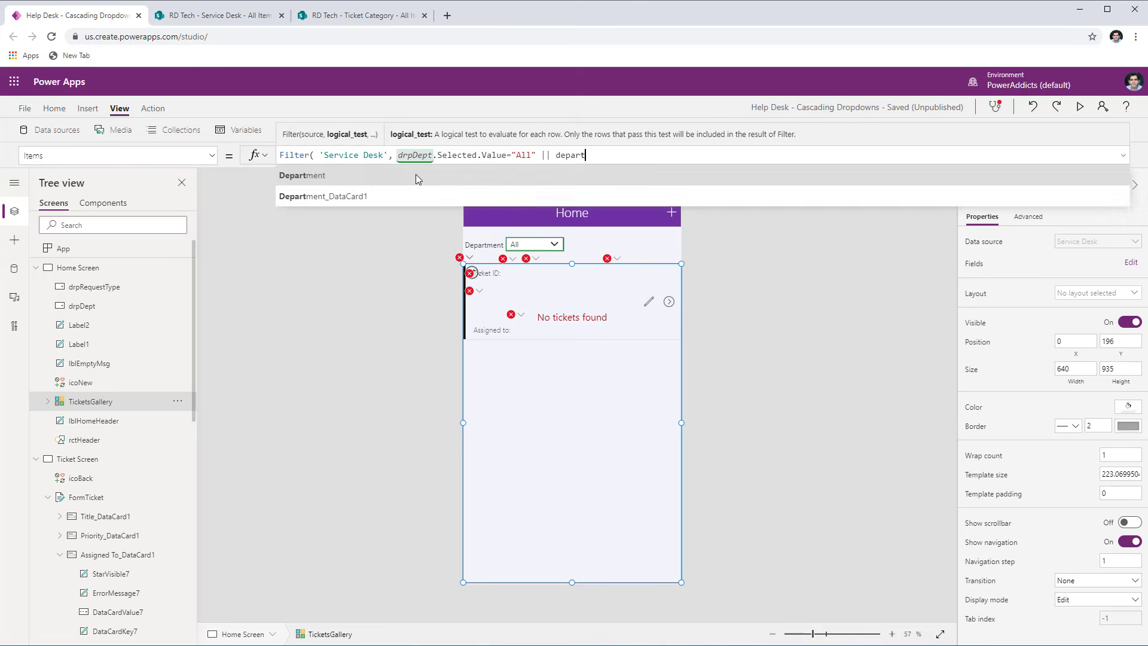
- Add the alternative condition || Department.Value=drpDept.Selected.Value to the gallery's Filter formula and close its parenthesis
{"action": "left_click", "coordinate": [354, 178]}
{"action": "type", "text": ".Value"}
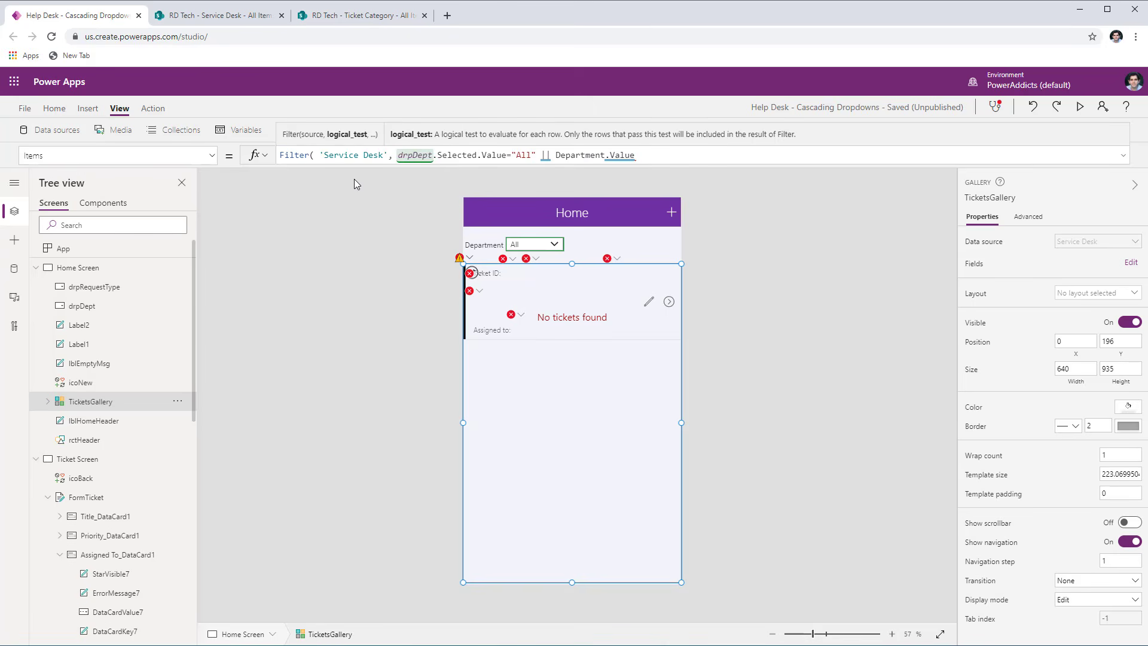
{"action": "type", "text": "=drp"}
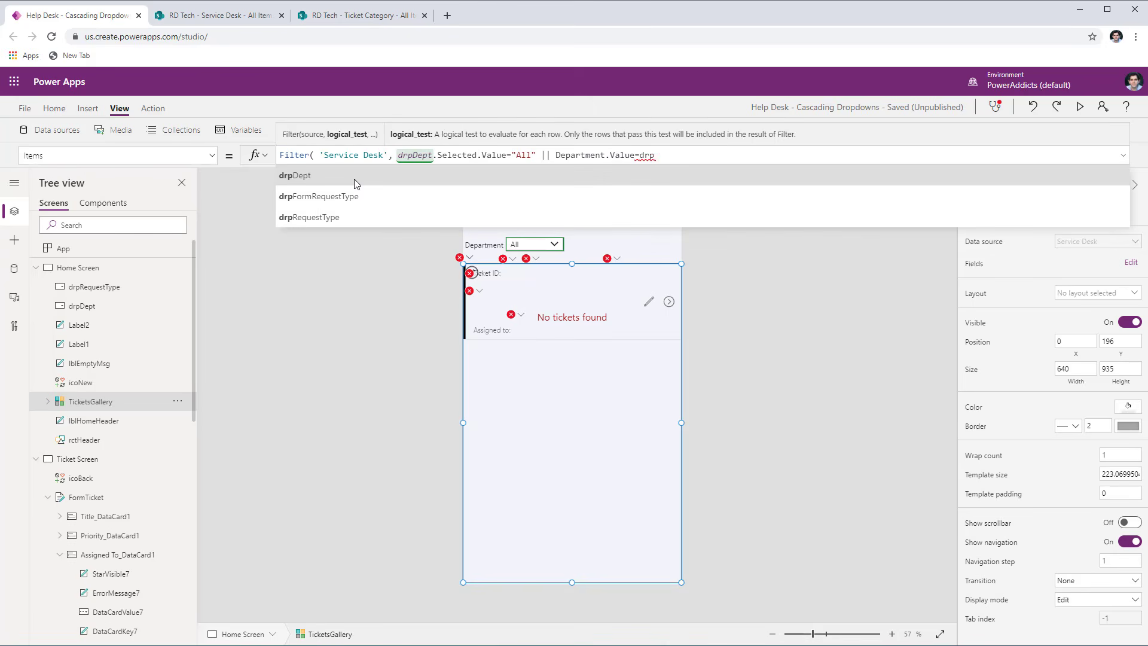
{"action": "type", "text": "Dept.Selected.Value"}
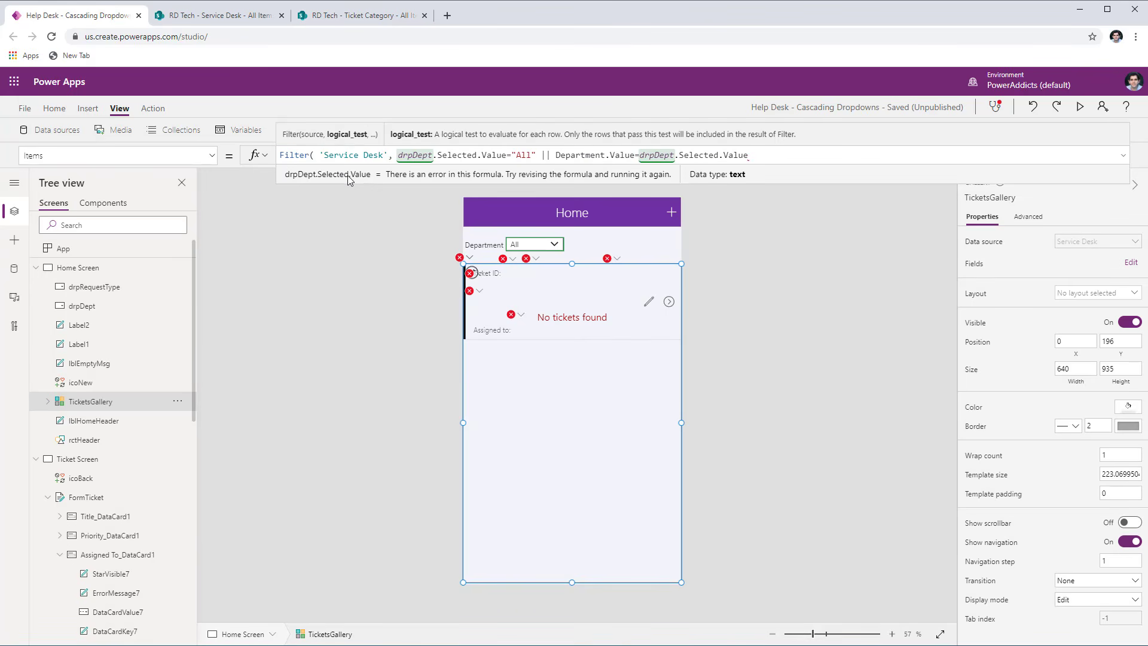
{"action": "type", "text": ")"}
{"action": "left_click", "coordinate": [538, 247]}
{"action": "left_click", "coordinate": [521, 258]}
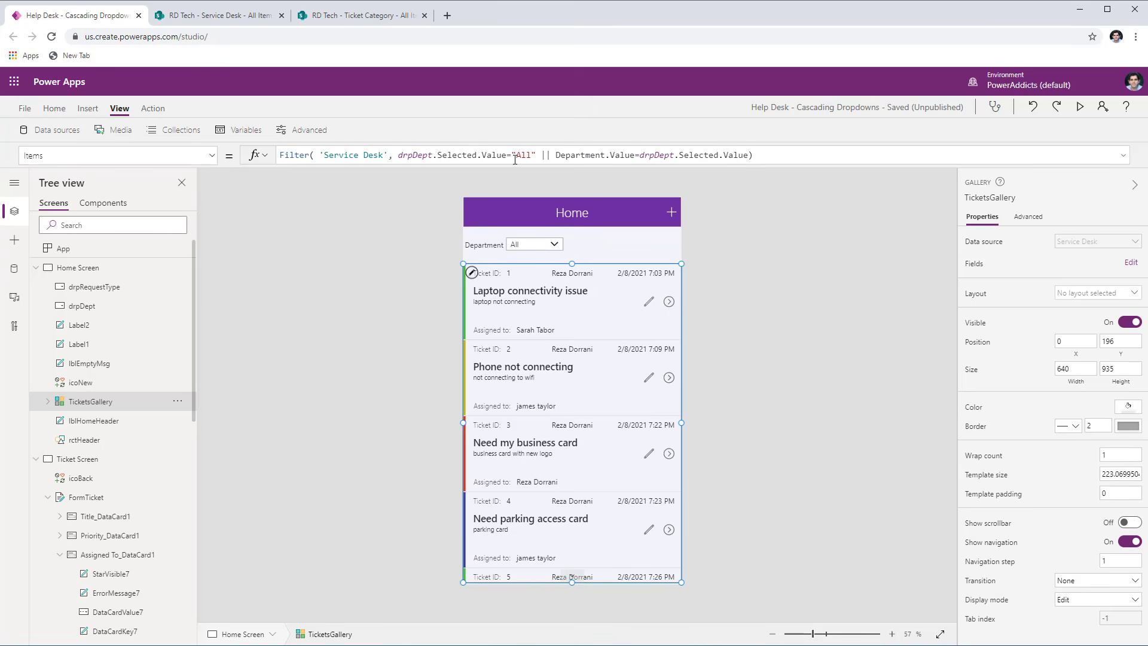
- Examine how the drpDept.Selected.Value="All" condition in the TicketsGallery filter evaluates
{"action": "left_click", "coordinate": [533, 155]}
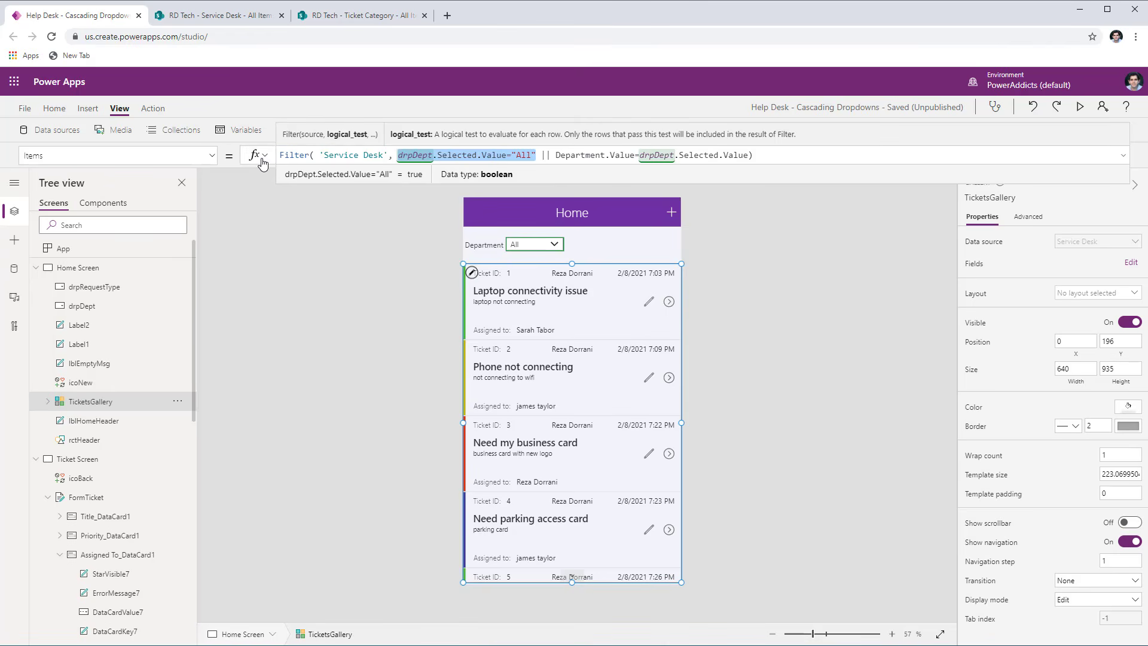
{"action": "left_click", "coordinate": [472, 155]}
{"action": "left_click_drag", "start_coordinate": [392, 155], "coordinate": [543, 155]}
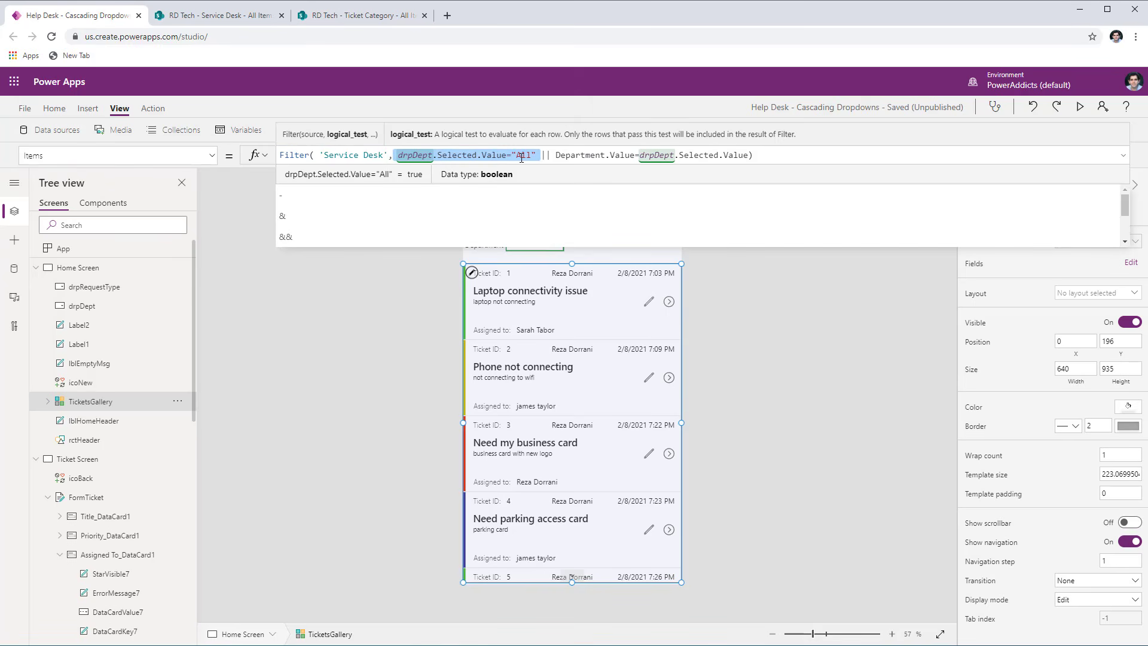
{"action": "left_click", "coordinate": [630, 260]}
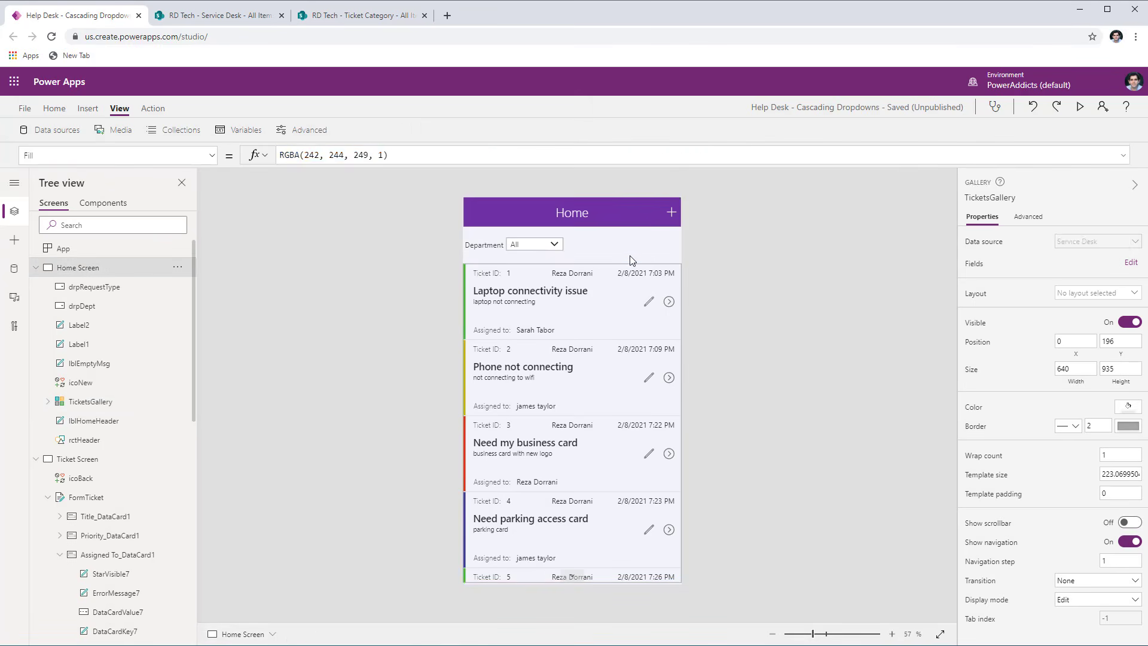
- Preview the app, browse the tickets with Department All, filter the gallery by Marketing and leave the preview
{"action": "left_click", "coordinate": [1078, 109]}
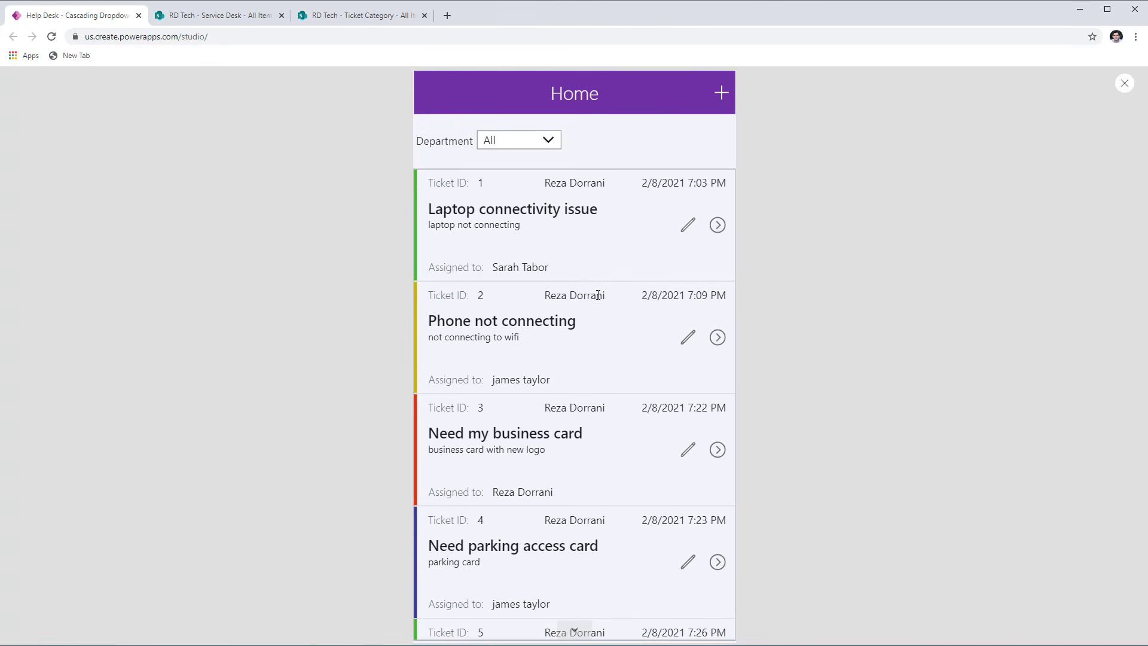
{"action": "scroll", "coordinate": [597, 295], "scroll_direction": "down", "scroll_amount": 3}
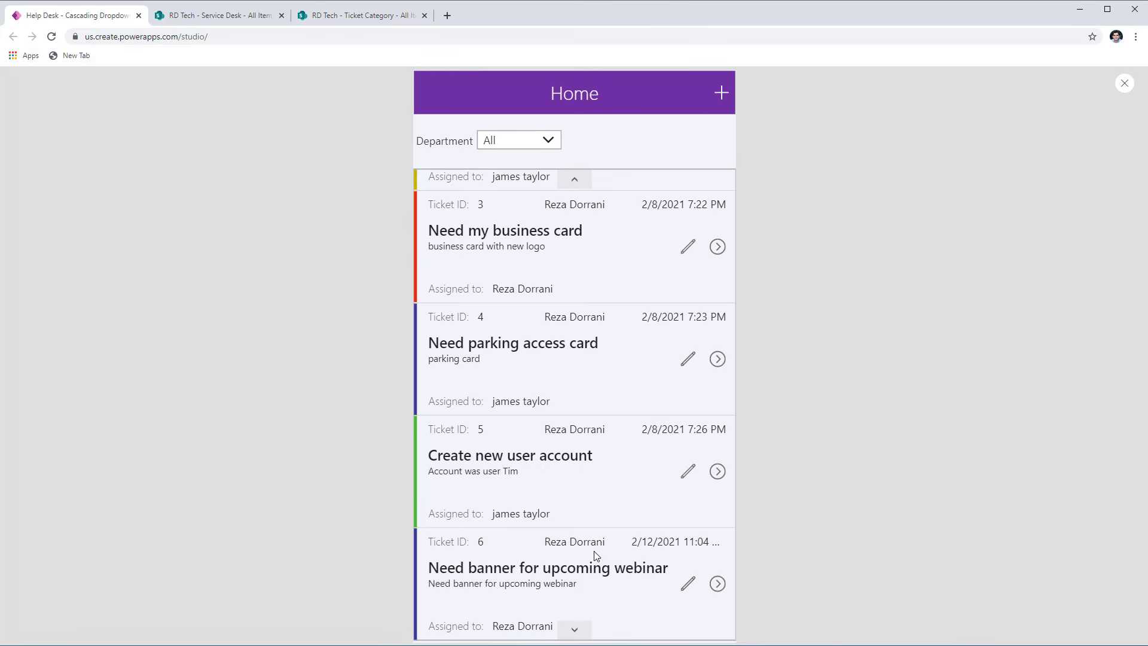
{"action": "scroll", "coordinate": [596, 556], "scroll_direction": "up", "scroll_amount": 3}
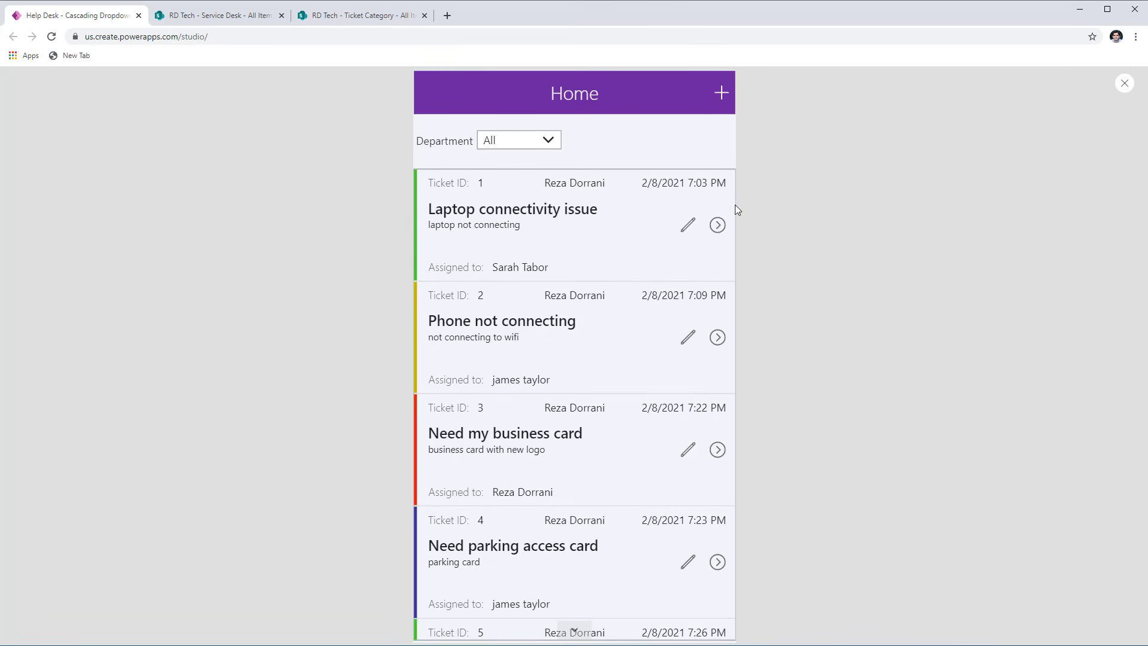
{"action": "left_click", "coordinate": [514, 142]}
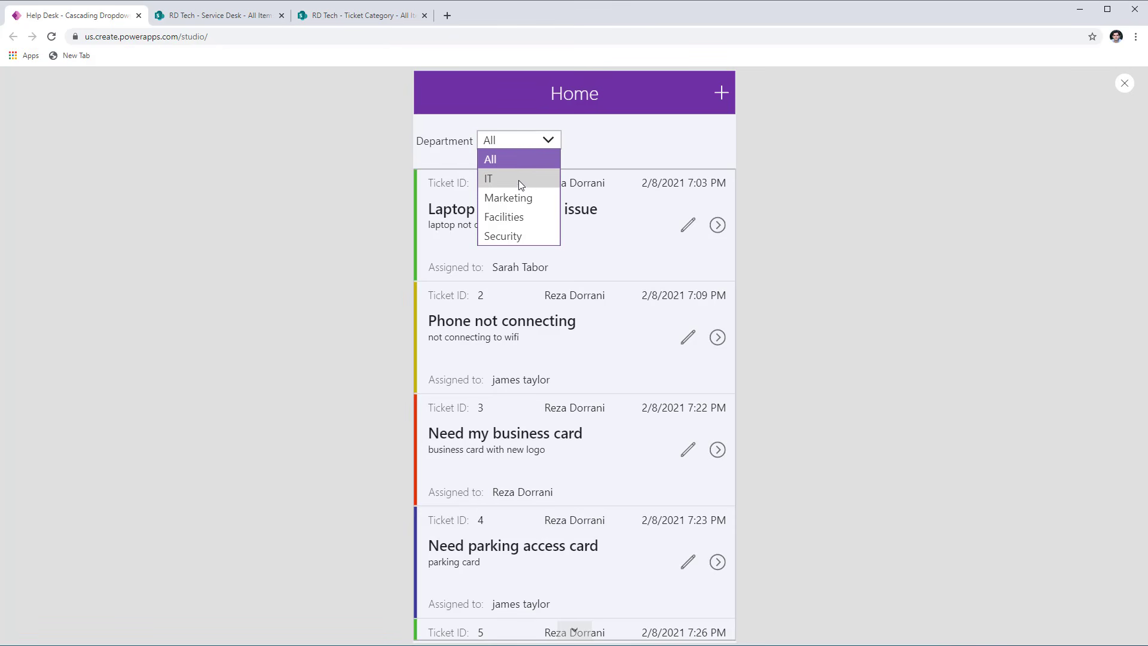
{"action": "left_click", "coordinate": [524, 198]}
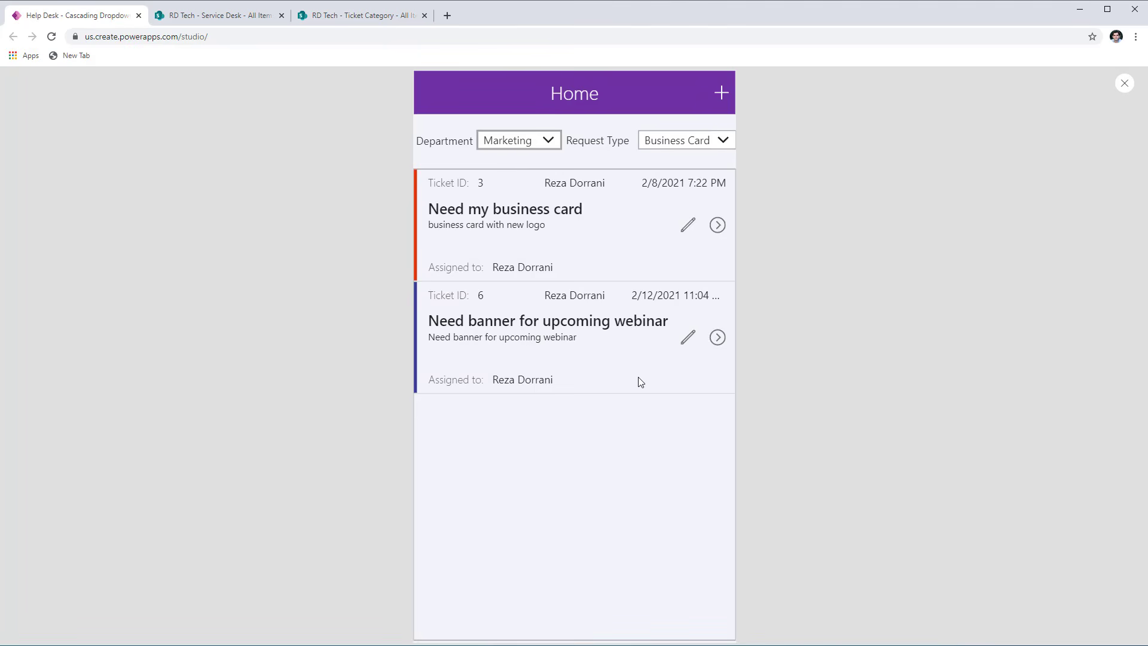
{"action": "left_click", "coordinate": [1124, 83]}
- Examine the "All" condition and the Department.Value comparison in the TicketsGallery Items filter
{"action": "left_click", "coordinate": [575, 467]}
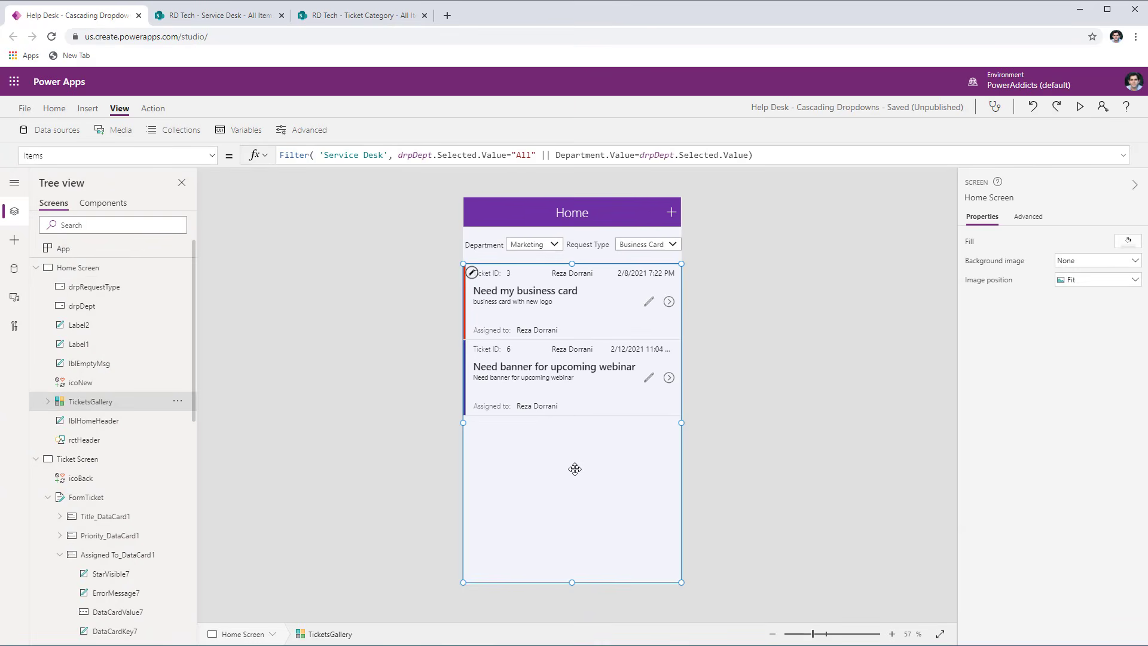
{"action": "left_click_drag", "start_coordinate": [396, 157], "coordinate": [537, 155]}
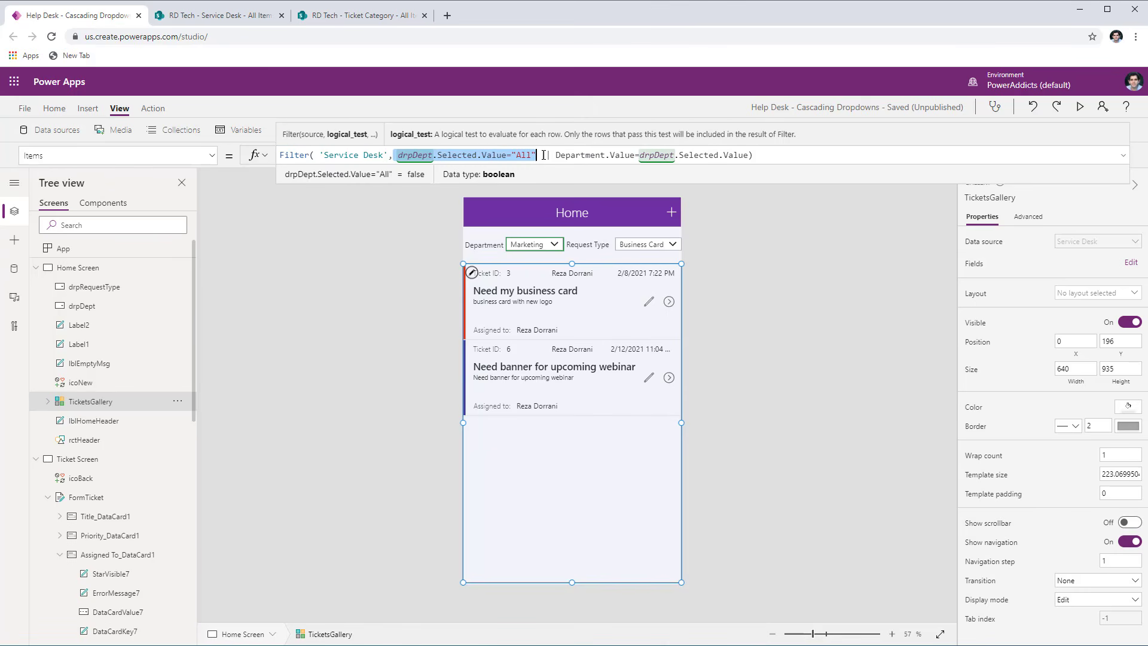
{"action": "left_click", "coordinate": [553, 155]}
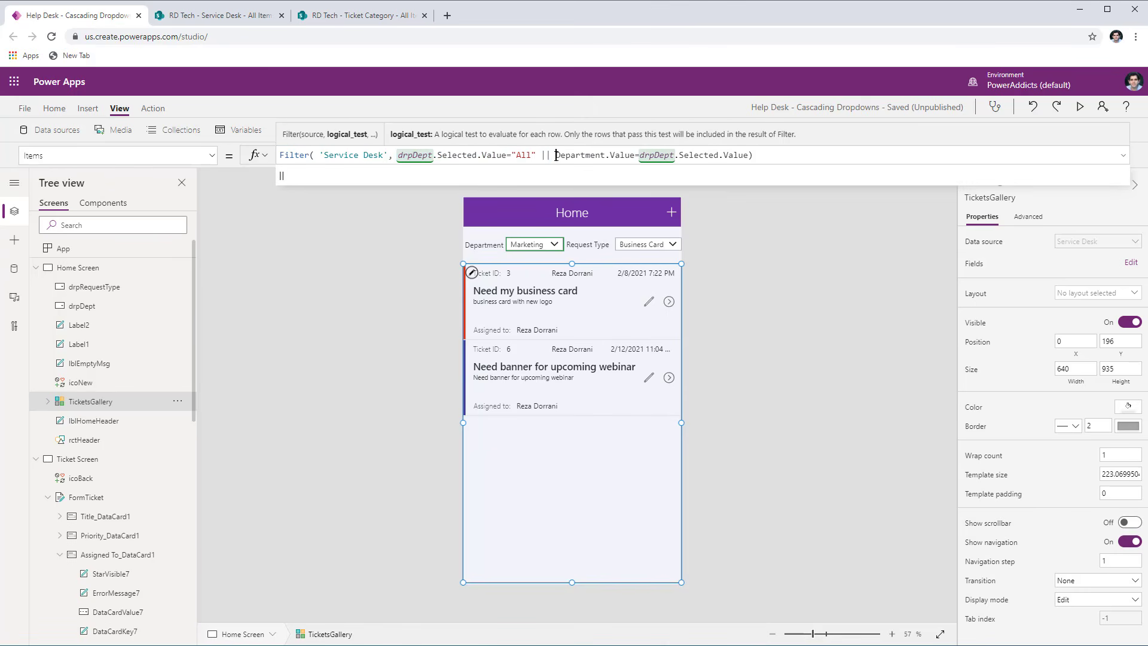
{"action": "left_click_drag", "start_coordinate": [555, 155], "coordinate": [751, 153]}
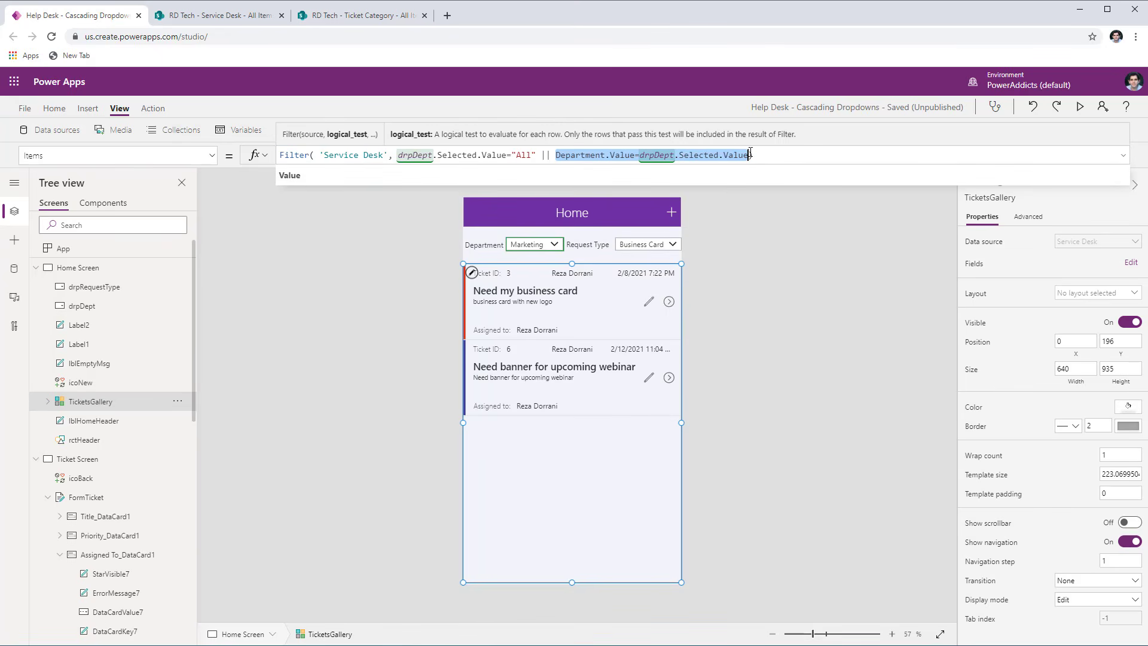
{"action": "left_click", "coordinate": [751, 153]}
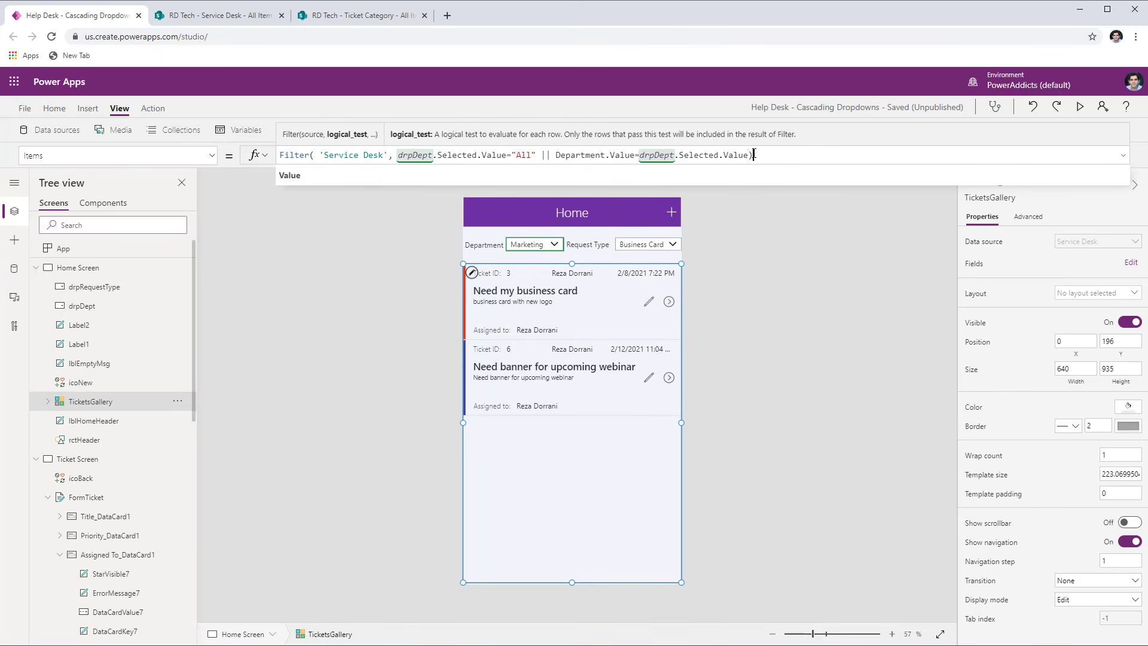
- Preview the app, check the Request Type options offered for Department Marketing and leave the preview
{"action": "key", "text": "F5"}
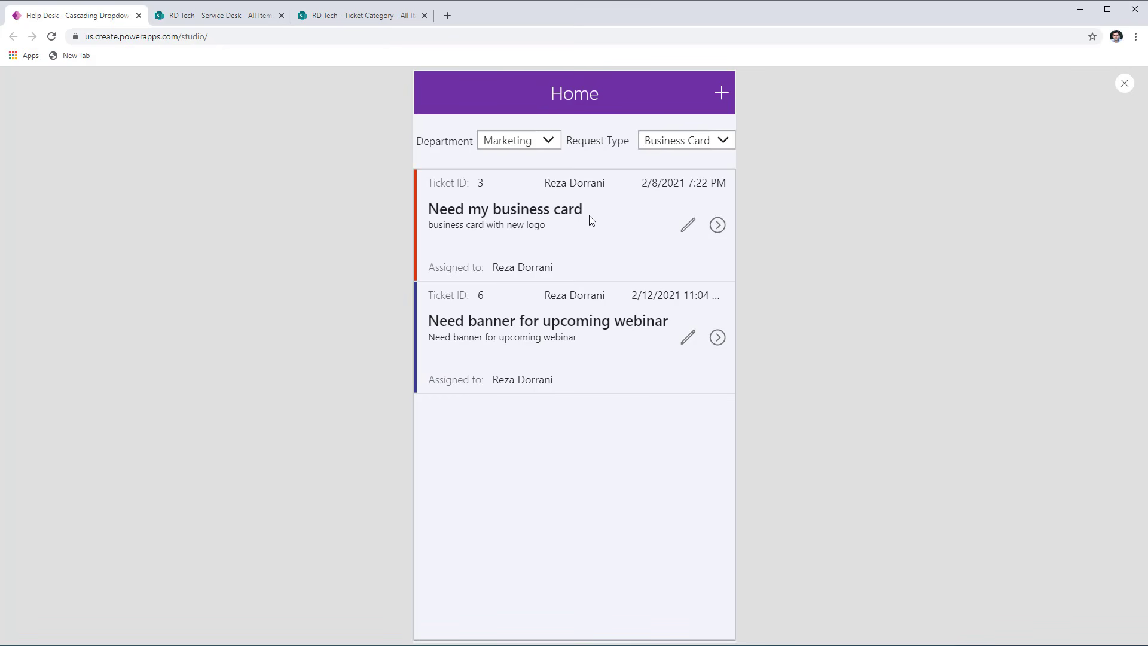
{"action": "left_click", "coordinate": [665, 142]}
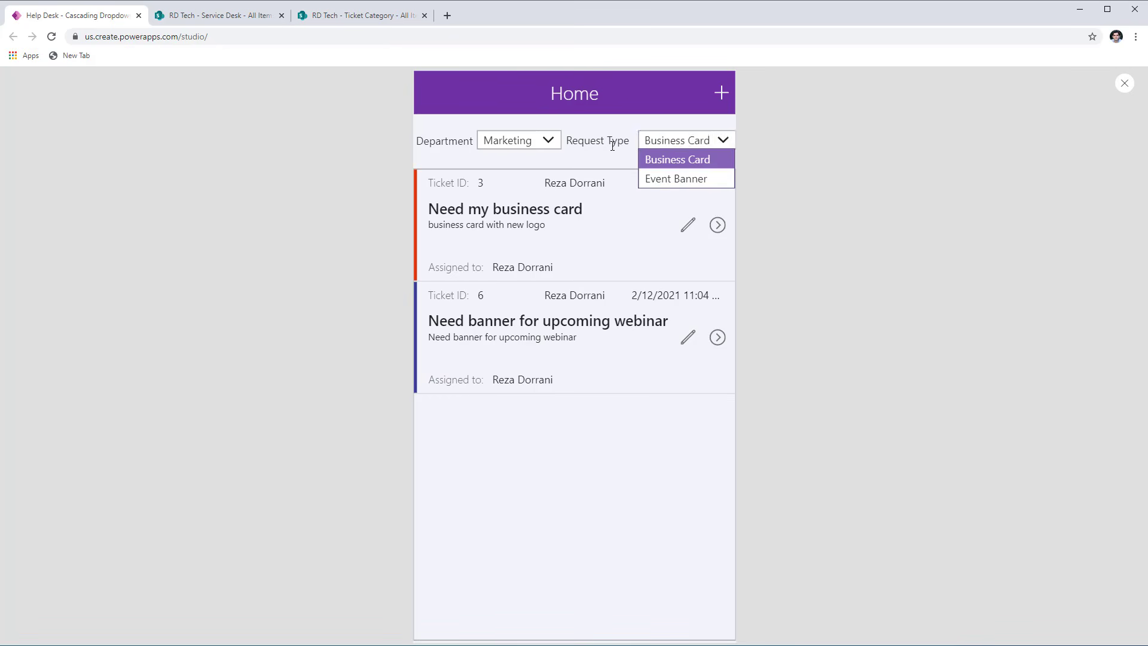
{"action": "left_click", "coordinate": [663, 153]}
{"action": "left_click", "coordinate": [1124, 83]}
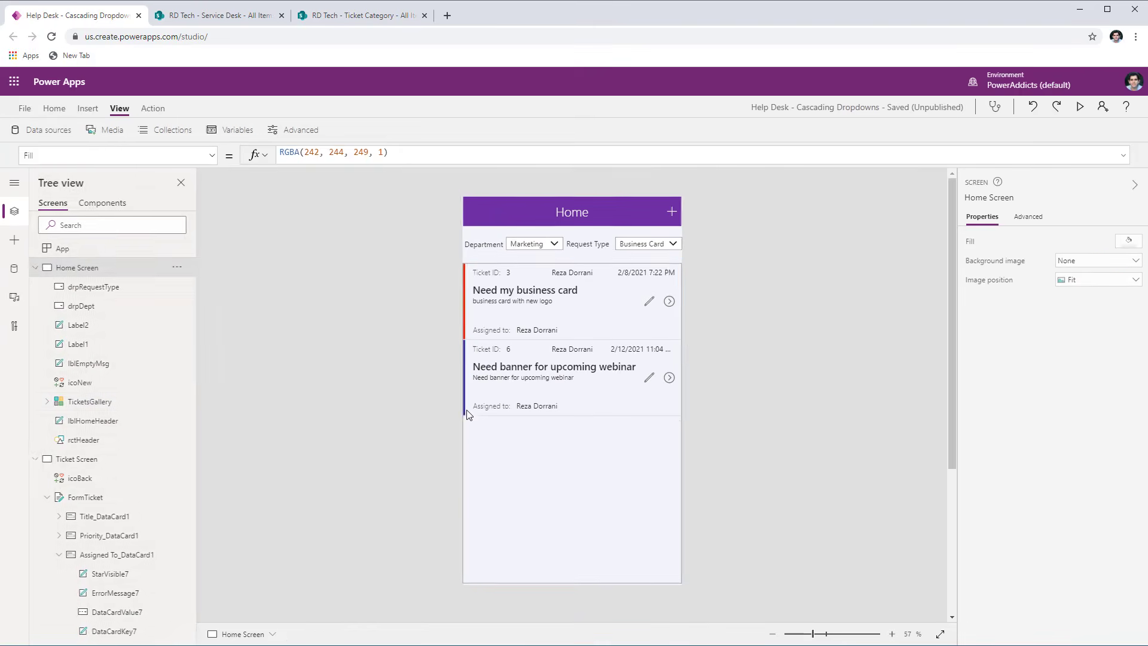
- Parenthesize the TicketsGallery filter's Department conditions and append && (drpRequestType.Selected.Title = Blank() || 'Request Type' = drpRequestType.Selected.Title), with the formula formatted
{"action": "left_click", "coordinate": [467, 414]}
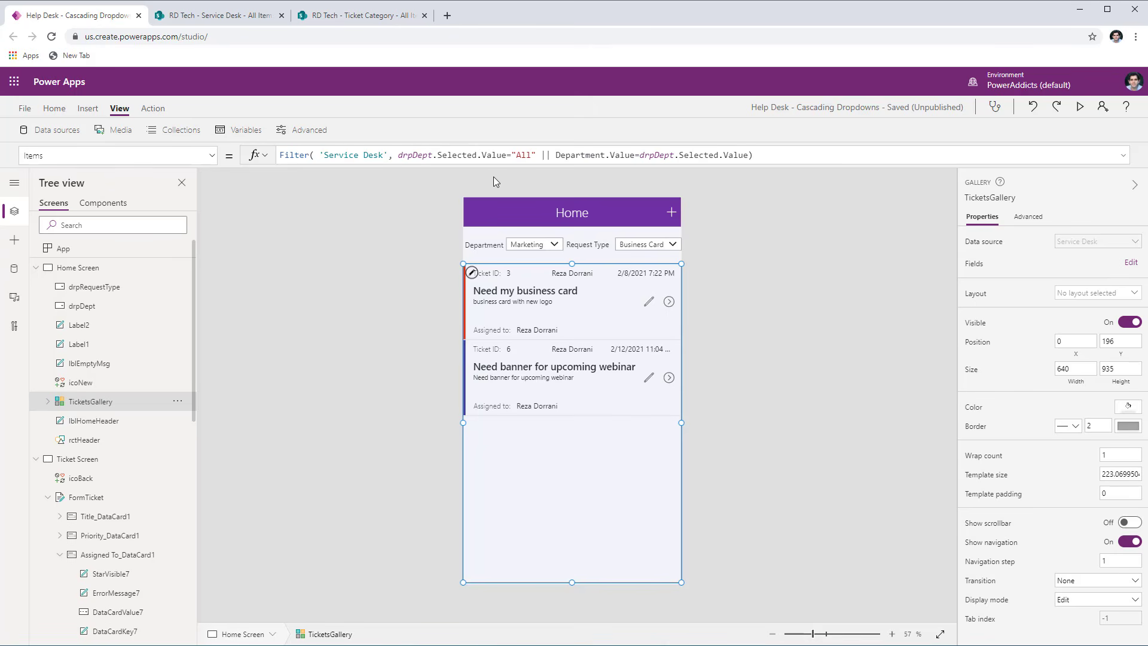
{"action": "left_click", "coordinate": [397, 155]}
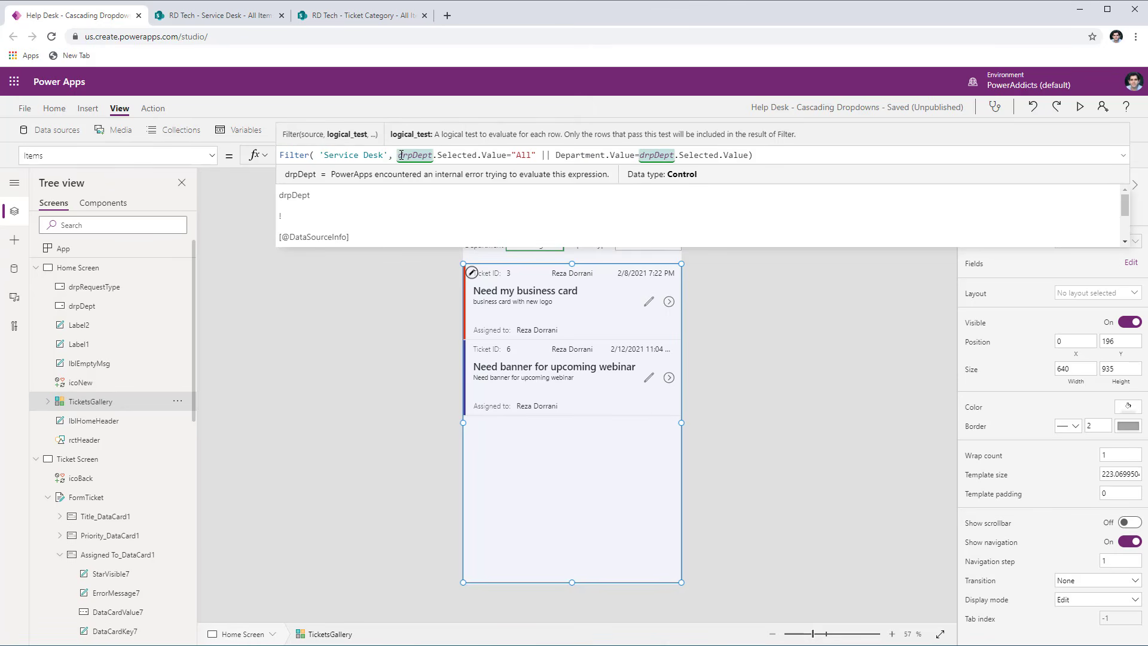
{"action": "type", "text": "("}
{"action": "left_click", "coordinate": [753, 155]}
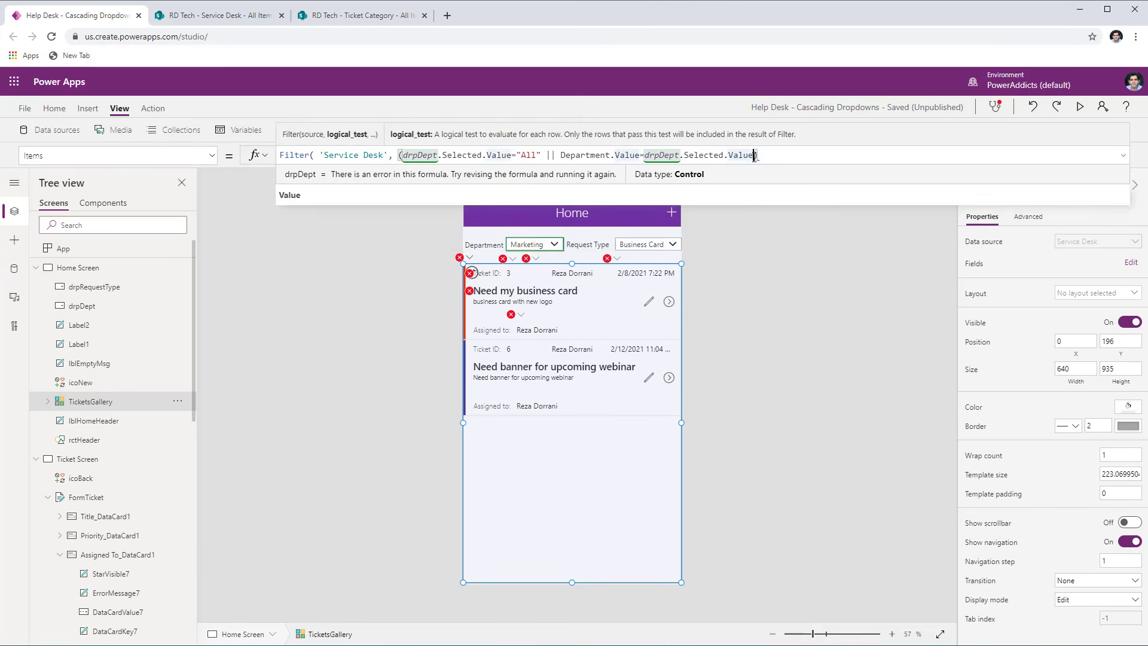
{"action": "type", "text": ") "}
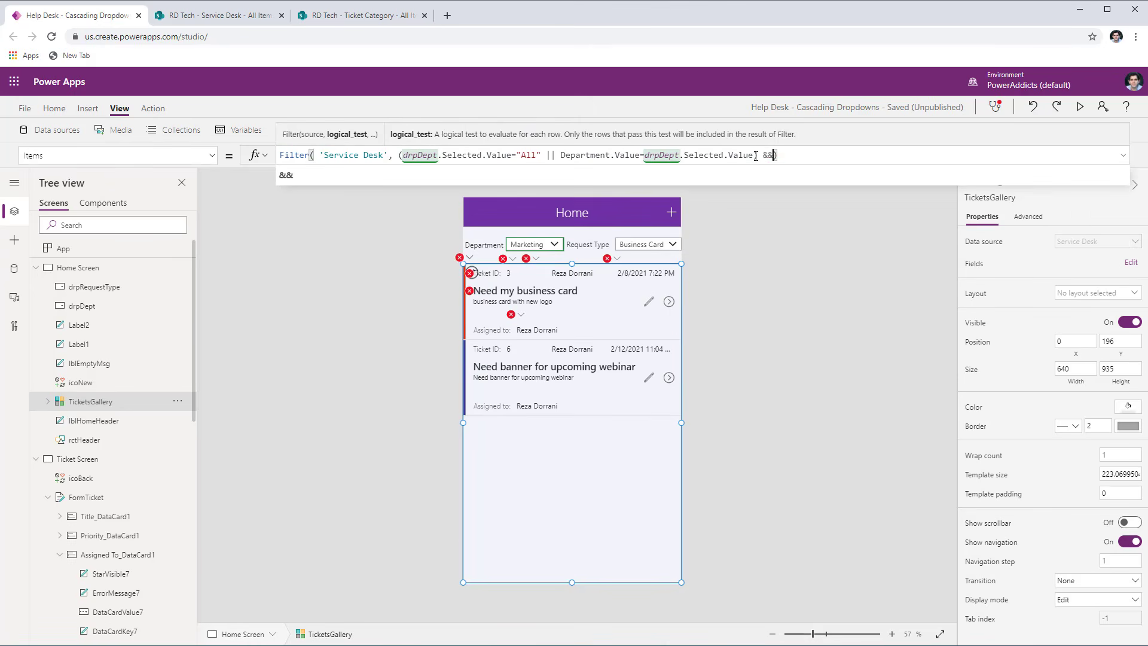
{"action": "type", "text": "&&"}
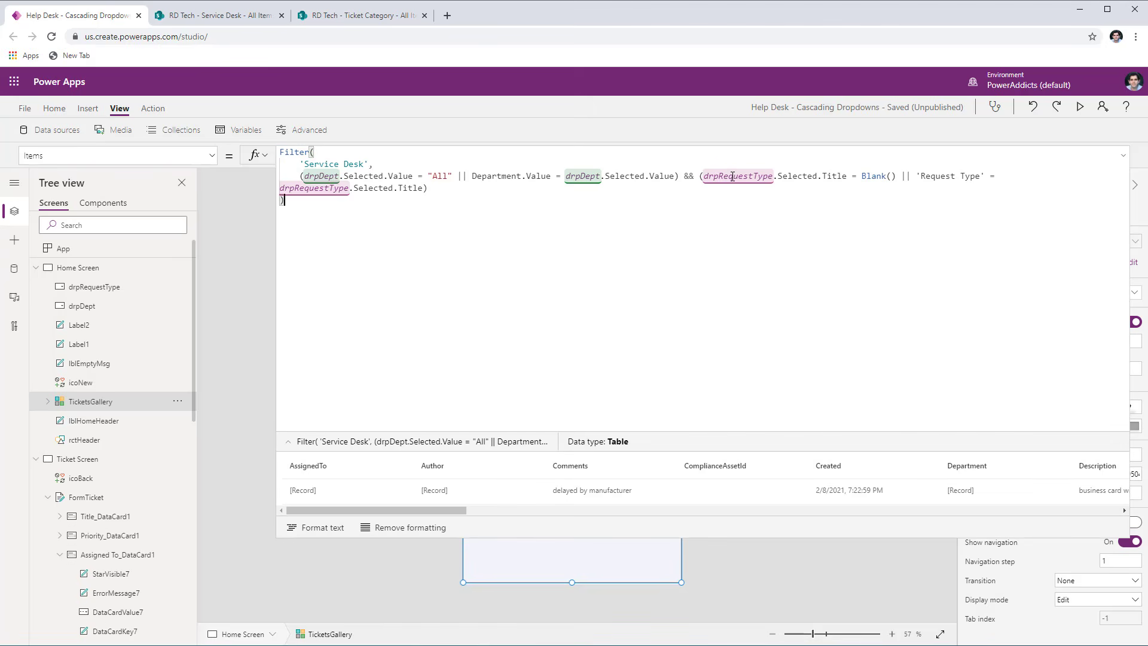
- Examine how the gallery filter compares the 'Request Type' column with drpRequestType.Selected.Title
{"action": "double_click", "coordinate": [738, 175]}
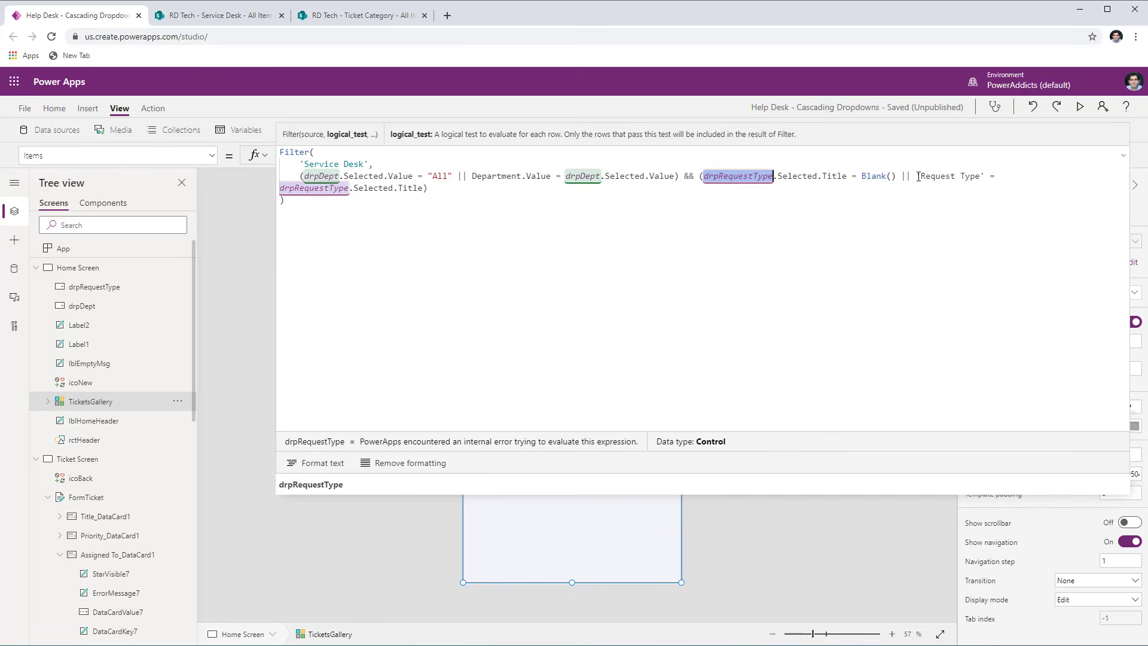
{"action": "left_click_drag", "start_coordinate": [918, 176], "coordinate": [1012, 181]}
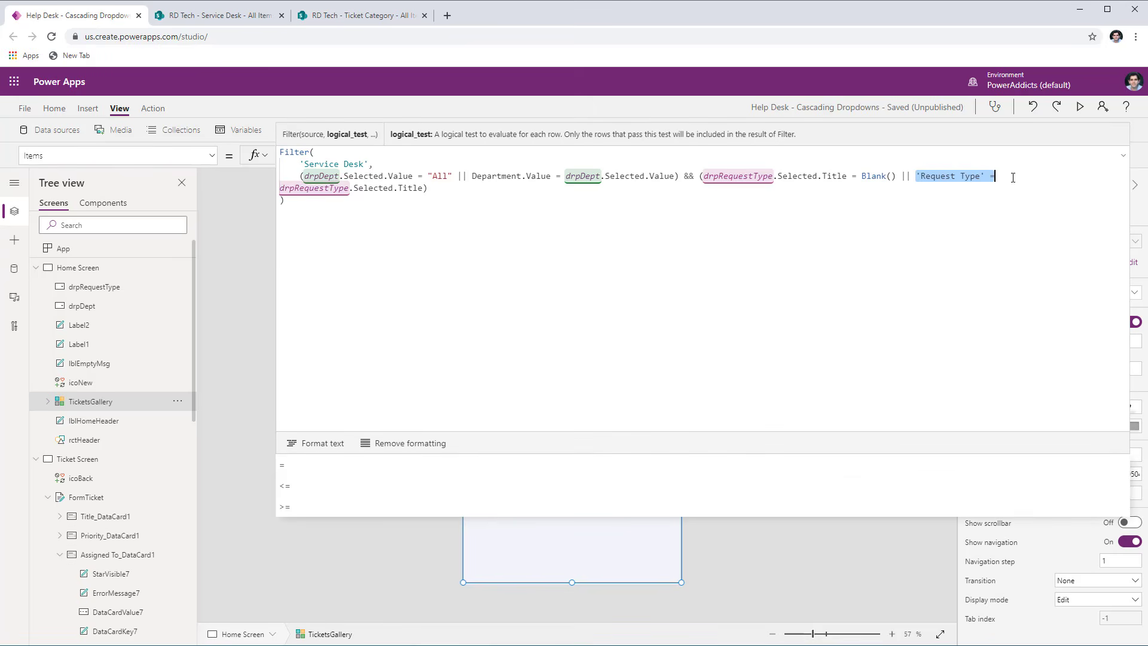
{"action": "double_click", "coordinate": [298, 188]}
{"action": "left_click", "coordinate": [395, 189]}
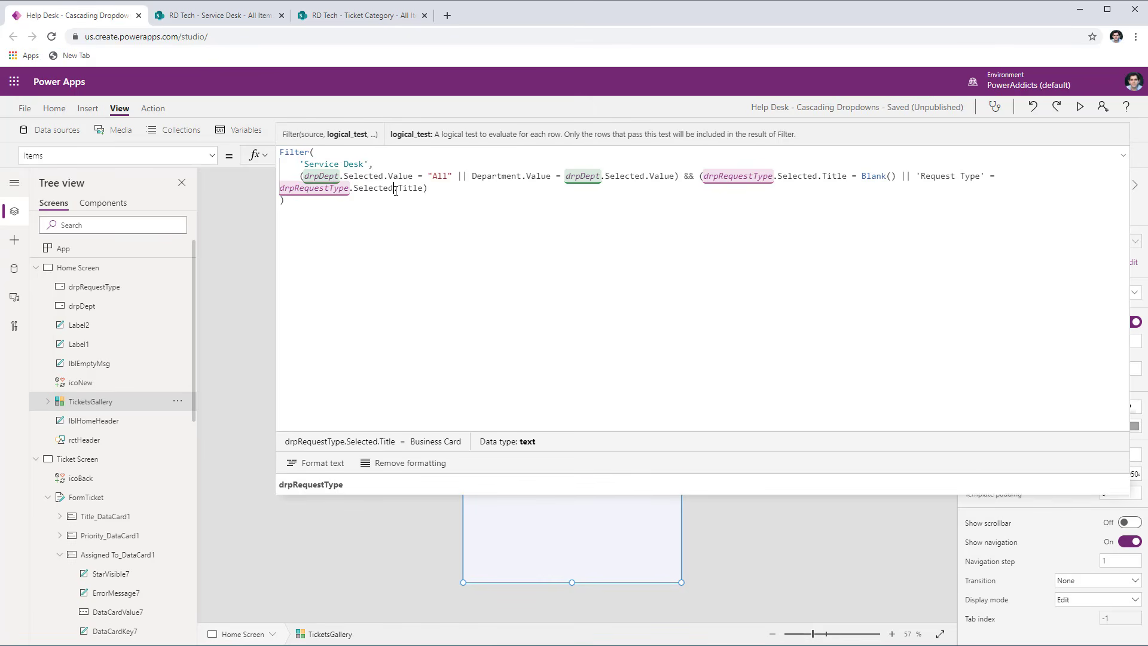
{"action": "double_click", "coordinate": [410, 189]}
{"action": "left_click", "coordinate": [300, 200]}
{"action": "double_click", "coordinate": [307, 189]}
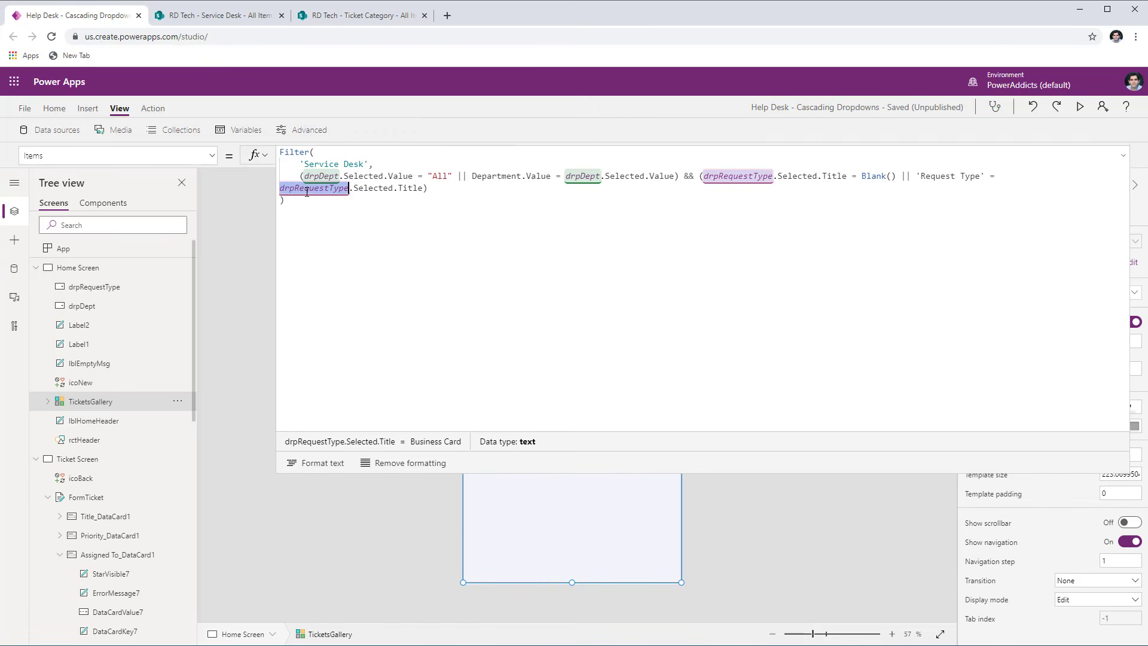
- Examine how the drpRequestType.Selected.Title = Blank() condition evaluates alongside the drpDept.Selected.Value = "All" condition
{"action": "left_click", "coordinate": [701, 176]}
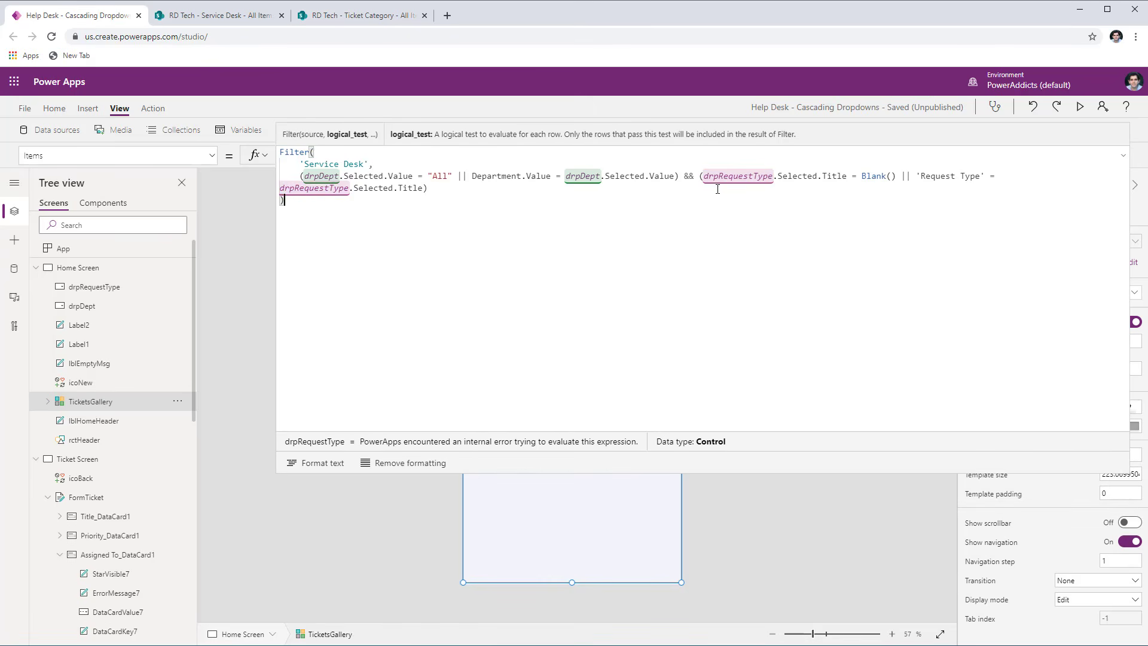
{"action": "left_click_drag", "start_coordinate": [701, 176], "coordinate": [825, 175]}
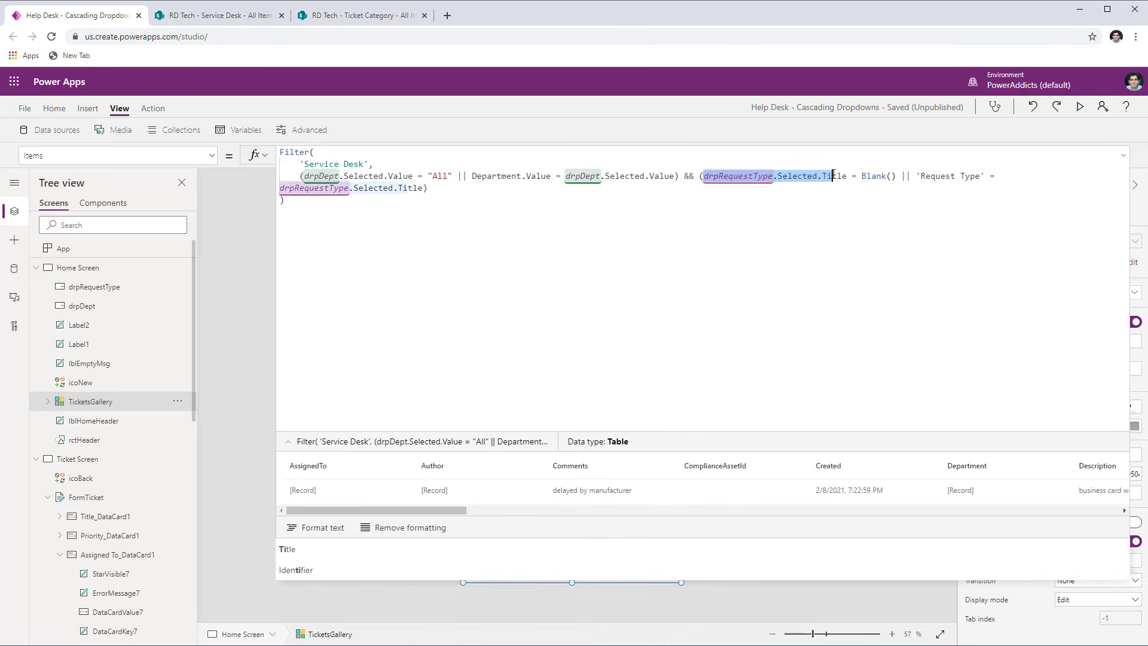
{"action": "left_click", "coordinate": [794, 199]}
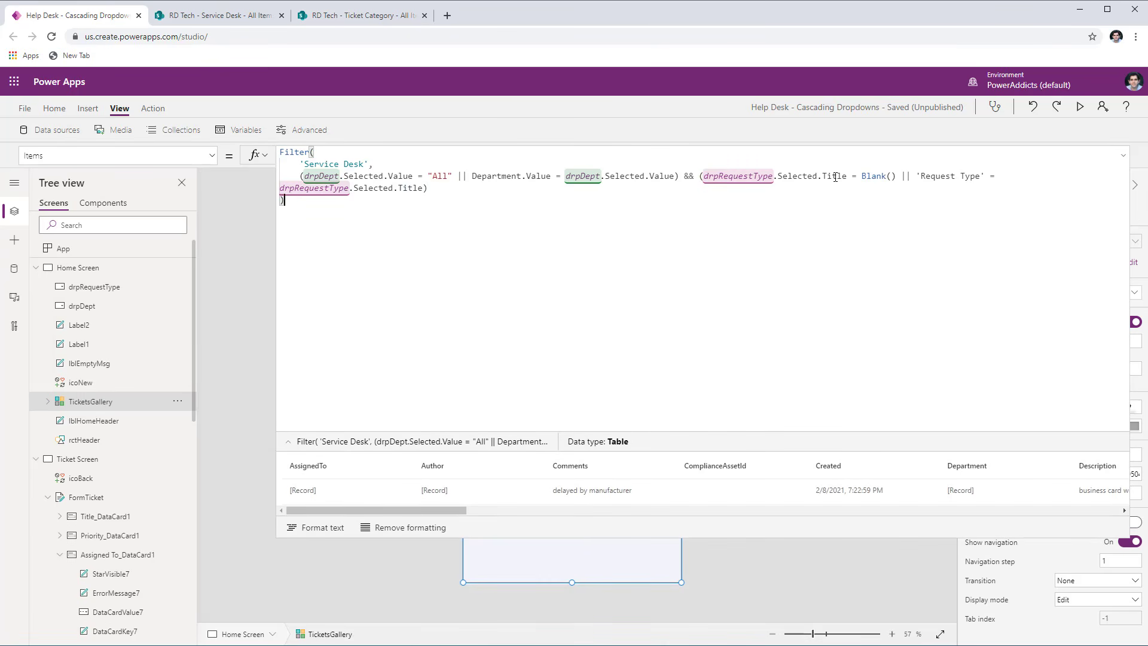
{"action": "left_click_drag", "start_coordinate": [897, 176], "coordinate": [701, 176]}
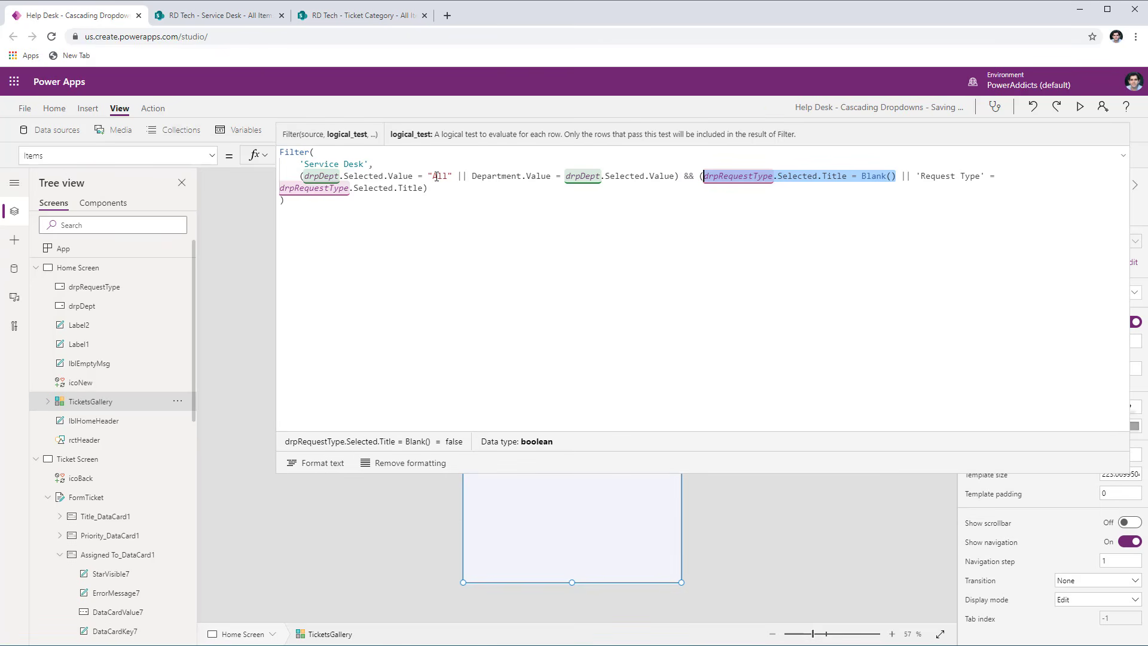
{"action": "double_click", "coordinate": [722, 177]}
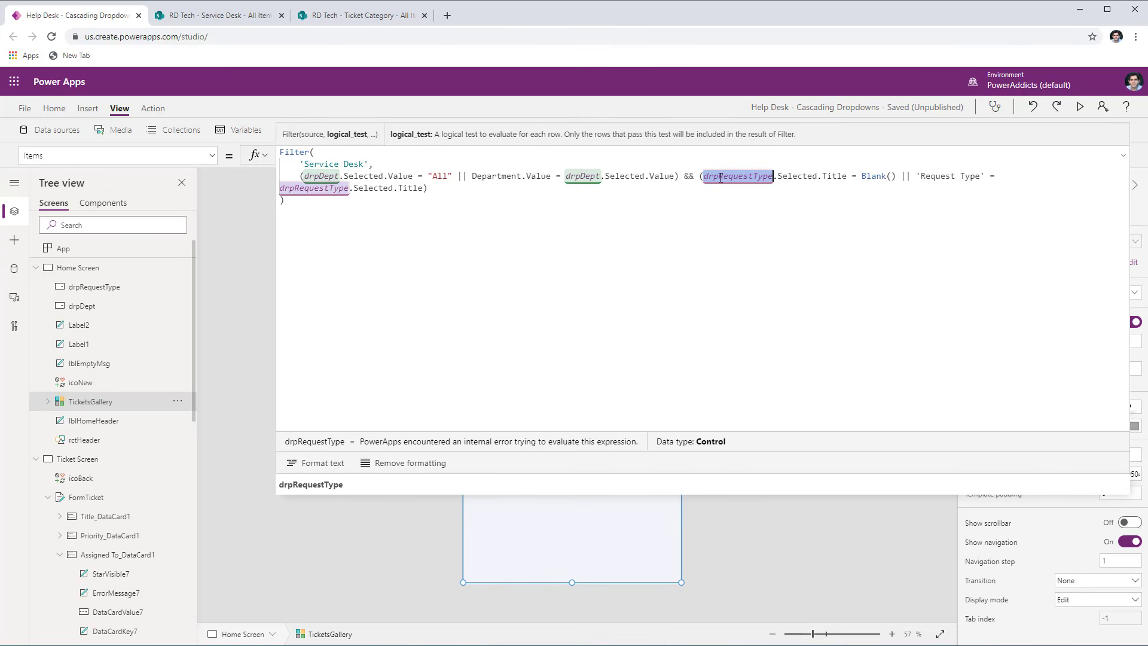
{"action": "left_click", "coordinate": [731, 190]}
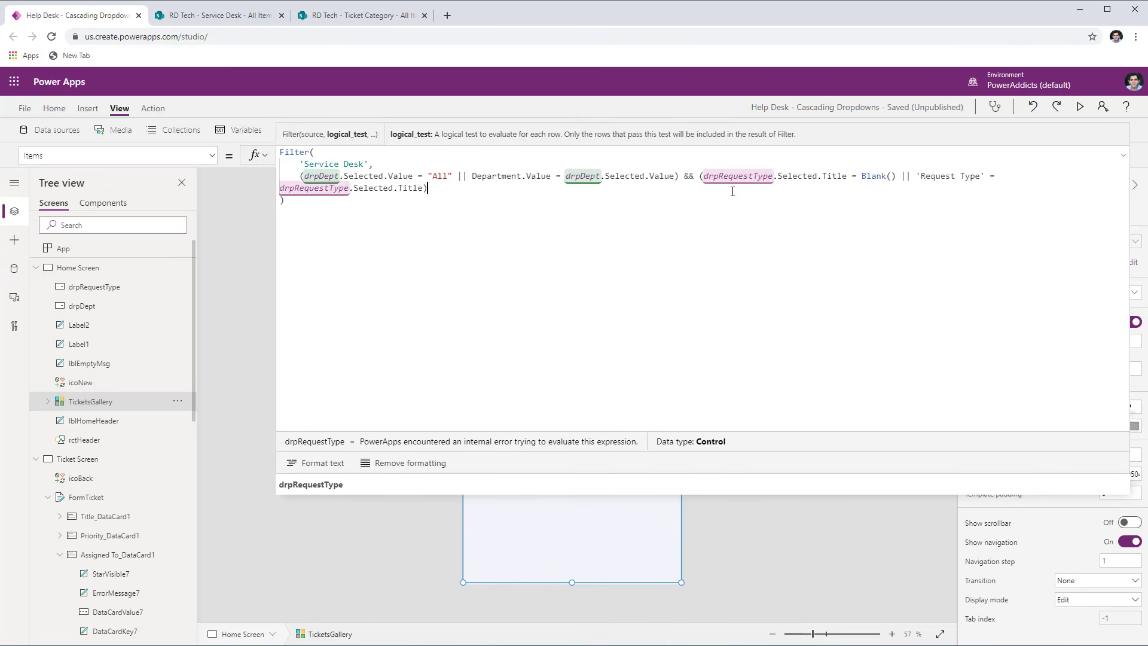
{"action": "left_click_drag", "start_coordinate": [896, 177], "coordinate": [709, 176]}
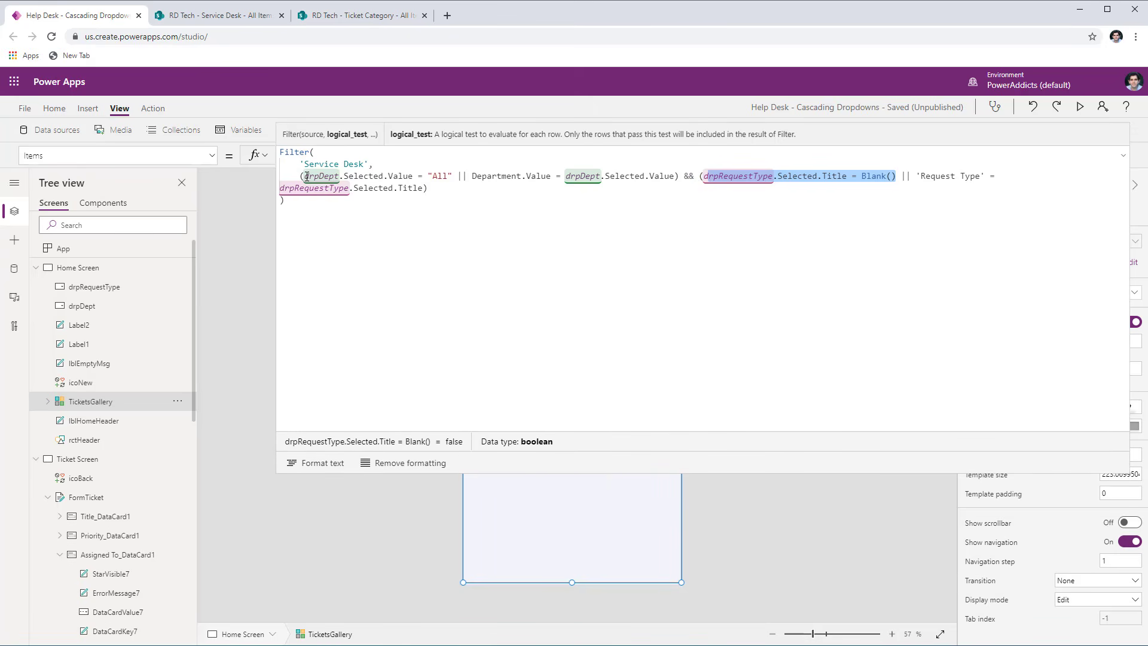
{"action": "left_click_drag", "start_coordinate": [306, 176], "coordinate": [456, 176]}
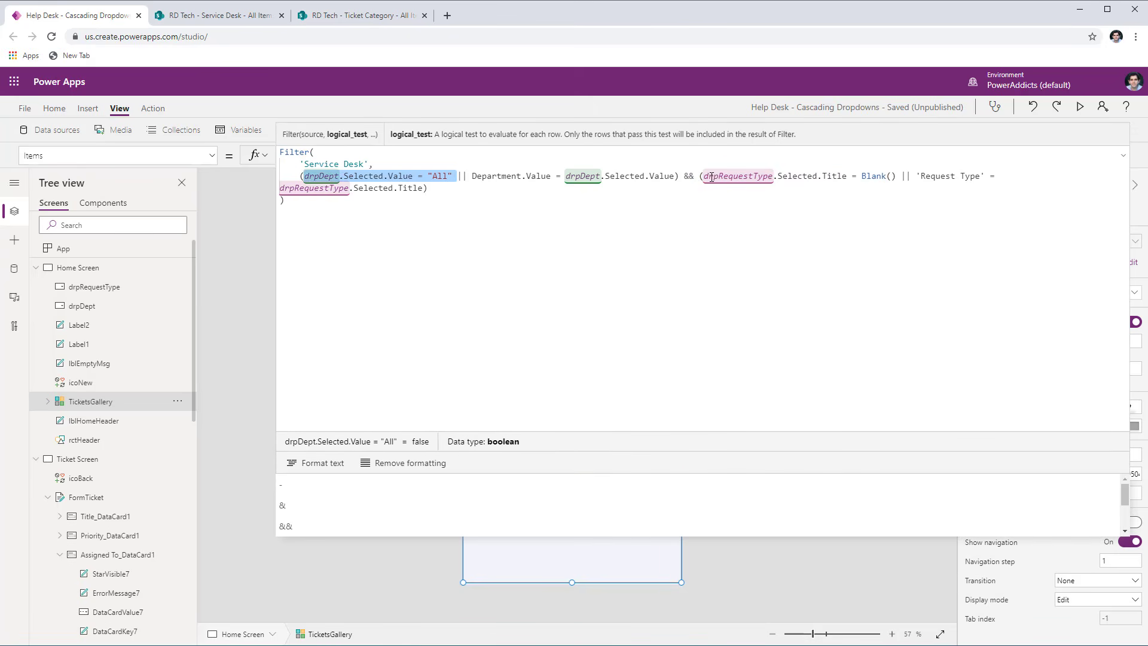
{"action": "left_click_drag", "start_coordinate": [702, 177], "coordinate": [897, 176]}
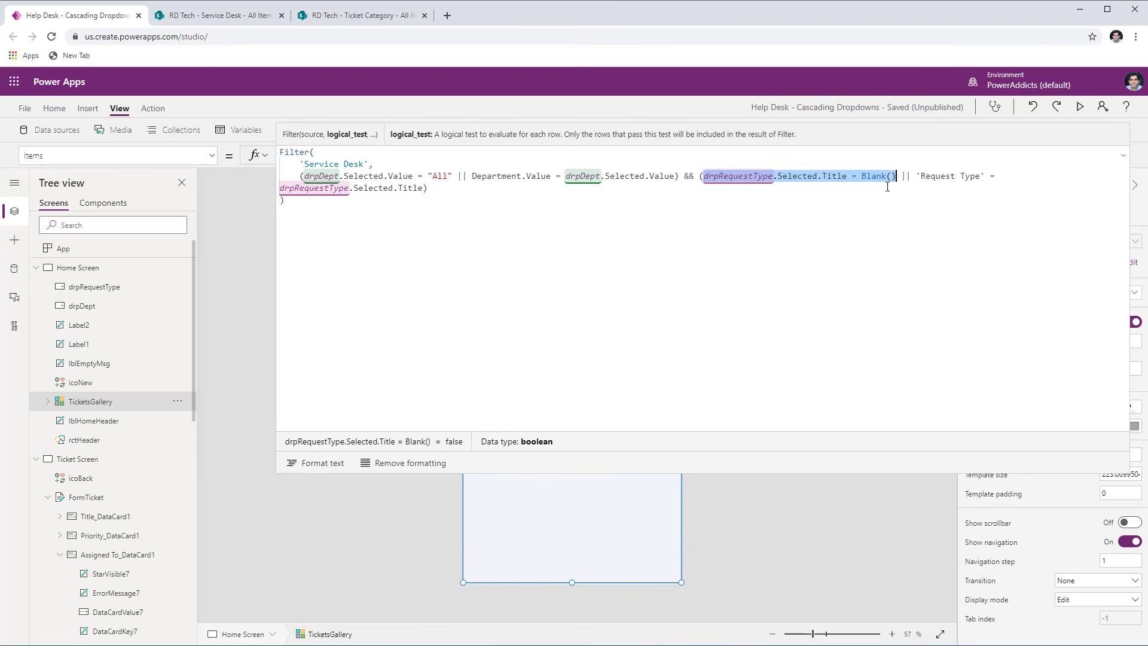
- Examine how && combines the filter's Department.Value comparison with its 'Request Type' comparison
{"action": "left_click", "coordinate": [443, 176]}
{"action": "left_click", "coordinate": [472, 177]}
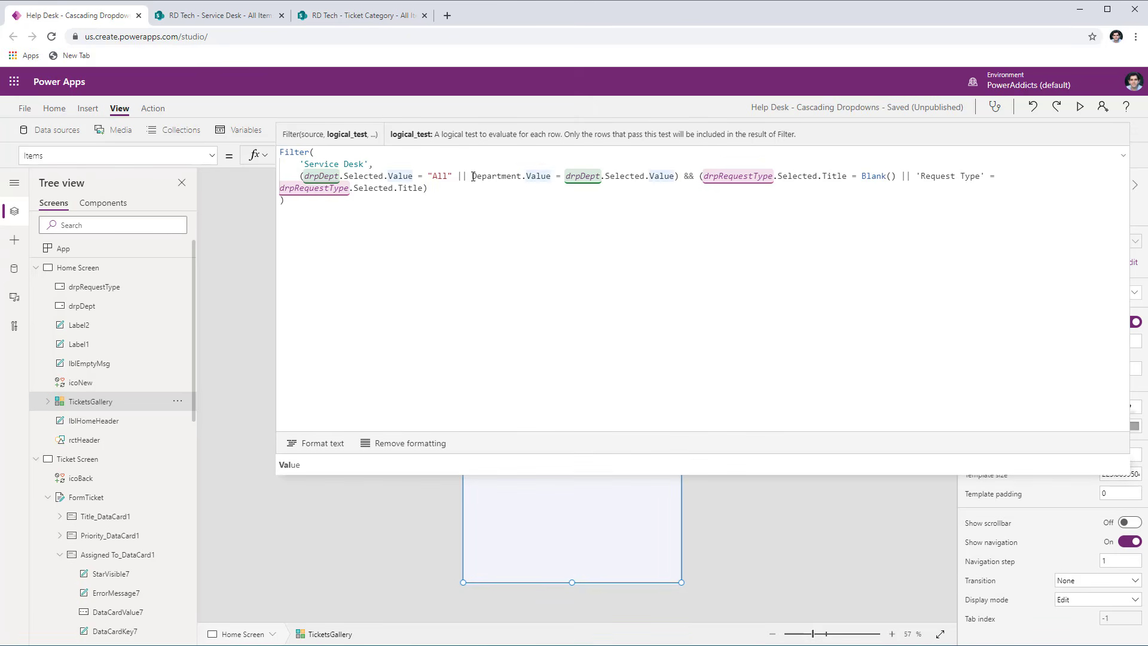
{"action": "left_click_drag", "start_coordinate": [469, 177], "coordinate": [676, 179]}
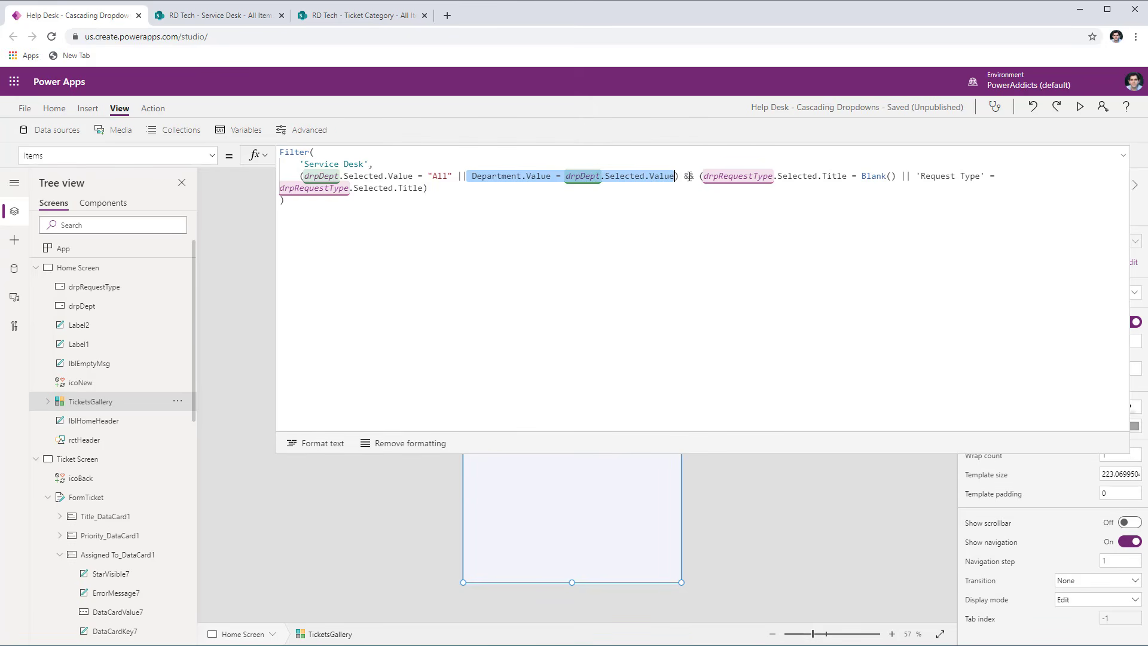
{"action": "left_click", "coordinate": [689, 177]}
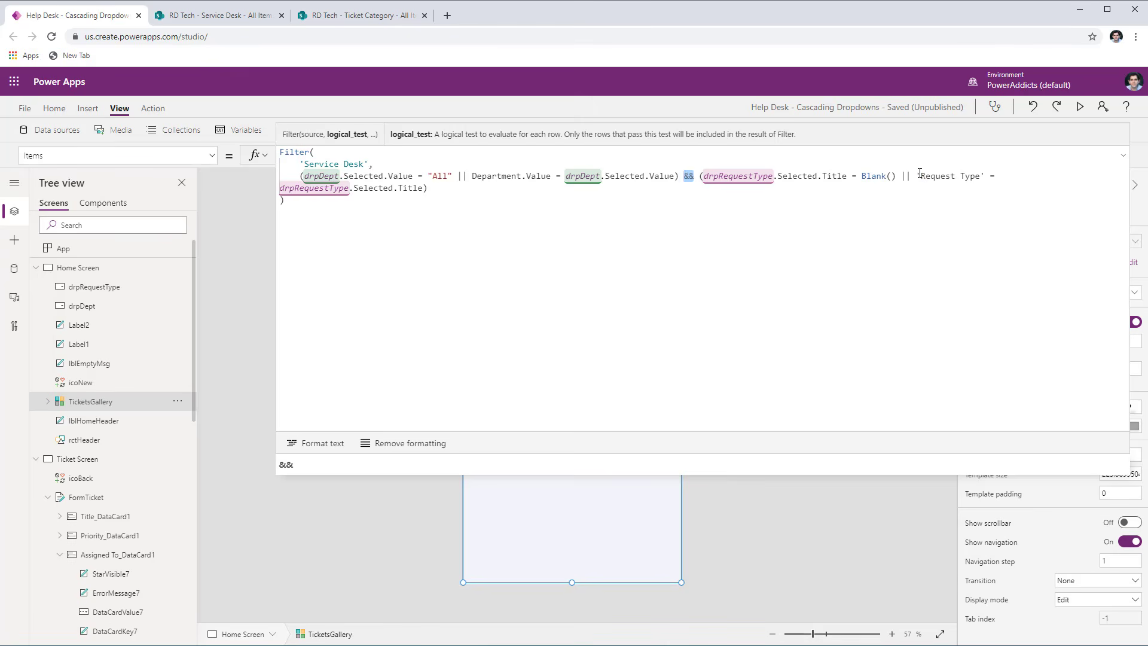
{"action": "left_click_drag", "start_coordinate": [921, 176], "coordinate": [426, 189]}
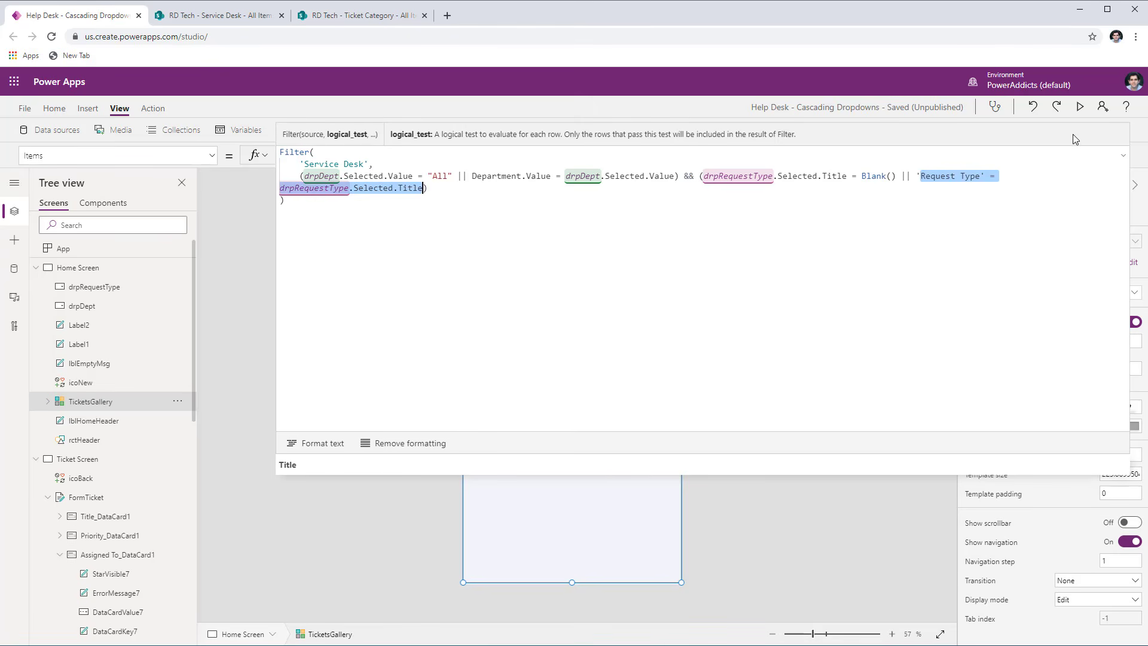
- Collapse the expanded formula and preview the app, filtering the Marketing department's tickets by the Event Banner request type
{"action": "left_click", "coordinate": [1122, 155]}
{"action": "left_click", "coordinate": [1080, 106]}
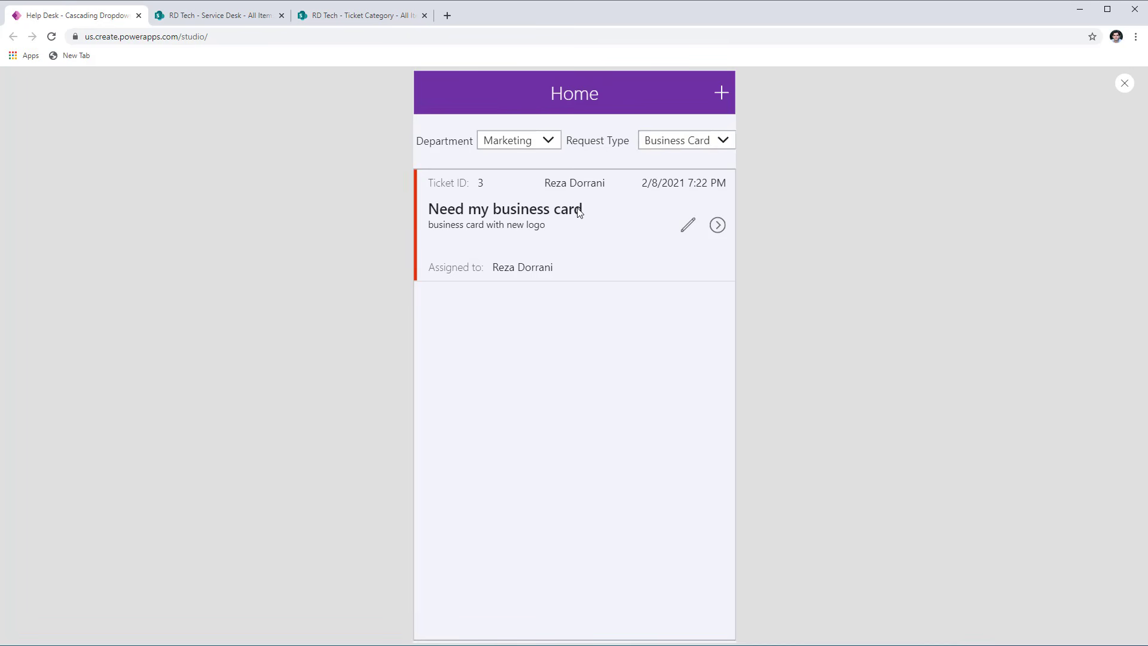
{"action": "left_click", "coordinate": [682, 140]}
{"action": "left_click", "coordinate": [679, 175]}
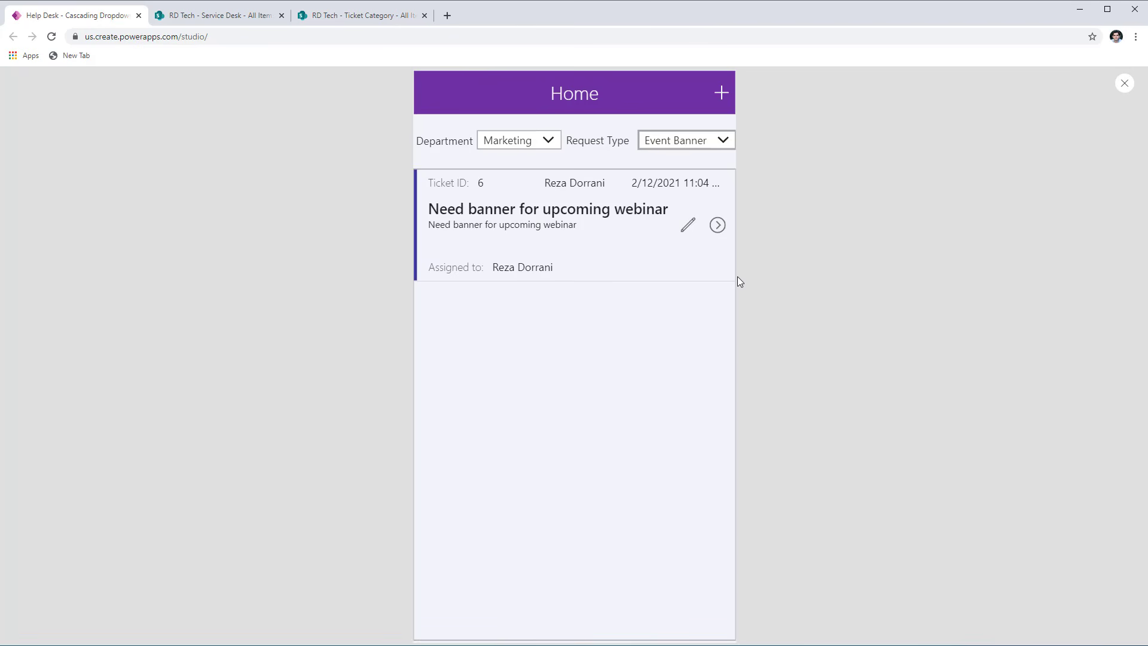
- Test the gallery filters with Department IT and Request Types Phone Issue and Computer Issue, finishing with Department set to All
{"action": "left_click", "coordinate": [526, 138]}
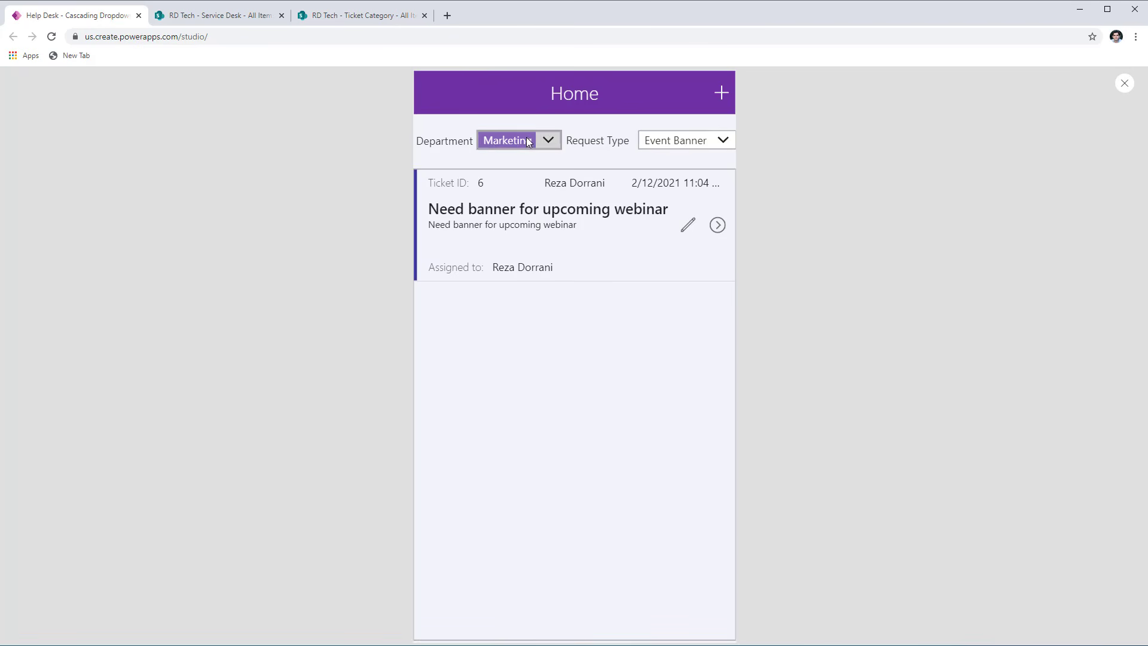
{"action": "left_click", "coordinate": [513, 179]}
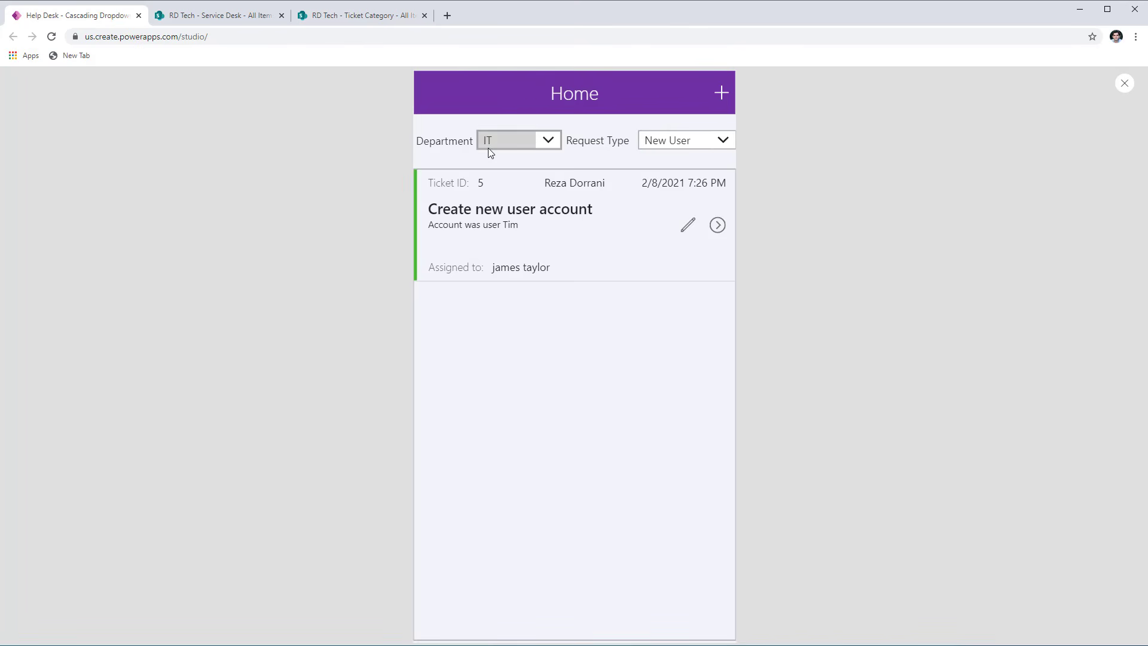
{"action": "left_click", "coordinate": [701, 141]}
{"action": "left_click", "coordinate": [684, 177]}
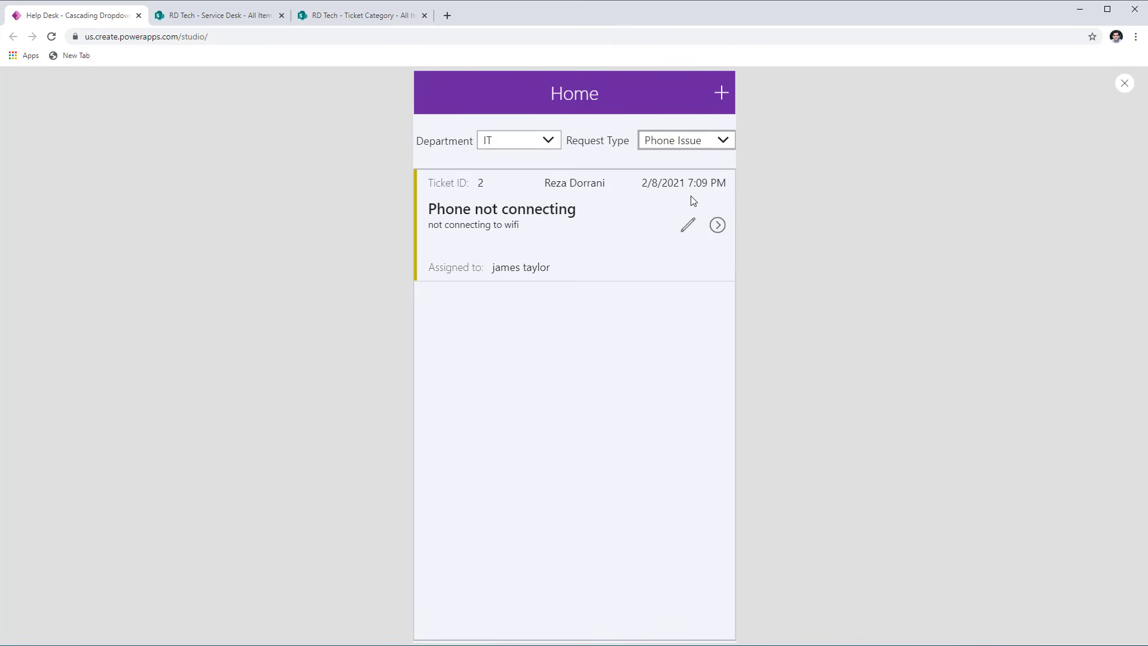
{"action": "left_click", "coordinate": [675, 143]}
{"action": "left_click", "coordinate": [688, 195]}
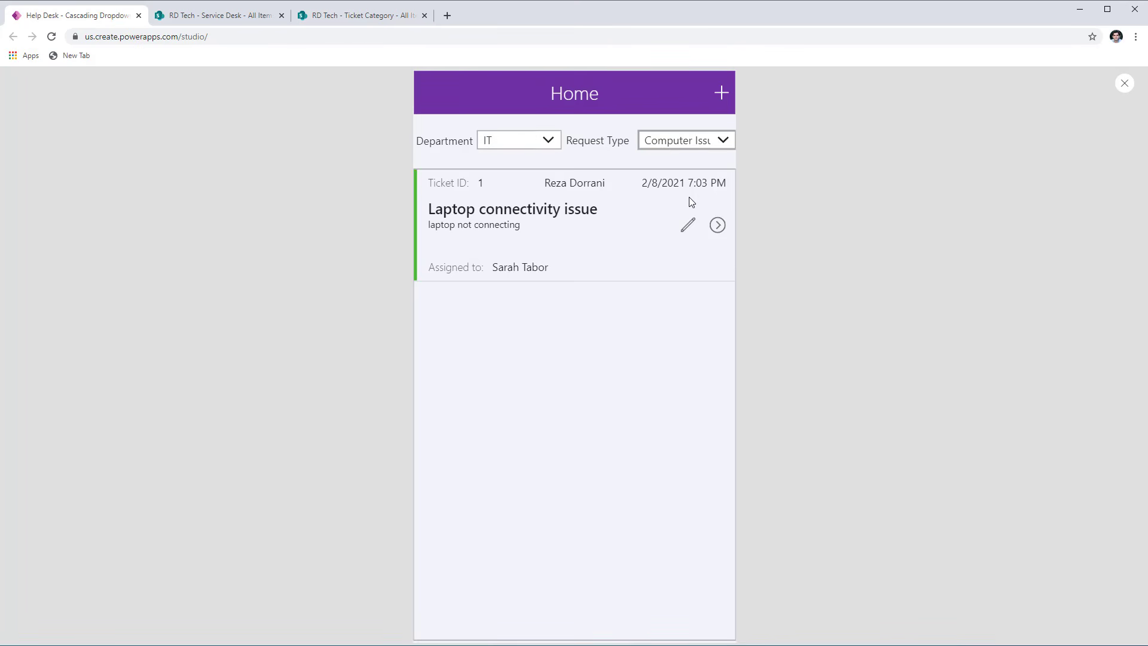
{"action": "left_click", "coordinate": [516, 156]}
{"action": "left_click", "coordinate": [518, 159]}
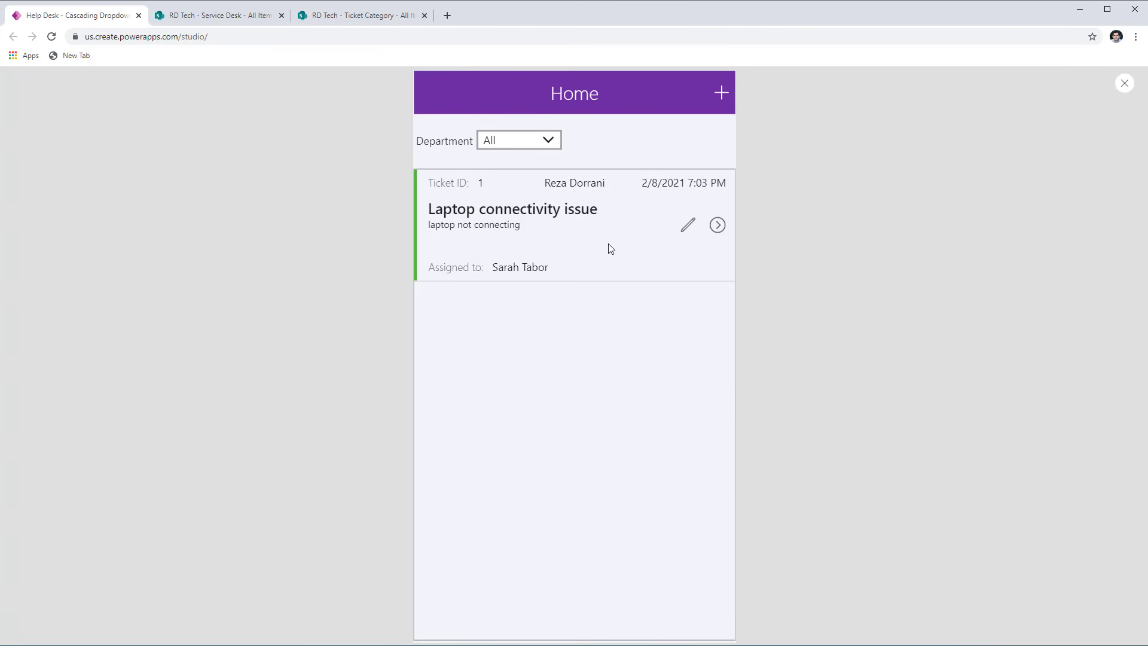